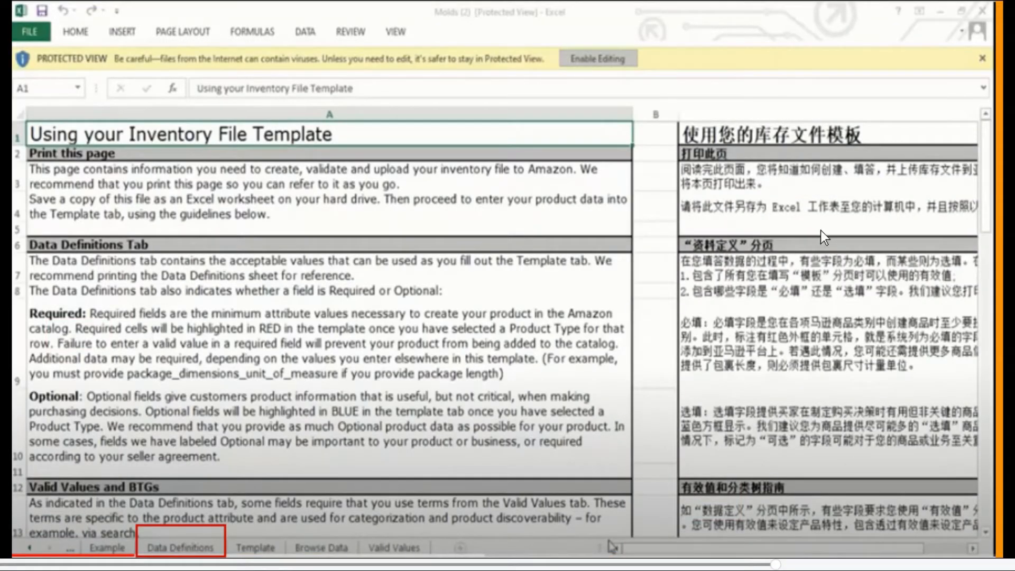
Leave the full-screen PDF and open the Example sheet of the T-Shirts (1).xlsm workbook
key(Escape)
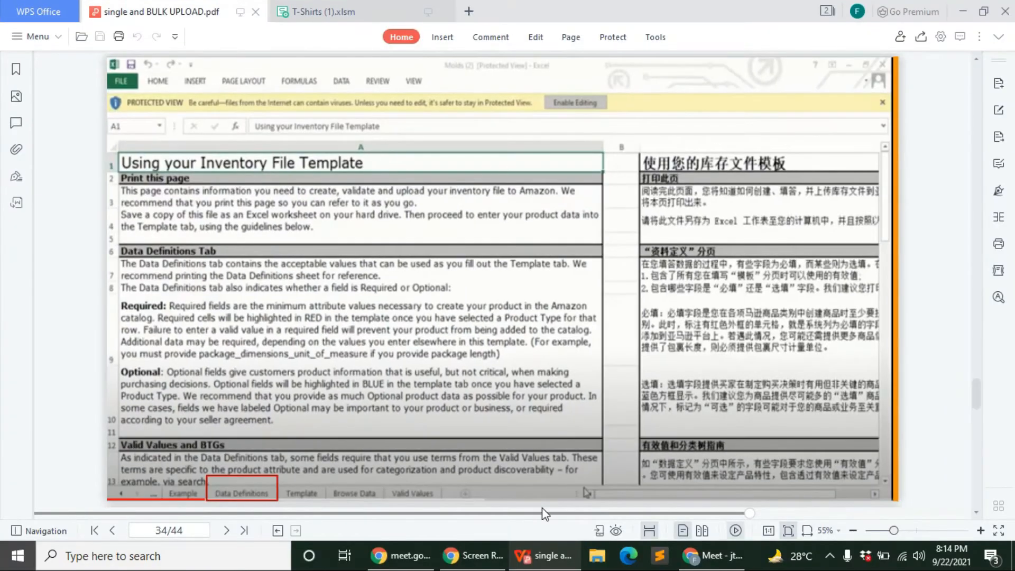
mouse_move(422, 558)
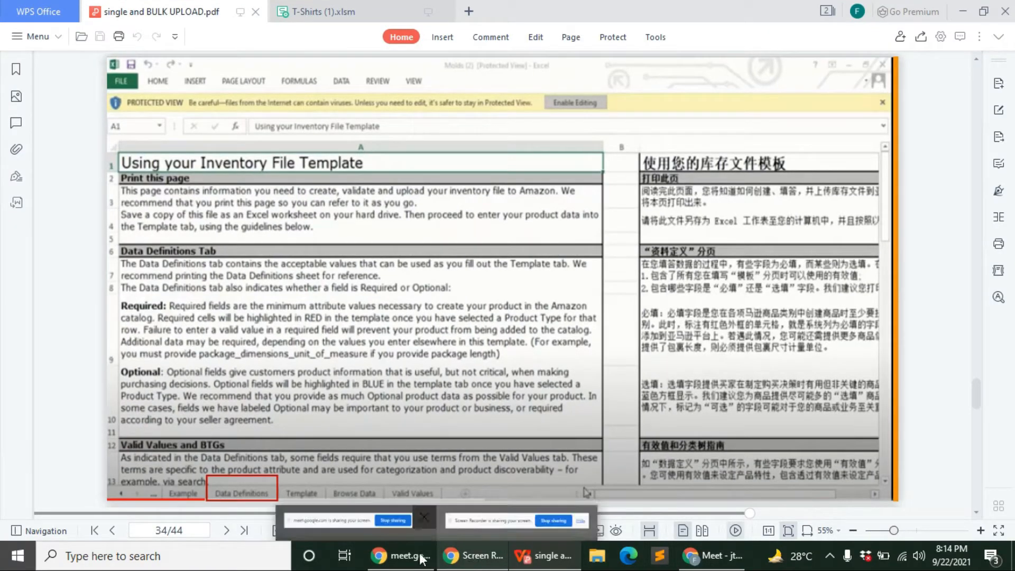
click(734, 560)
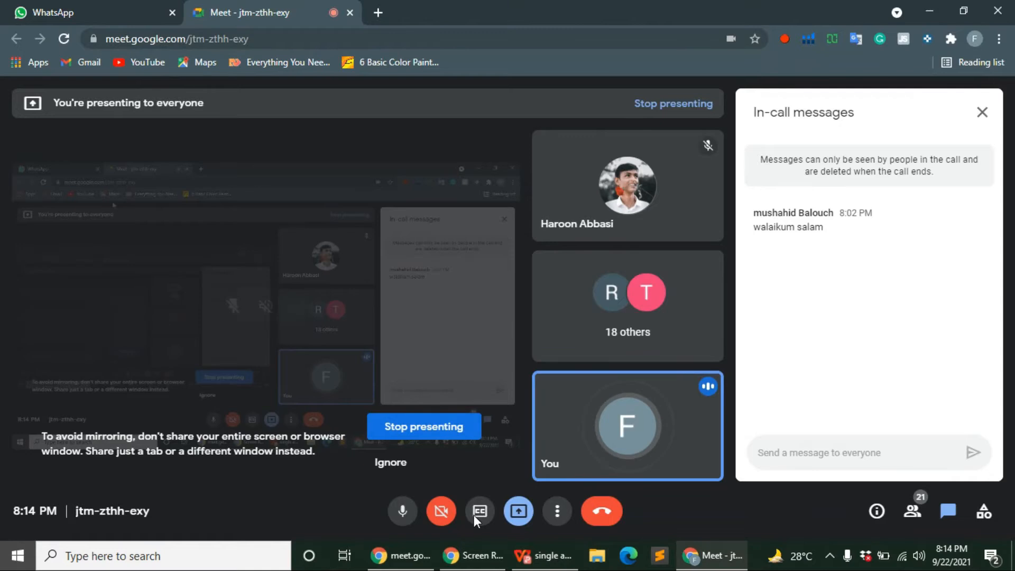
click(545, 555)
click(413, 10)
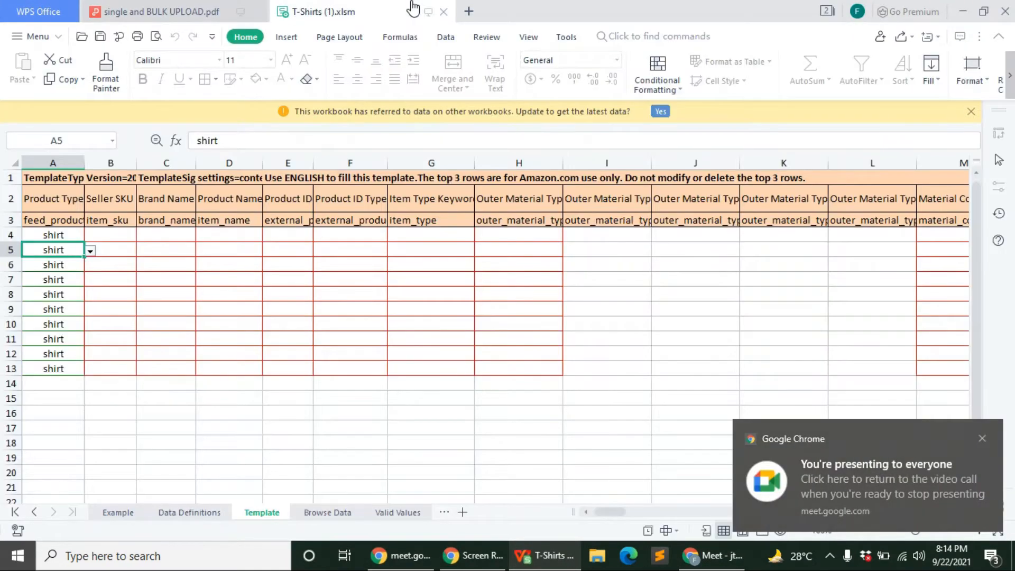
click(983, 438)
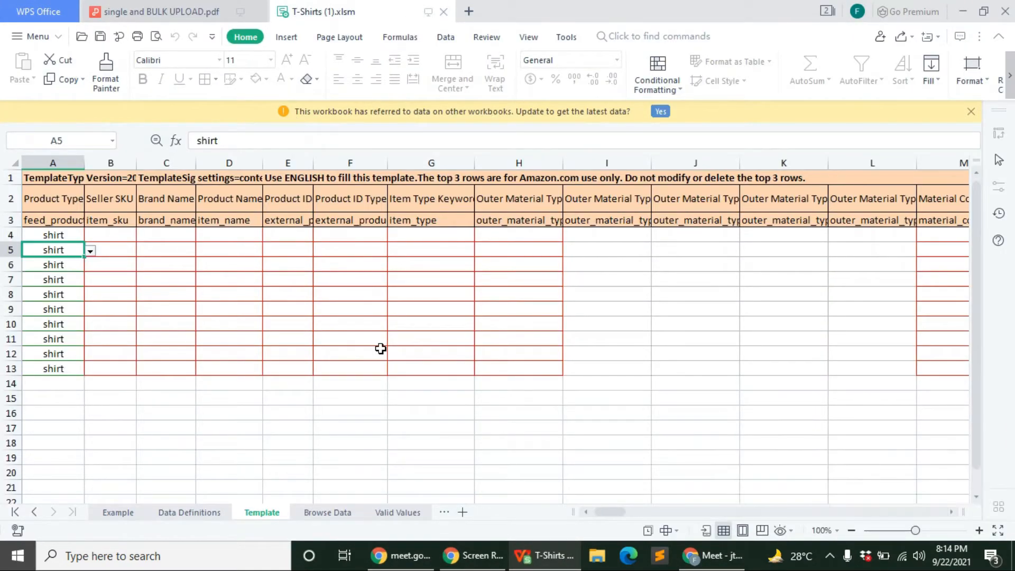
click(117, 517)
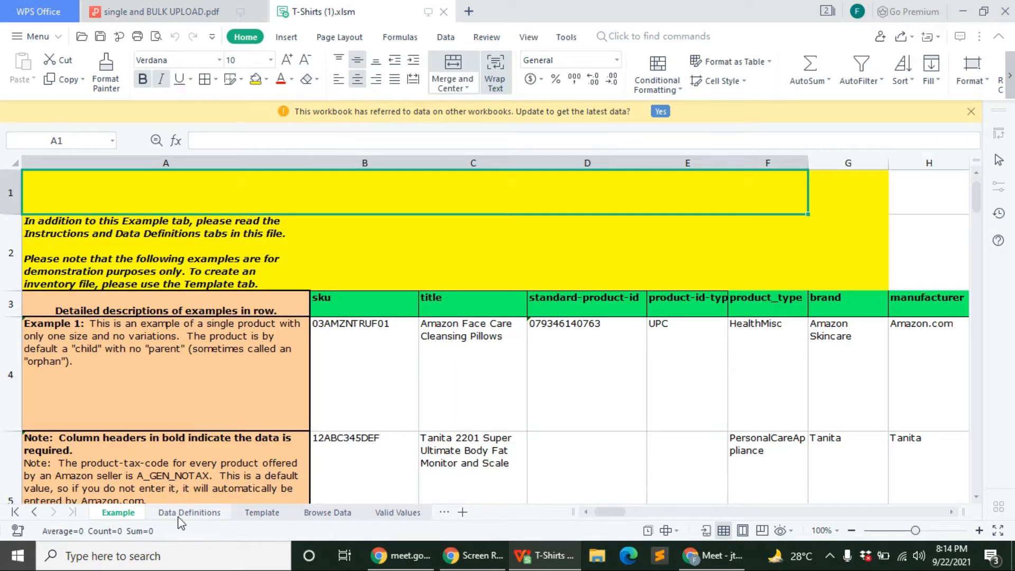
key(Print)
mouse_move(68, 463)
mouse_down()
mouse_move(132, 520)
mouse_move(517, 552)
mouse_move(474, 548)
mouse_up()
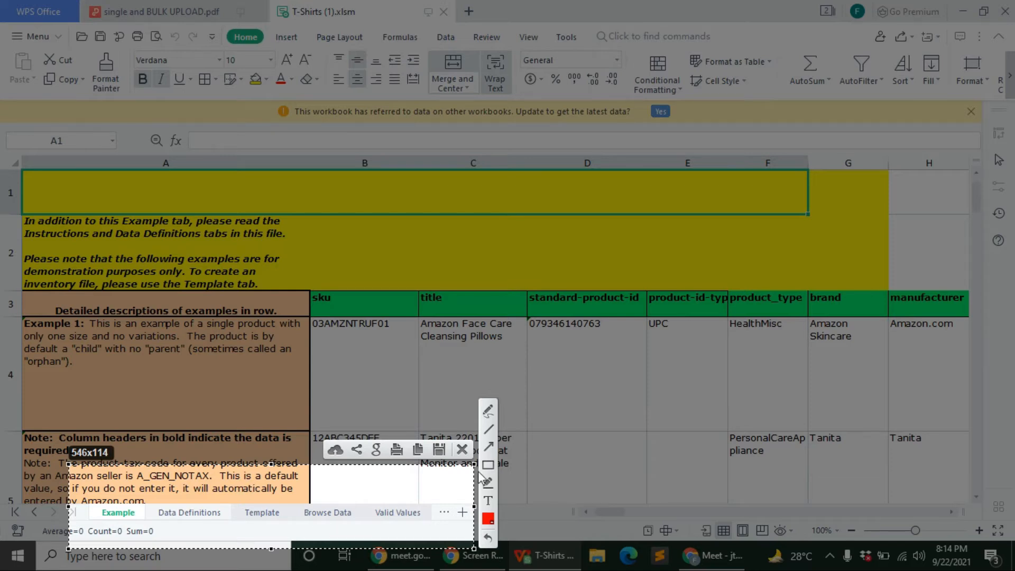
click(463, 450)
Read through the single-product and parent-child listing examples on the Example sheet
scroll(404, 401, down, 3)
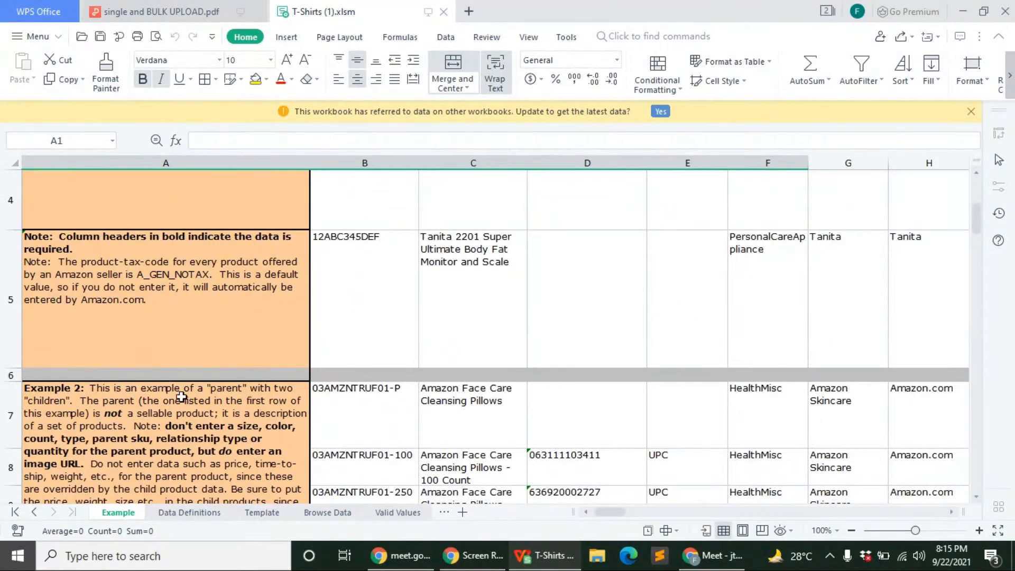
scroll(240, 385, down, 1)
scroll(240, 385, down, 4)
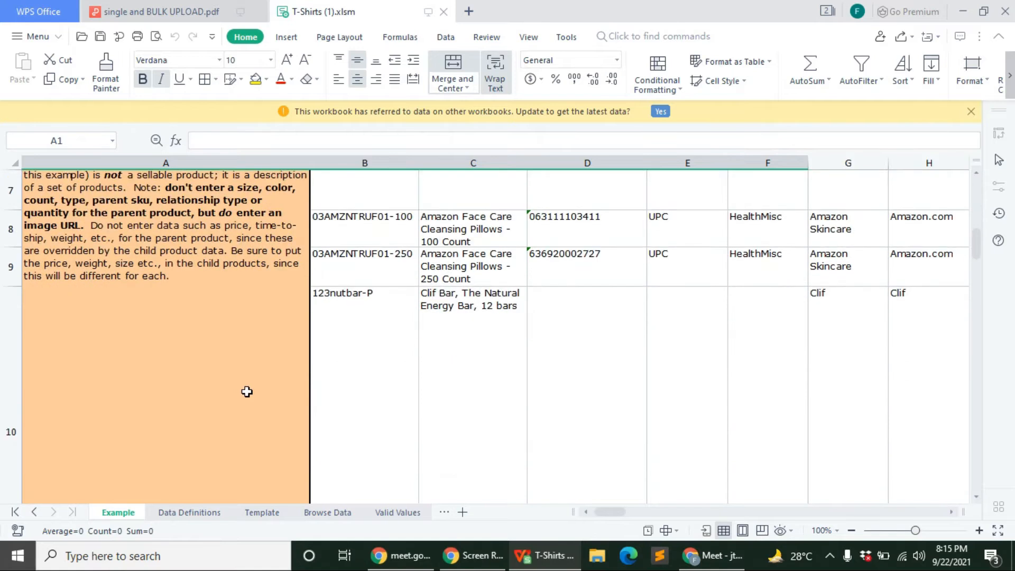
scroll(248, 391, down, 1)
scroll(248, 391, up, 1)
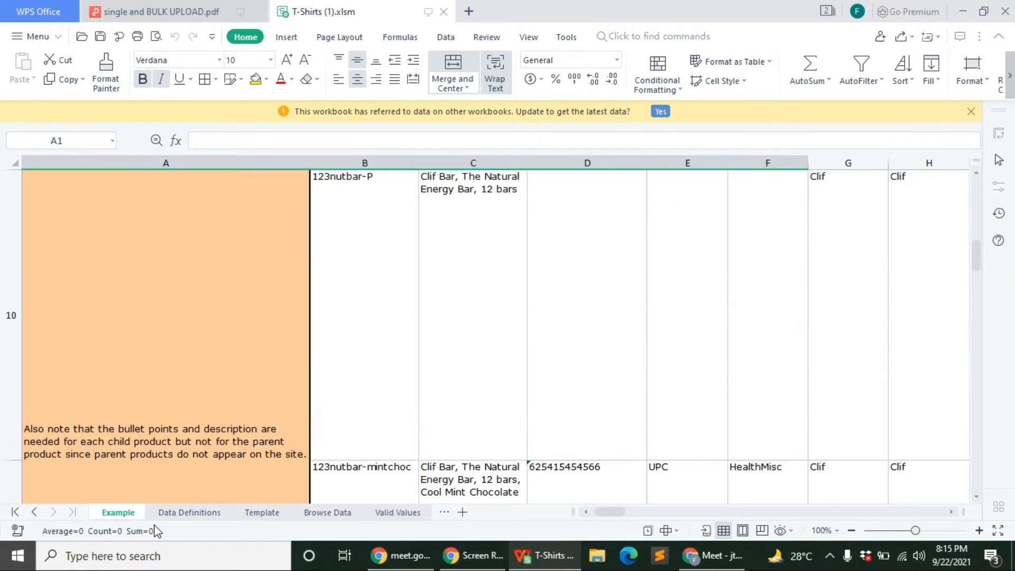
Review the required, image and variation field definitions on the Data Definitions sheet
click(188, 513)
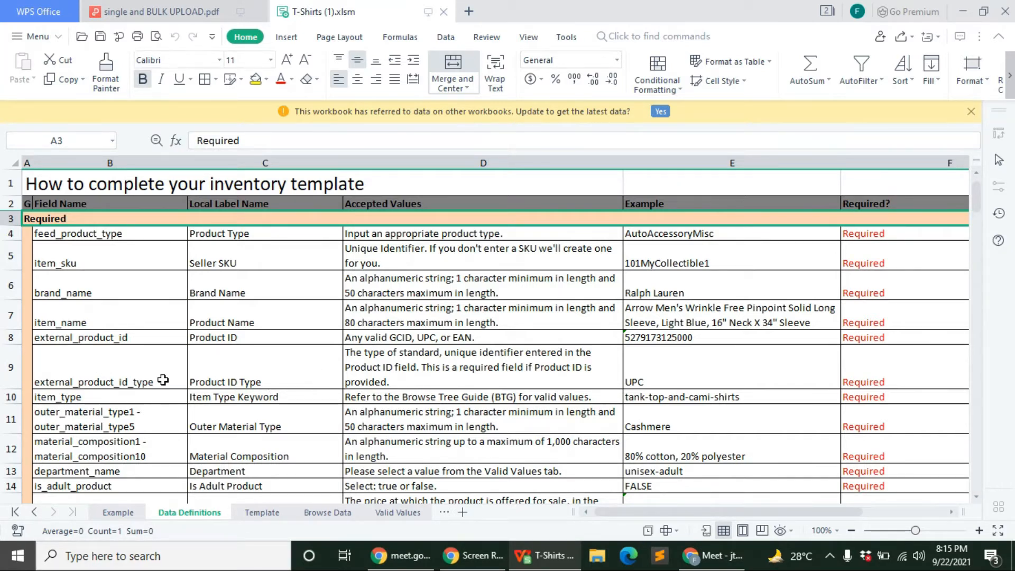
scroll(233, 355, down, 2)
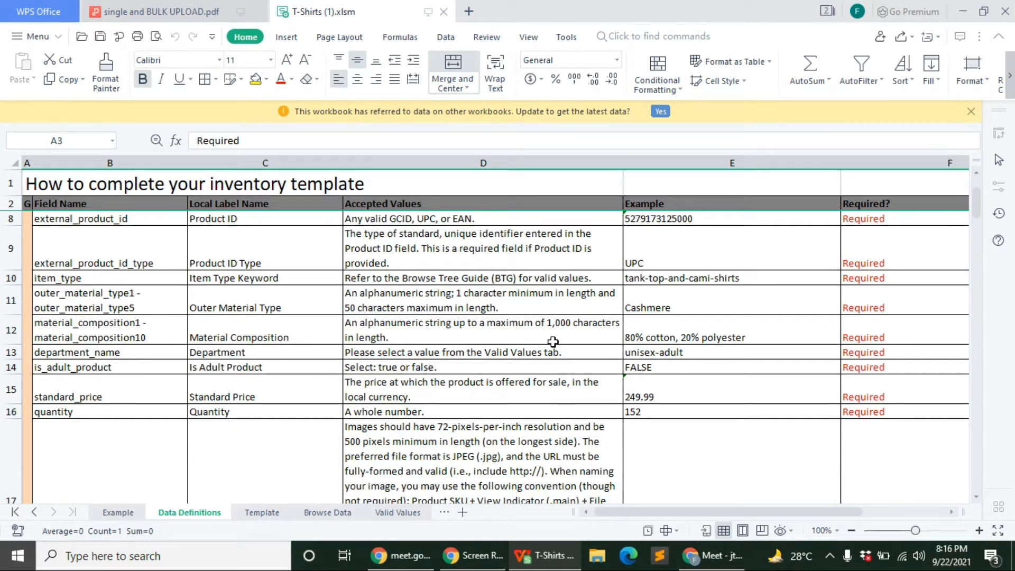
scroll(552, 342, down, 5)
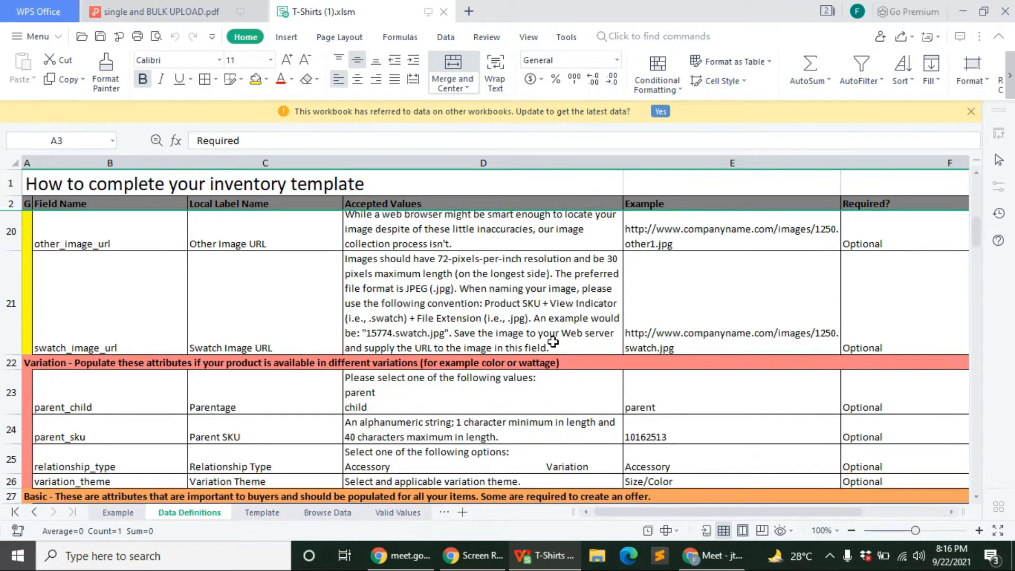
scroll(552, 342, down, 1)
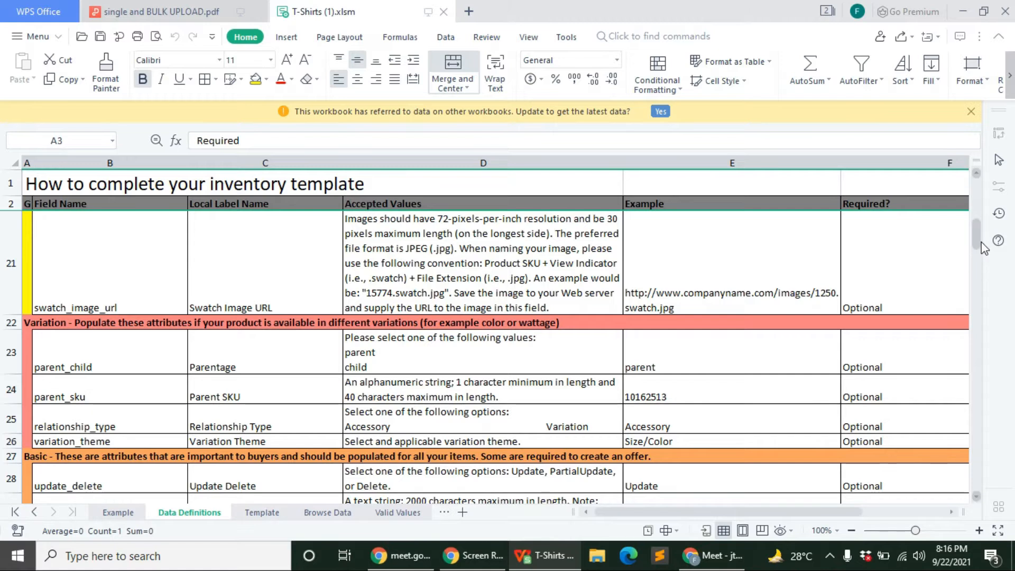
drag(977, 227, 978, 185)
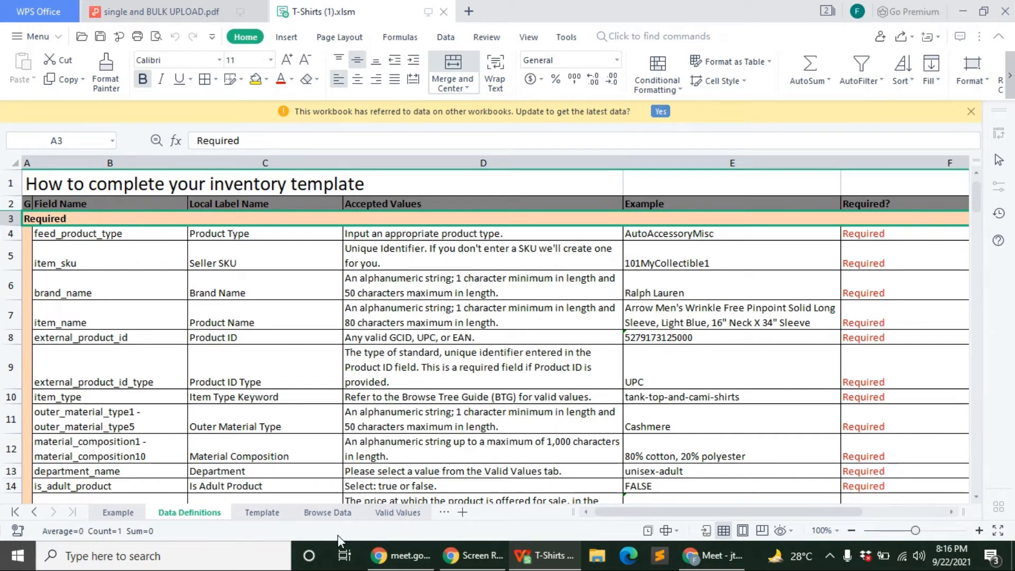
Look over the Template, Browse Data and Valid Values sheets, including the browse node in cell A2 of Browse Data
click(266, 512)
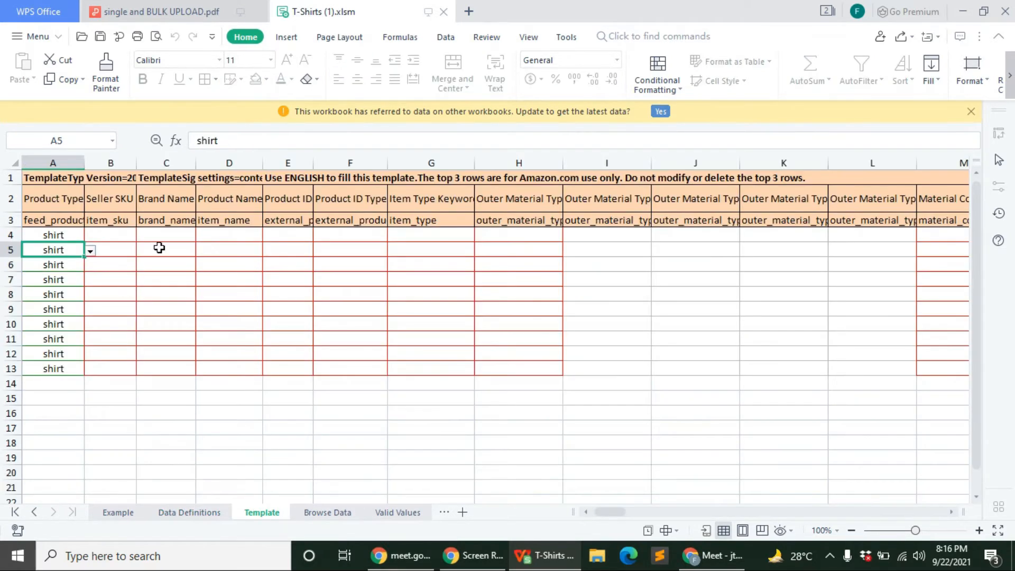
drag(620, 520, 590, 523)
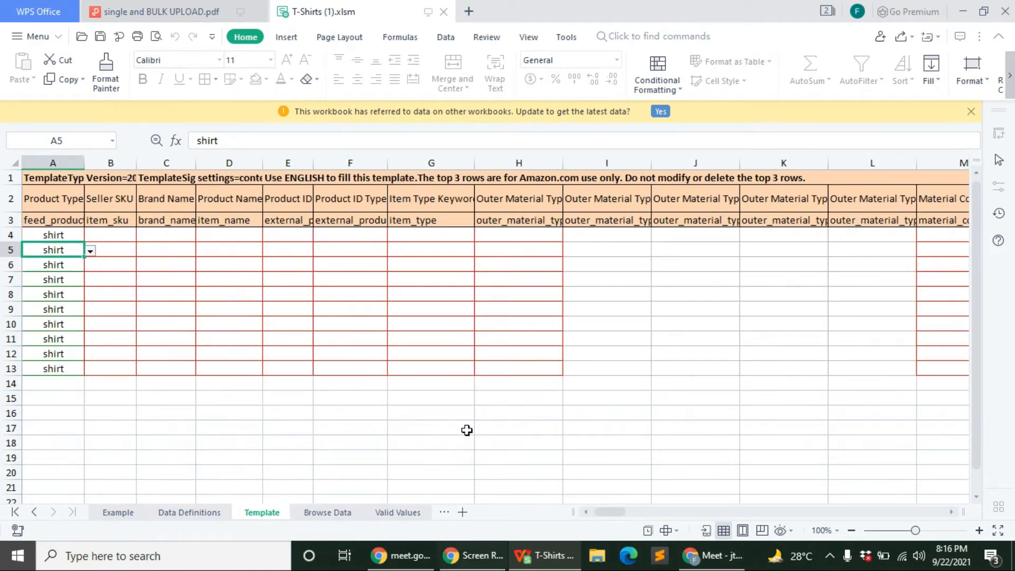
click(340, 516)
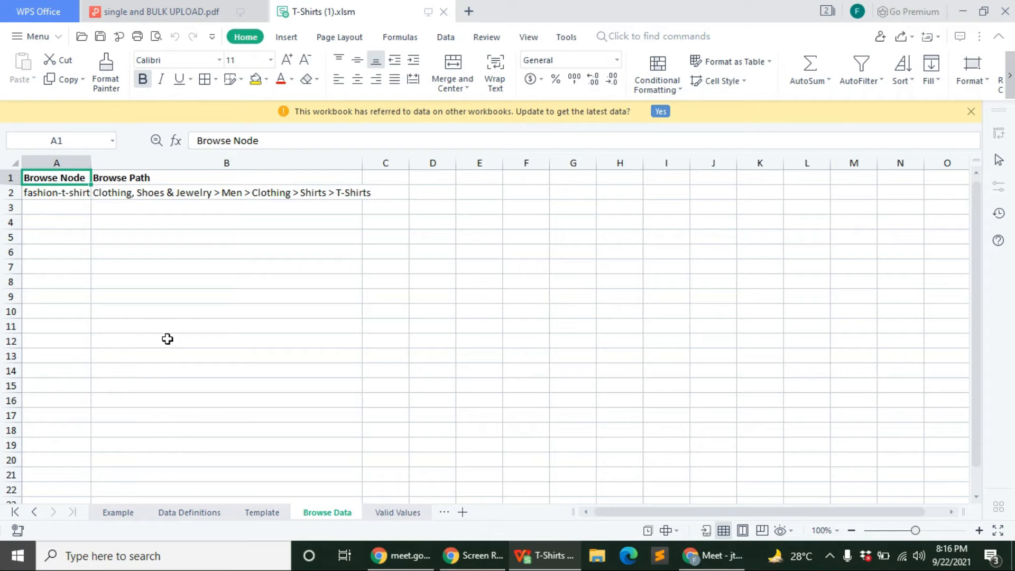
click(40, 191)
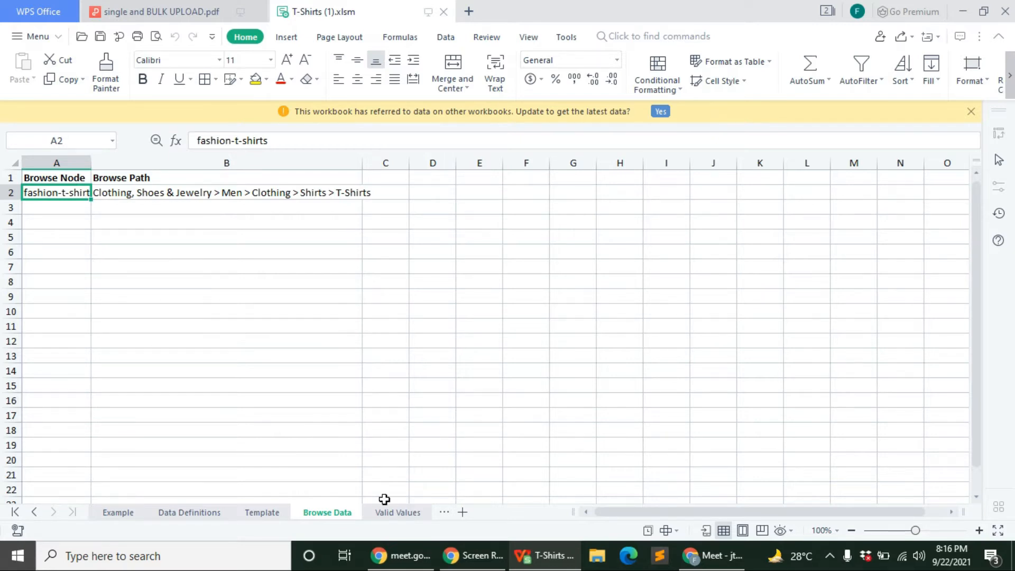
click(397, 512)
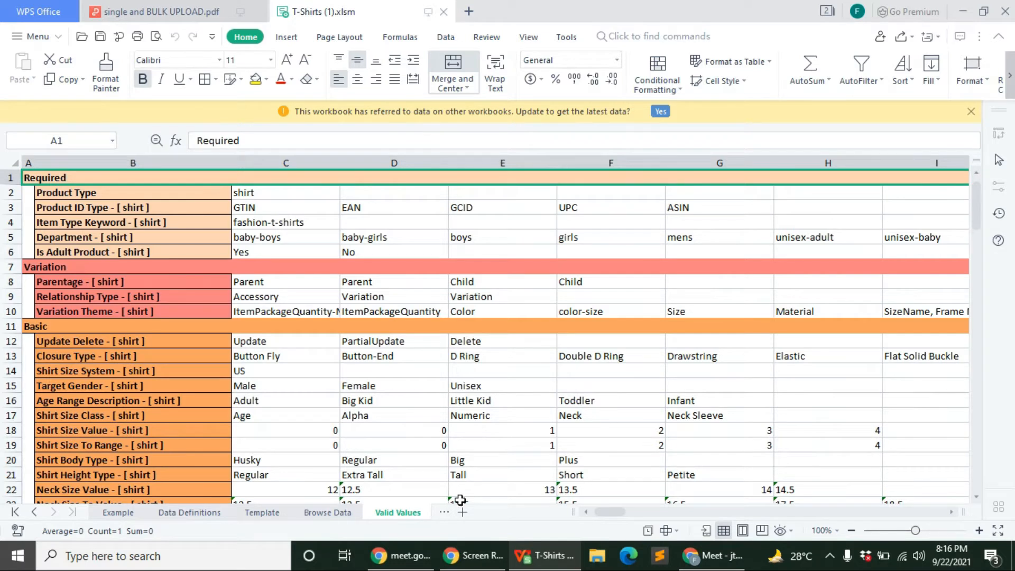
Return to the Template sheet and clear the product type in cell A5
click(262, 513)
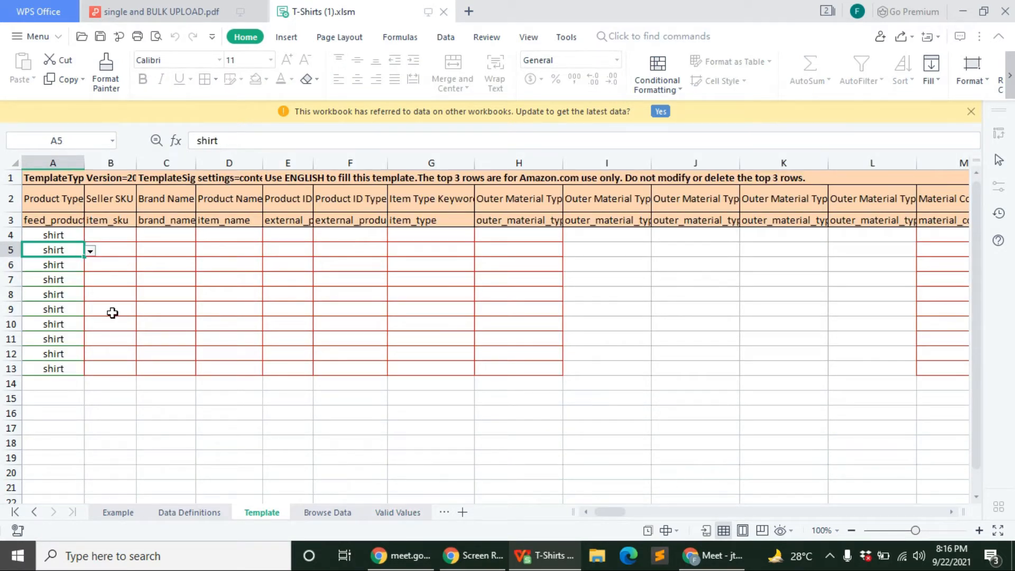
click(52, 295)
click(88, 223)
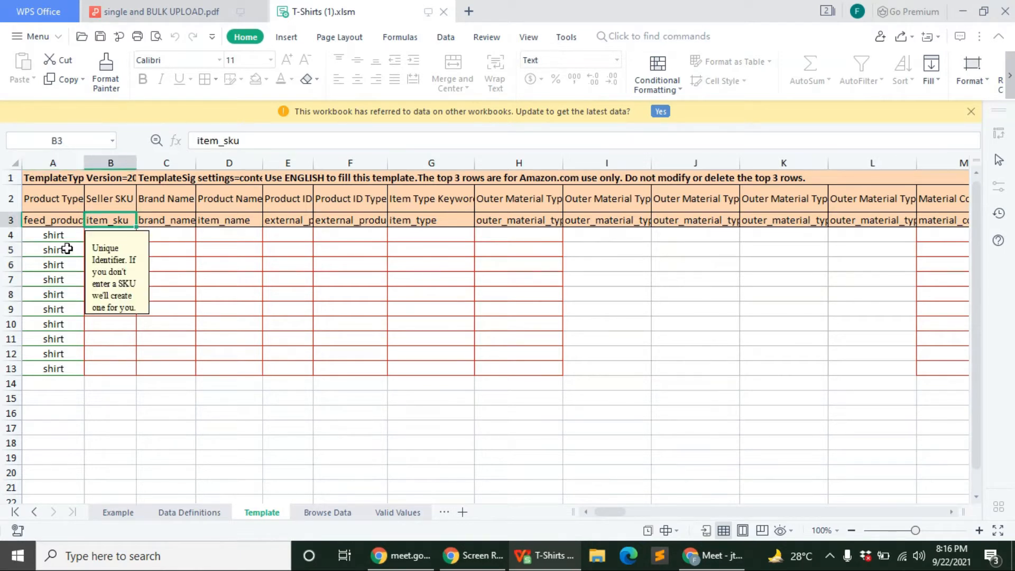
click(66, 250)
double_click(217, 140)
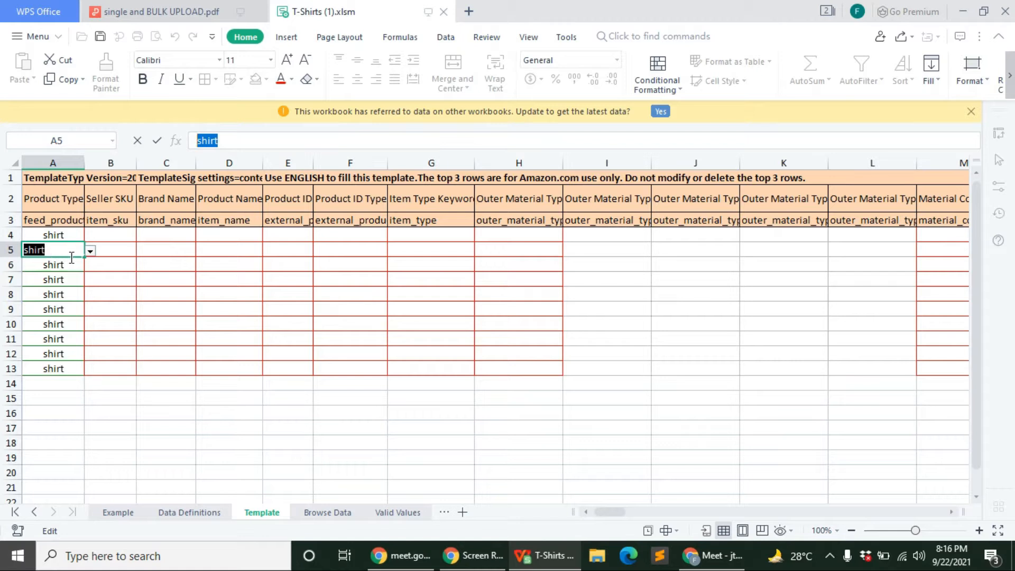
key(BackSpace)
click(73, 313)
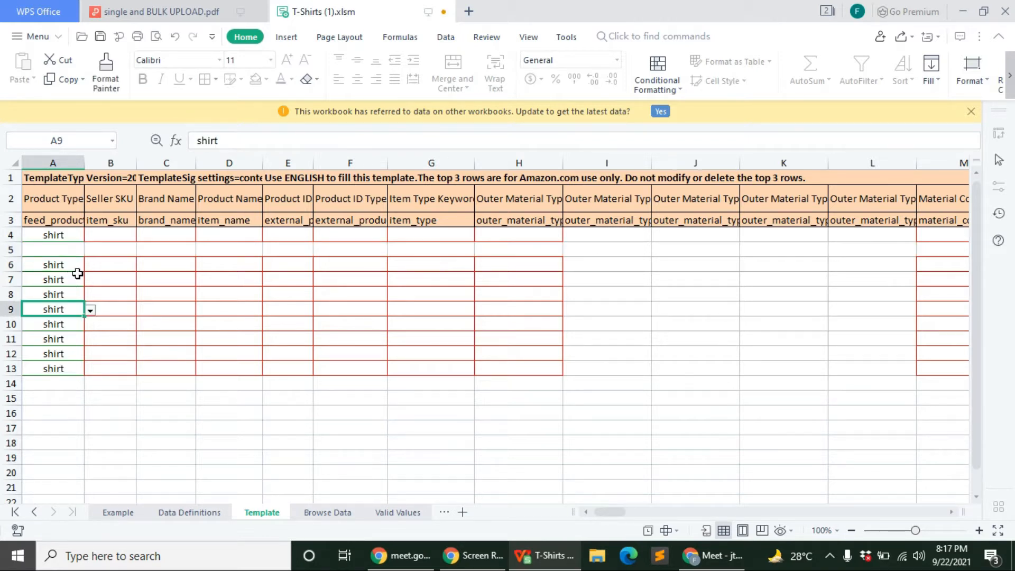
Clear the product type in cell A6 and fill the blank down to empty the product types in the rows below
double_click(75, 264)
key(BackSpace)
key(Return)
click(80, 266)
drag(83, 270, 82, 373)
click(79, 411)
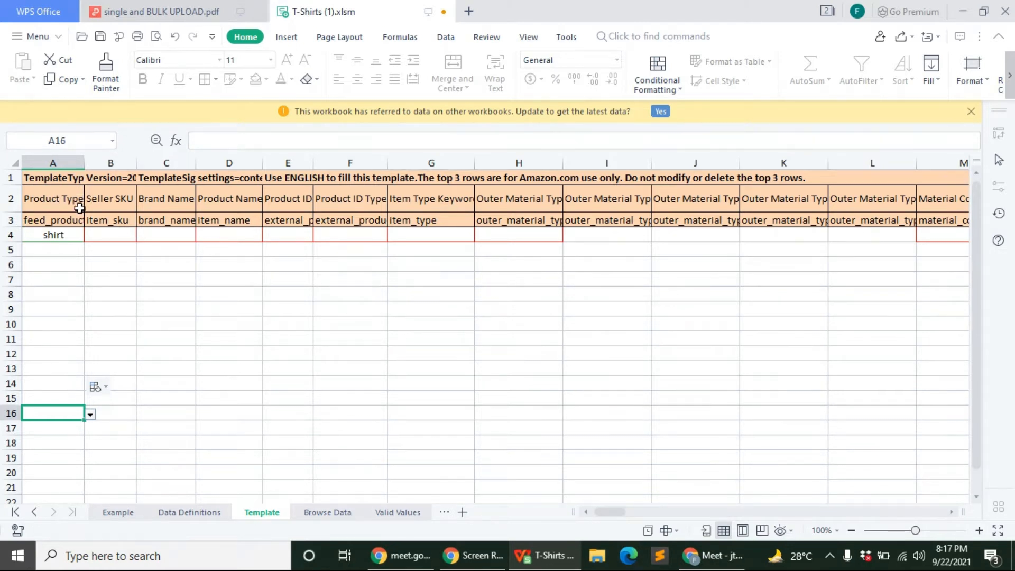
Choose shirt as the product type in cell A4 from its list of allowed values
click(74, 237)
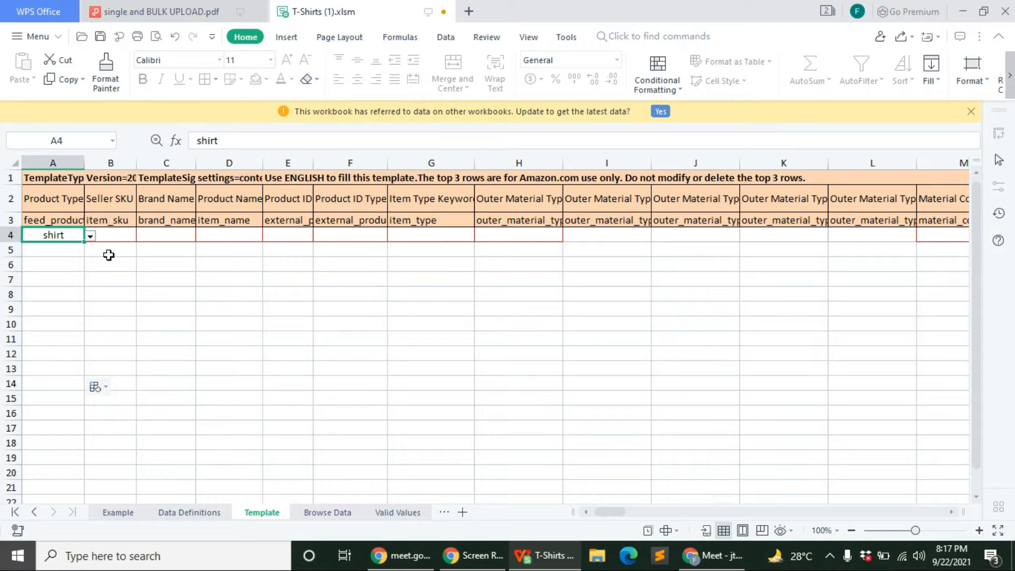
click(91, 236)
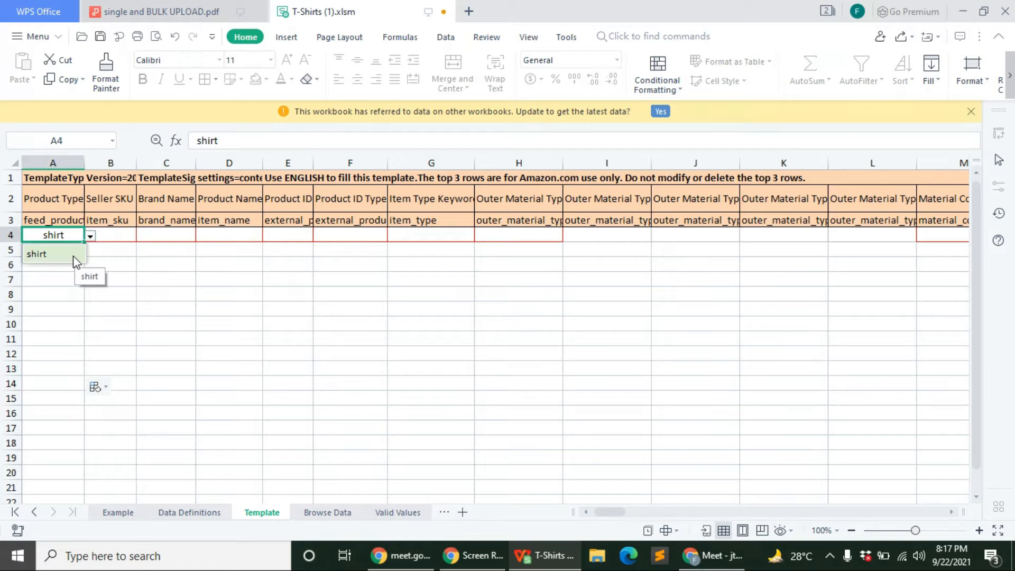
click(75, 257)
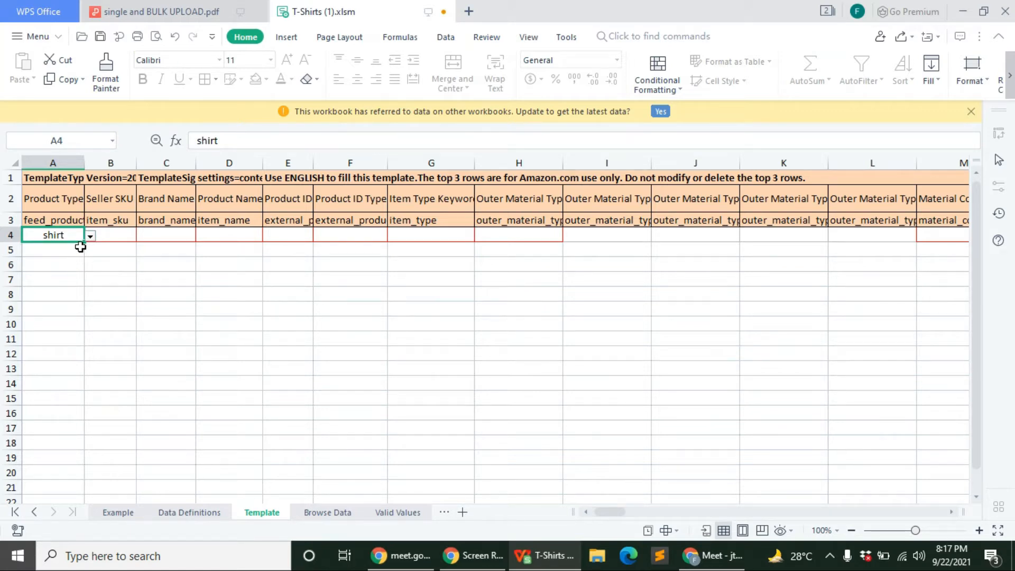
Create a new blank text document and enter Shirt as its first line
click(468, 11)
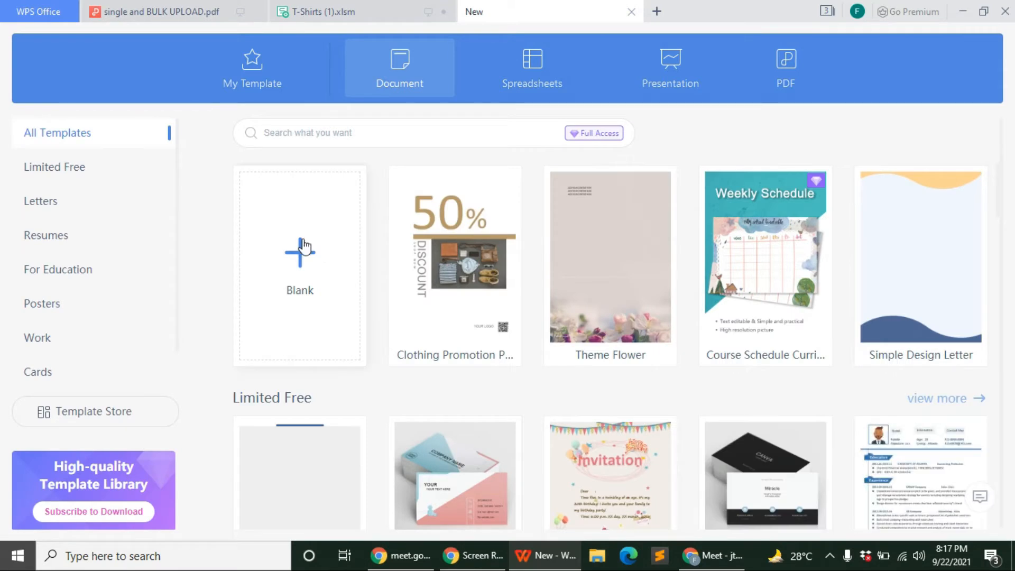
click(302, 247)
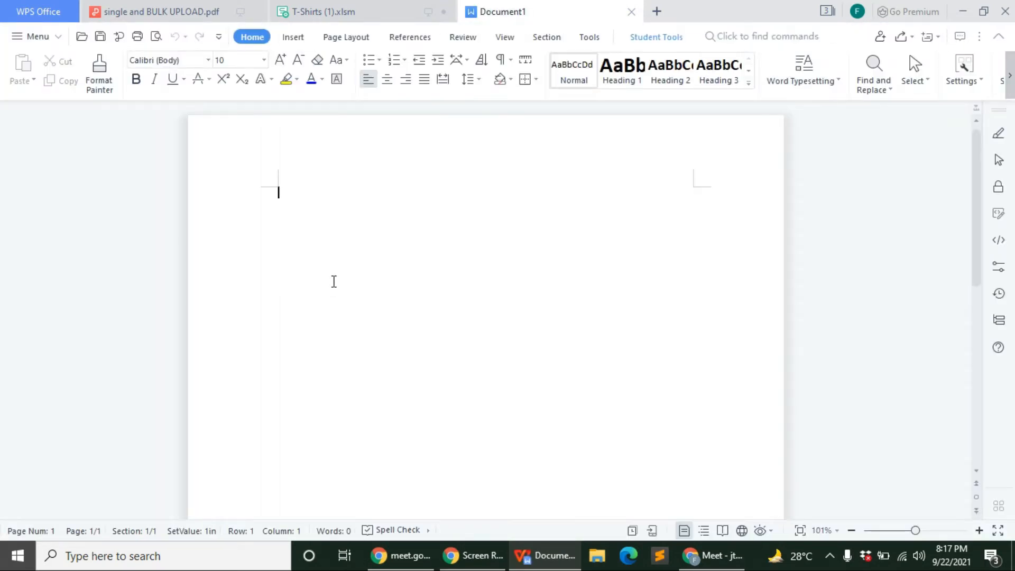
text(s)
key(Return)
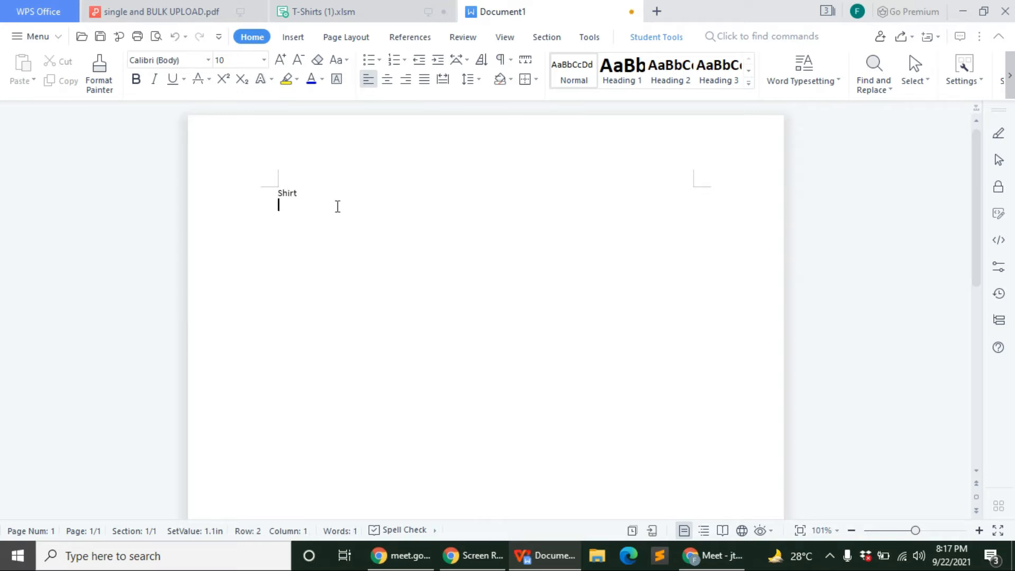
Enlarge the word Shirt by six font-size increments and make it bold
click(265, 191)
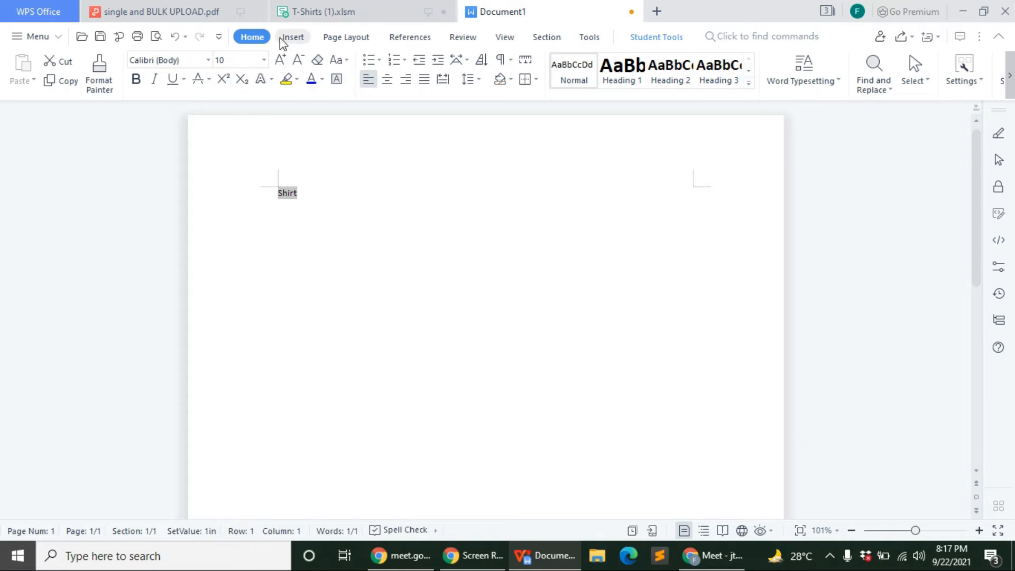
click(280, 59)
click(280, 60)
click(280, 59)
click(280, 59)
click(280, 60)
click(280, 59)
click(135, 79)
List the colours Blue, Pink and White under Shirt, followed by the sizes Small, Medium and Large, each on its own line
click(364, 222)
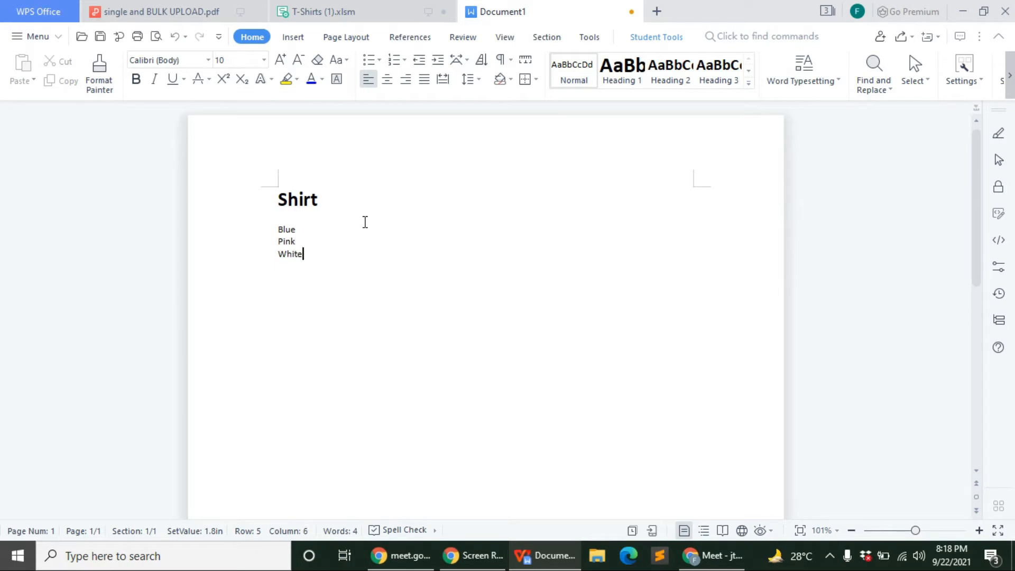
key(Return)
key(Return)
text(Small Medium)
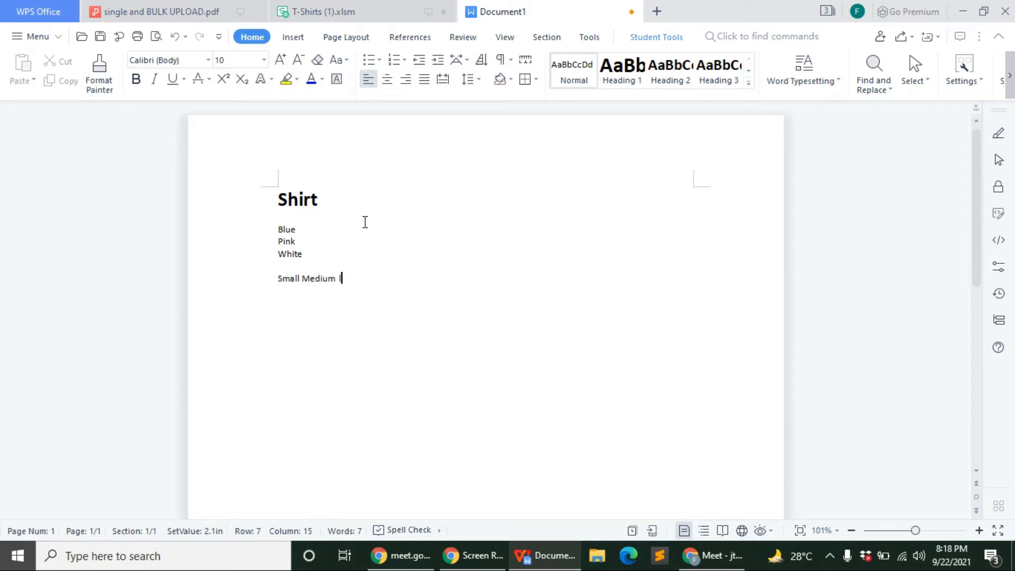
text(Large)
key(Return)
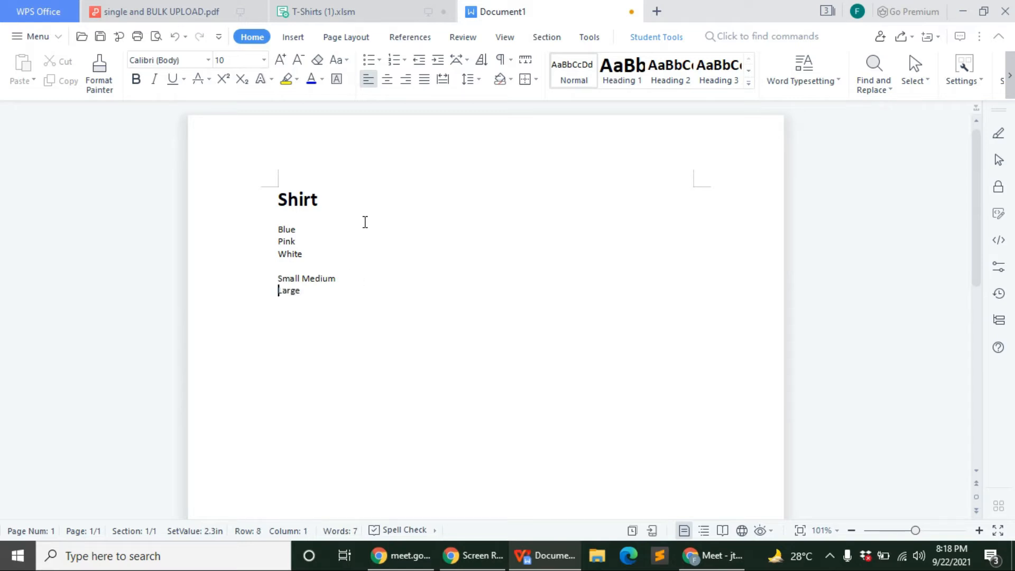
key(Return)
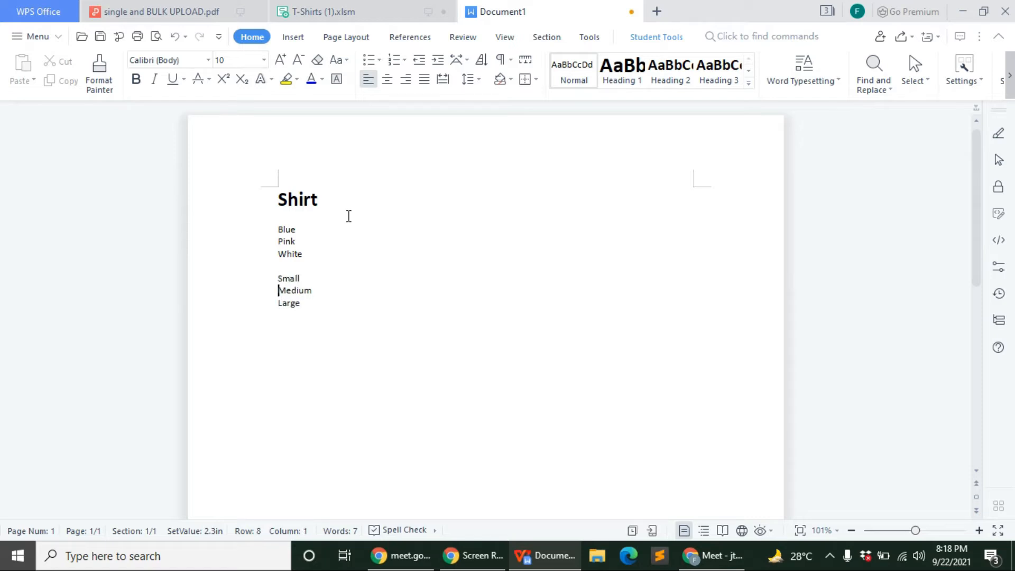
Enlarge the colour and size lists by five font-size increments and make them bold
drag(301, 225, 312, 255)
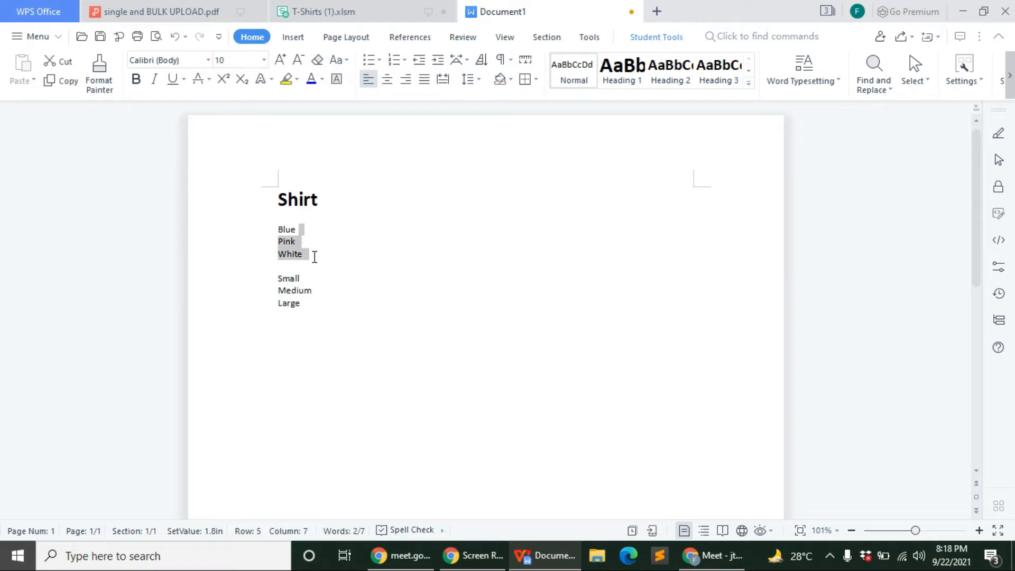
click(295, 227)
drag(280, 218, 294, 315)
click(281, 60)
click(280, 59)
click(280, 59)
click(280, 59)
click(280, 59)
click(136, 79)
click(319, 280)
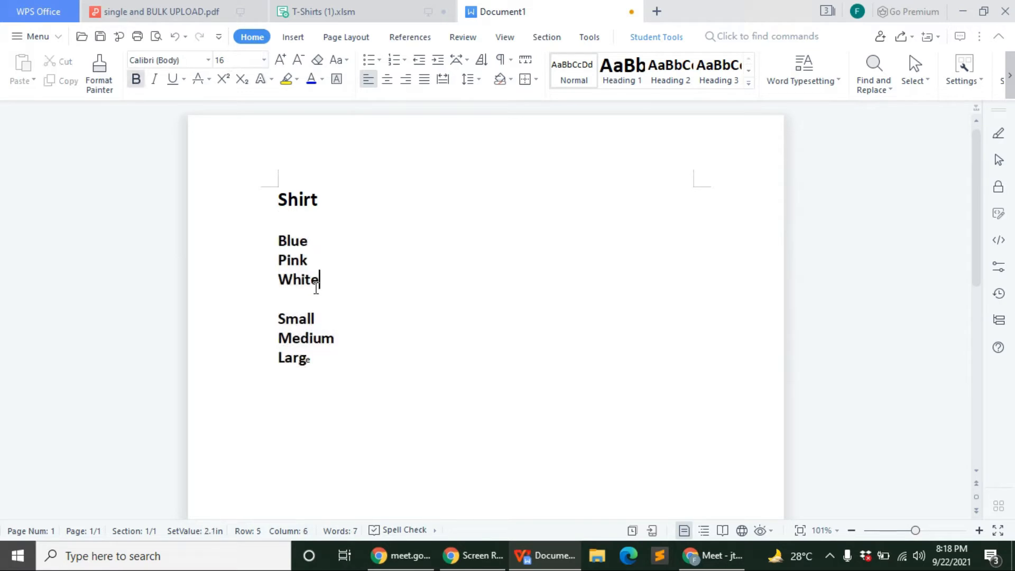
Retype the final e of Large so that it takes on the bold, enlarged formatting
click(318, 360)
key(BackSpace)
text(e)
Highlight the colours Blue, Pink and White in turn against the size list to show how they combine
click(280, 235)
drag(280, 235, 308, 242)
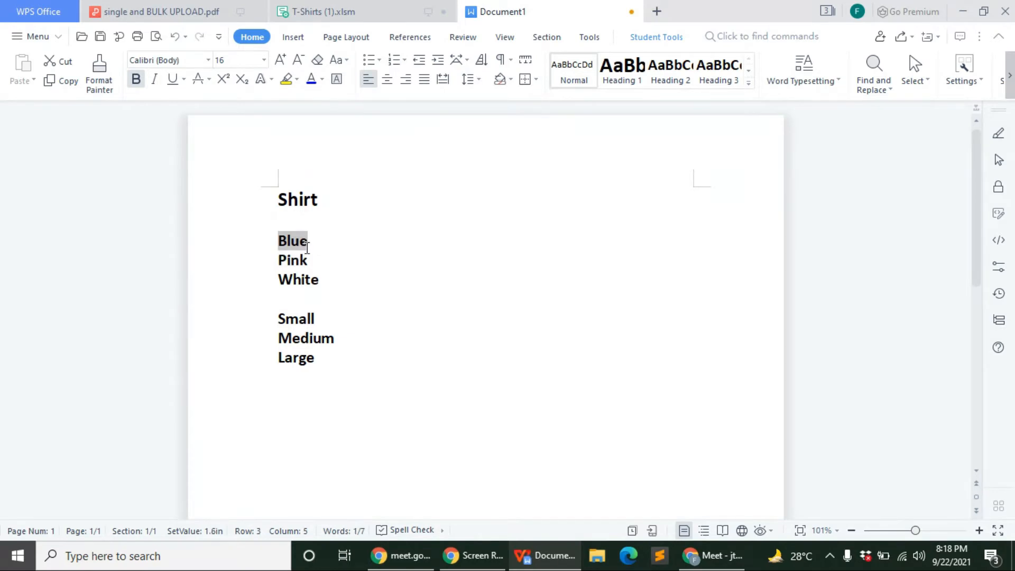
drag(307, 313, 313, 370)
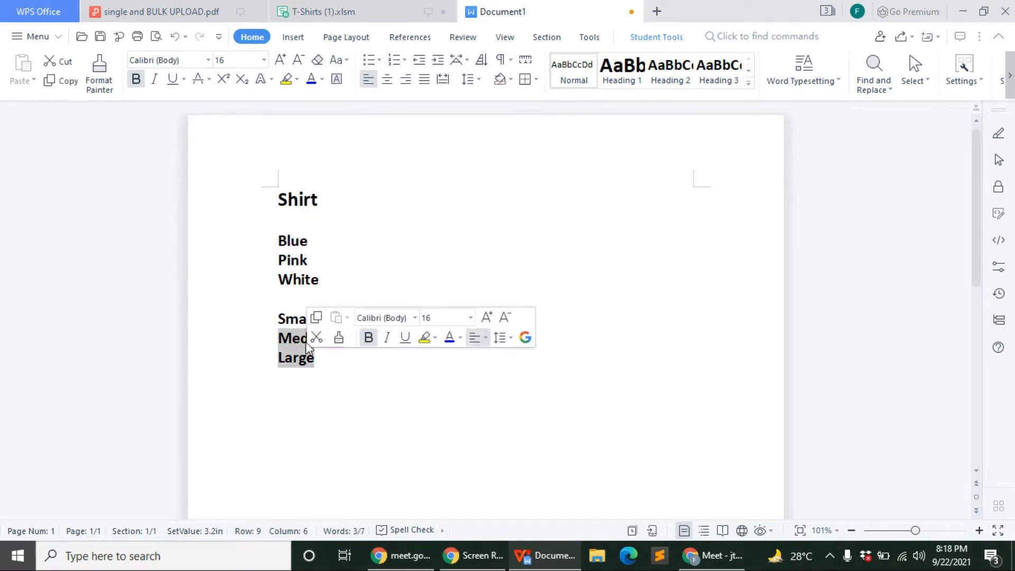
drag(278, 260, 308, 260)
drag(305, 315, 302, 373)
drag(279, 279, 302, 370)
click(408, 221)
click(389, 241)
Leave two blank lines below the sizes and list the variations Blue Small, Blue Medium and Blue Large on separate lines
scroll(408, 249, down, 4)
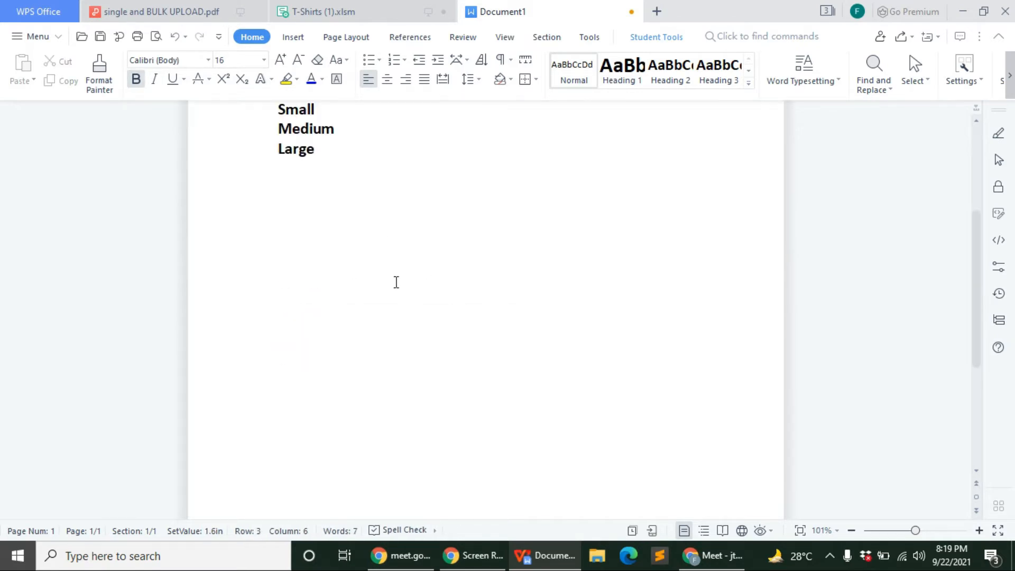
scroll(394, 283, up, 2)
click(361, 306)
key(Return)
key(Return)
key(Return)
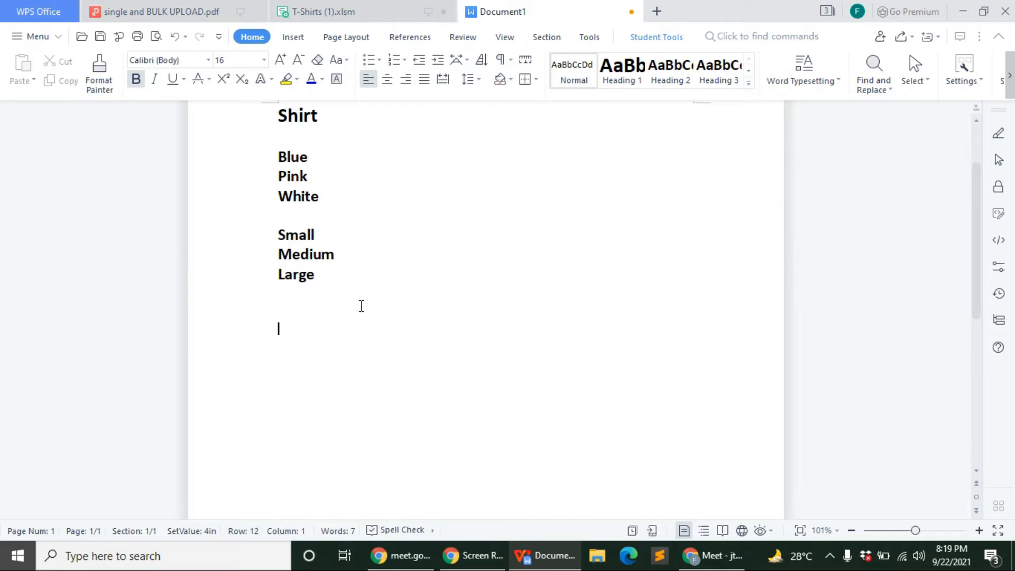
text(Blue Small)
key(Return)
text(Blue L)
key(BackSpace)
text(Medium/)
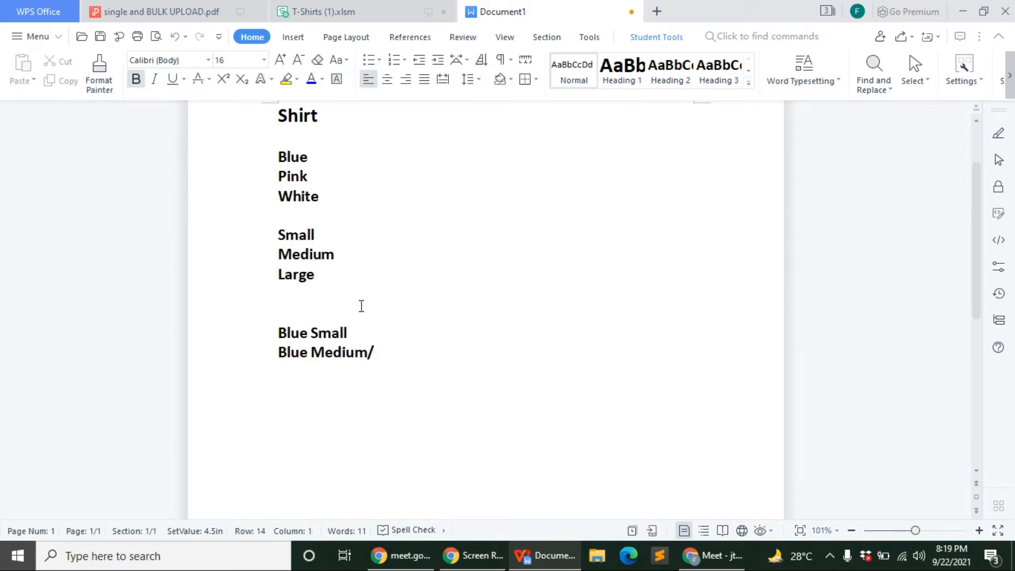
key(BackSpace)
key(Return)
text(Bkue)
key(BackSpace)
key(BackSpace)
text(ue Large)
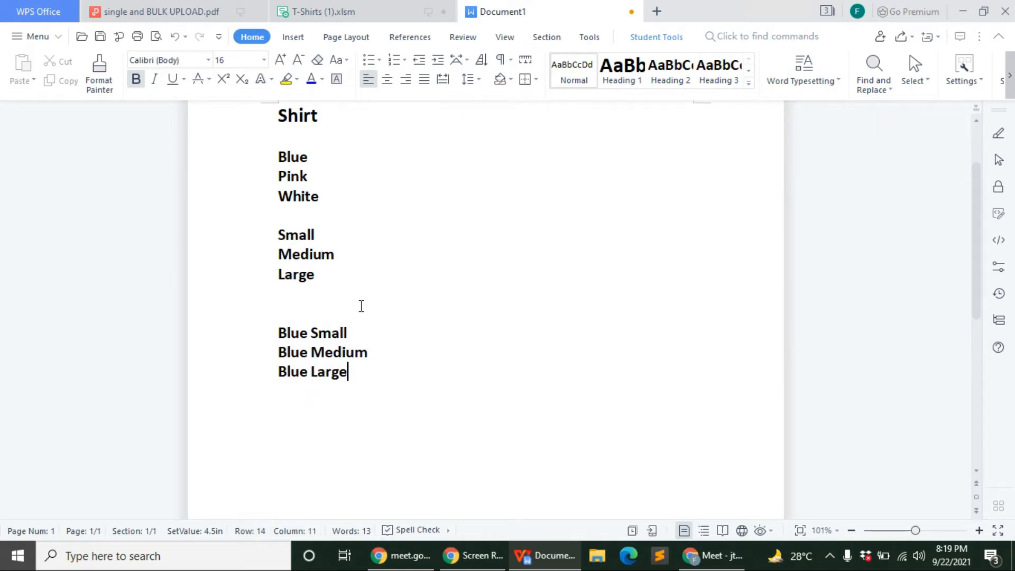
Add the variations Pink Small, Pink Medium and Pink Large as a separate group below the blue ones
key(Return)
key(Return)
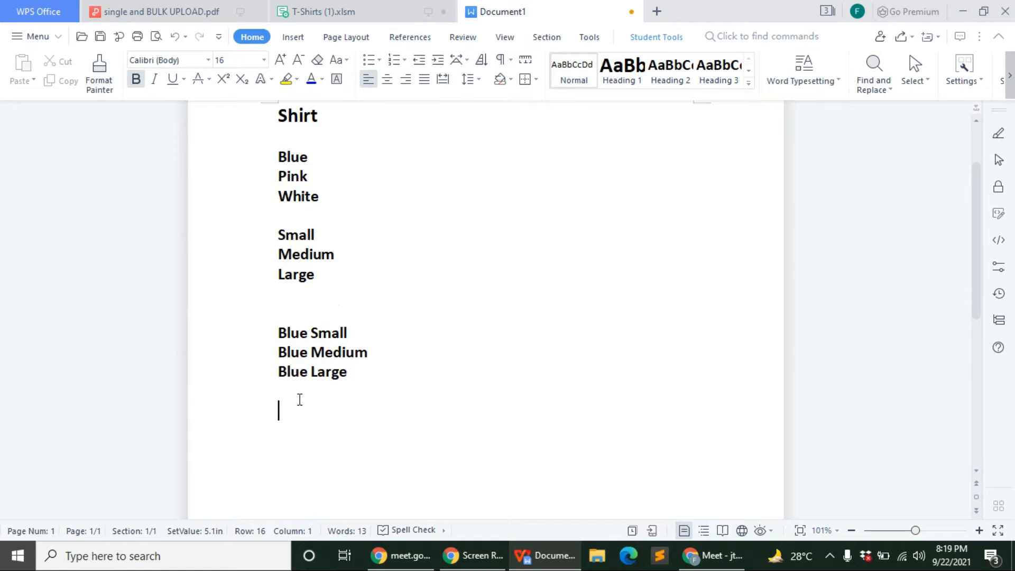
text(Pink Small)
key(Return)
text(Pink  Medium)
key(Return)
text(Pink Large)
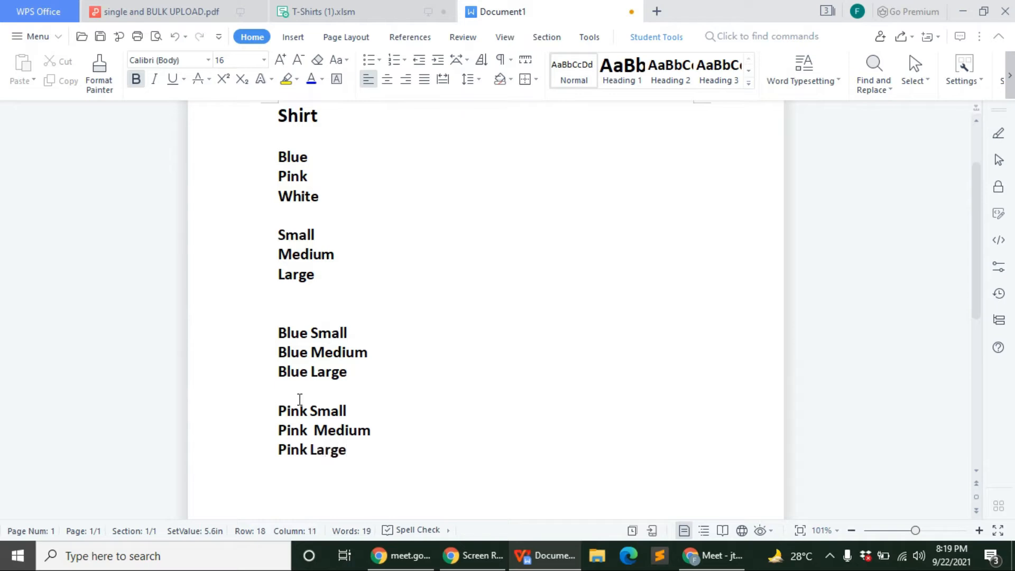
Add the variations White Small, White Medium and White Large as a separate group below the pink ones
key(Return)
key(Return)
text(Who)
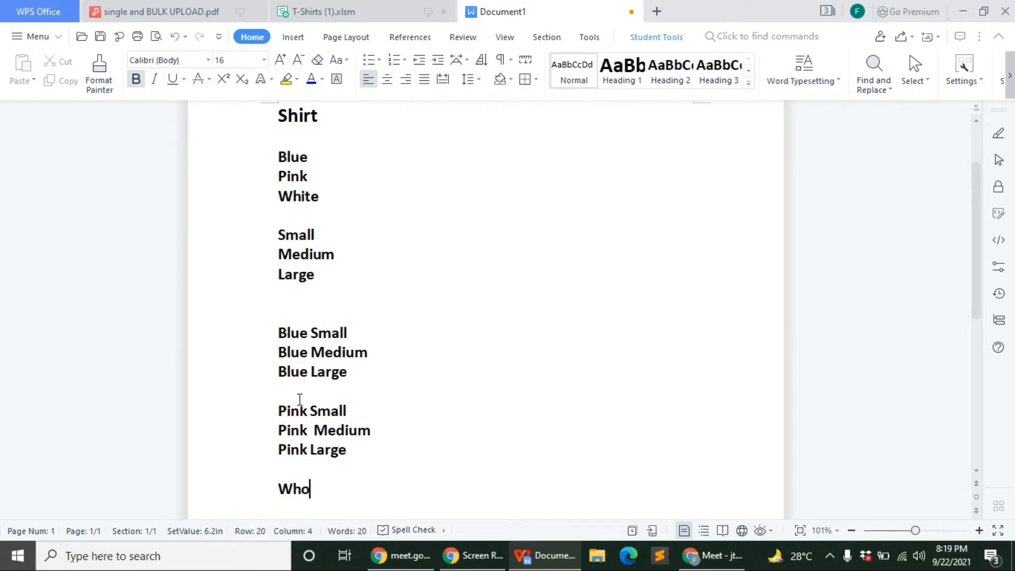
key(BackSpace)
text(ite Small)
key(Return)
text(White M)
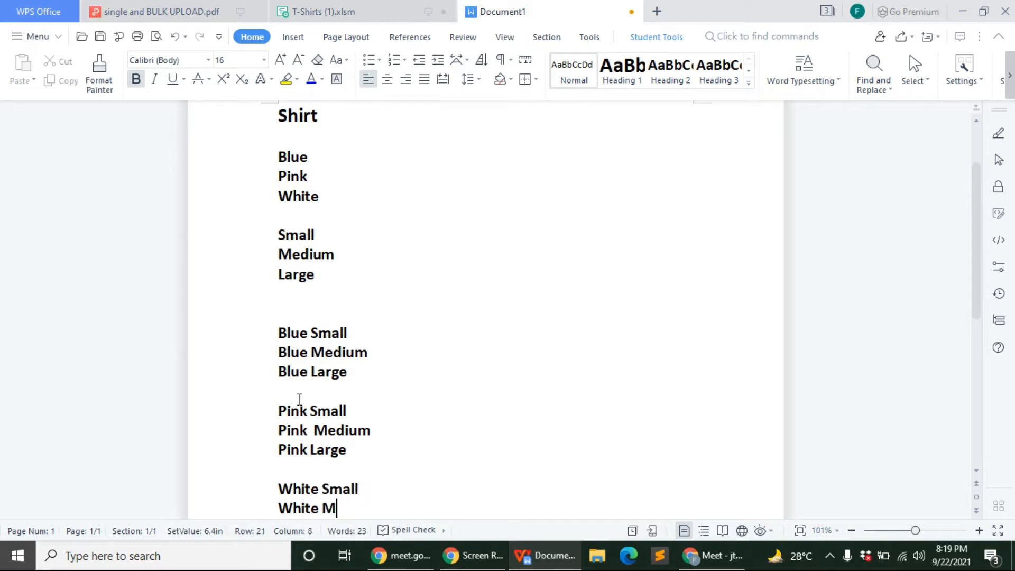
text(edium)
key(Return)
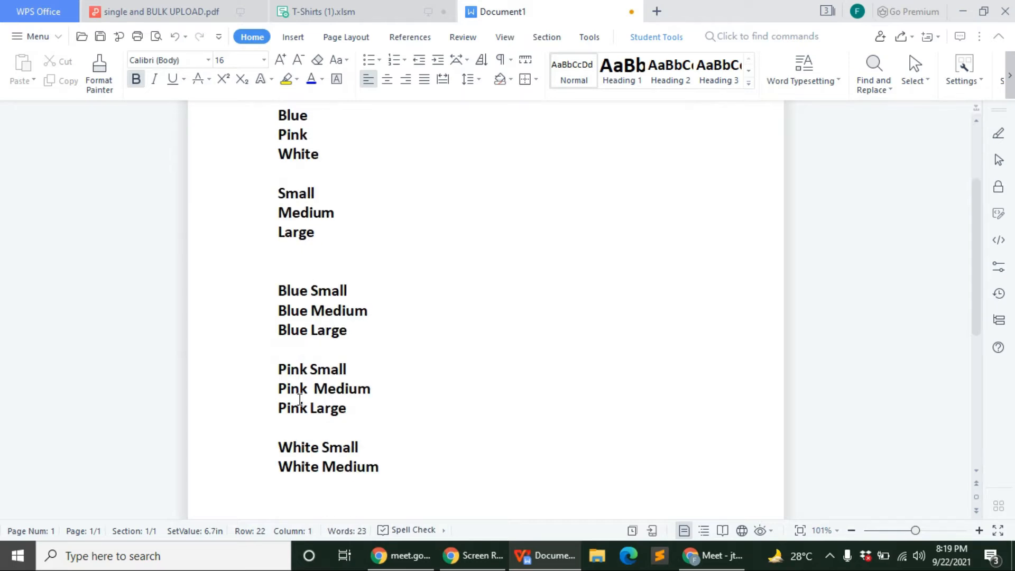
text(White Large)
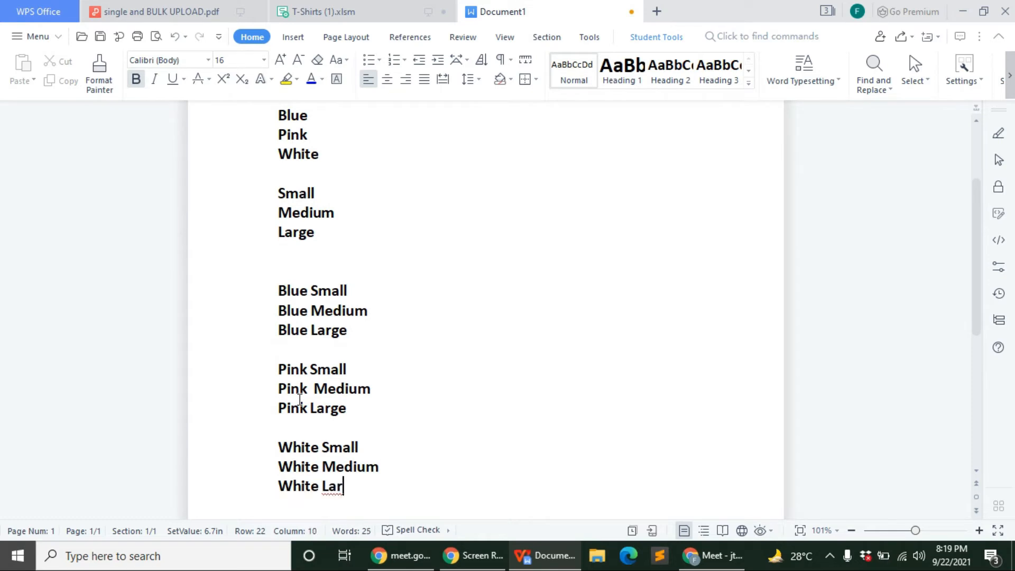
Remove the blank lines separating the blue, pink and white variations, and highlight the combined list
click(276, 369)
key(BackSpace)
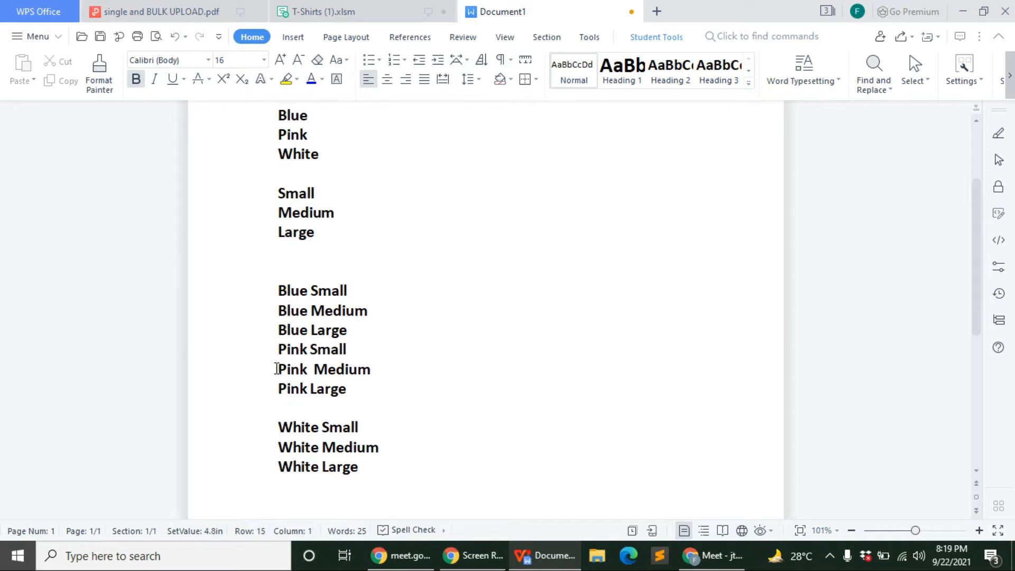
click(276, 425)
key(BackSpace)
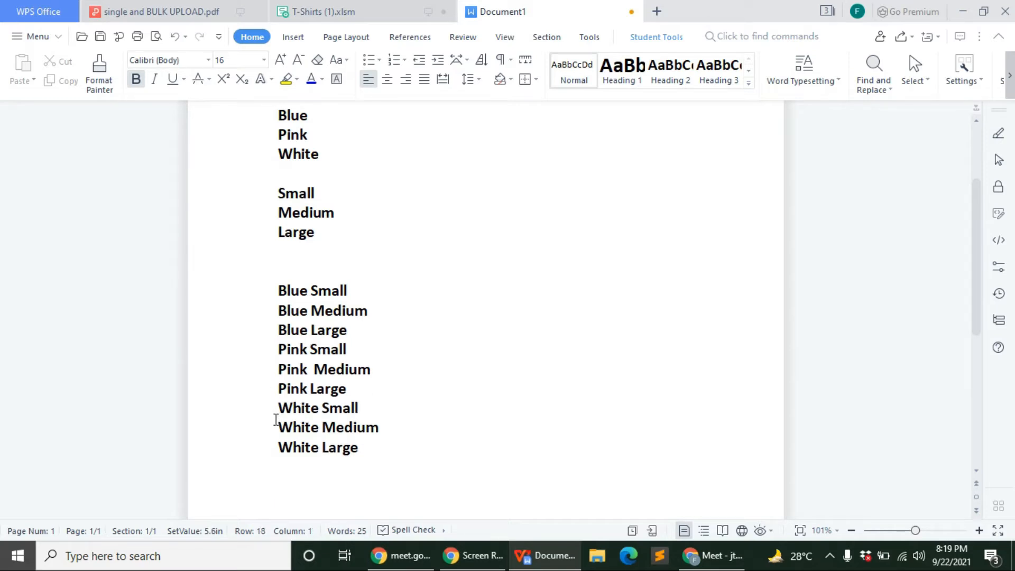
drag(279, 271, 374, 453)
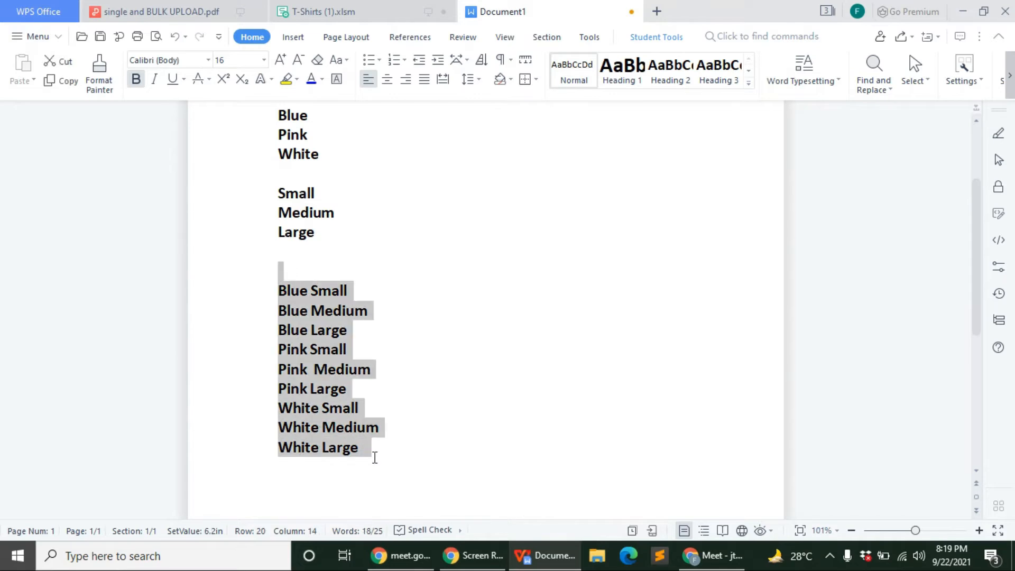
click(468, 317)
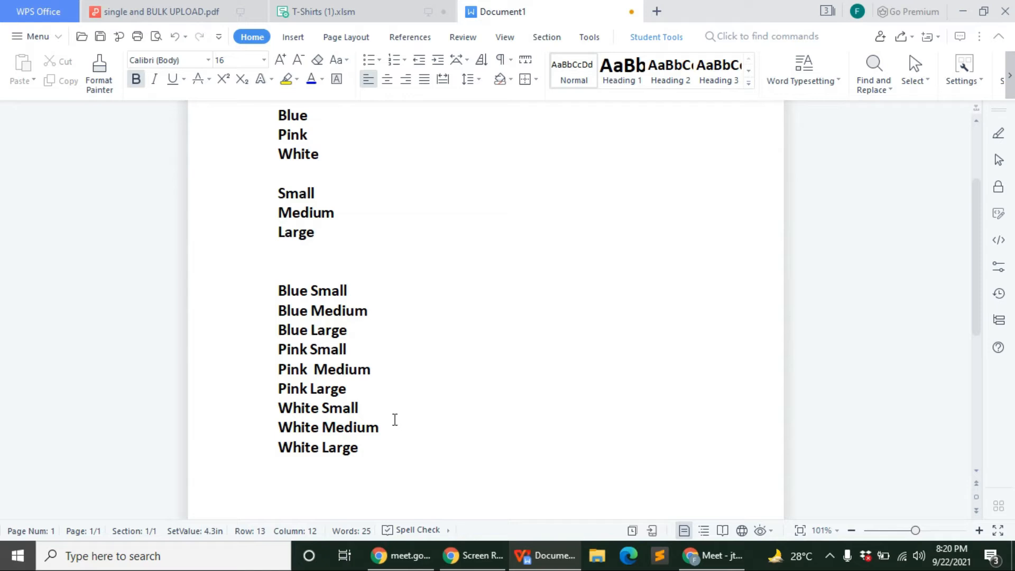
Remove one blank line above Blue Small, the one between White and Small, and the one beneath the Shirt heading
click(333, 269)
click(315, 247)
key(BackSpace)
click(277, 191)
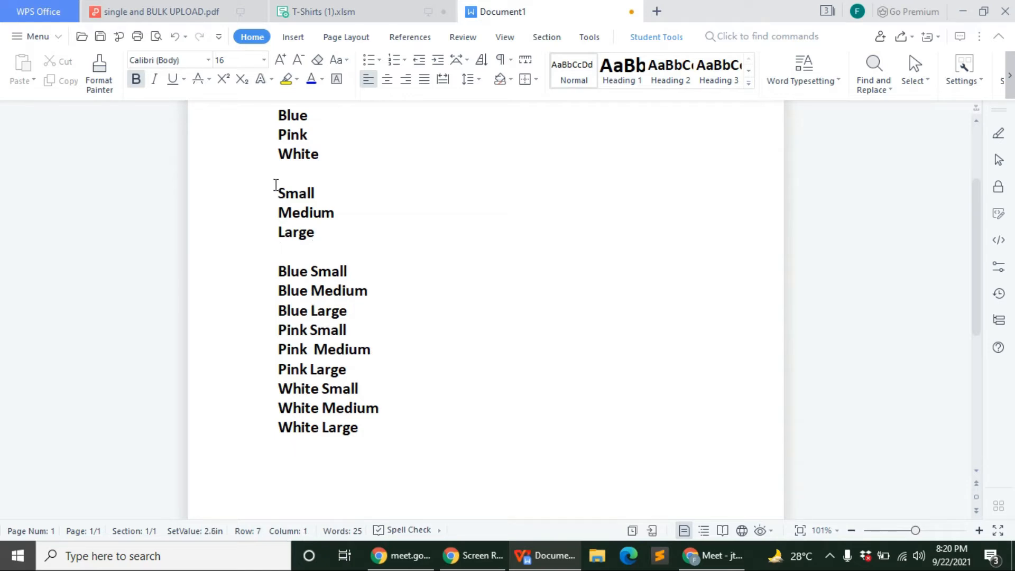
key(BackSpace)
scroll(275, 196, up, 3)
click(277, 198)
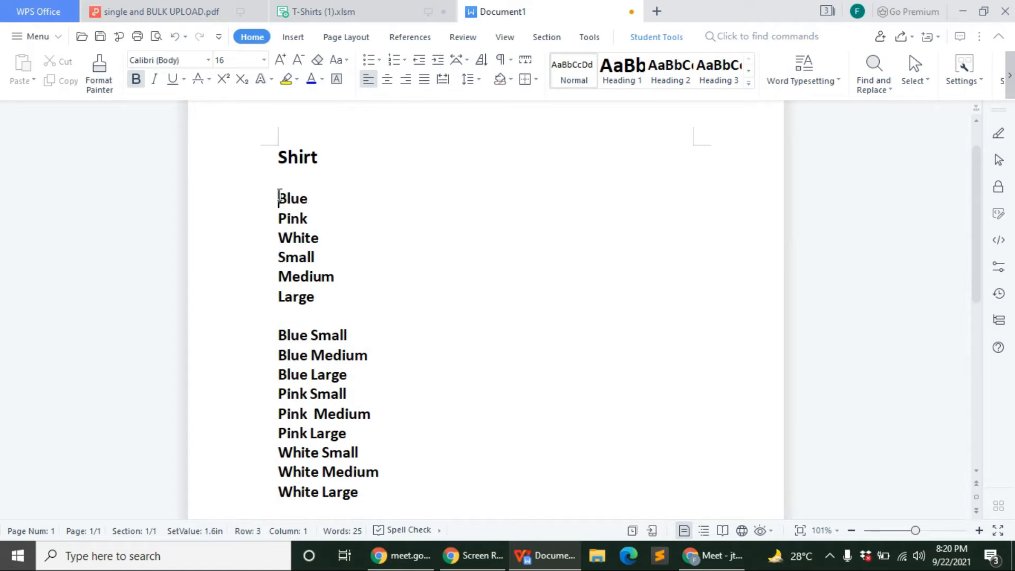
key(BackSpace)
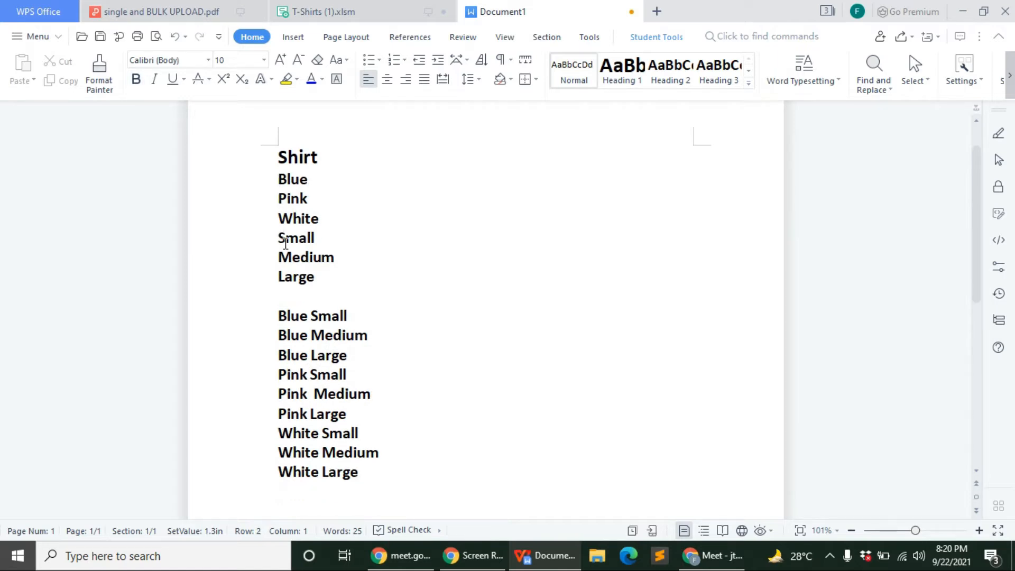
click(375, 329)
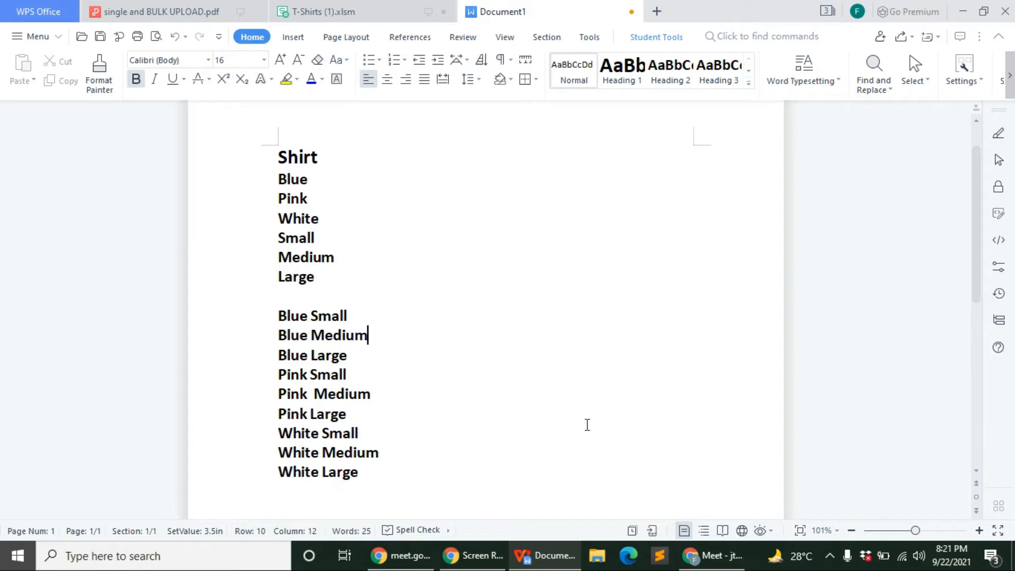
scroll(343, 354, up, 1)
click(336, 200)
scroll(358, 293, down, 2)
click(333, 237)
click(309, 254)
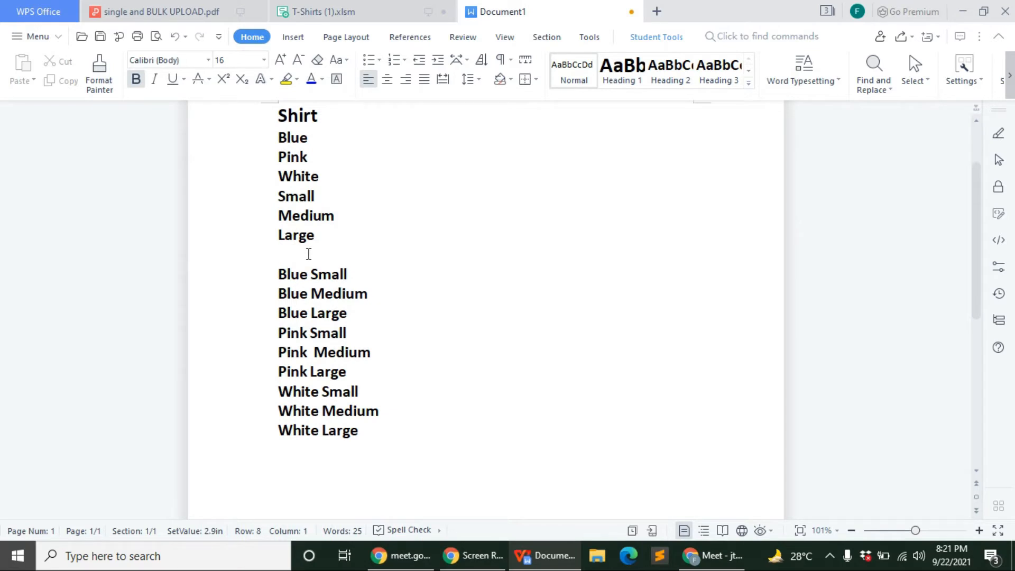
Add the heading Parent SKU below White Large, leaving two blank lines above it
click(370, 434)
key(Return)
key(Return)
key(Return)
text(Parwn)
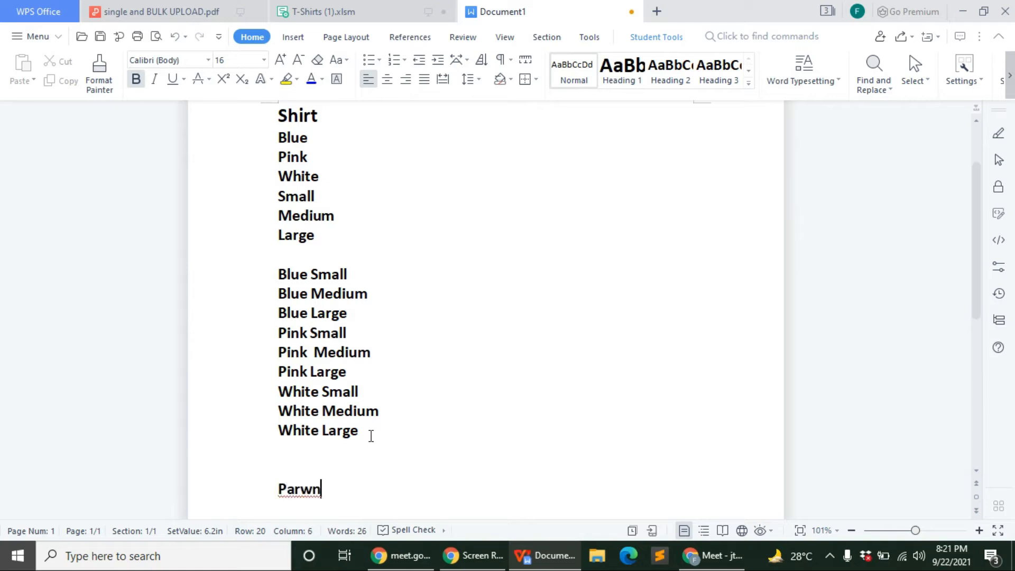
key(BackSpace)
key(BackSpace)
text(ent Sku)
key(BackSpace)
text(U)
key(BackSpace)
key(BackSpace)
text(KU)
key(Return)
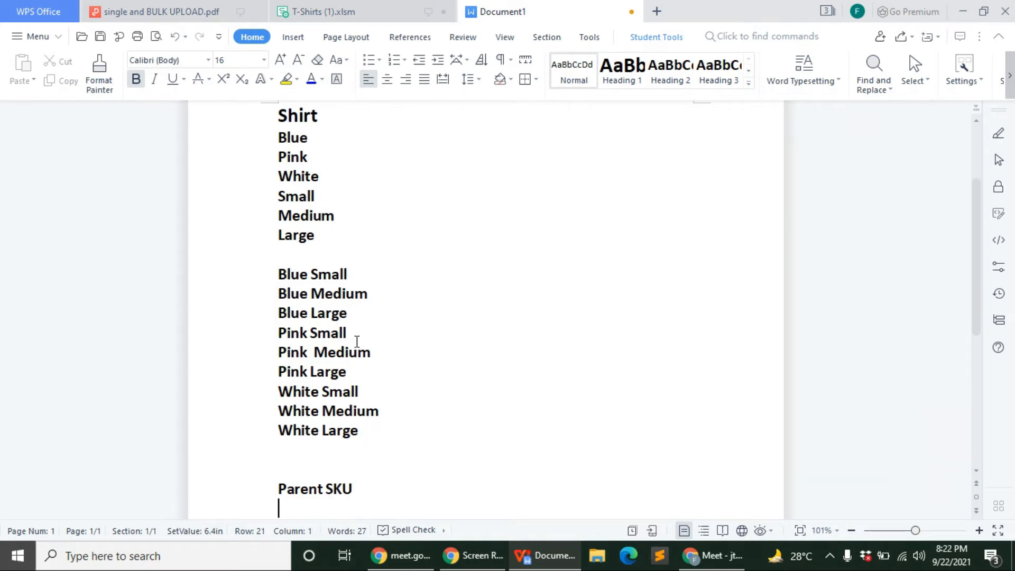
Enter the SKU SRT-CN beneath the Parent SKU heading with one blank line between them
scroll(356, 342, down, 5)
key(Return)
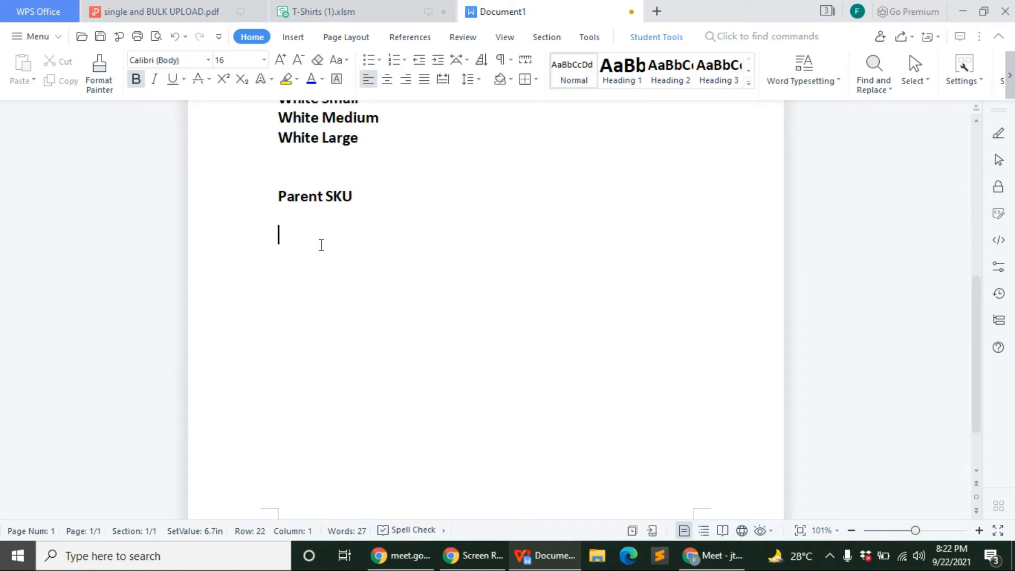
text(SRT-CN)
drag(354, 240, 275, 246)
click(339, 279)
Add the heading Child Parent one blank line below SRT-CN and start a new line under it
key(Return)
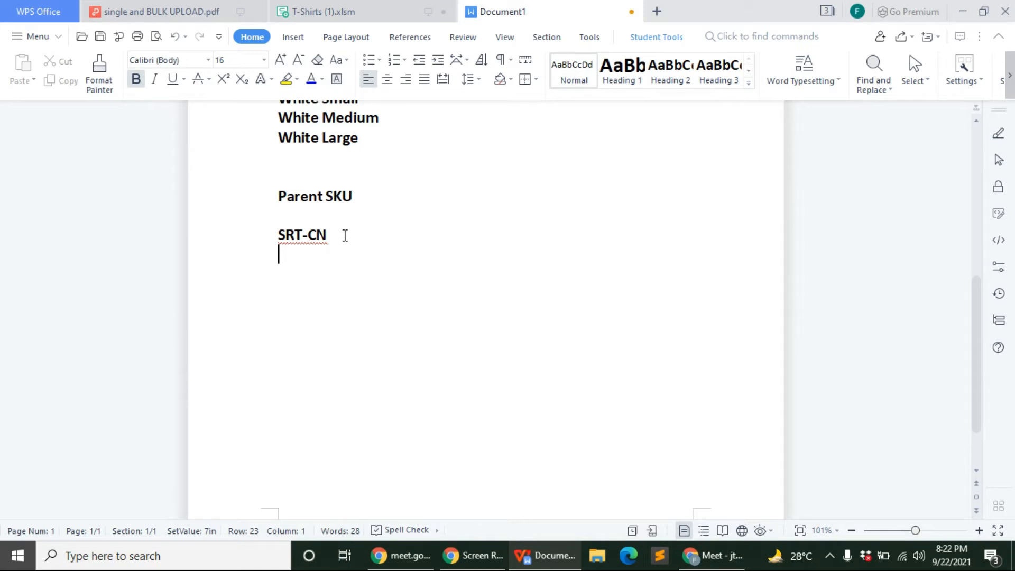
key(BackSpace)
key(Return)
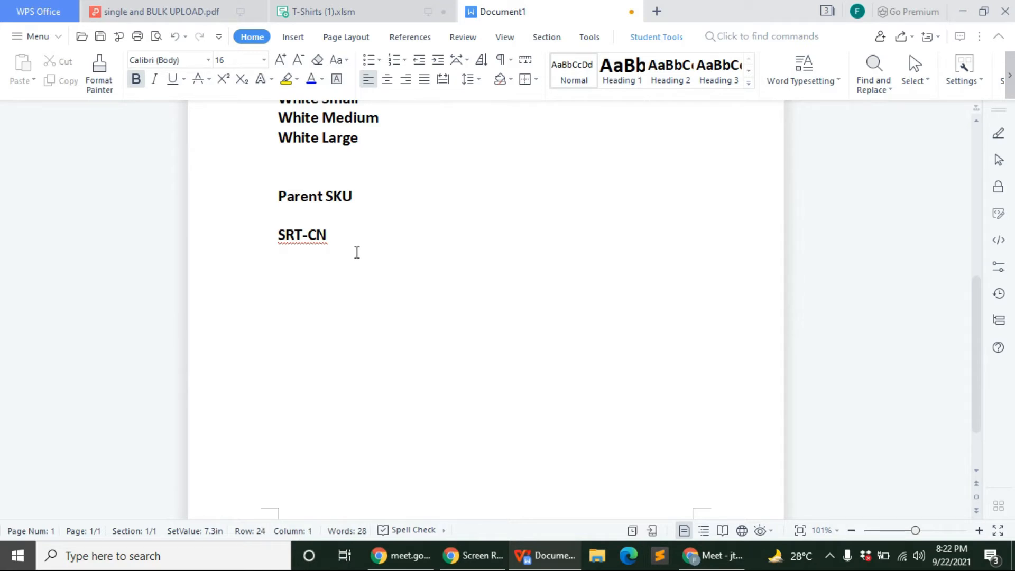
text(Child Parent)
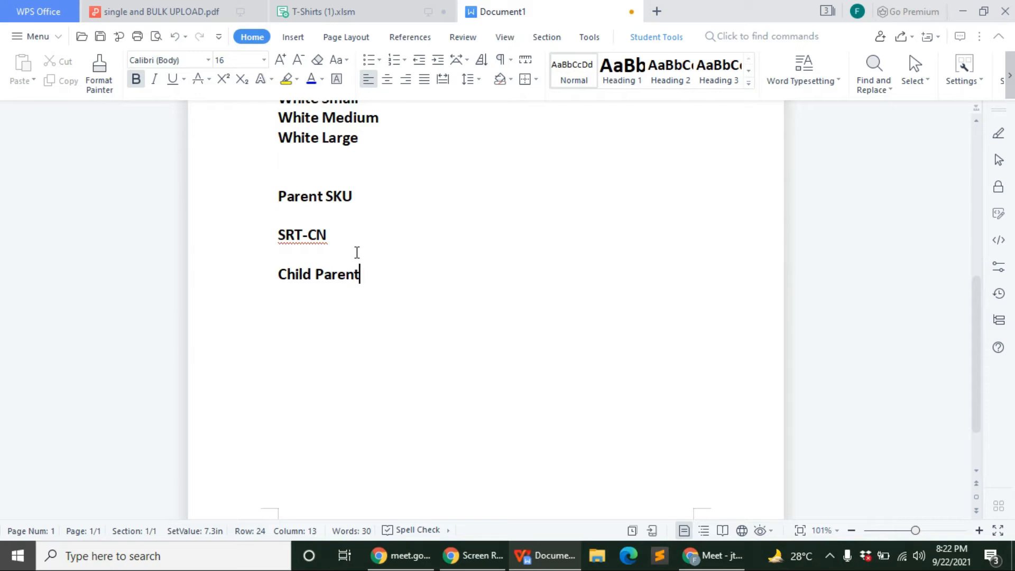
key(Return)
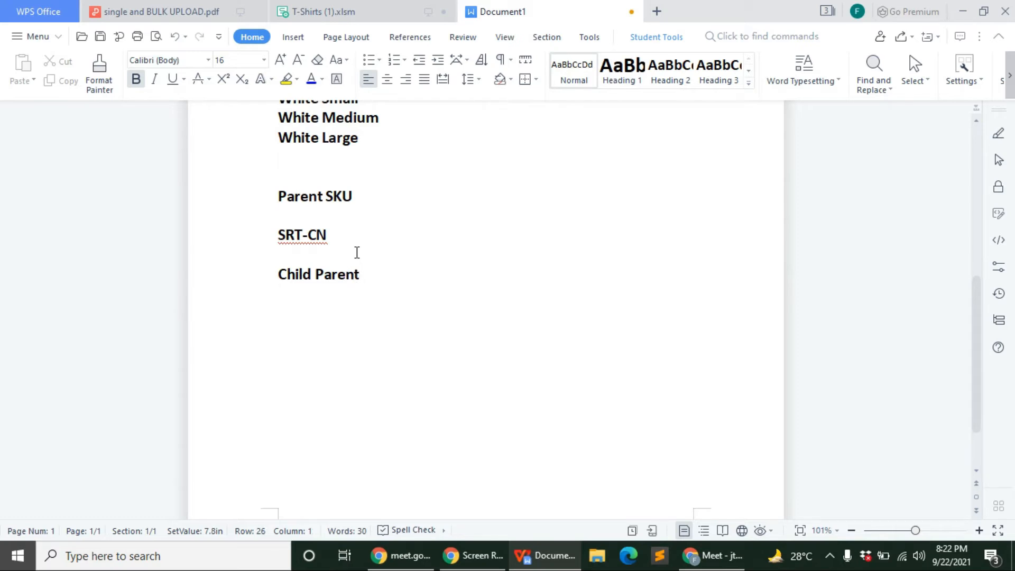
scroll(357, 252, up, 2)
scroll(357, 252, down, 1)
scroll(357, 252, up, 4)
scroll(357, 251, down, 2)
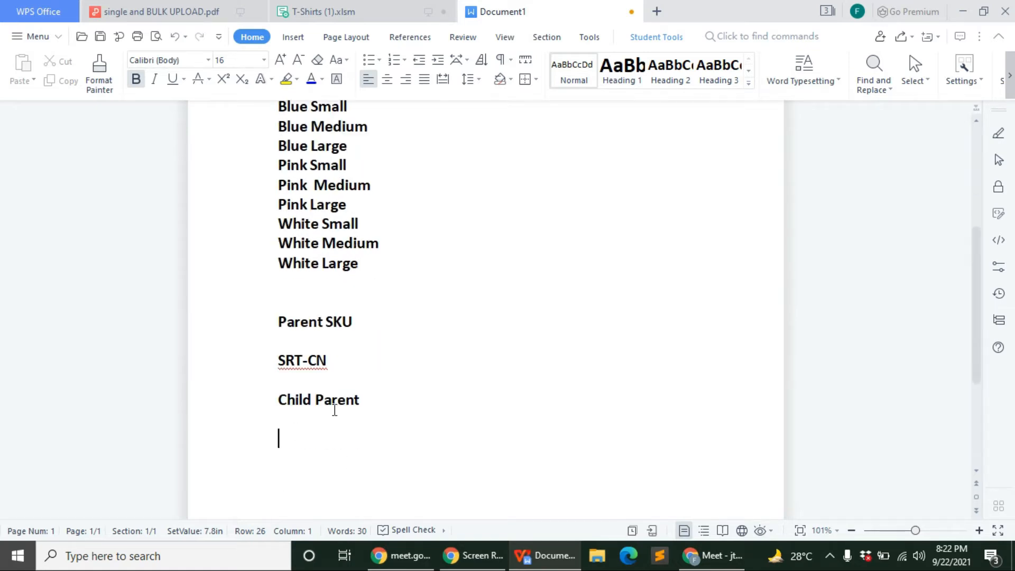
Copy the parent SKU SRT-CN beneath the Child Parent heading and append a hyphen to the copy
drag(340, 359, 288, 364)
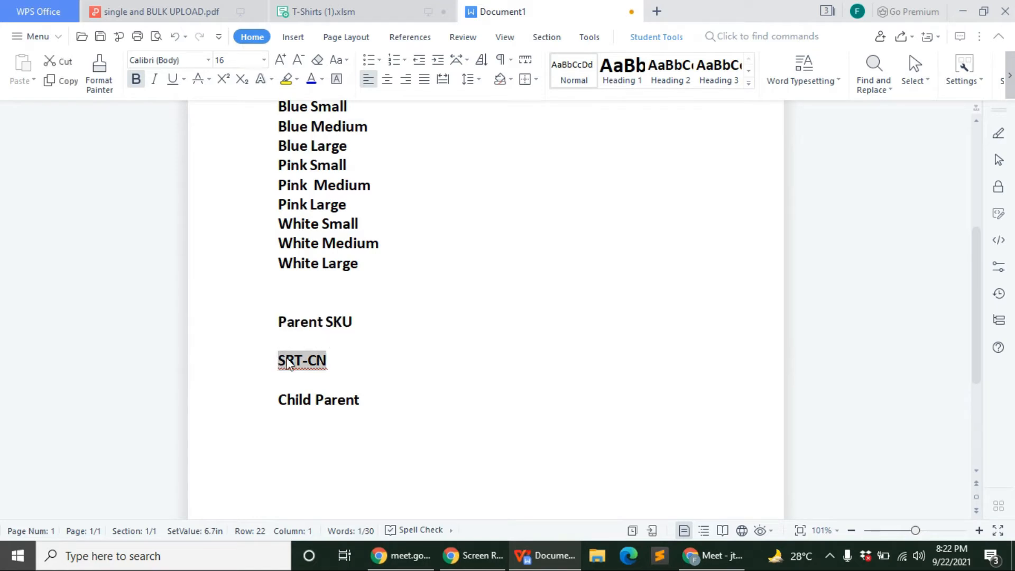
right_click(290, 363)
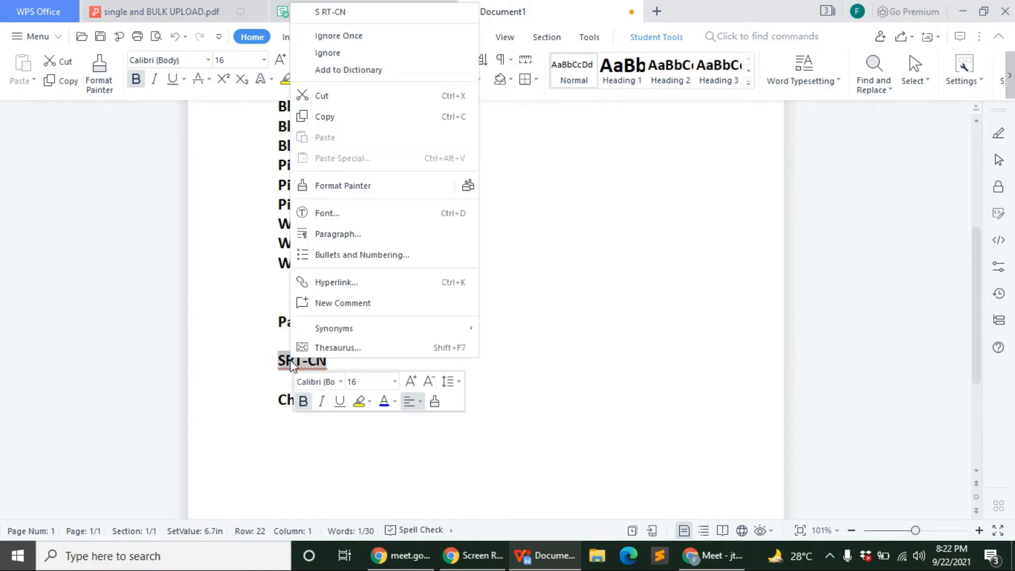
click(323, 113)
click(290, 444)
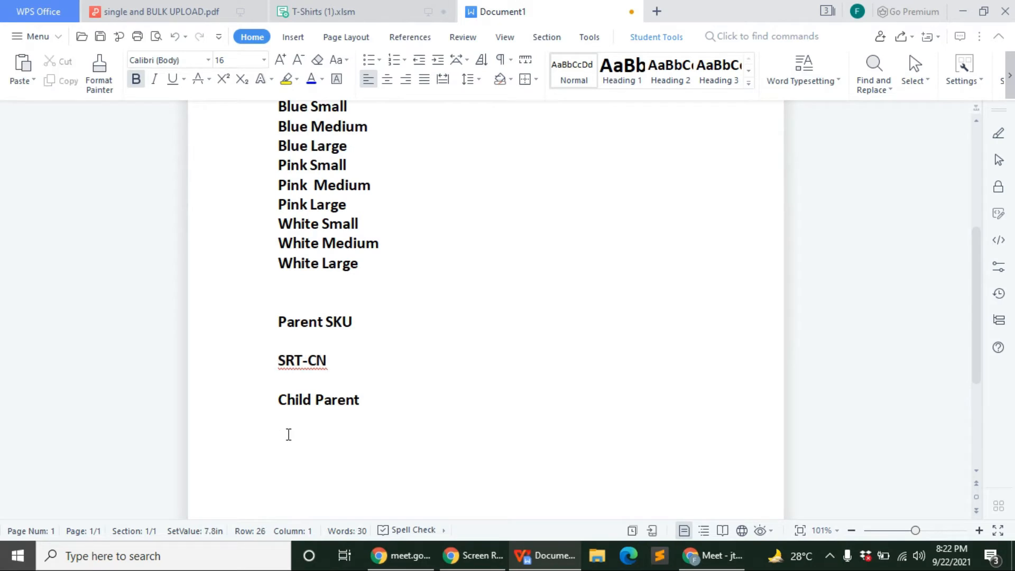
right_click(290, 444)
click(342, 212)
text(-)
Complete the first child SKU as SRT-CN-B-S for the small blue shirt and start a new line
drag(275, 358, 319, 367)
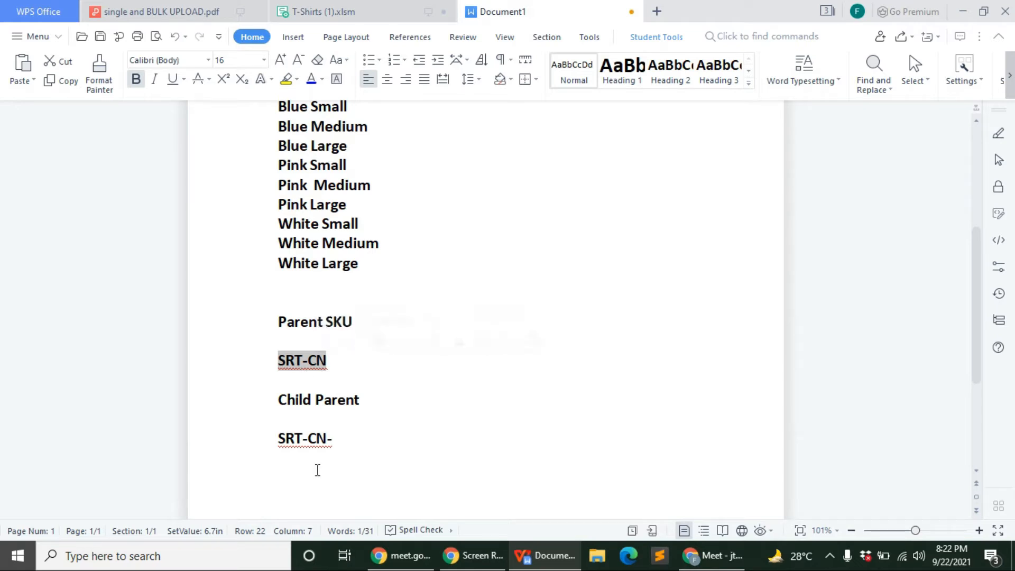
click(334, 438)
scroll(299, 187, up, 1)
scroll(300, 187, down, 1)
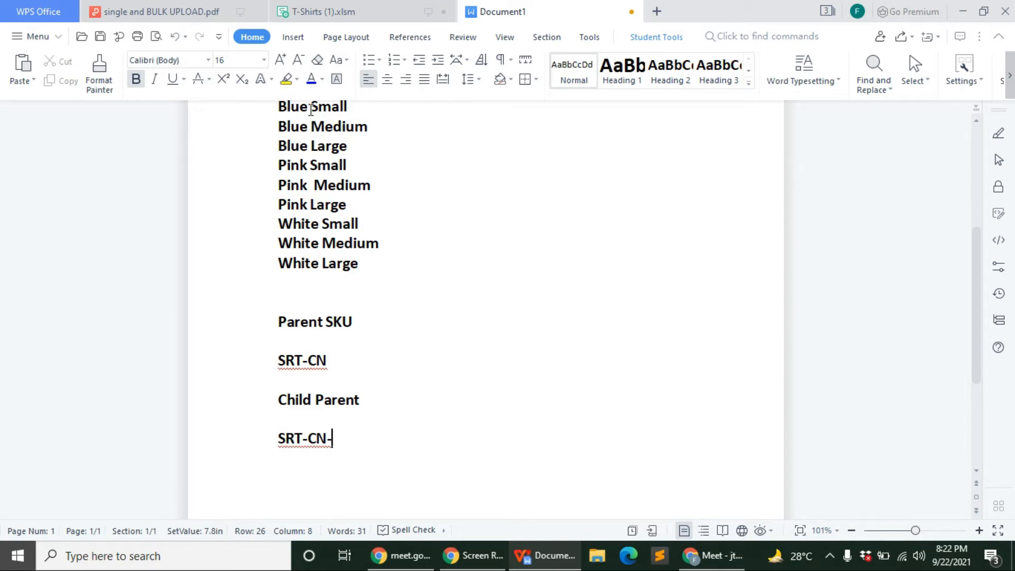
text(B-S)
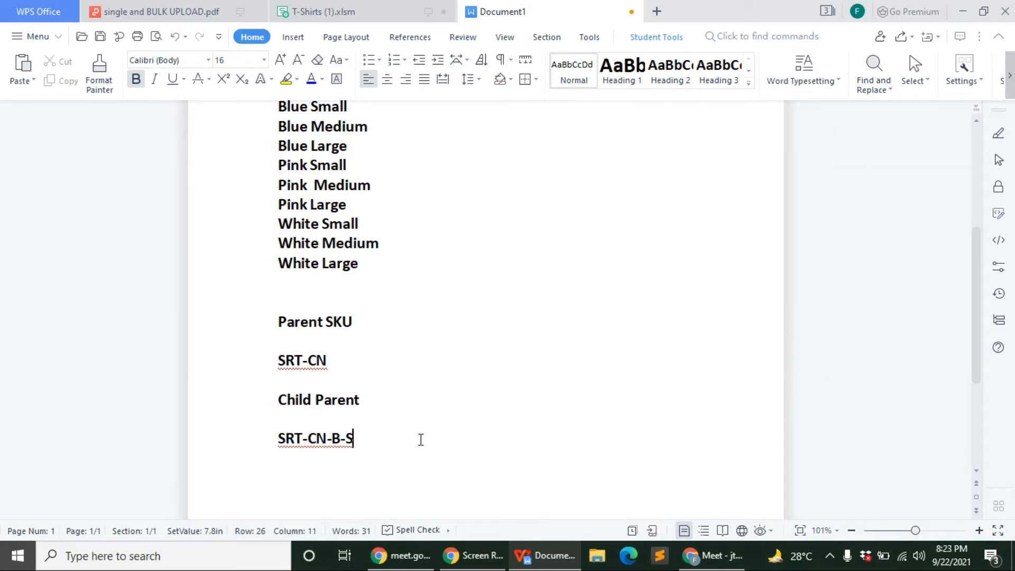
key(Return)
Add the child SKUs SRT-CN-B-M and SRT-CN-B-L on separate lines below SRT-CN-B-S
text(S)
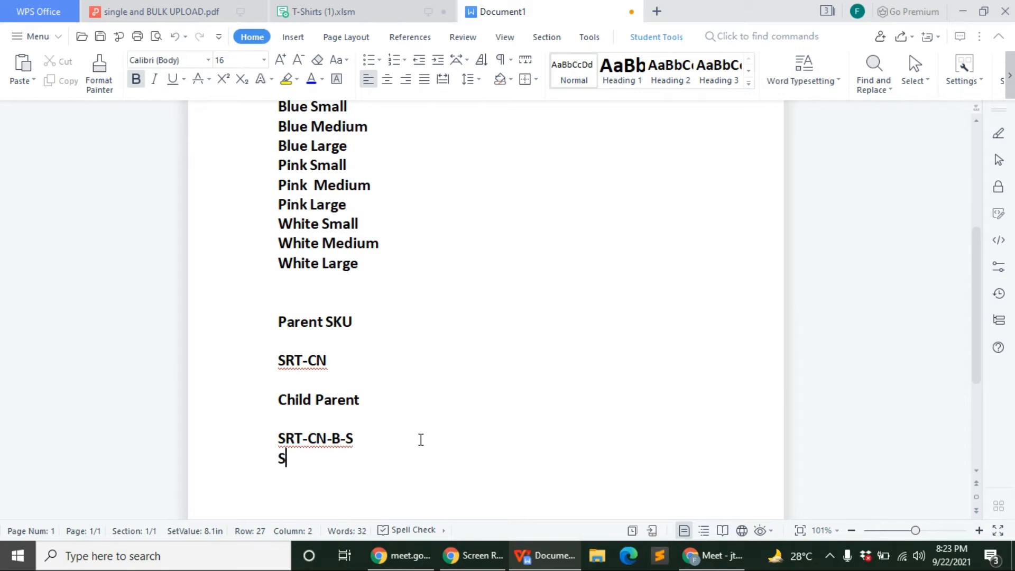
text(RT-CN)
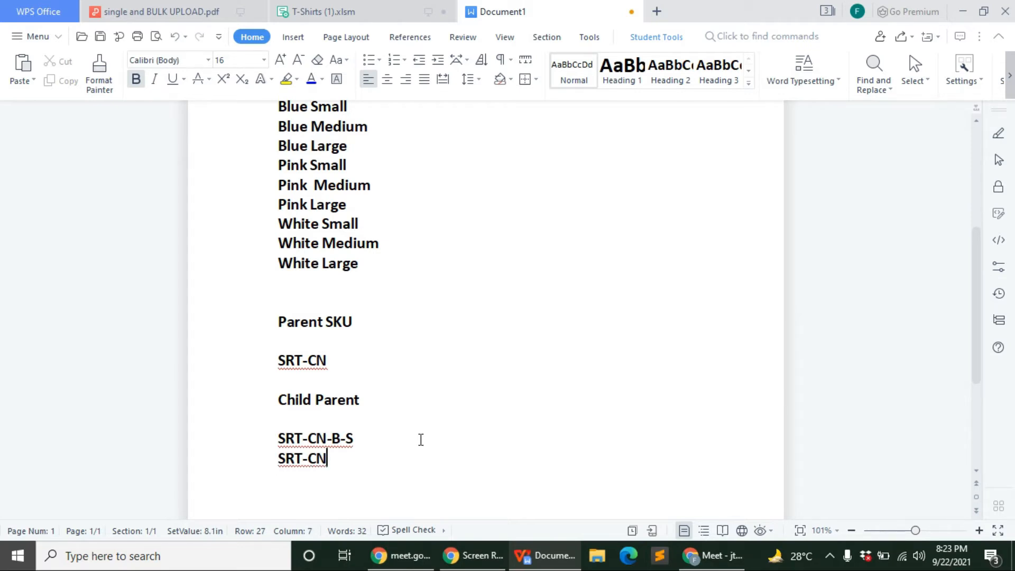
text(-B-M)
key(Return)
text(SRT-)
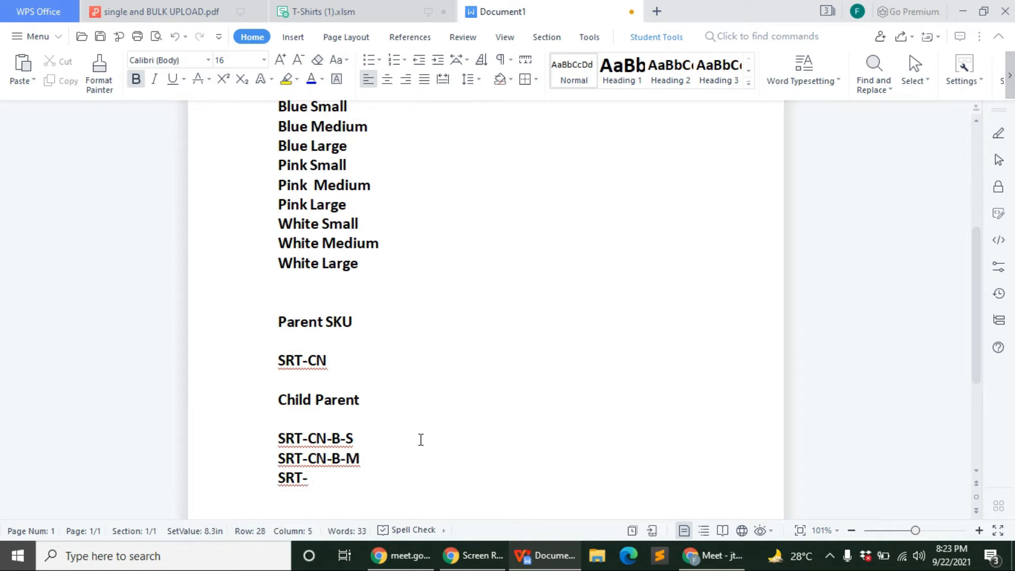
text(CN-B-L)
key(Return)
Add the pink shirt child SKUs SRT-CN-P-S, SRT-CN-P-M and SRT-CN-P-L on separate lines below the blue ones
text(SRT-)
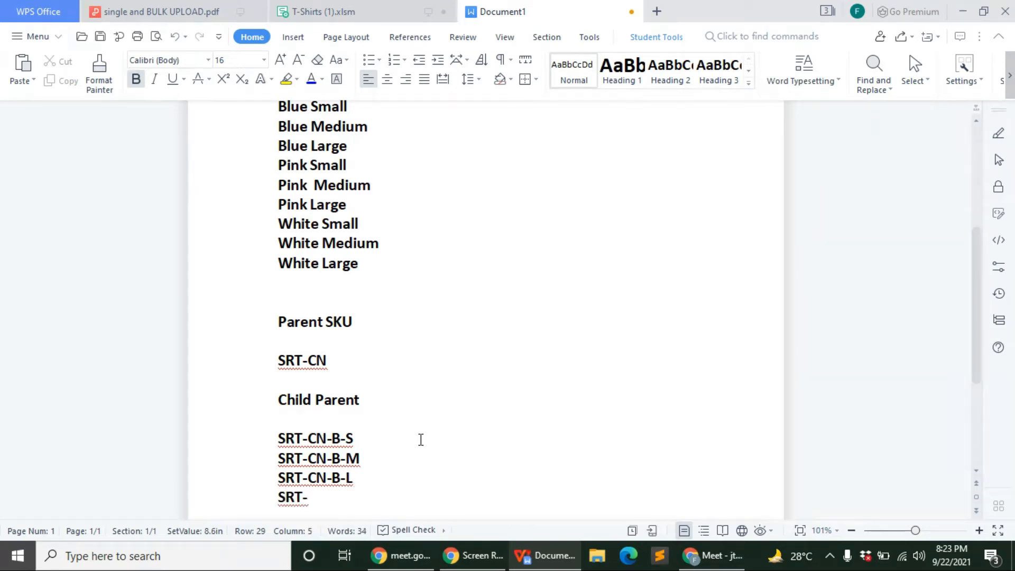
text(CN-P-)
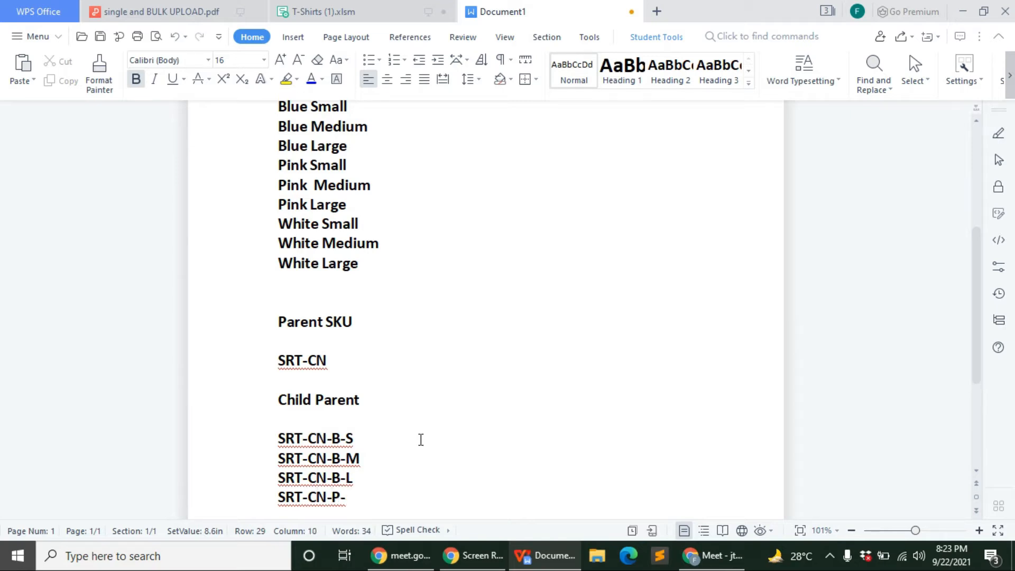
text(S)
key(Return)
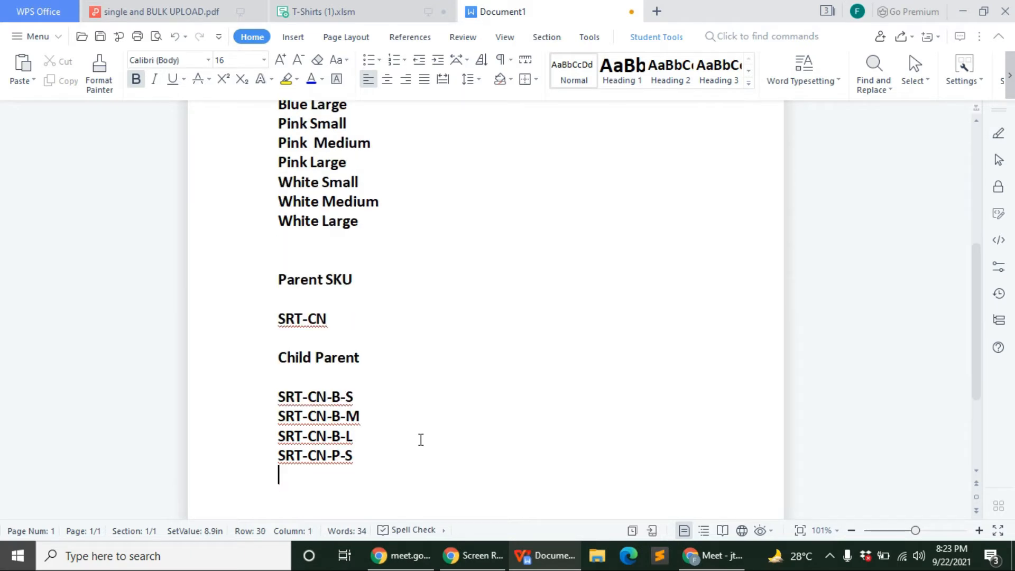
text(SRT-CN-P-)
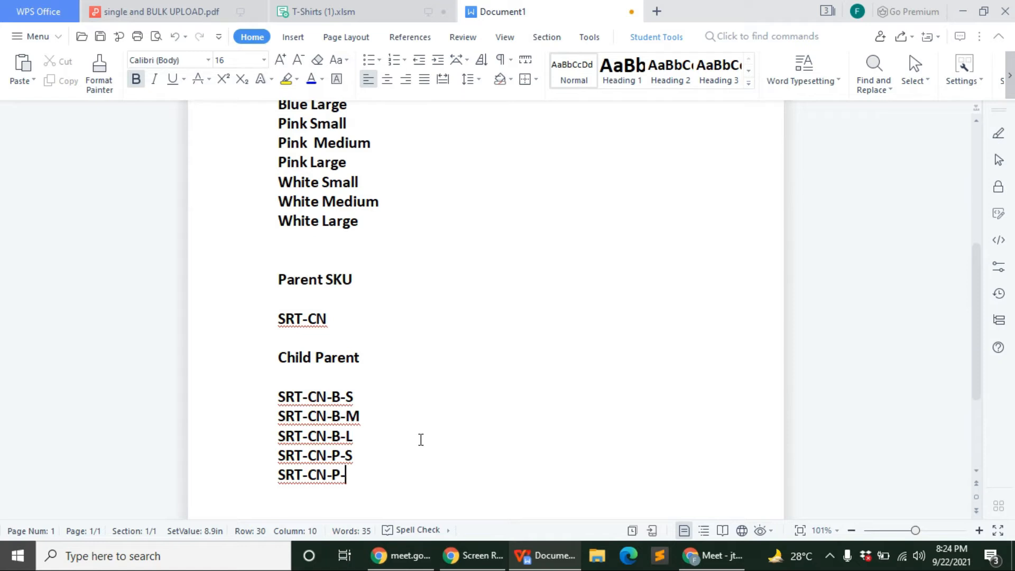
text(M)
key(Return)
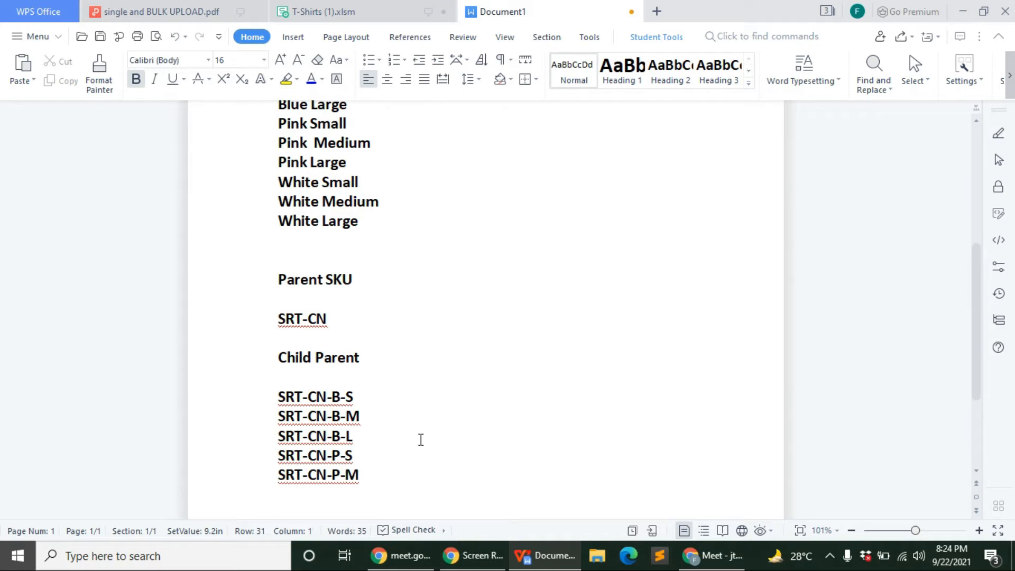
text(SRT-CN-P-L)
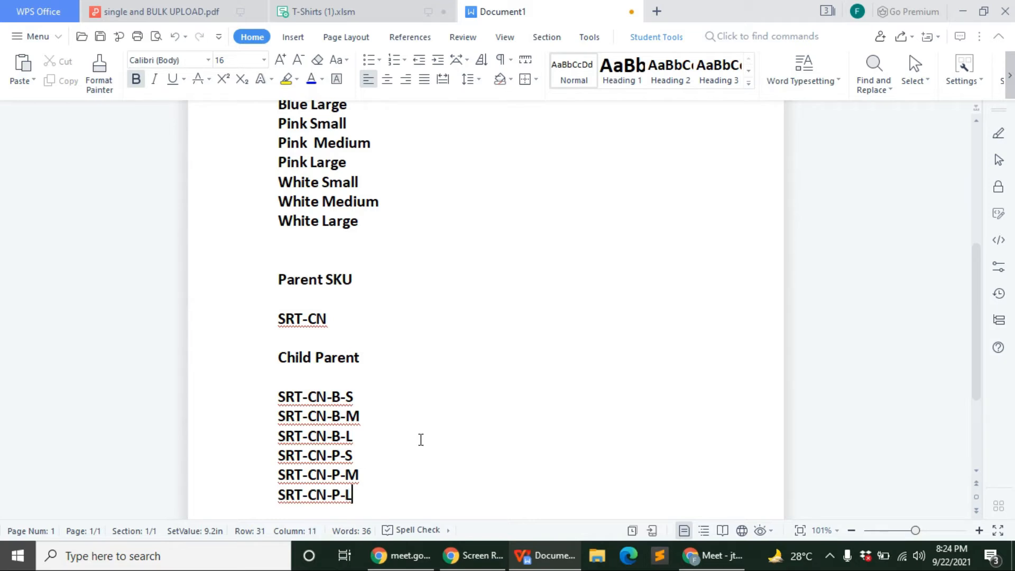
key(Return)
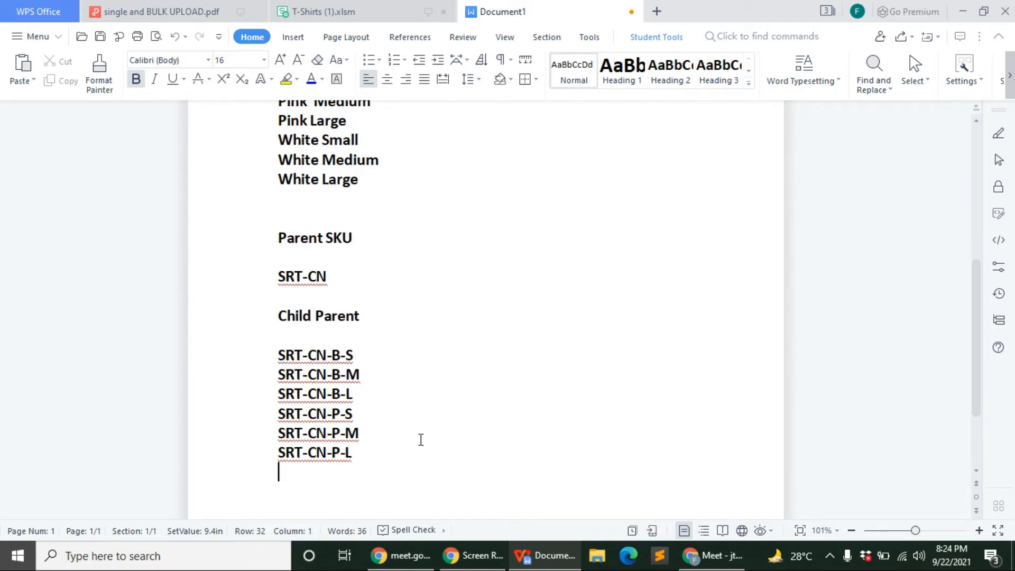
Add the white shirt child SKUs SRT-CN-W-S and SRT-CN-W-M on separate lines below SRT-CN-P-L
text(SRT-CN-)
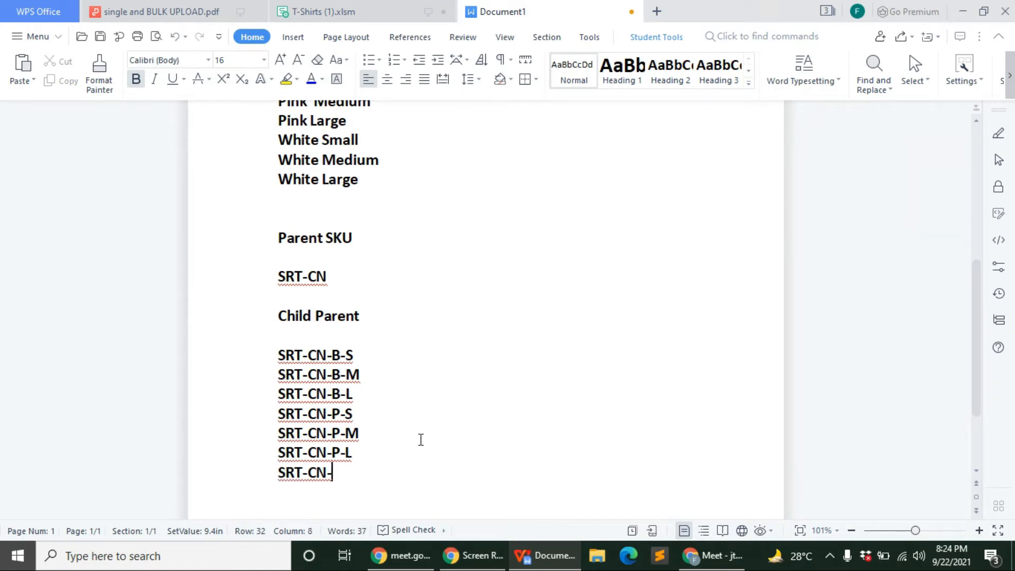
text(W-)
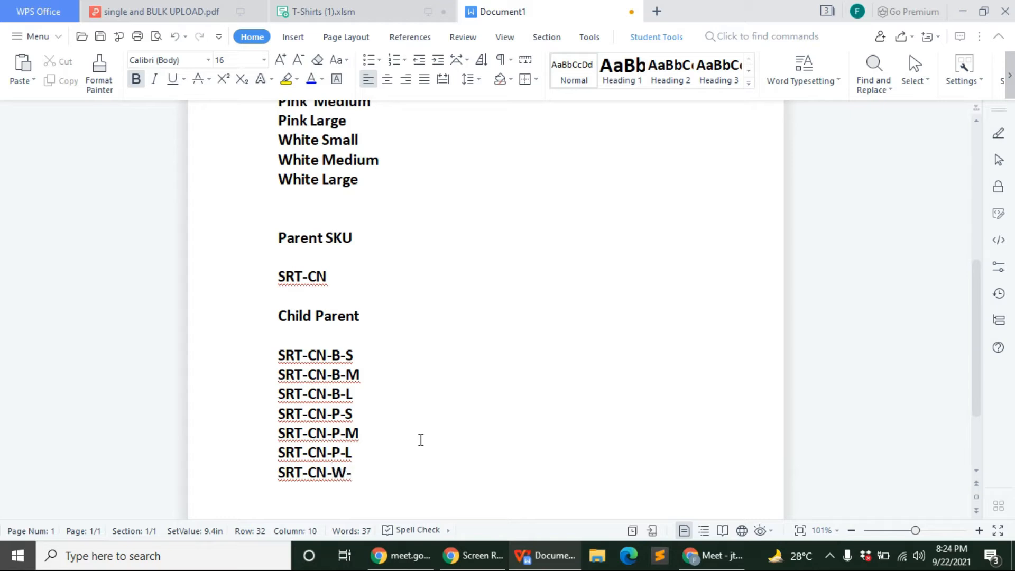
text(S)
key(Return)
text(S)
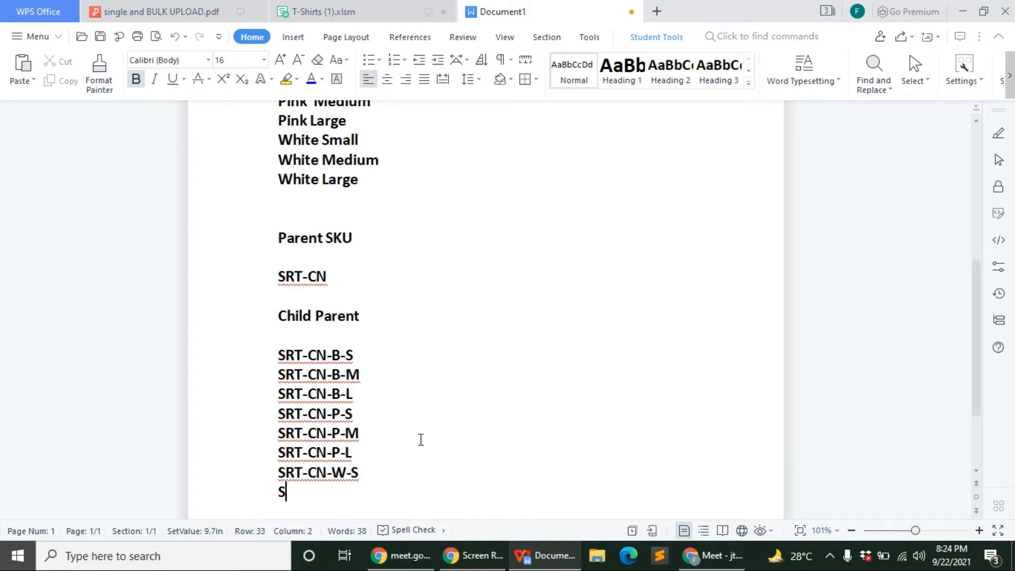
text(RT-CN)
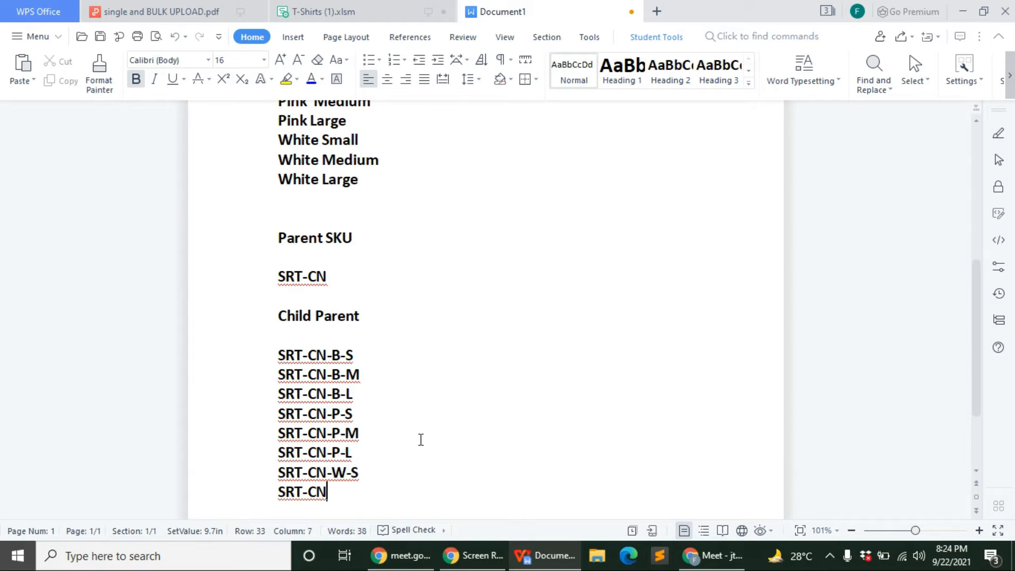
text(-W-)
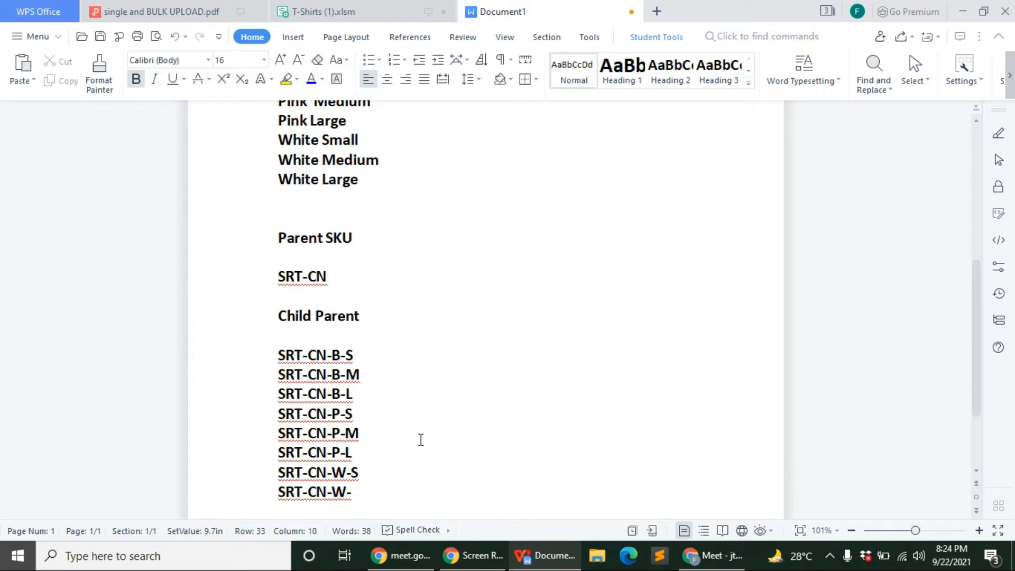
text(L)
key(BackSpace)
text(M)
key(Return)
Finish the child SKU list with SRT-CN-W-L on the last line
text(SRT )
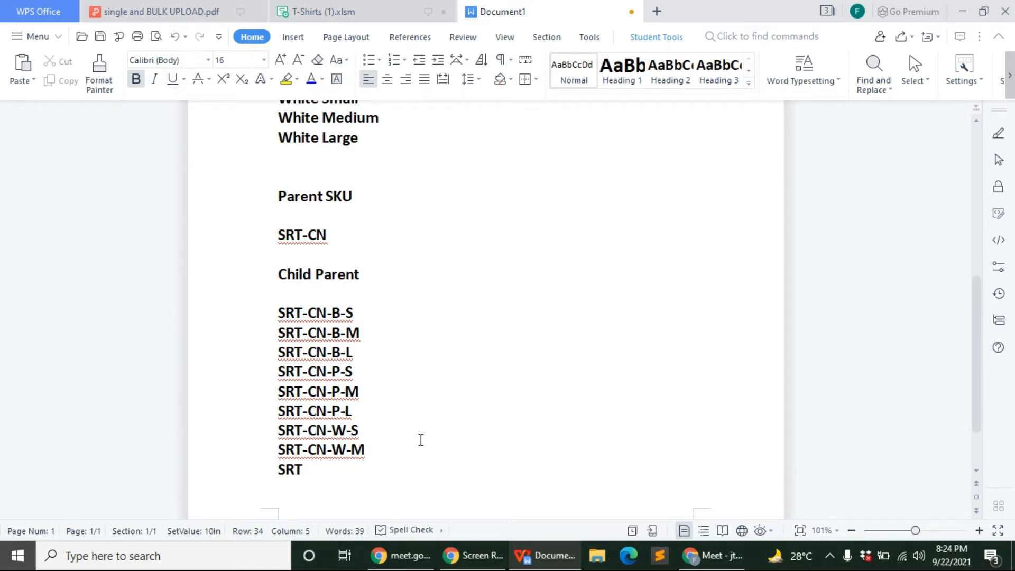
text(-CN)
key(BackSpace)
text(-W-)
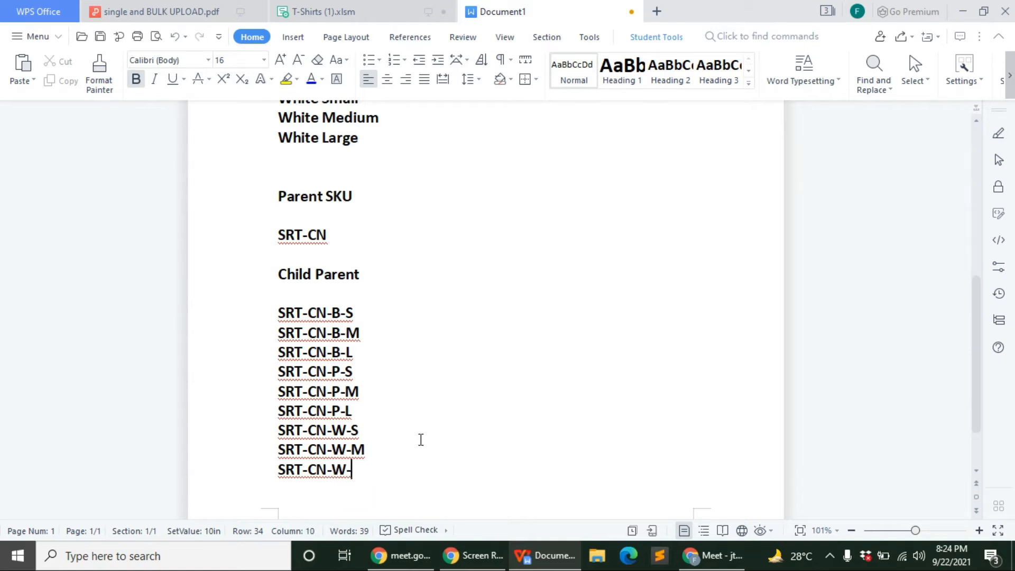
text(L)
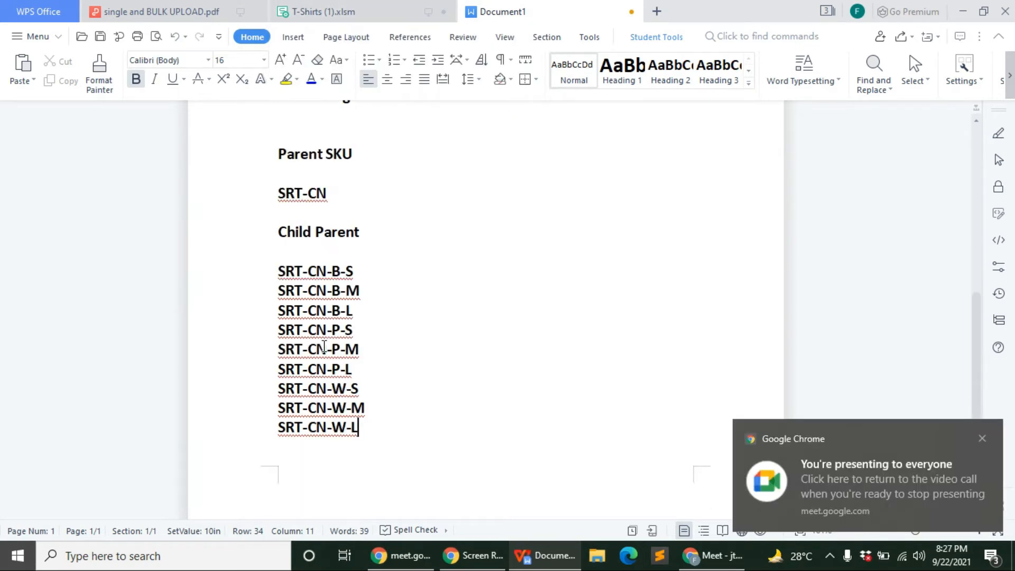
scroll(320, 313, up, 1)
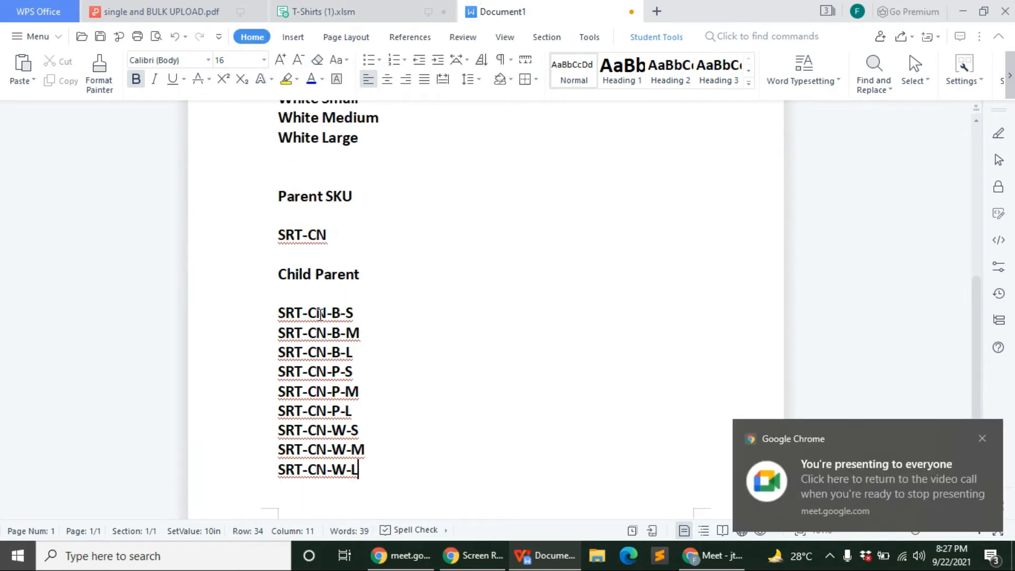
In the T-Shirts (1).xlsm template, fill the product type shirt from A4 down to A14
click(369, 11)
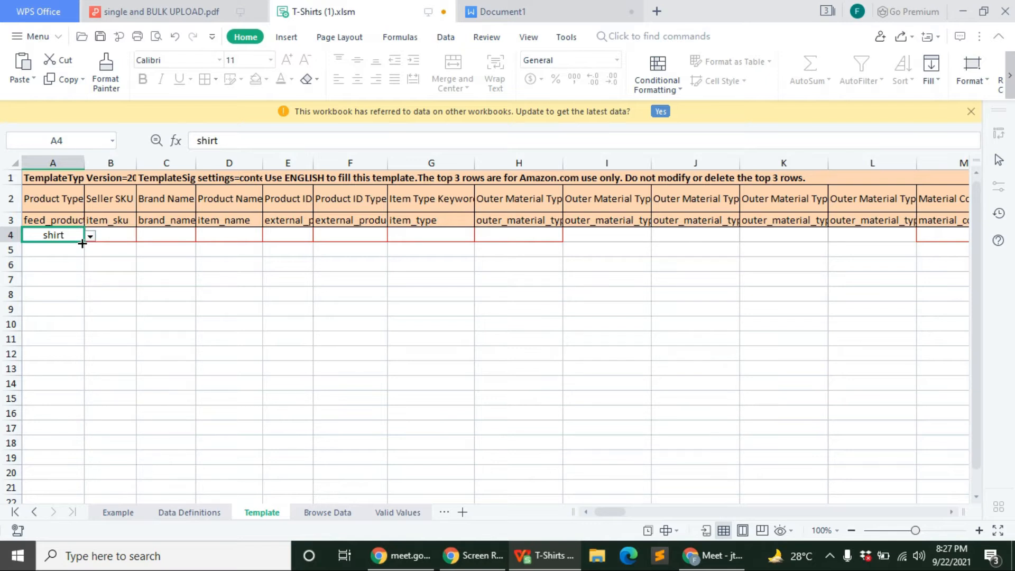
drag(82, 242, 77, 383)
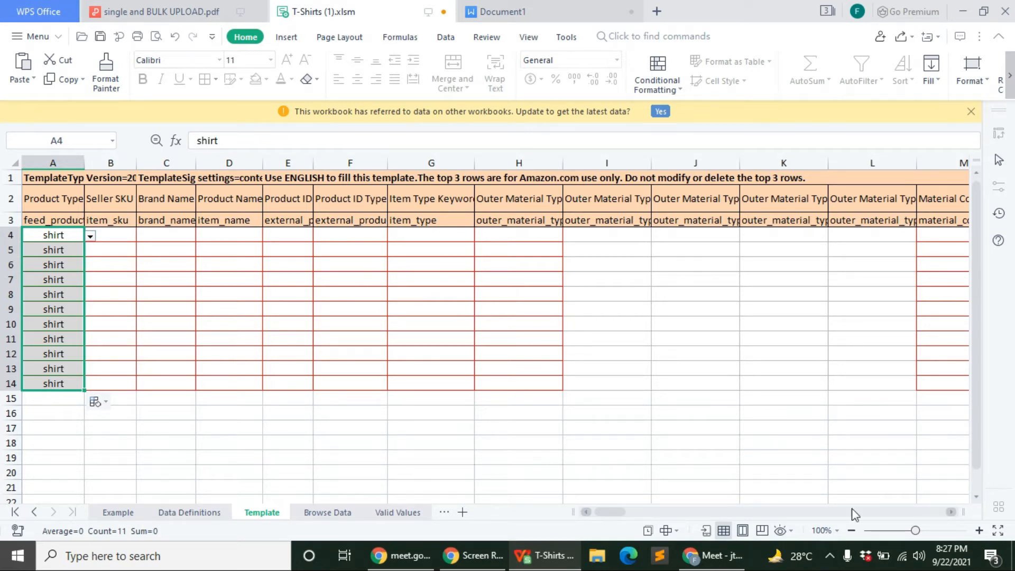
click(480, 324)
Widen the Seller SKU column of the template
click(126, 161)
drag(137, 157, 141, 157)
double_click(141, 157)
Check which product type options cell A4 offers
click(44, 205)
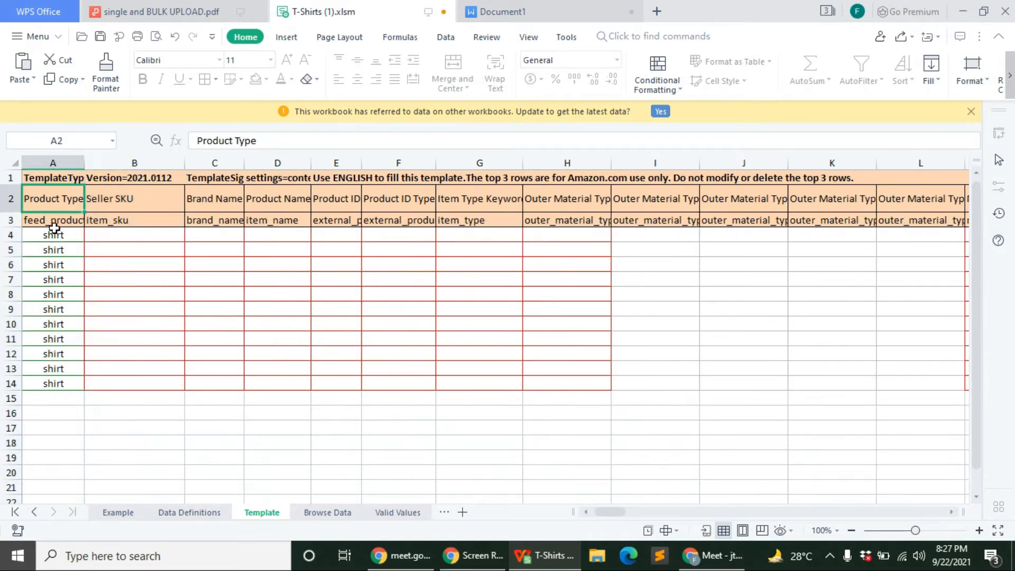
click(57, 232)
click(92, 236)
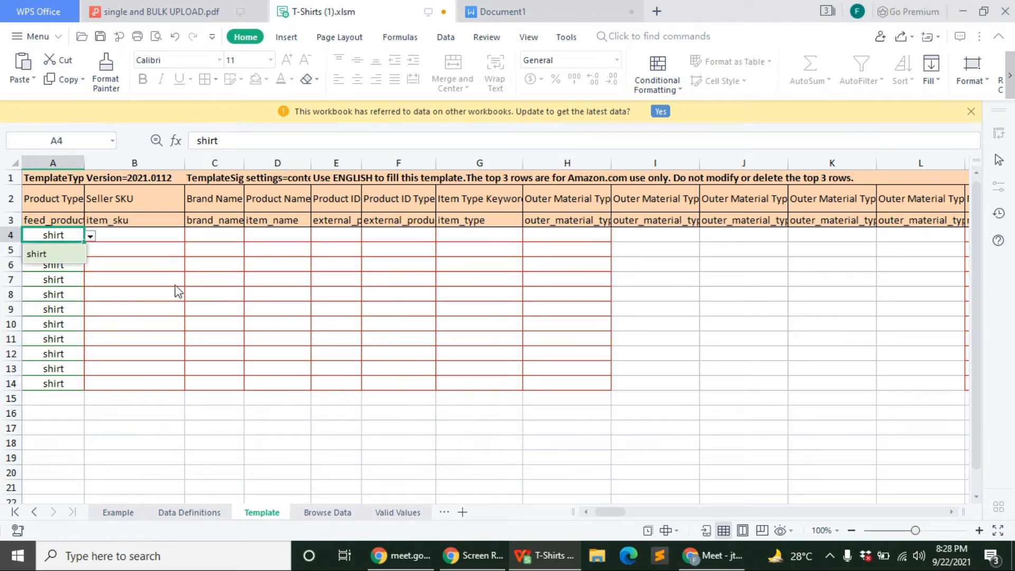
Enter the parent SKU SRT-CN from Document1 as the Seller SKU in cell B4 of the template
click(175, 235)
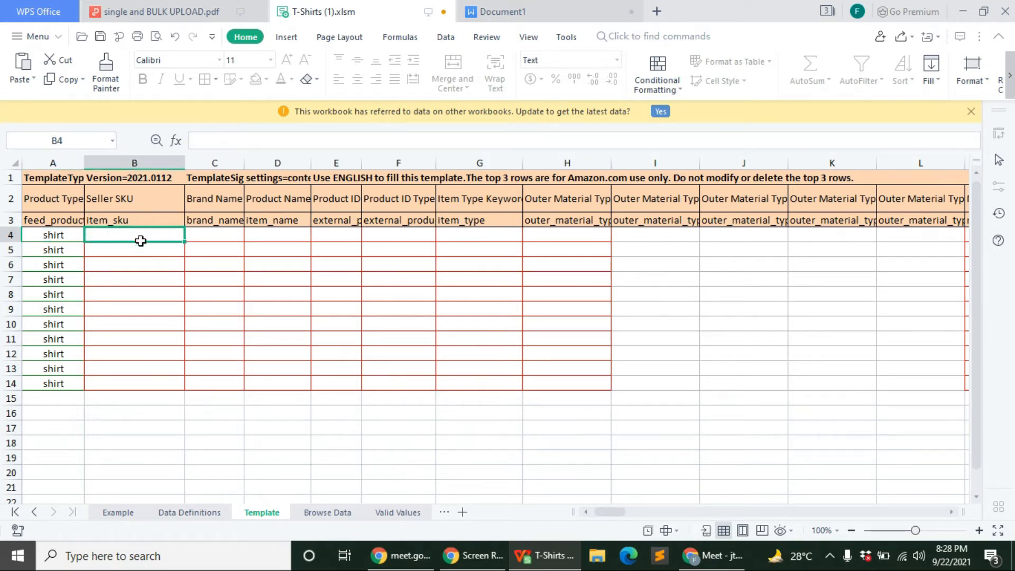
click(502, 11)
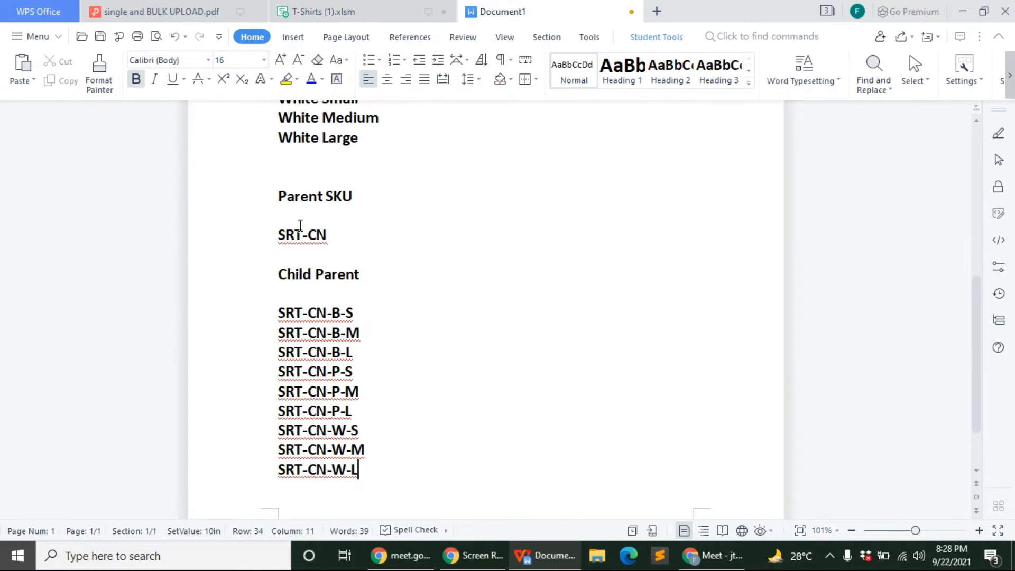
click(324, 12)
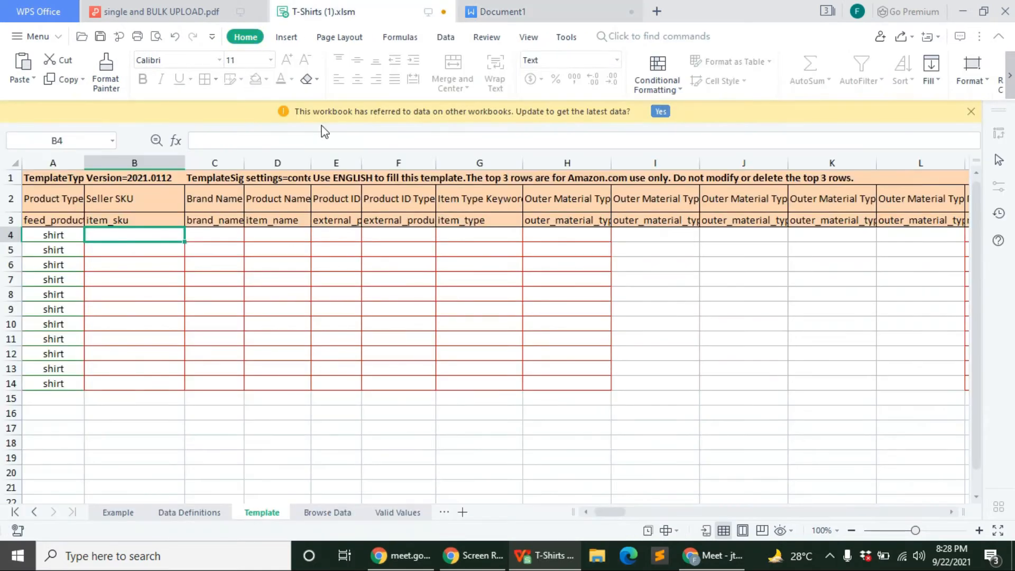
click(298, 138)
text(SRT-CN)
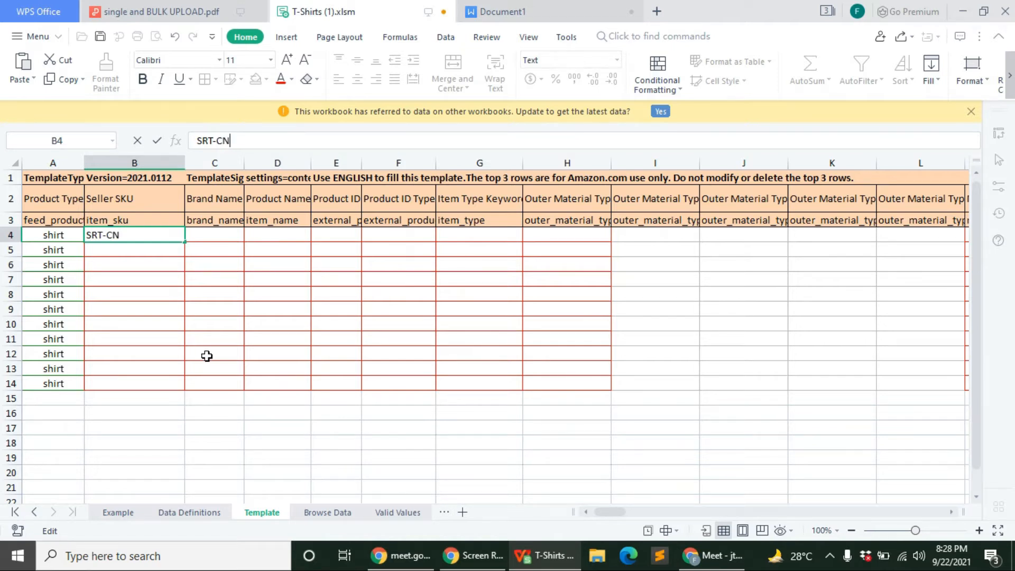
click(212, 325)
Fill the SKU SRT-CN from B4 down to B14
click(177, 236)
drag(184, 242, 181, 384)
click(172, 339)
click(168, 248)
click(244, 140)
text(-CN-)
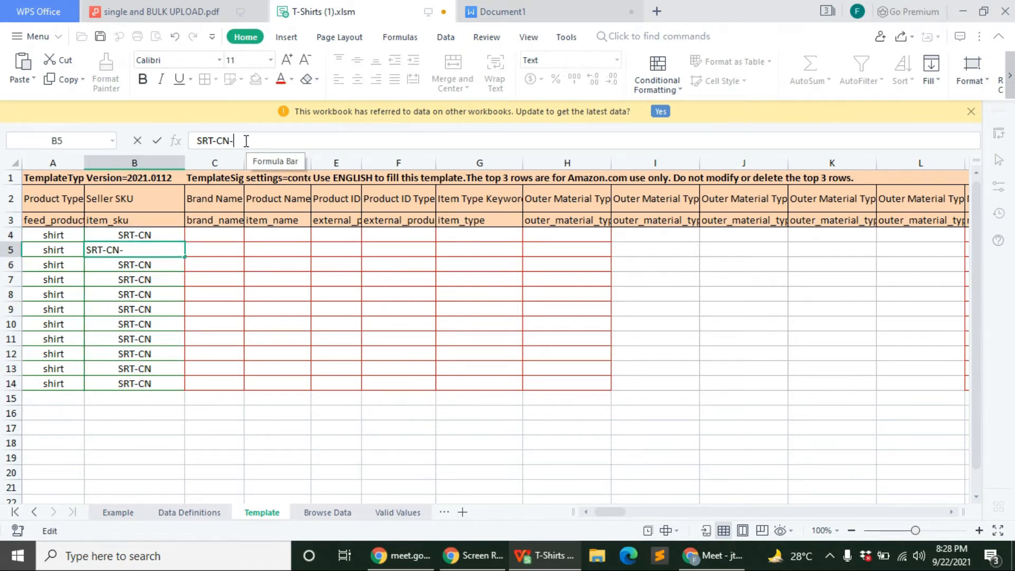
text(B)
key(BackSpace)
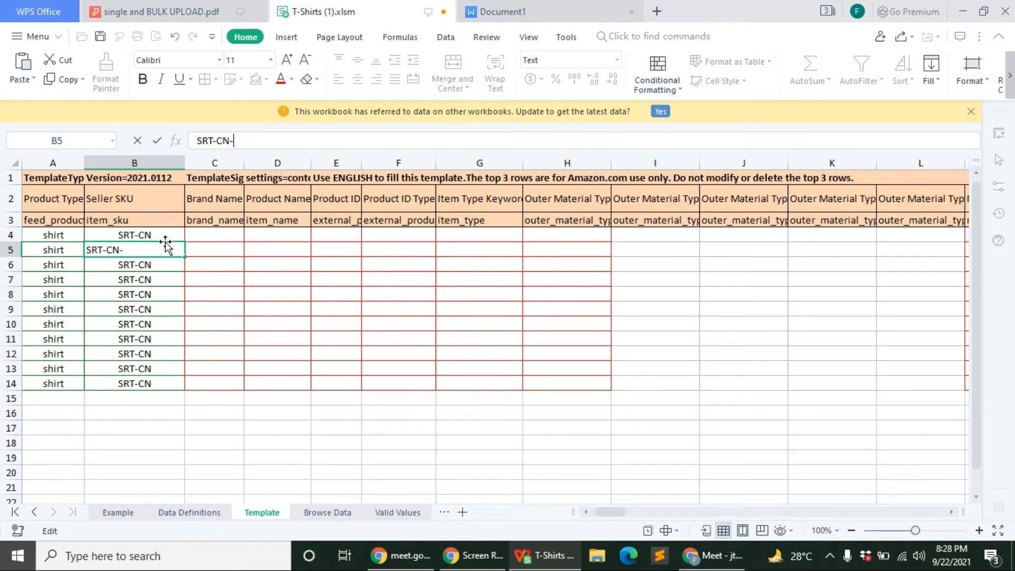
Clear the Seller SKU in B5 and fill the blank down to B14
drag(234, 141, 197, 140)
key(BackSpace)
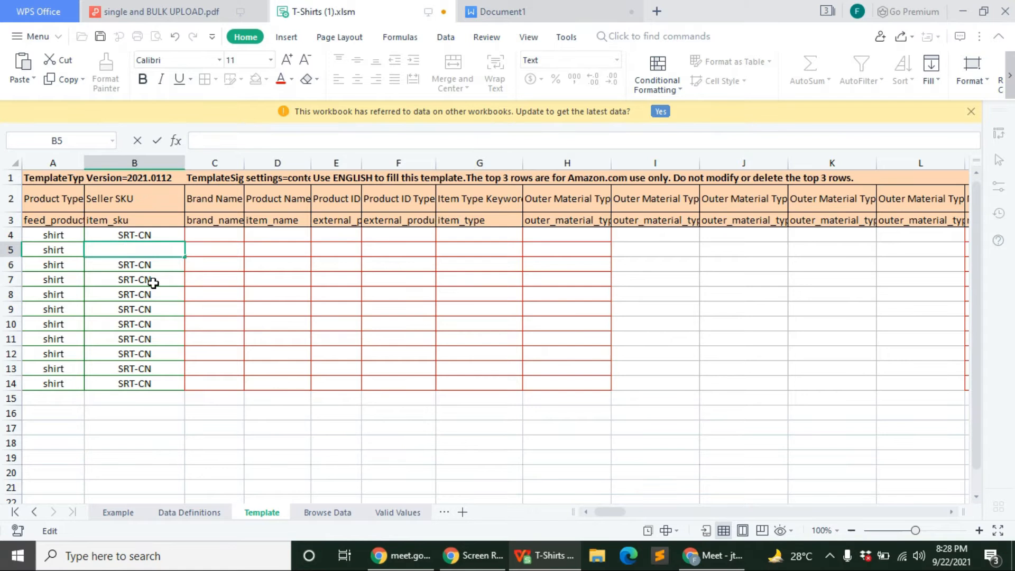
drag(185, 257, 190, 385)
Copy the nine child SKUs, SRT-CN-B-S to SRT-CN-W-L, from Document1 and paste them into cell B5 of the template
click(494, 10)
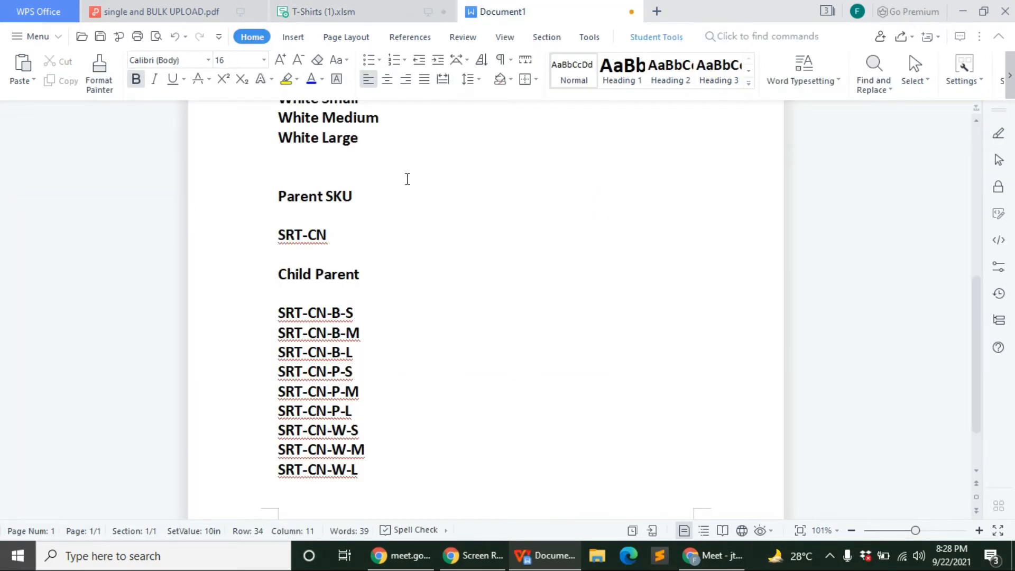
drag(279, 311, 383, 470)
right_click(322, 357)
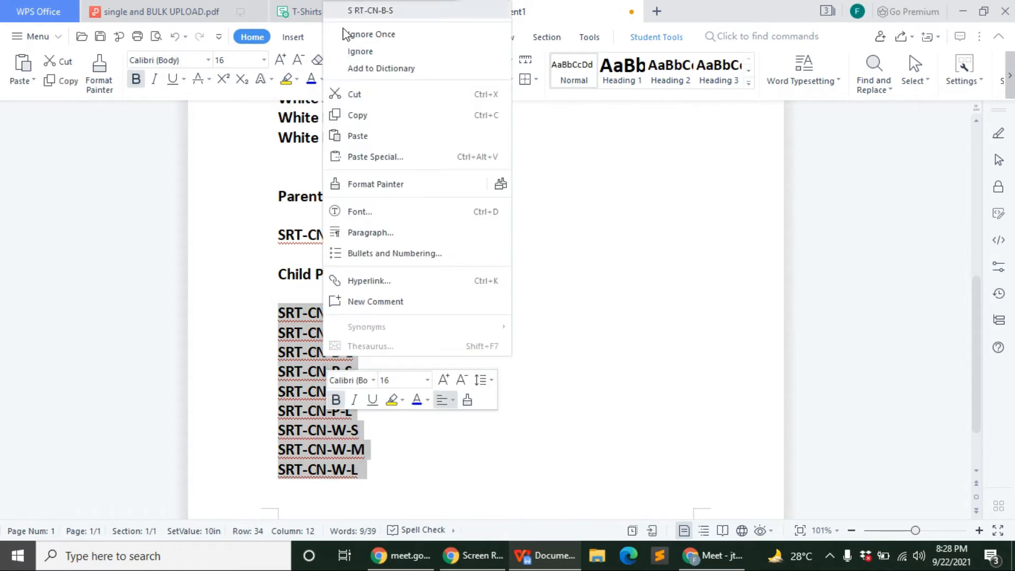
click(369, 115)
click(369, 10)
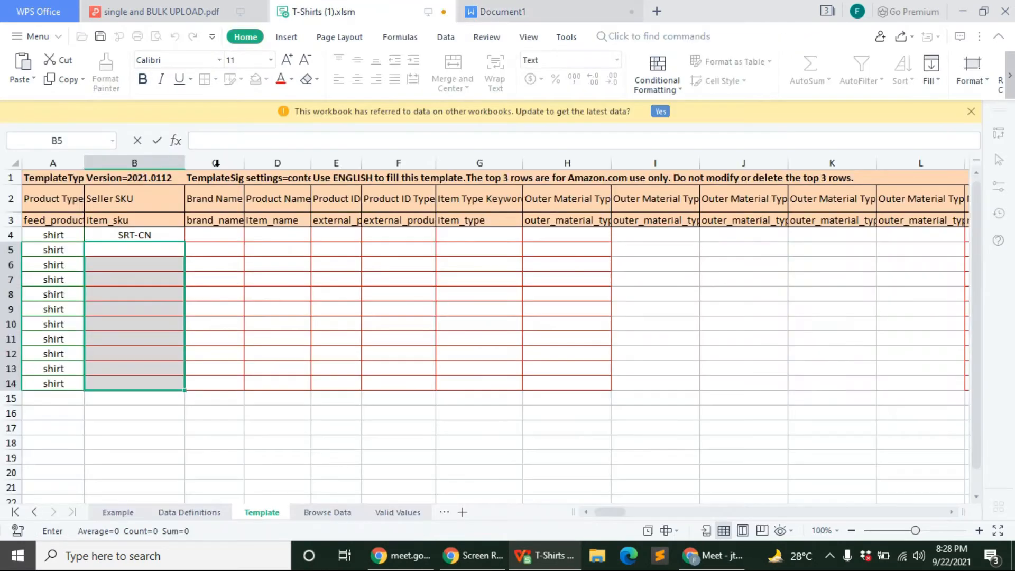
right_click(160, 250)
click(186, 299)
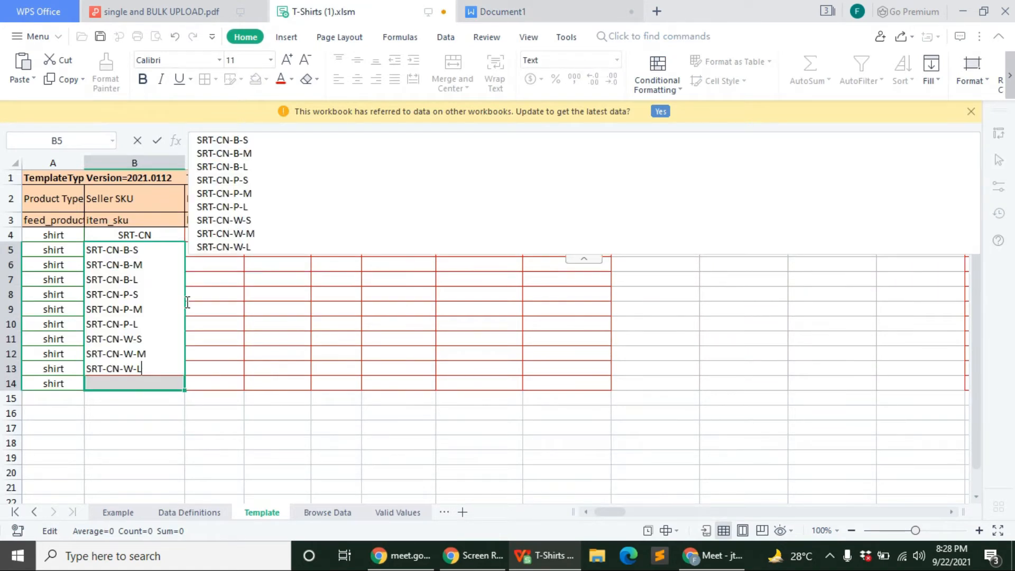
click(274, 356)
click(180, 236)
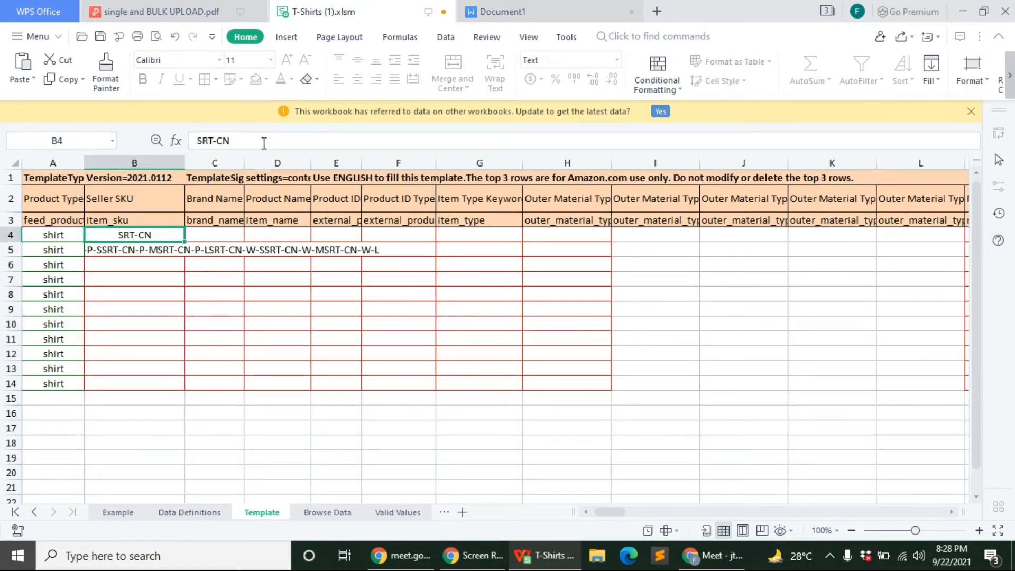
Move SRT-CN-B-M out of the SKU list in B5 into cell B6
click(142, 252)
drag(265, 150, 190, 154)
right_click(201, 154)
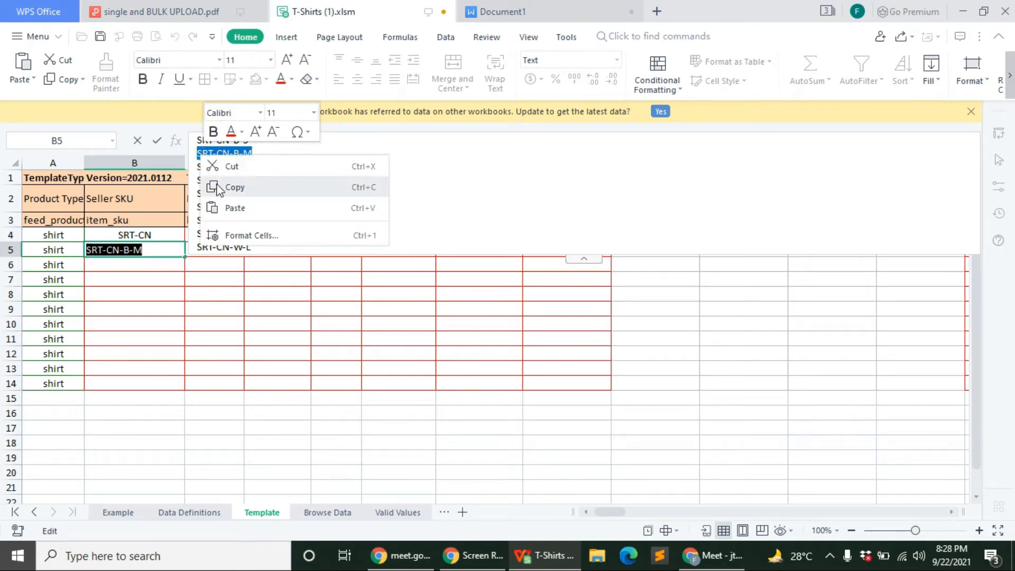
click(227, 187)
click(137, 265)
right_click(127, 267)
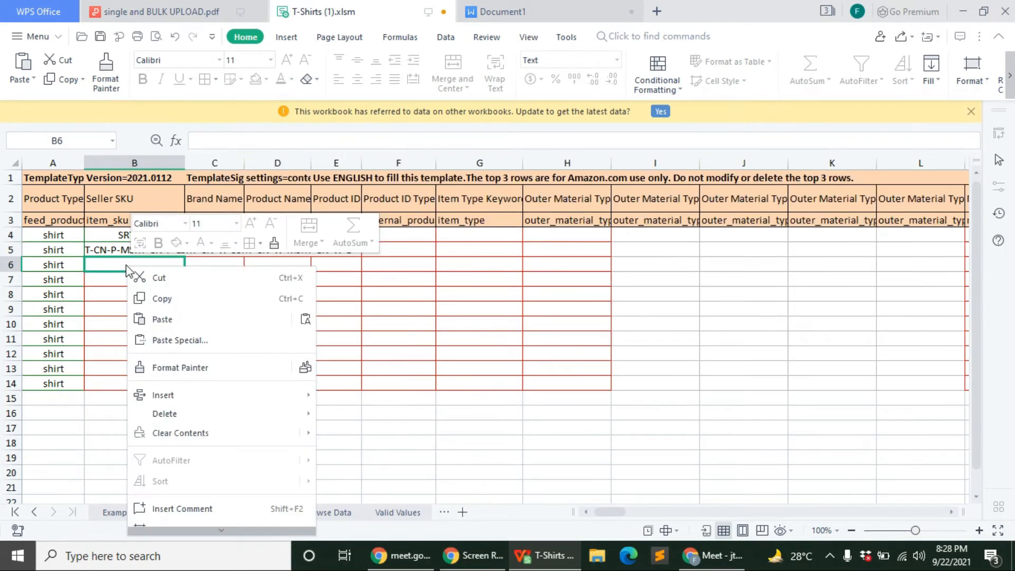
click(159, 318)
Move SRT-CN-B-L out of the SKU list in B5 into cell B7
click(159, 235)
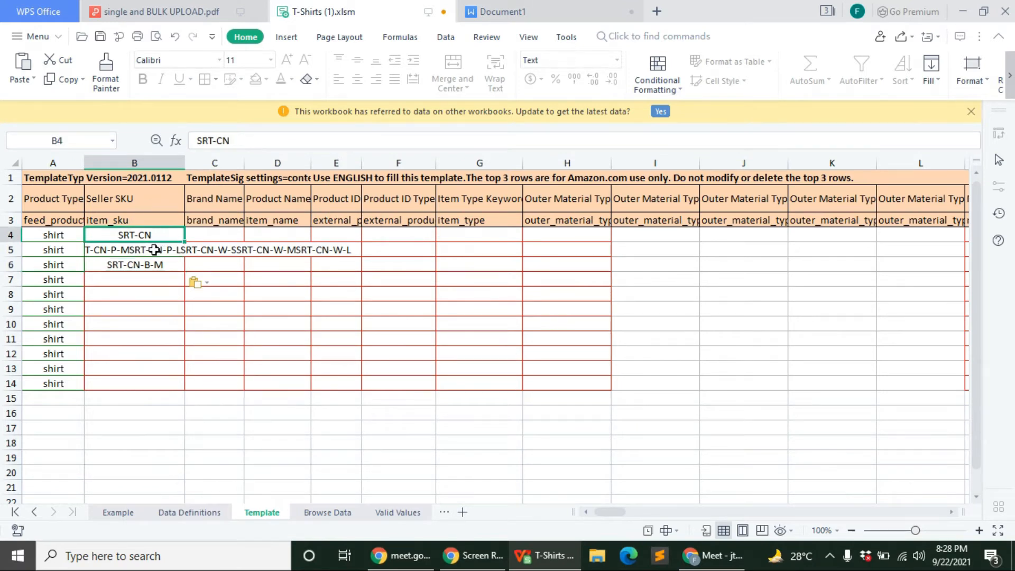
click(154, 249)
drag(253, 167, 197, 167)
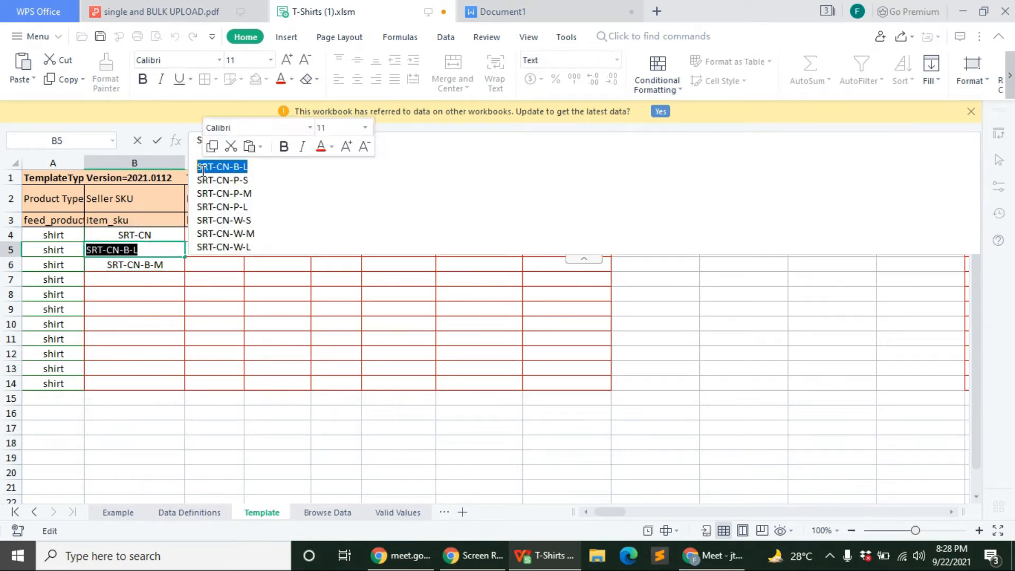
right_click(204, 168)
click(224, 184)
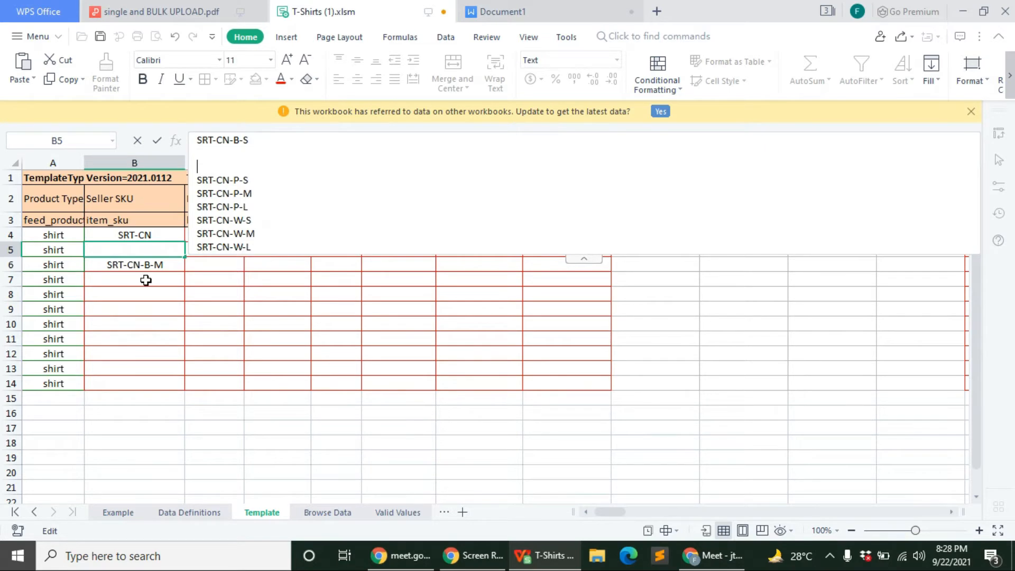
right_click(146, 280)
click(182, 54)
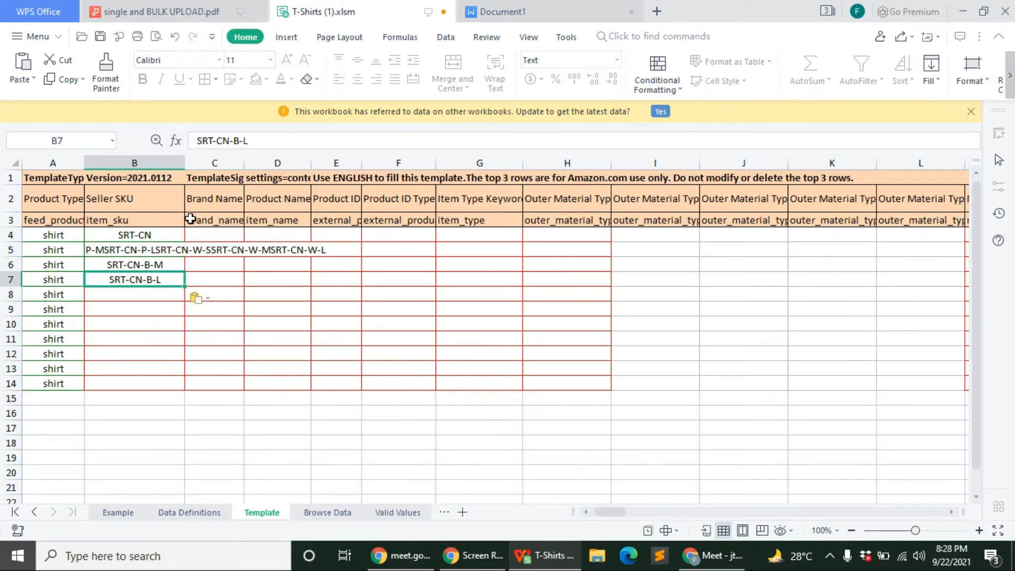
Move SRT-CN-P-S out of the SKU list in B5 into cell B8
click(175, 249)
drag(260, 181, 196, 180)
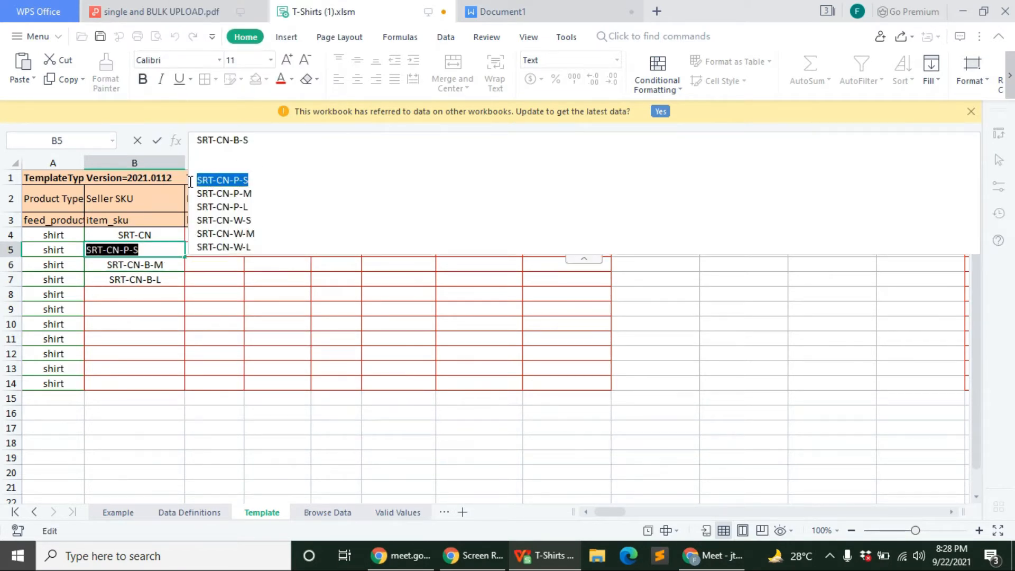
right_click(210, 180)
click(235, 195)
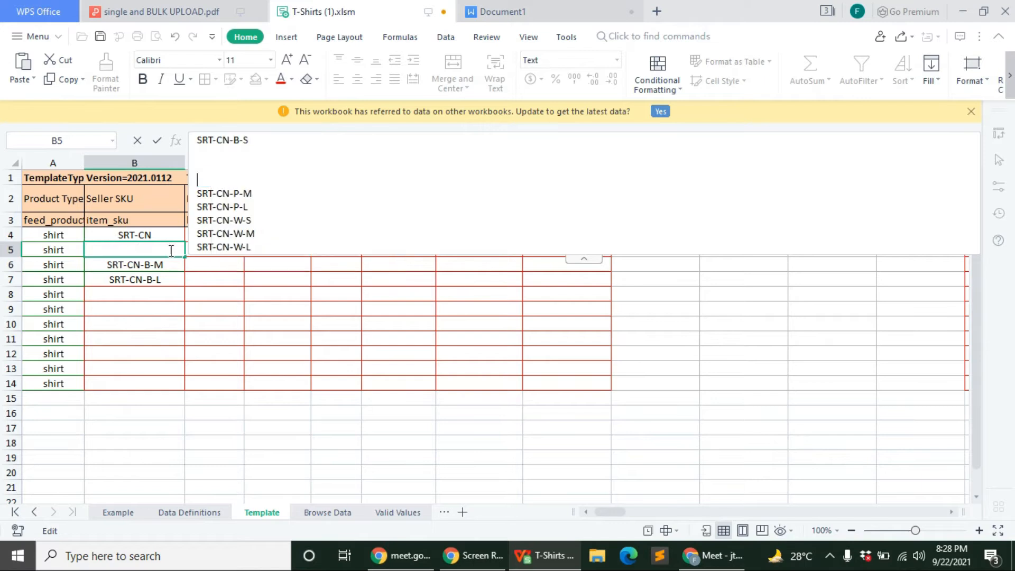
right_click(151, 295)
click(185, 53)
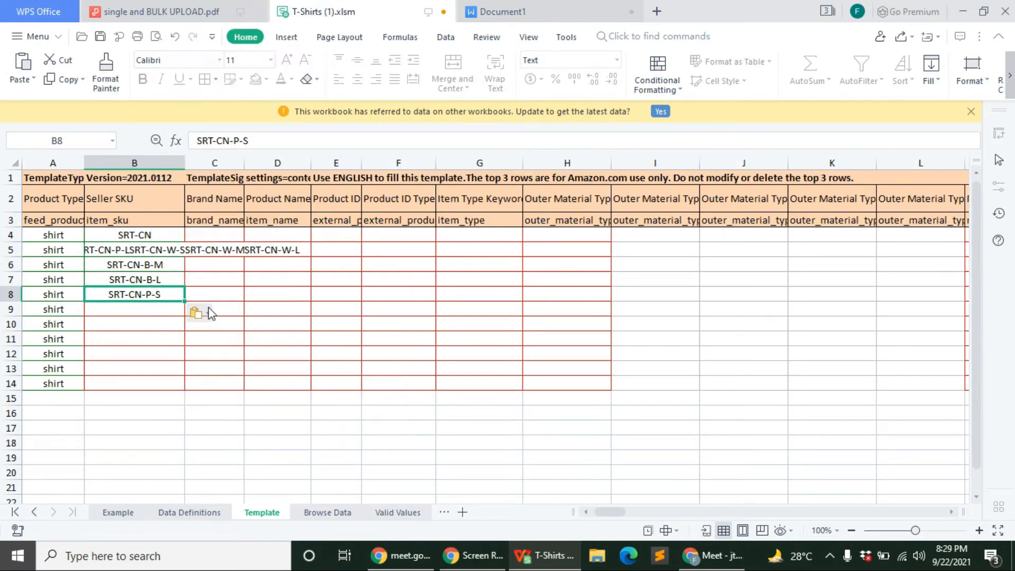
Move SRT-CN-P-M out of the SKU list in B5 into cell B9
click(175, 249)
drag(253, 194, 197, 194)
right_click(219, 194)
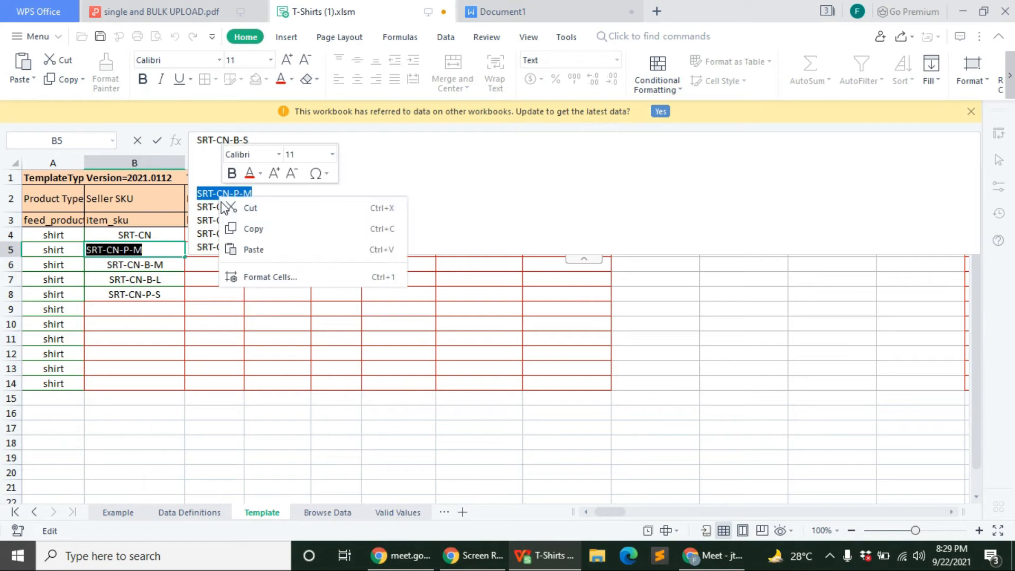
click(233, 206)
right_click(158, 307)
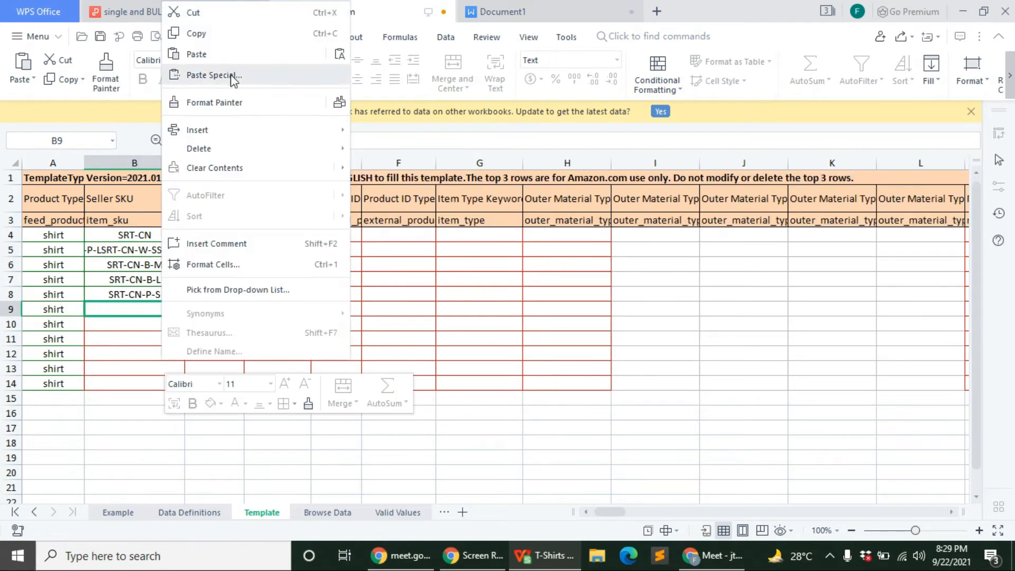
click(187, 52)
Move SRT-CN-P-L out of the SKU list in B5 into cell B10
click(166, 249)
click(252, 207)
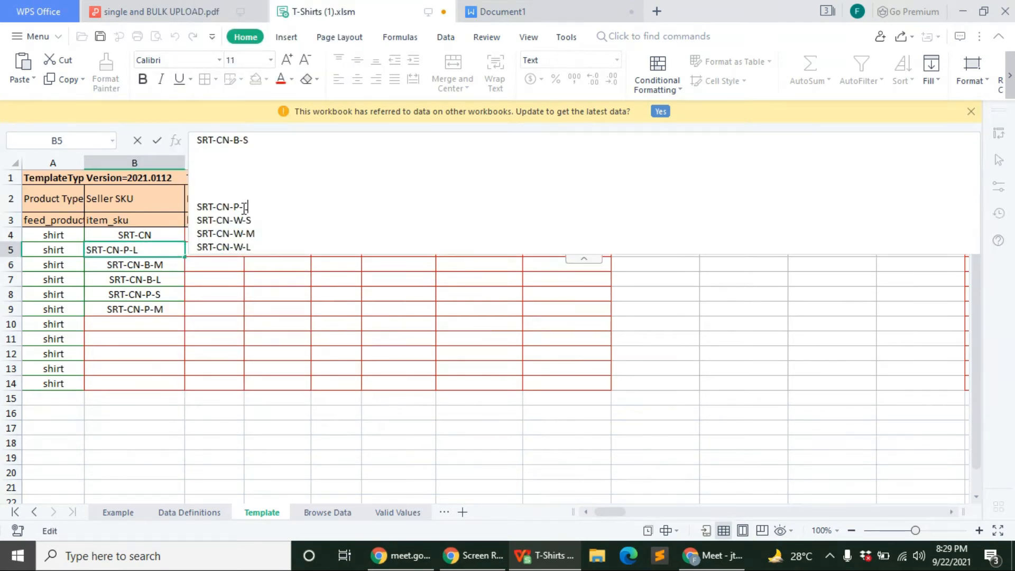
drag(252, 207, 196, 207)
right_click(221, 207)
click(245, 228)
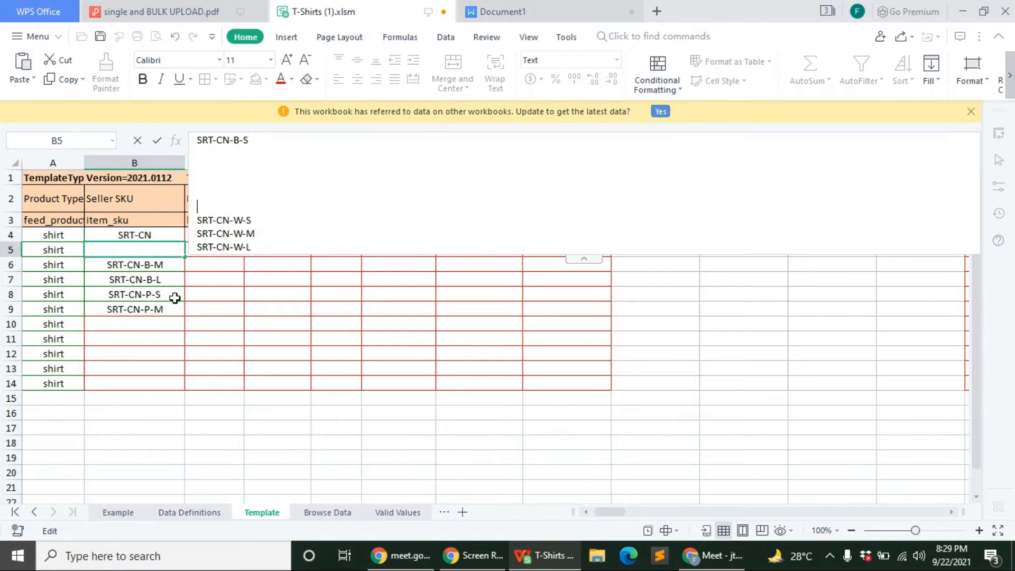
right_click(140, 323)
click(215, 52)
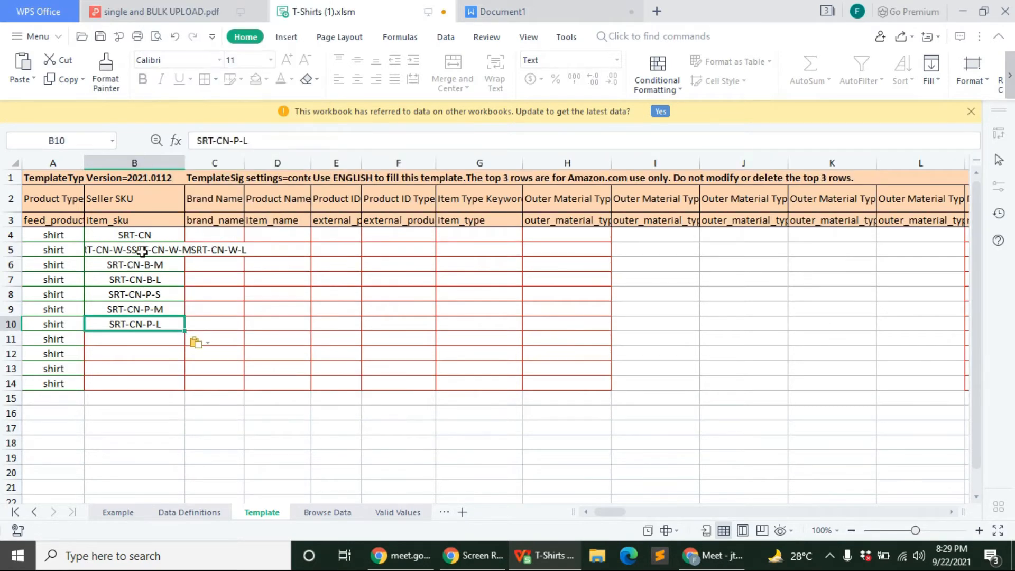
Move SRT-CN-W-S out of the SKU list in B5 into cell B11
click(168, 250)
mouse_move(253, 219)
mouse_down()
mouse_move(204, 209)
mouse_move(252, 221)
mouse_up()
click(208, 217)
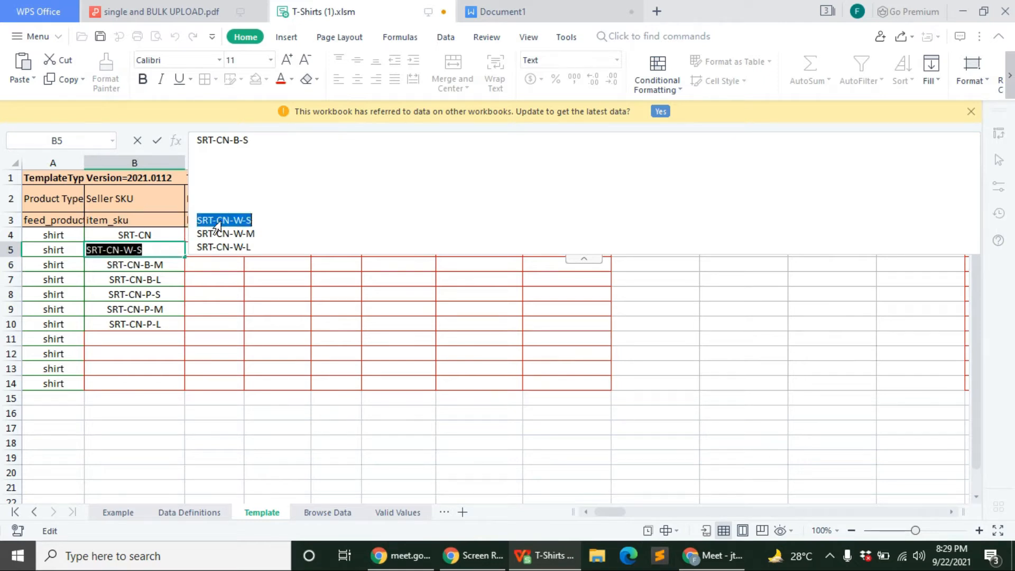
right_click(222, 217)
click(248, 234)
right_click(129, 339)
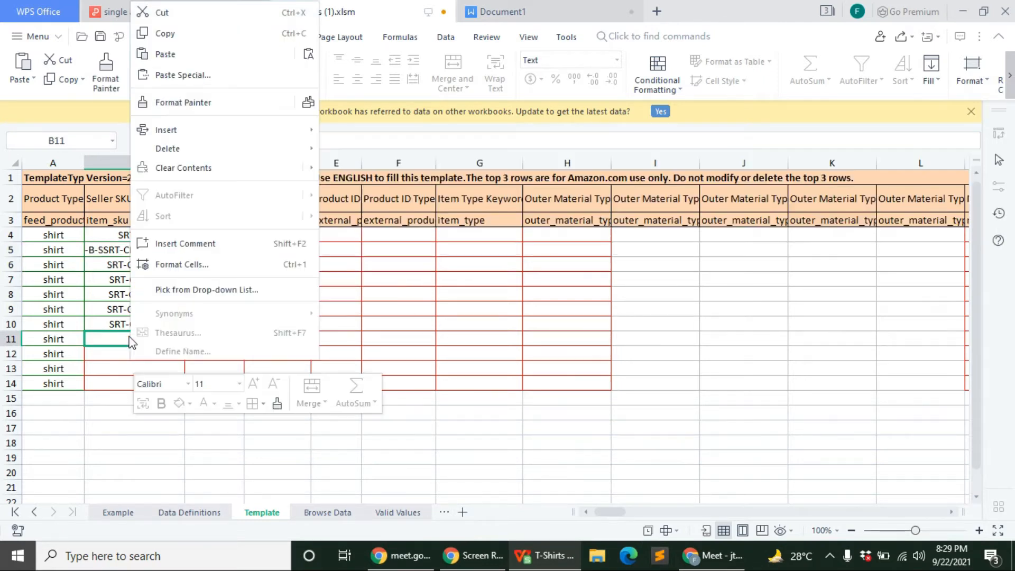
click(189, 58)
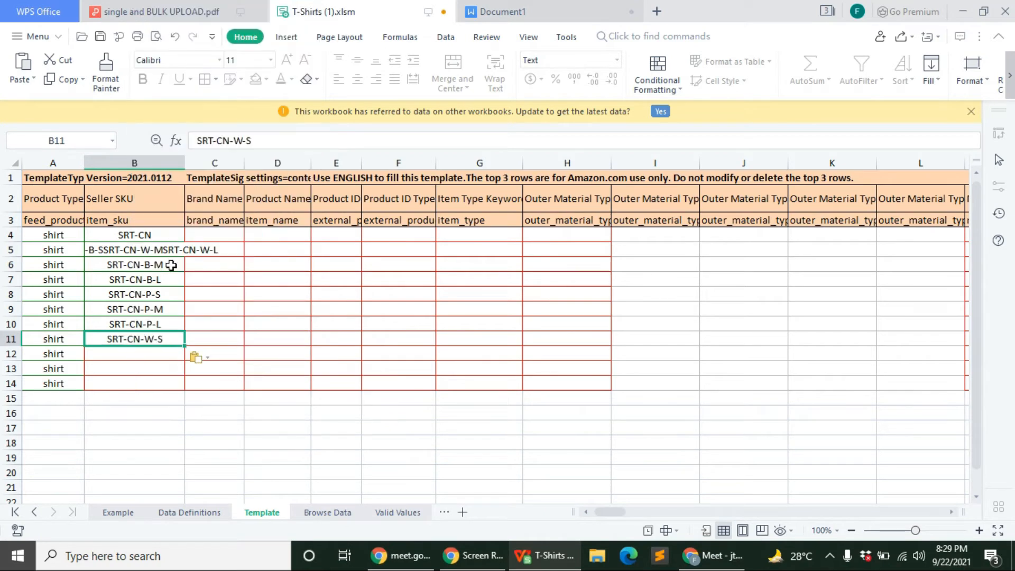
Move SRT-CN-W-M out of the SKU list in B5 into cell B12
click(171, 248)
drag(256, 233, 196, 233)
right_click(216, 234)
click(241, 249)
right_click(161, 350)
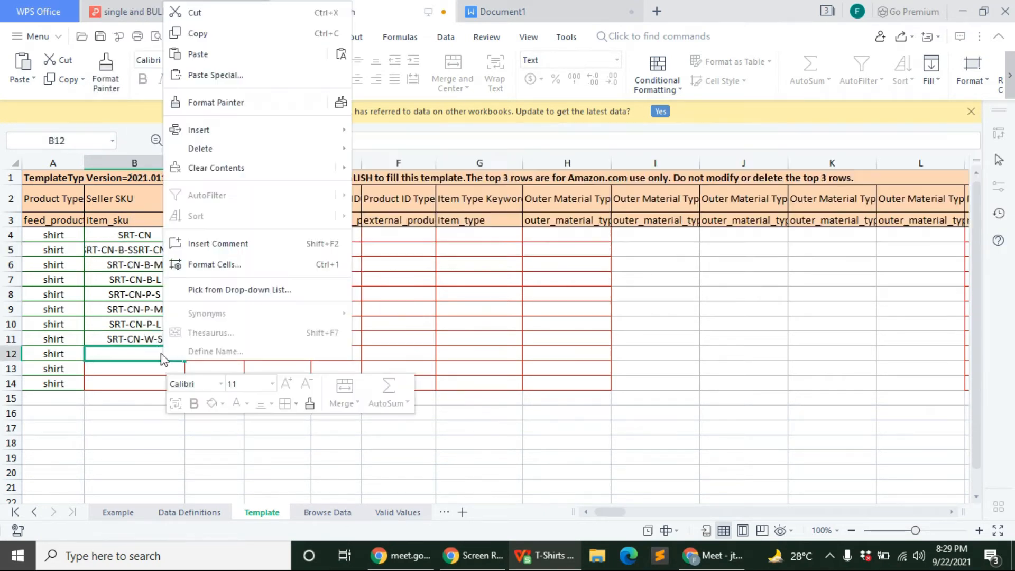
click(196, 53)
Move SRT-CN-W-L out of the SKU list in B5 into cell B13
click(140, 252)
drag(250, 244, 196, 245)
right_click(198, 245)
click(213, 258)
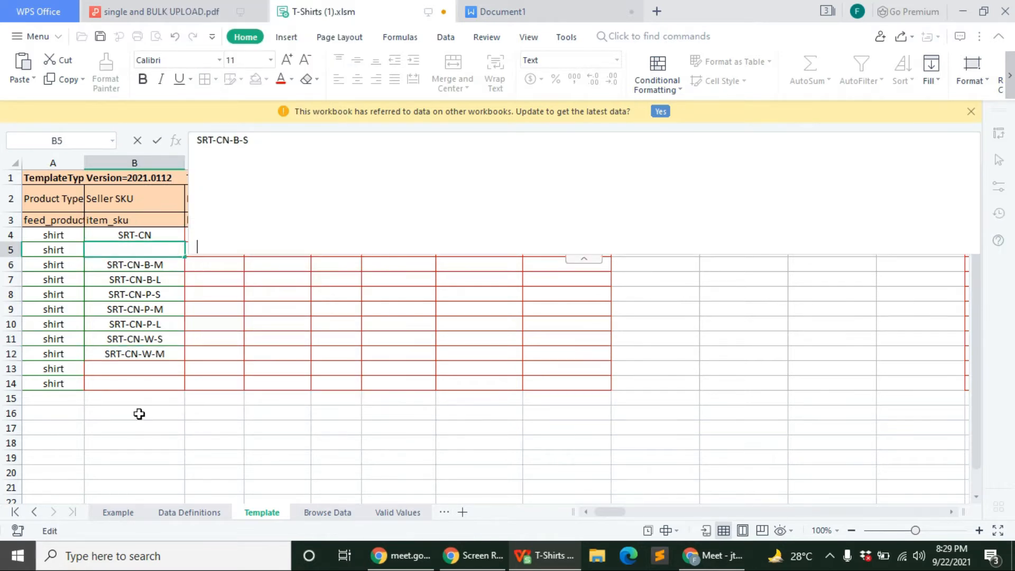
right_click(145, 368)
click(181, 60)
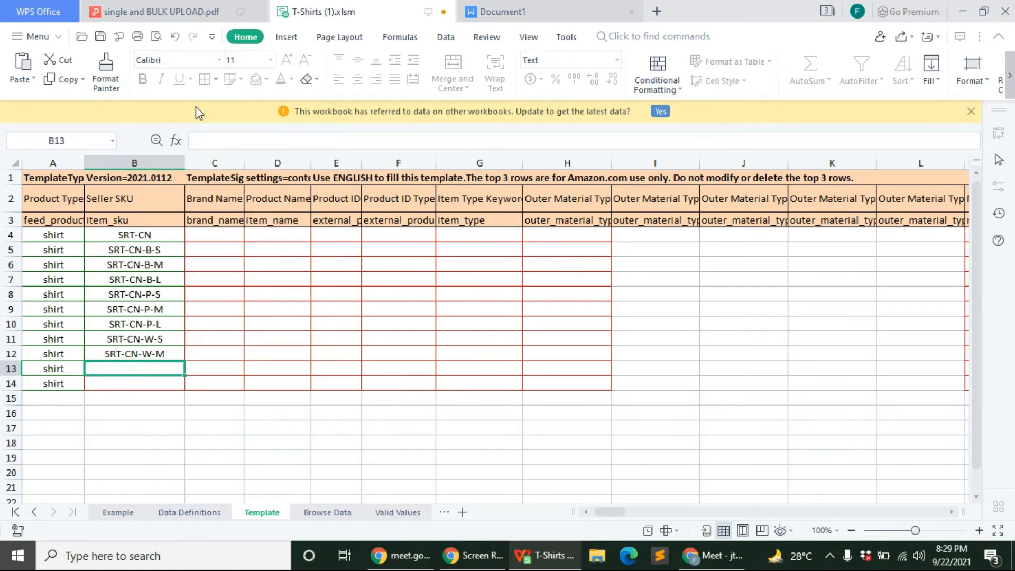
click(268, 352)
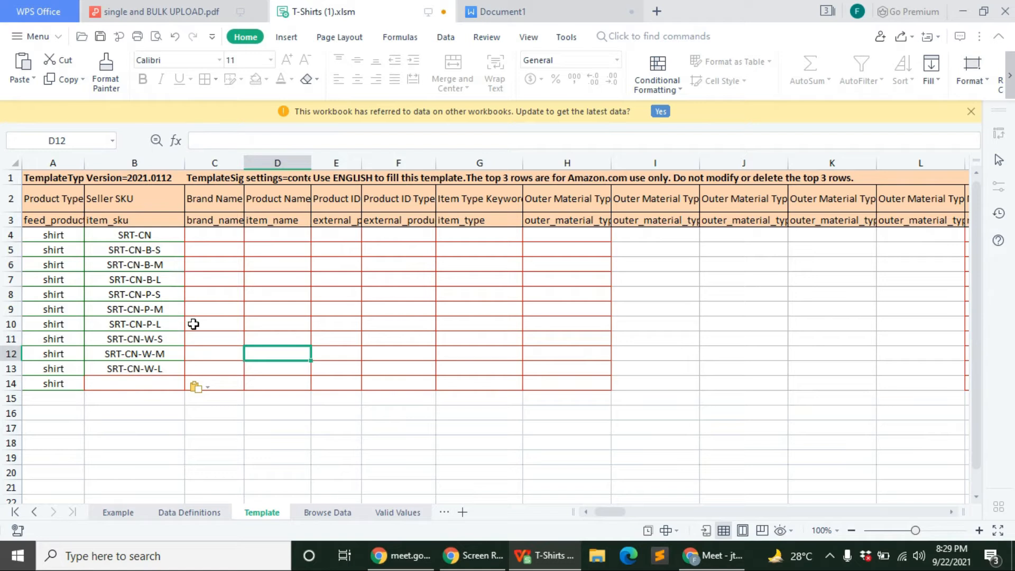
Delete the surplus product type shirt from cell A14
click(50, 388)
double_click(206, 140)
key(BackSpace)
click(161, 457)
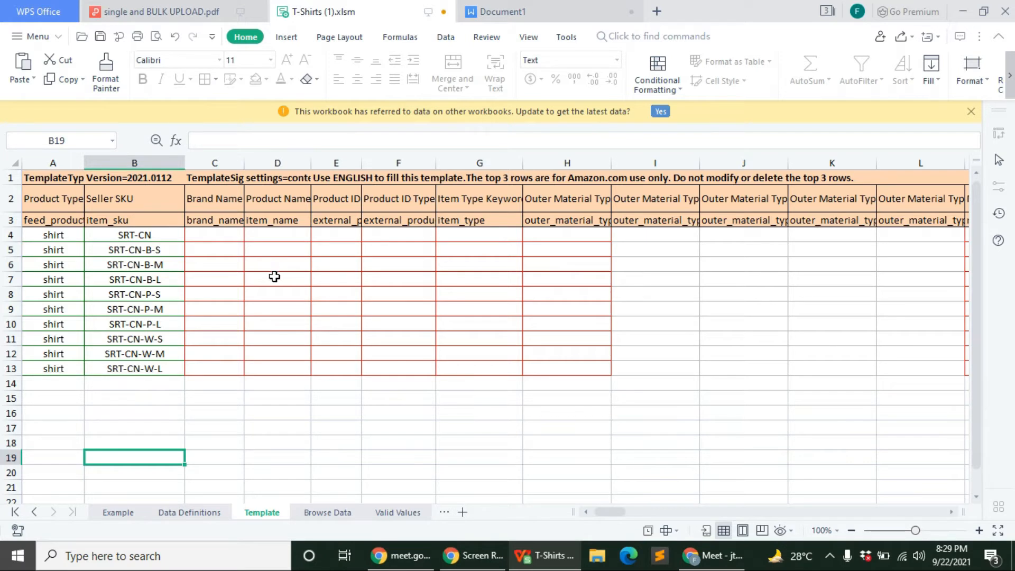
Widen the Brand Name column and enter Generic as the brand name in cell C4
click(236, 204)
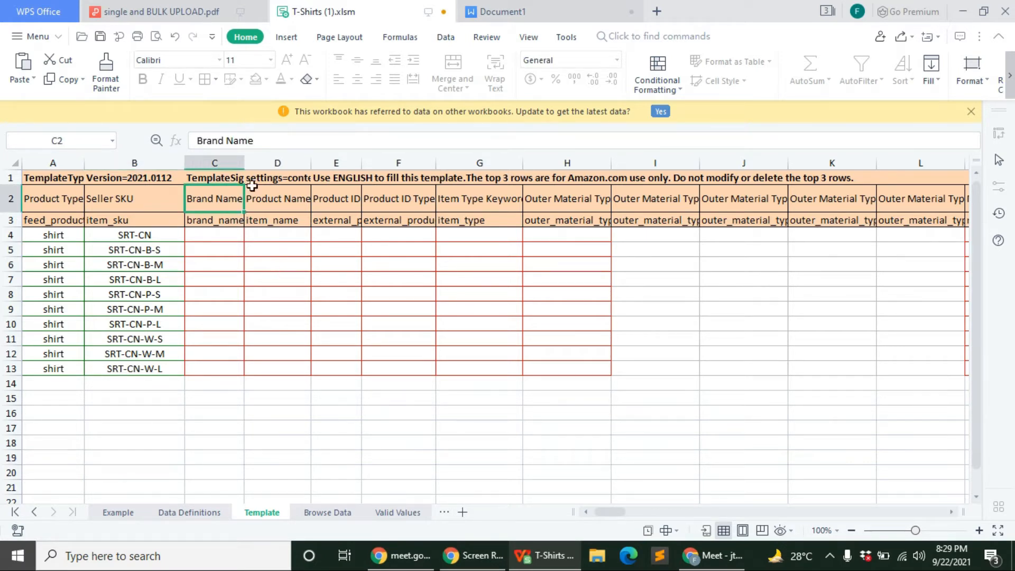
drag(247, 162, 262, 161)
click(237, 234)
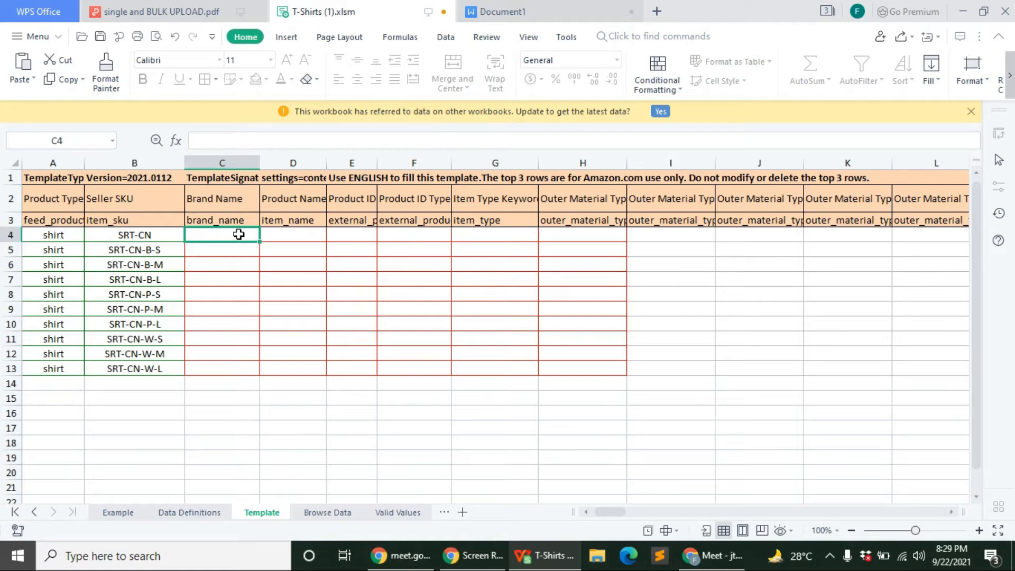
click(261, 138)
text(Generic)
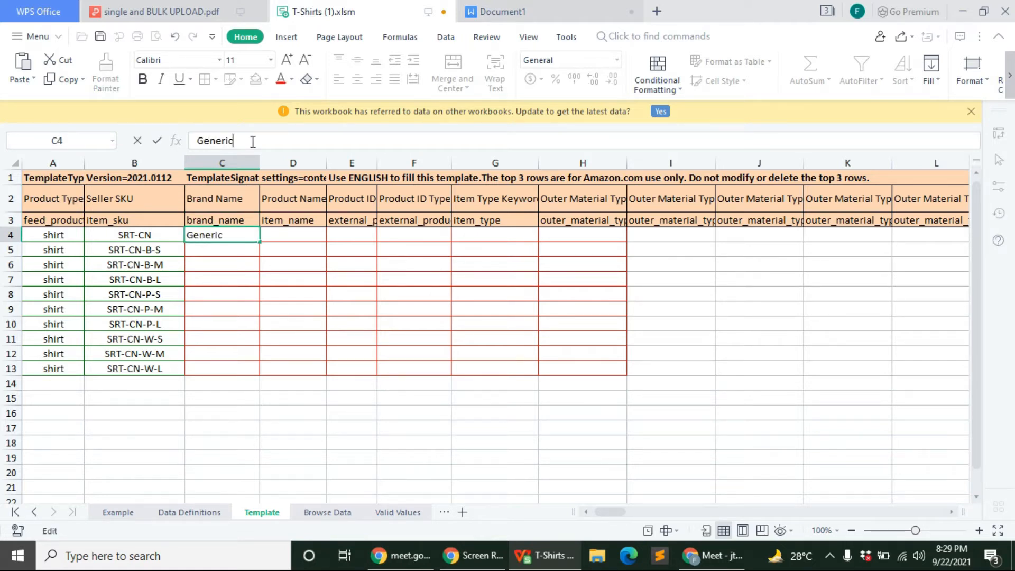
key(Return)
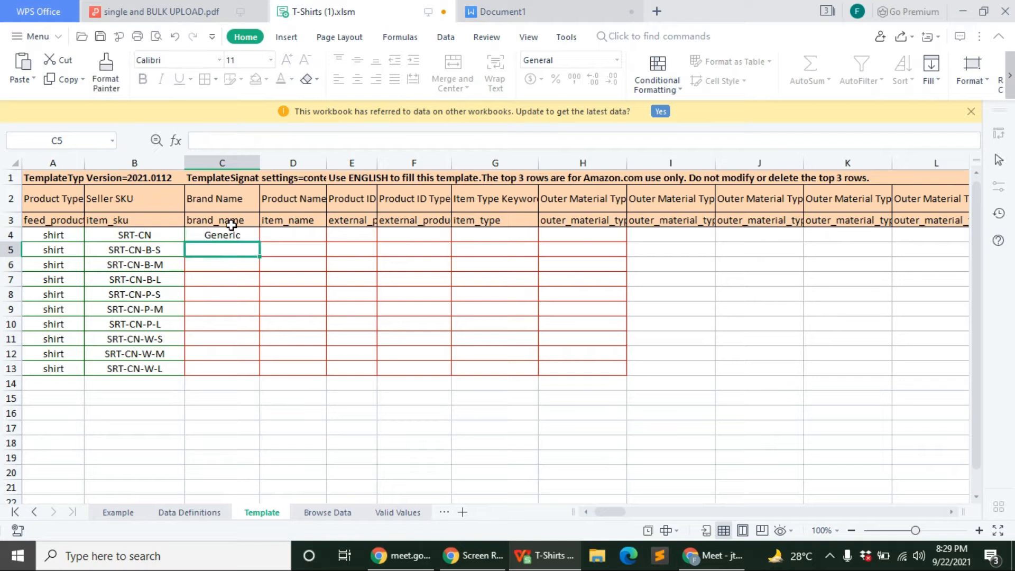
Fill the brand name Generic from C4 down to C13
click(241, 234)
drag(260, 241, 249, 368)
click(404, 478)
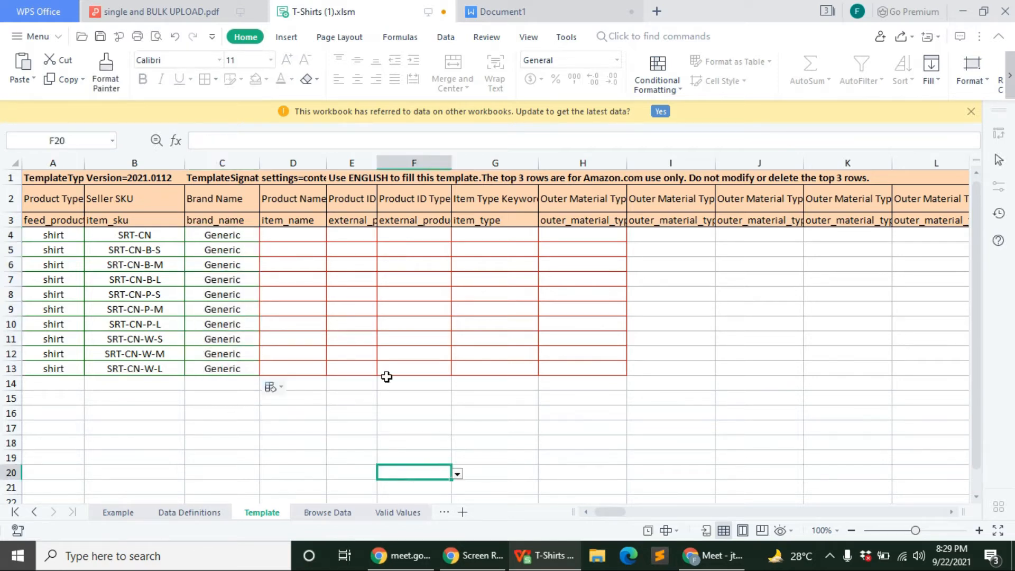
Widen the Product Name column and select its first data cell, D4
click(310, 163)
drag(328, 162, 651, 162)
click(398, 239)
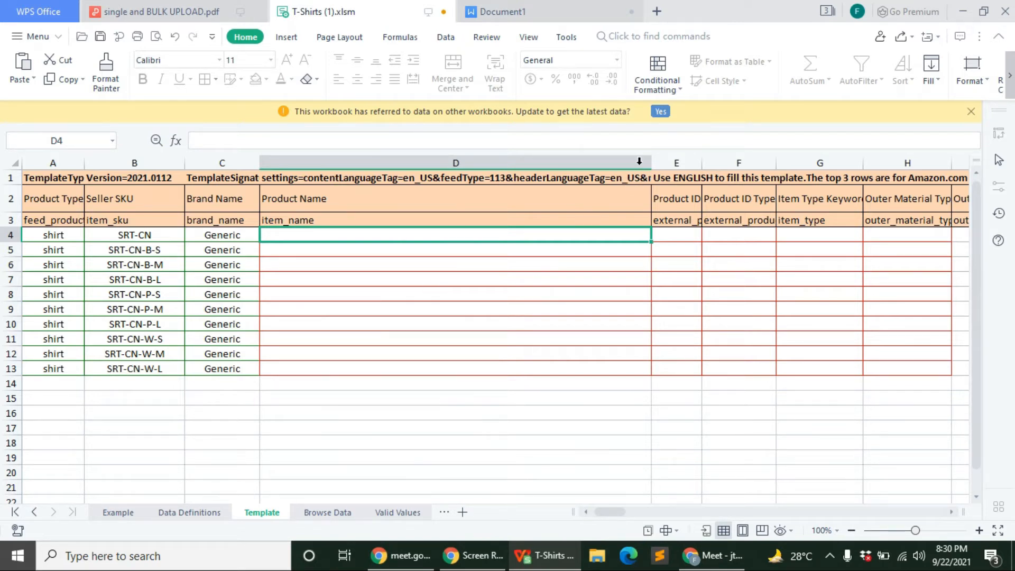
Open the recent mug description assignment document and copy the product title text that follows the Title label
click(51, 7)
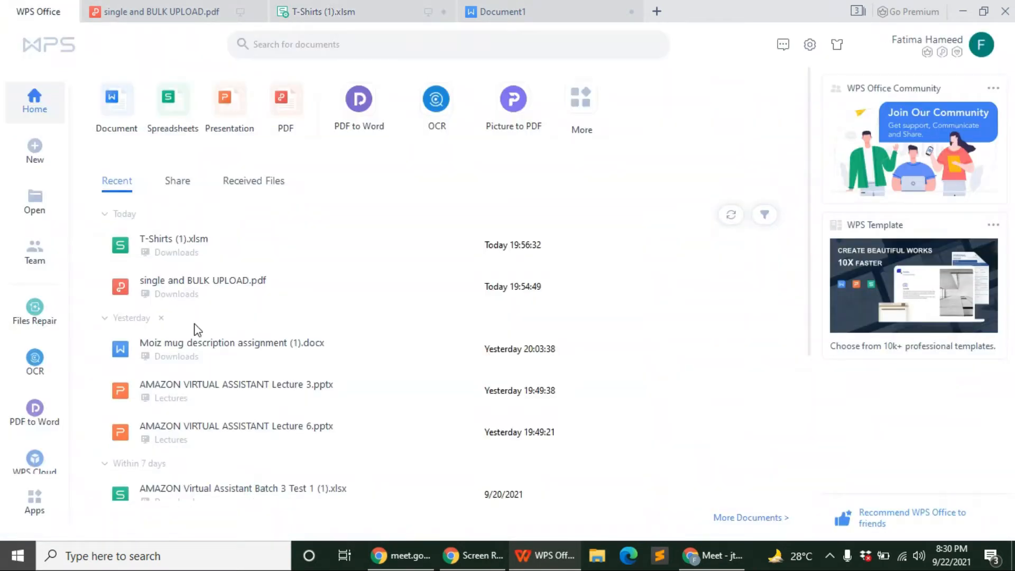
scroll(164, 333, down, 1)
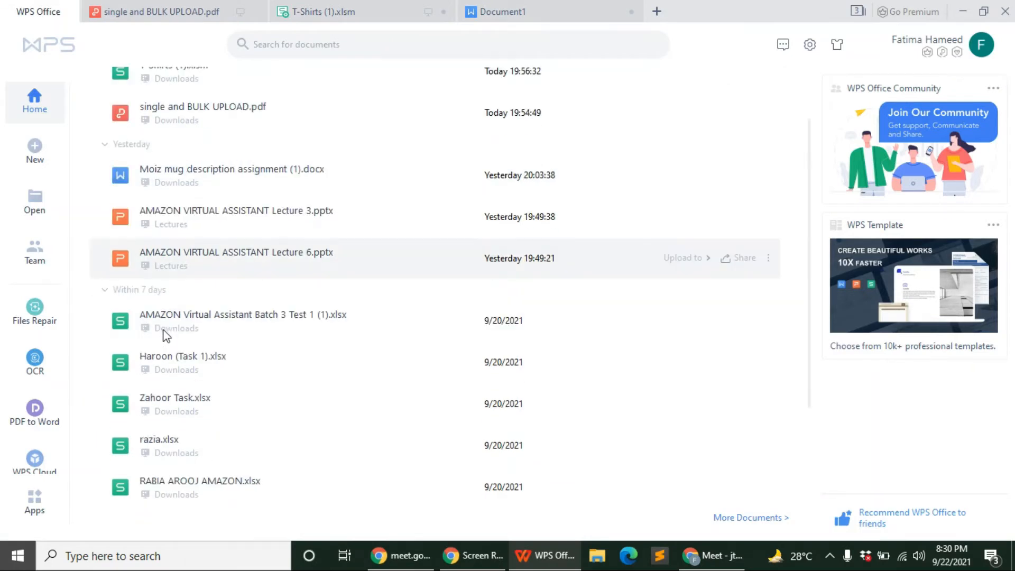
click(287, 179)
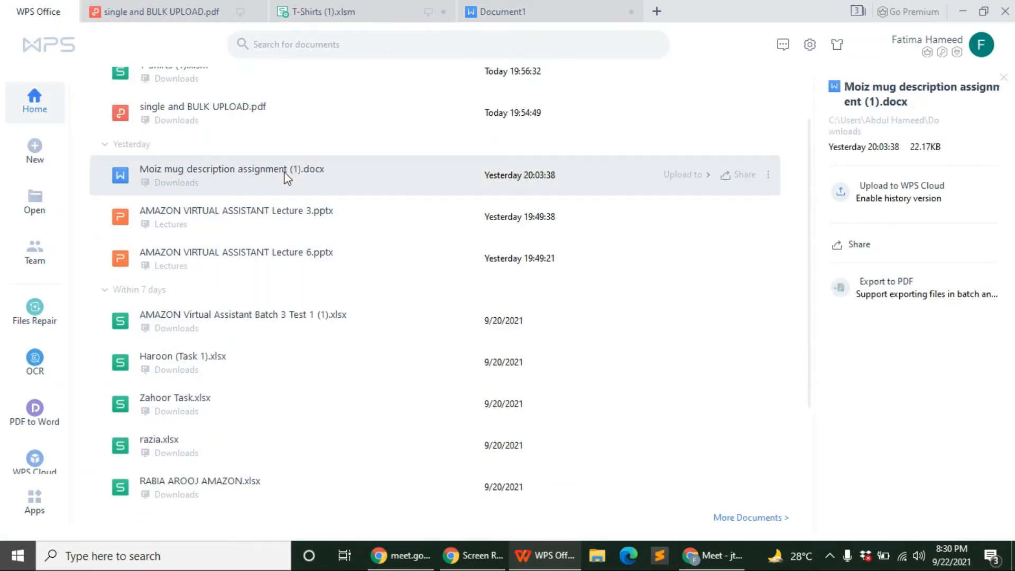
double_click(287, 179)
drag(529, 219, 297, 200)
right_click(310, 204)
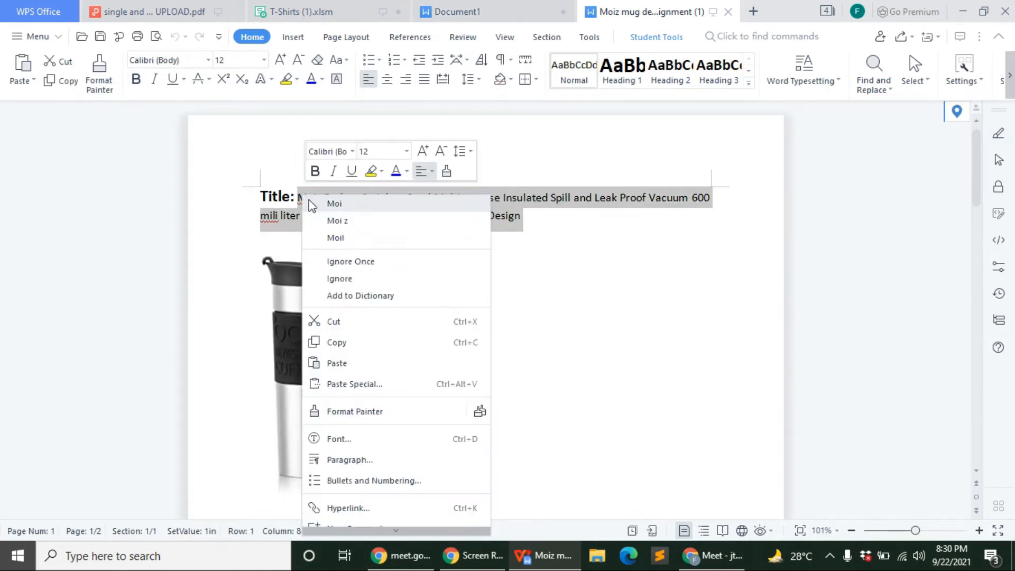
click(353, 344)
Return to the T-Shirts (1).xlsm template and try to paste the copied mug title into cell D4
click(457, 11)
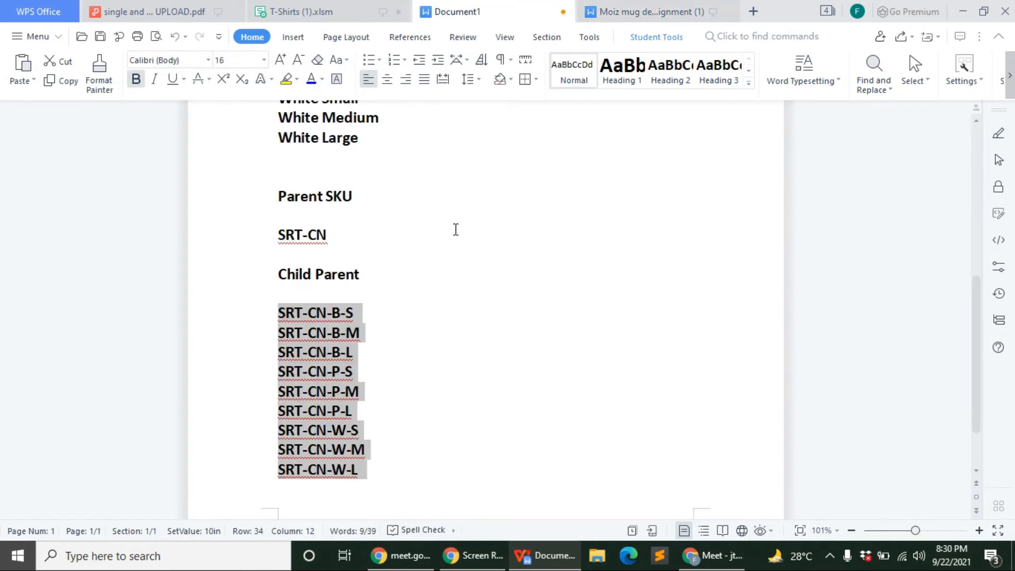
click(369, 8)
click(298, 140)
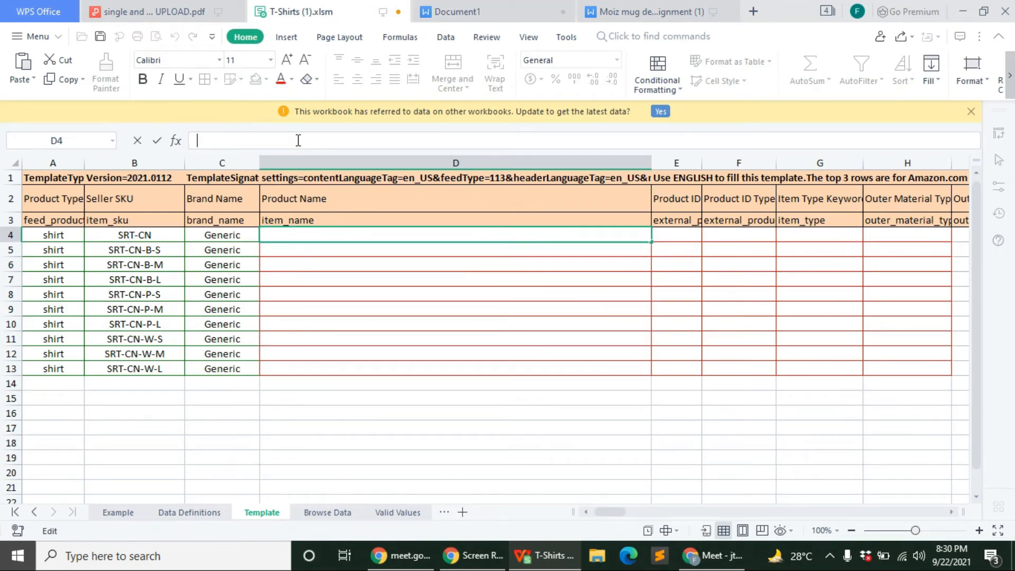
right_click(298, 142)
click(527, 406)
click(338, 235)
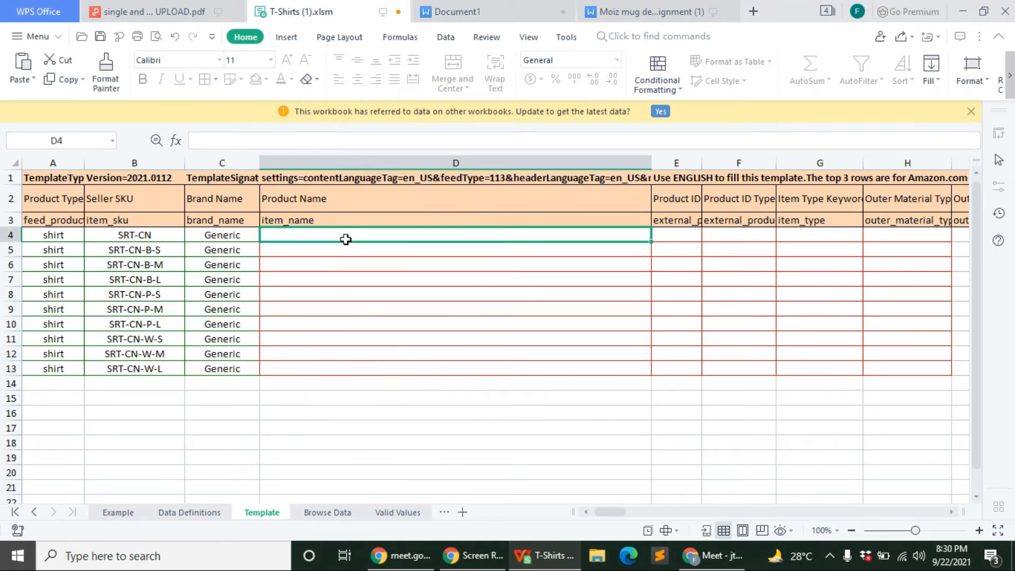
Enter Cotton Crew Neck T Shirt for Men Casual Wear Slim Fit as the product name in cell D4
click(239, 138)
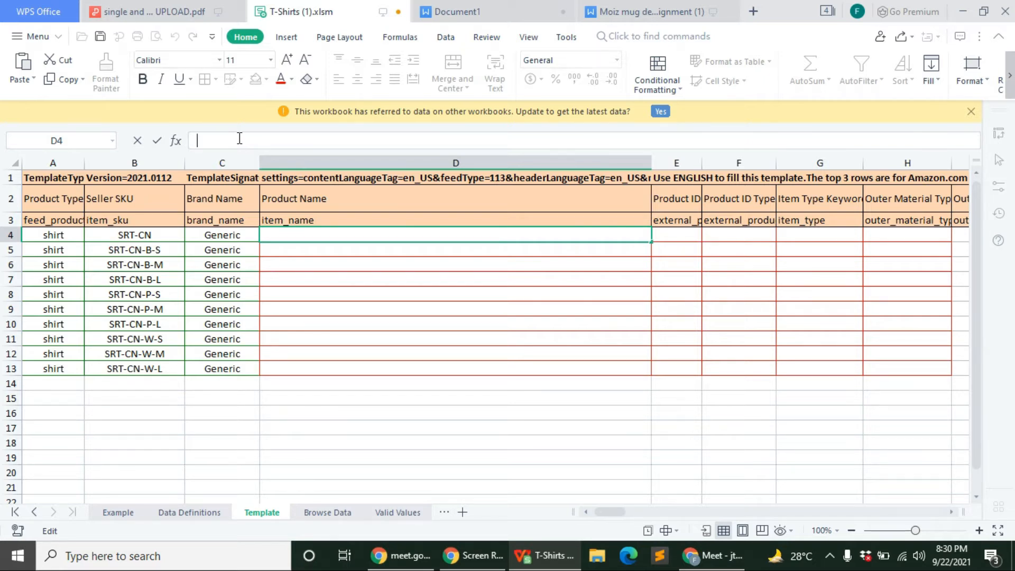
text(otton Crew Neck T Shir)
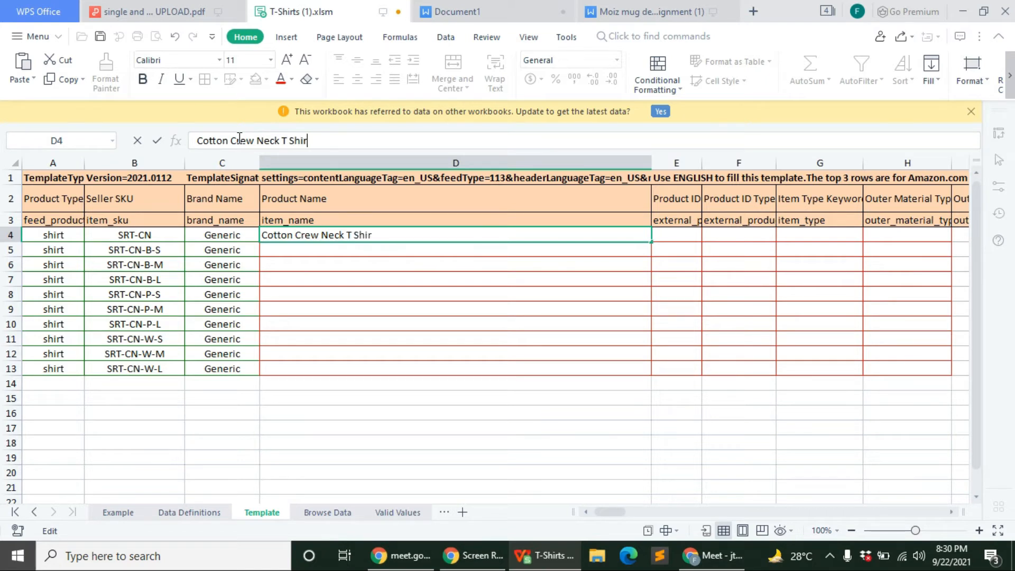
key(BackSpace)
key(BackSpace)
text(for Men)
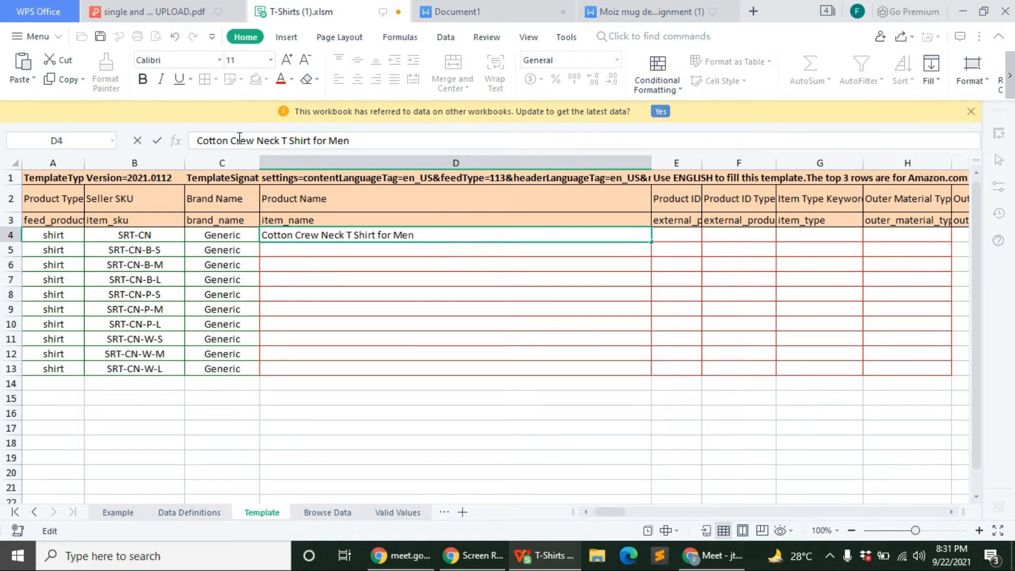
text( Casual Wear)
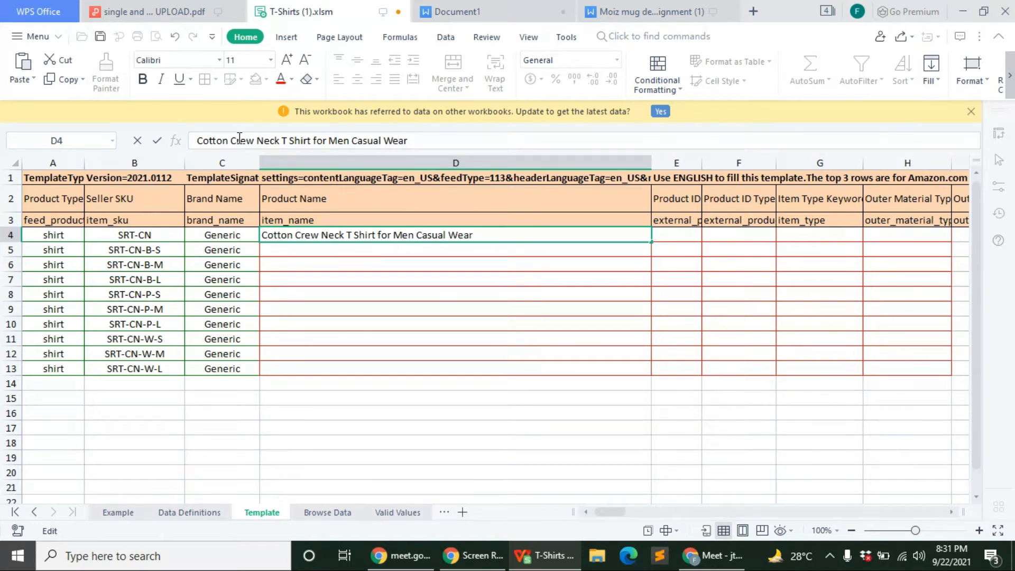
text( Slim Fit)
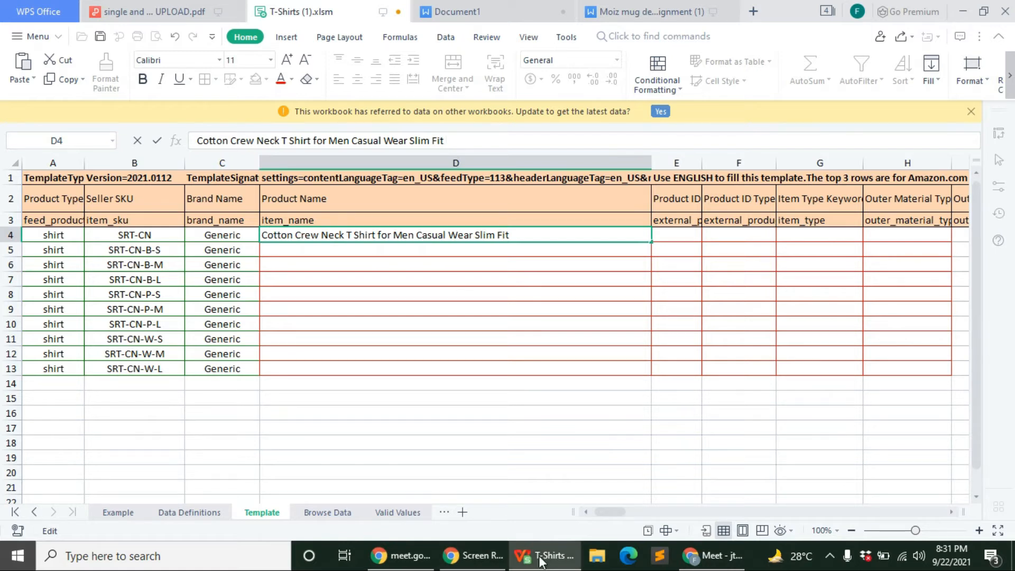
Switch to Chrome, search for amazon uk and open the Amazon.co.uk site
click(714, 555)
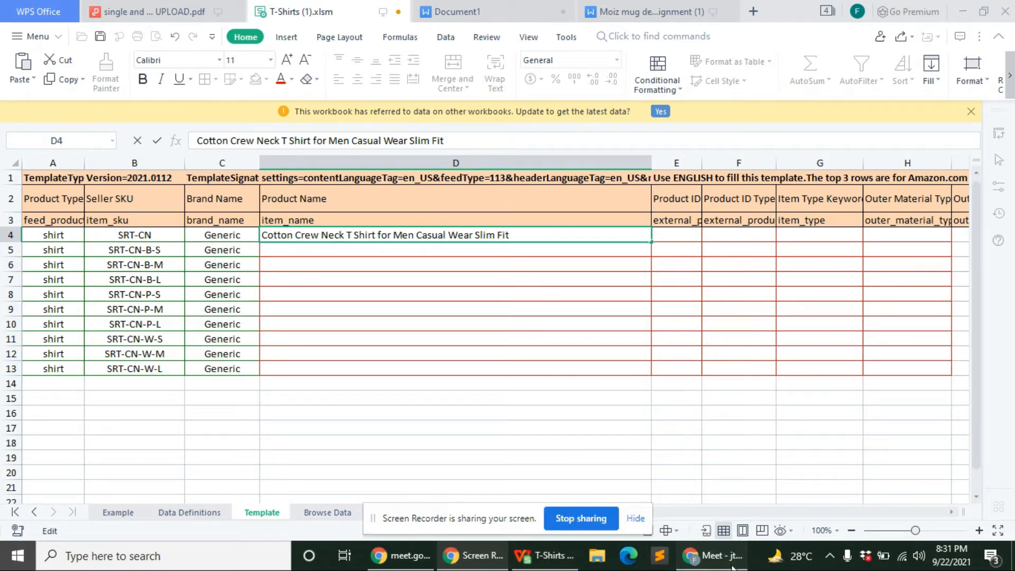
click(378, 12)
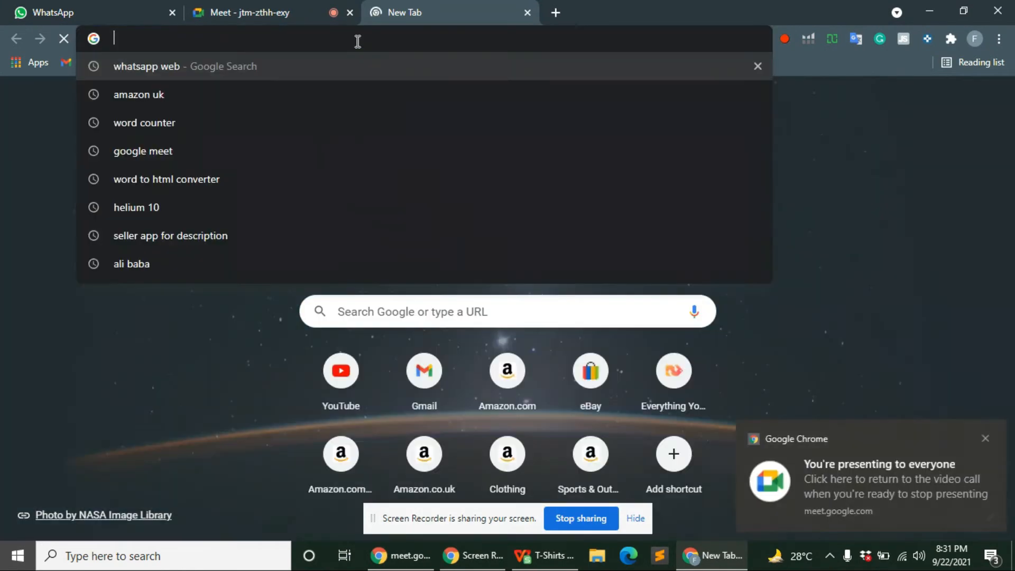
text(amazon uk)
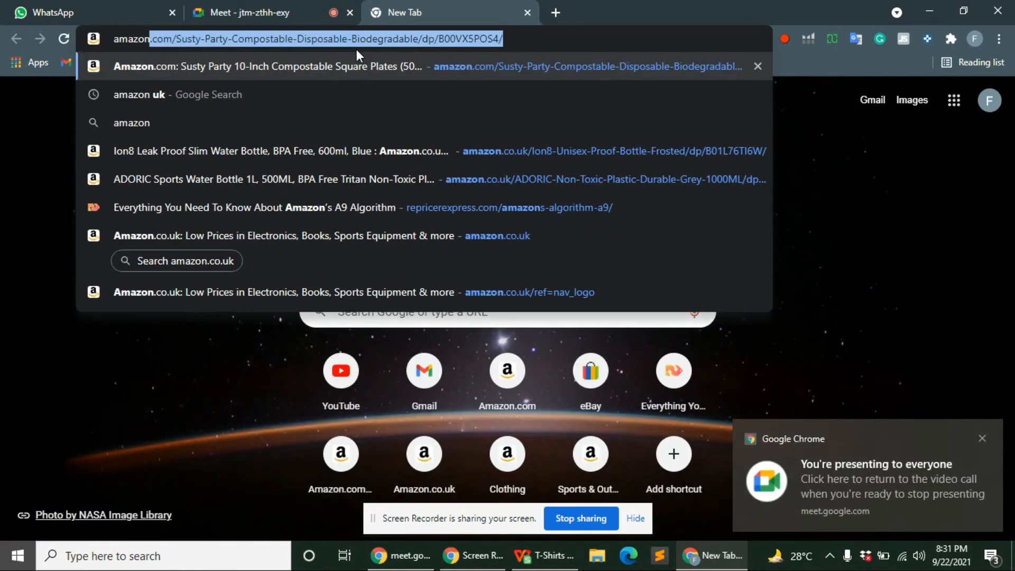
key(Return)
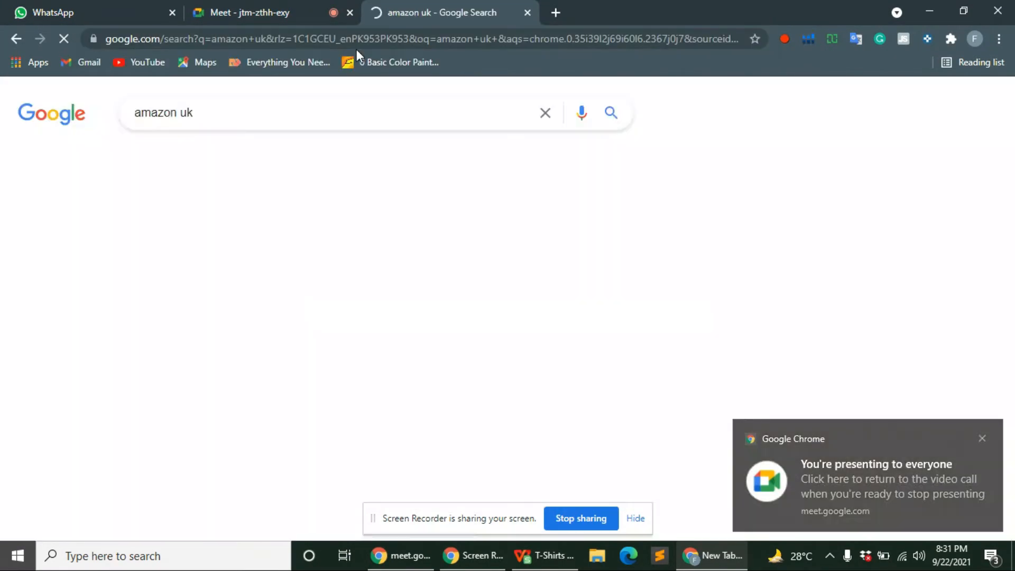
click(216, 232)
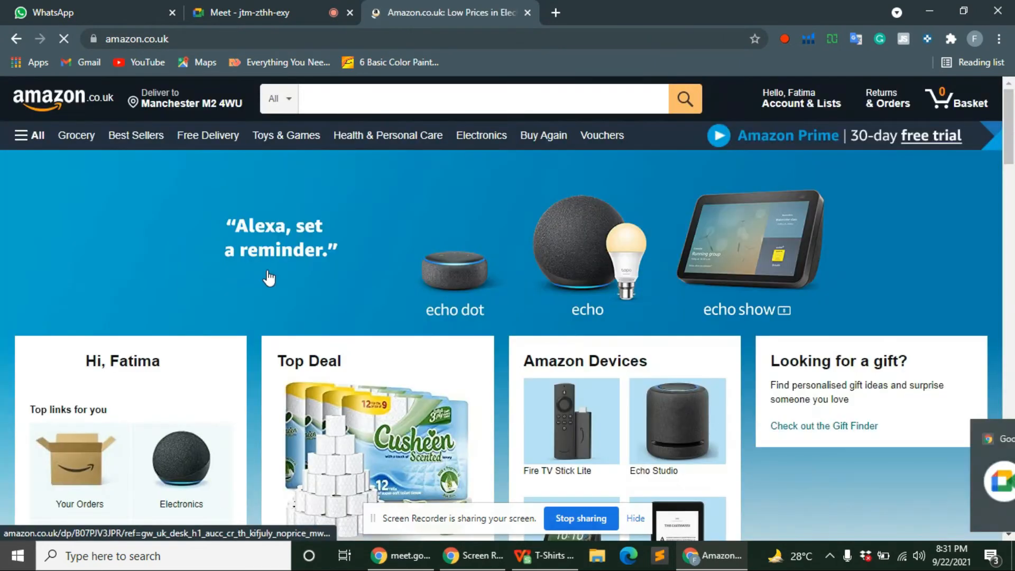
Search Amazon.co.uk for shirt and look through the listing titles for wording ideas
click(376, 97)
text(s)
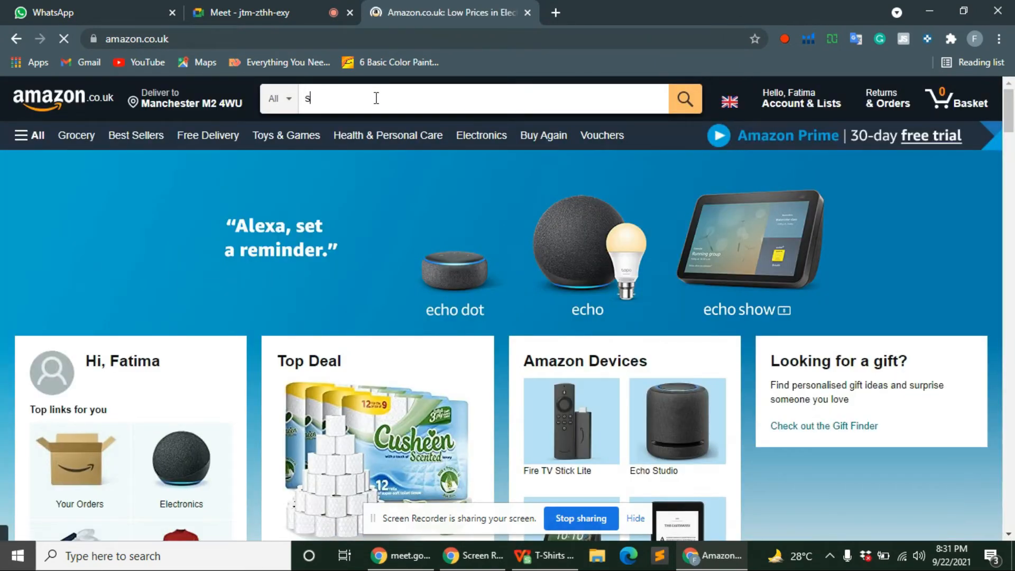
text(hirt)
key(Return)
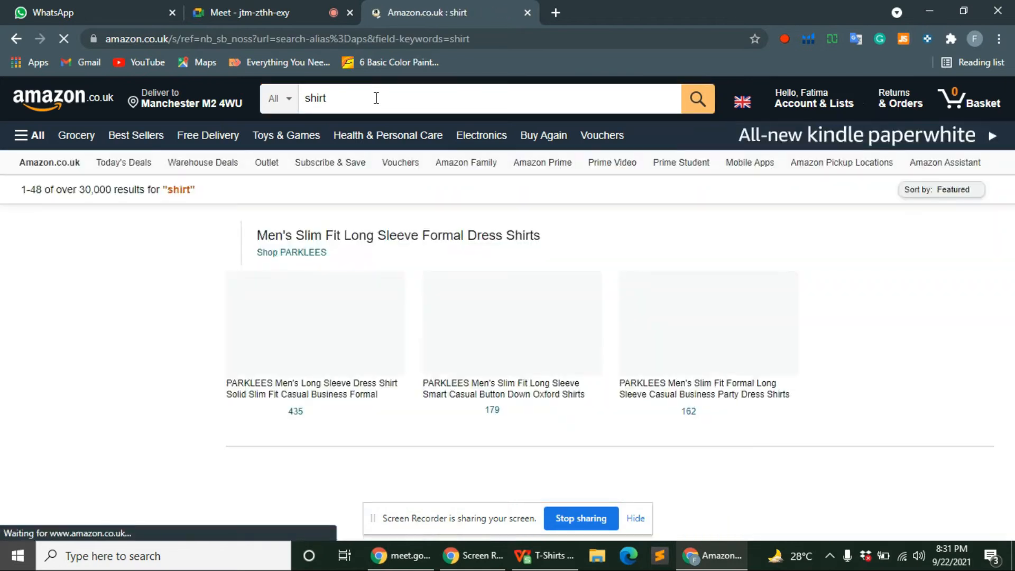
scroll(386, 159, down, 5)
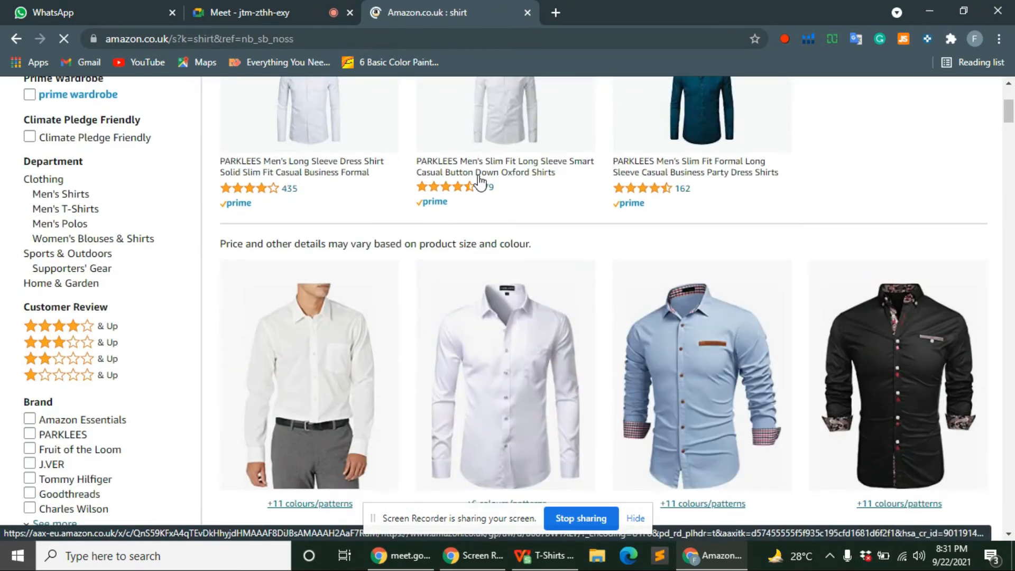
Switch back to the WPS template and append Shirt Sleeves to the product name in cell D4
click(528, 556)
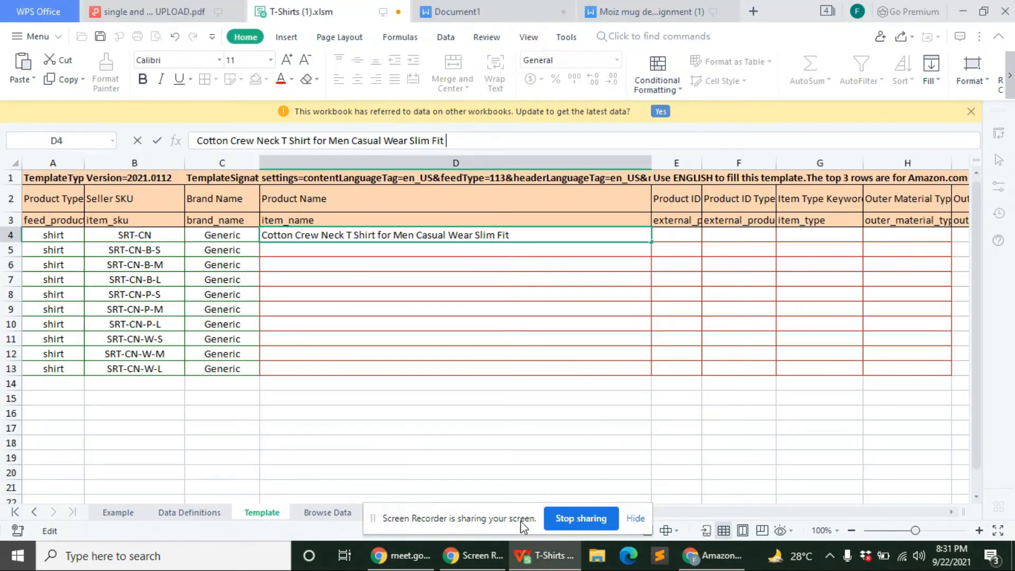
text(Shirt )
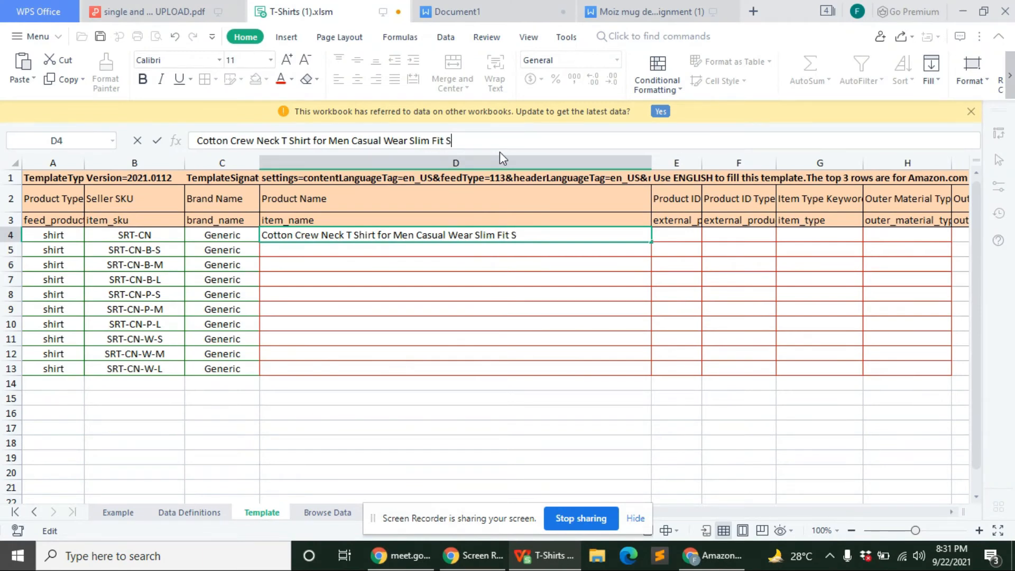
text(Sleeves)
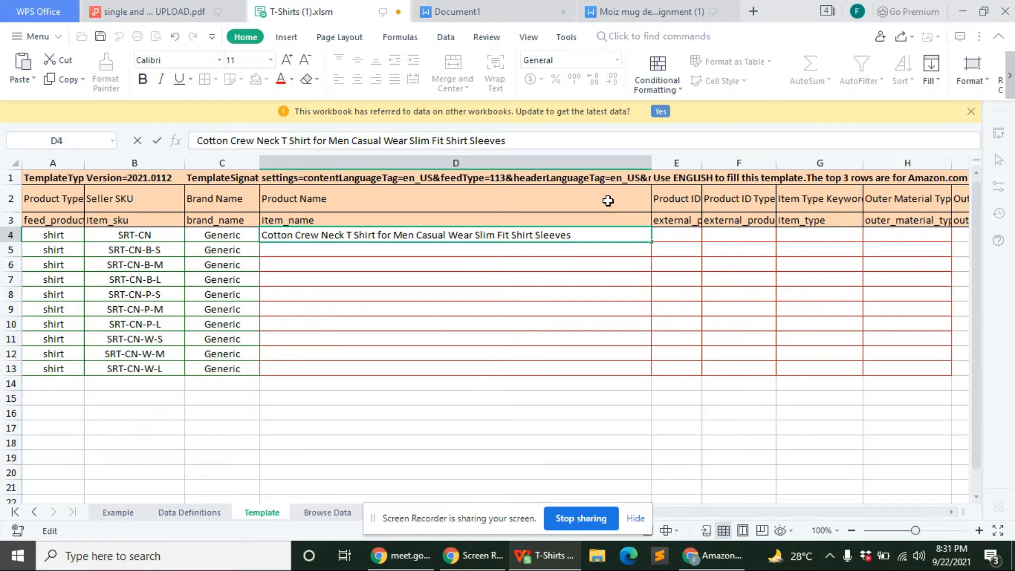
click(599, 382)
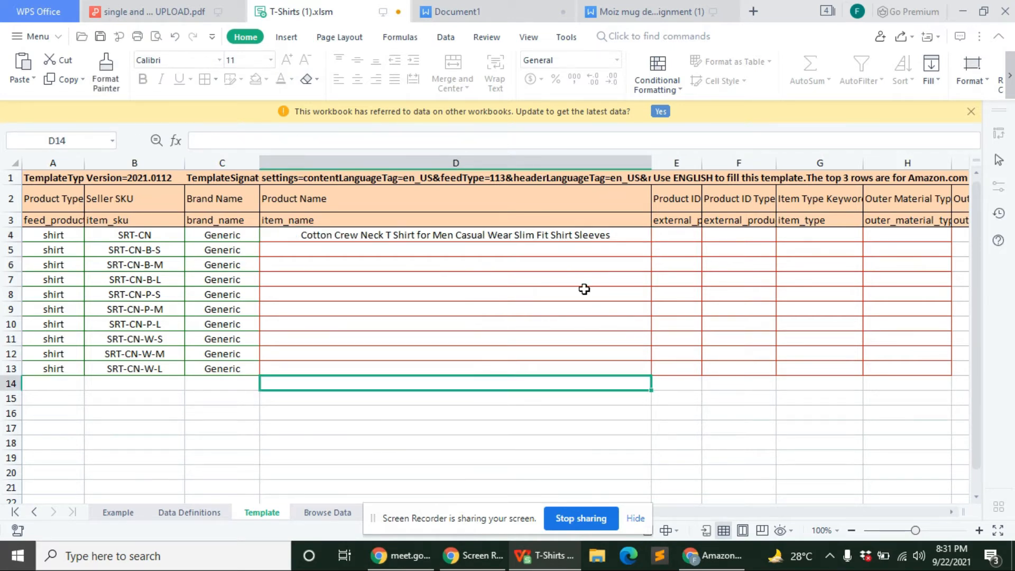
Fill the product name from cell D4 down to D13
click(613, 235)
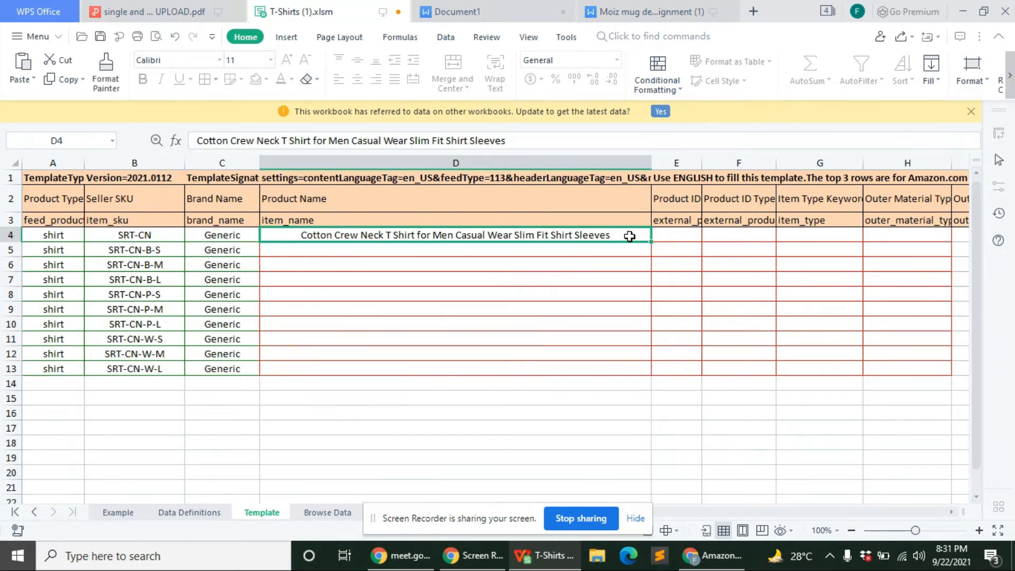
click(204, 140)
drag(202, 140, 488, 140)
click(549, 138)
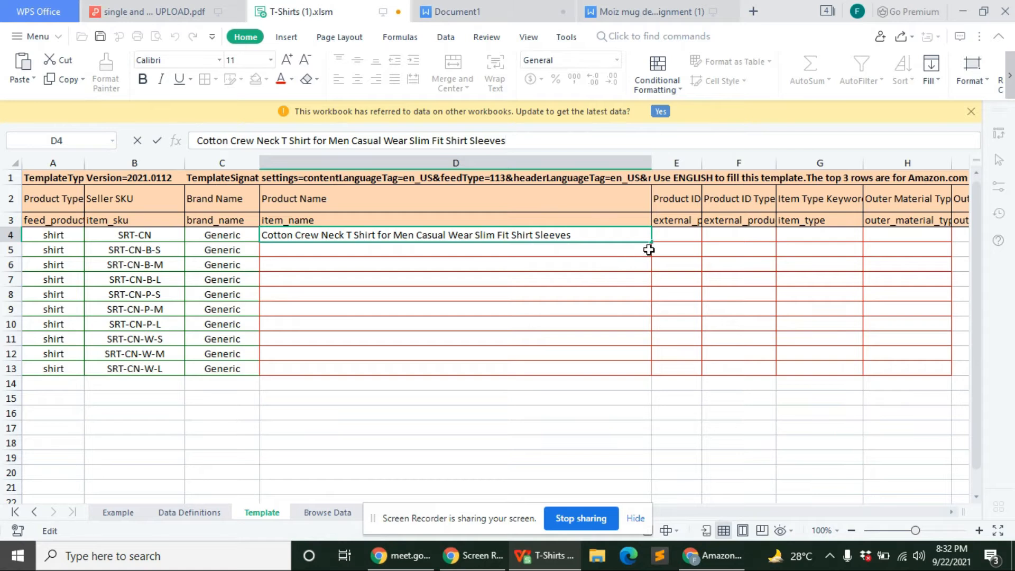
drag(650, 242, 655, 374)
click(562, 448)
Append Blue Small to the product name in cell D5 for SKU SRT-CN-B-S
click(635, 257)
click(526, 138)
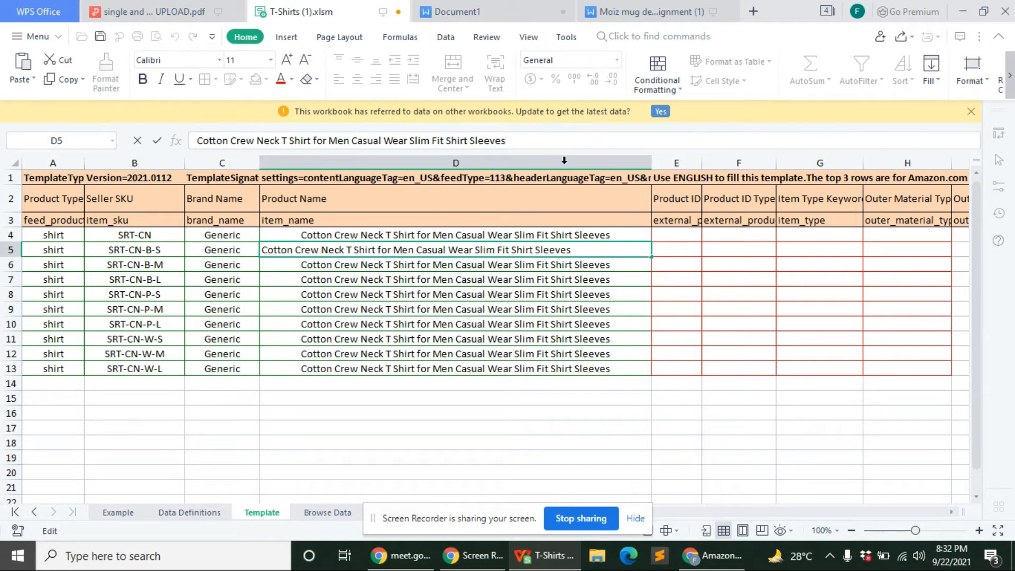
text(Blue Small)
key(Return)
Append Blue Medium to the product name in cell D6 for SKU SRT-CN-B-M
click(557, 139)
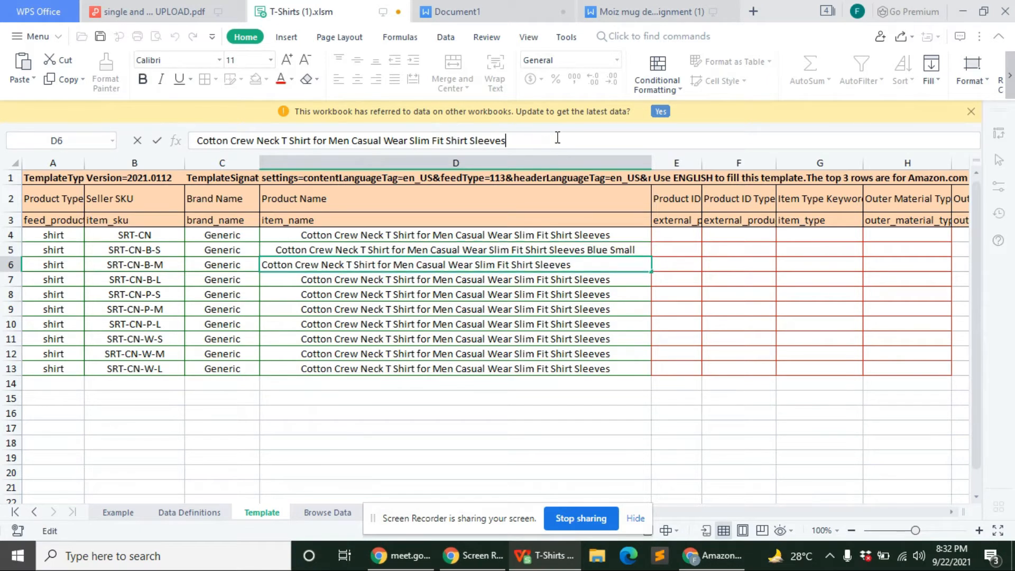
text(Bl)
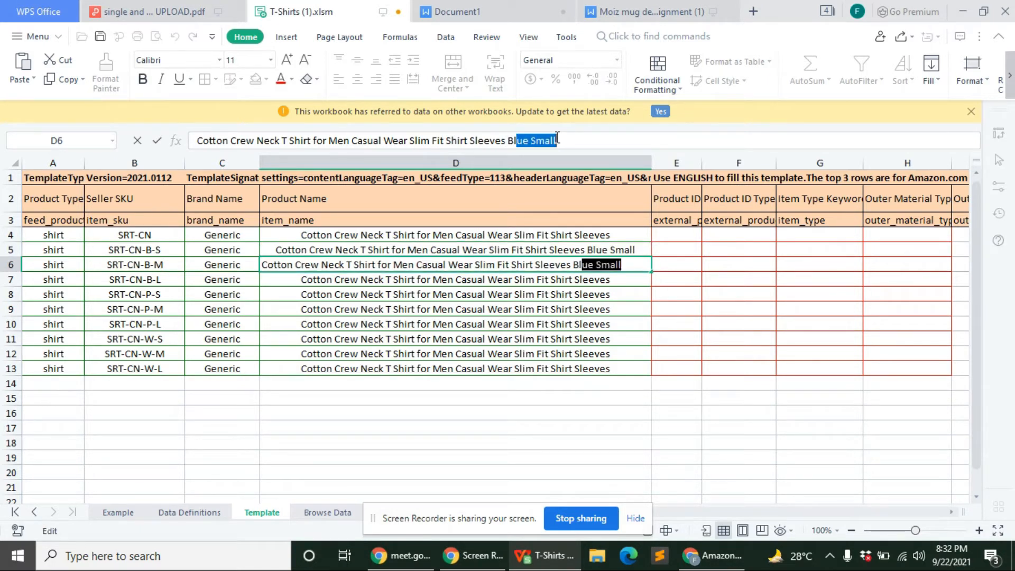
text(ue Medium)
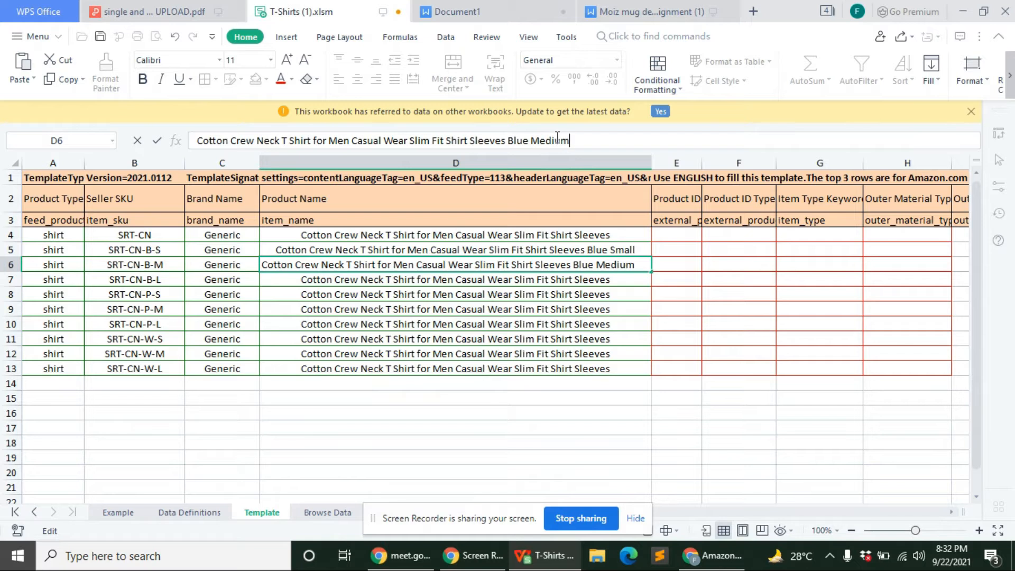
key(Return)
Append Blue Large to the product name in cell D7 for SKU SRT-CN-B-L
click(557, 139)
text(Blue)
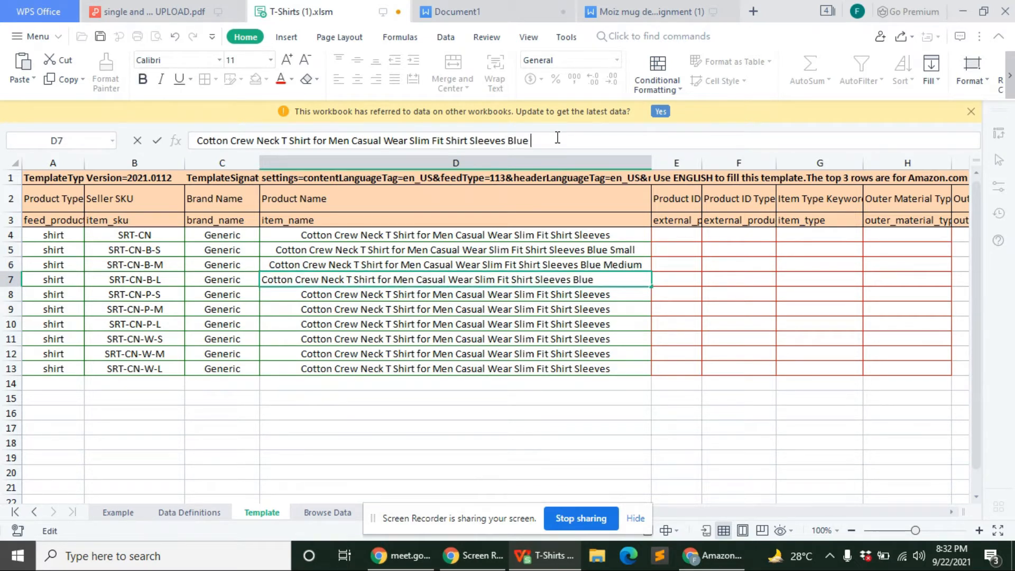
text( M)
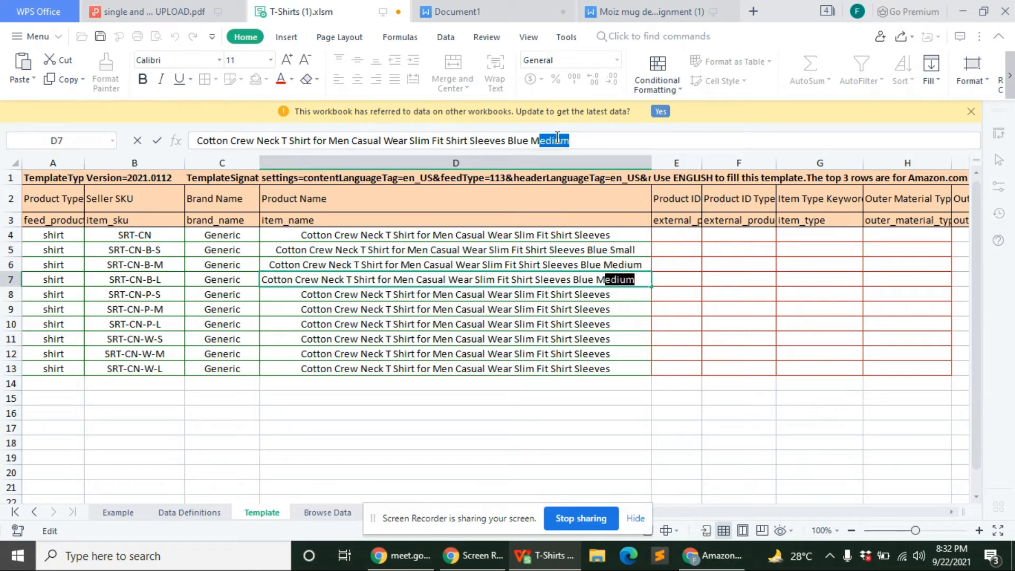
key(BackSpace)
key(BackSpace)
text(Large)
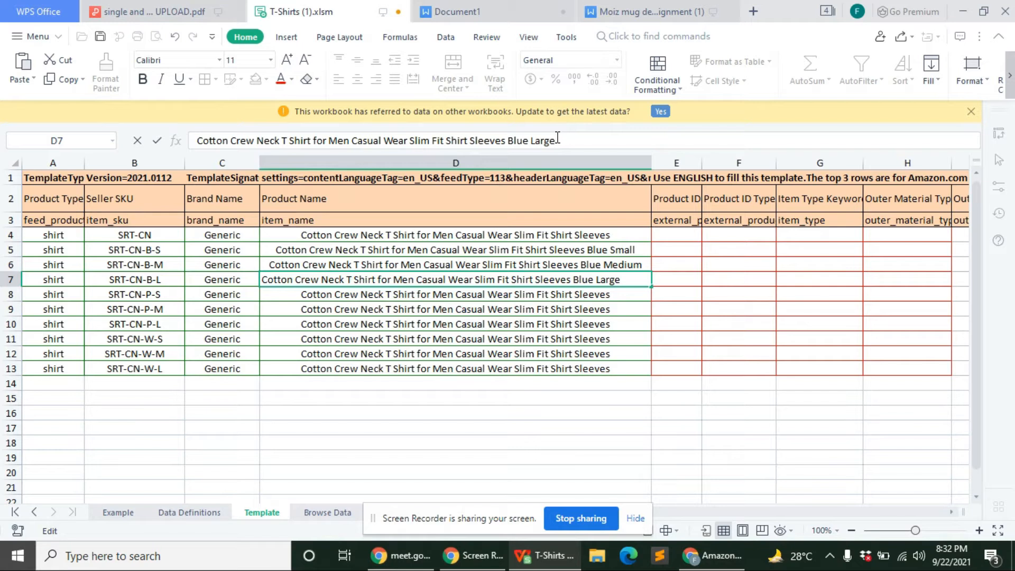
key(Return)
Append Pink Small to the product name in cell D8 for SKU SRT-CN-P-S
click(557, 138)
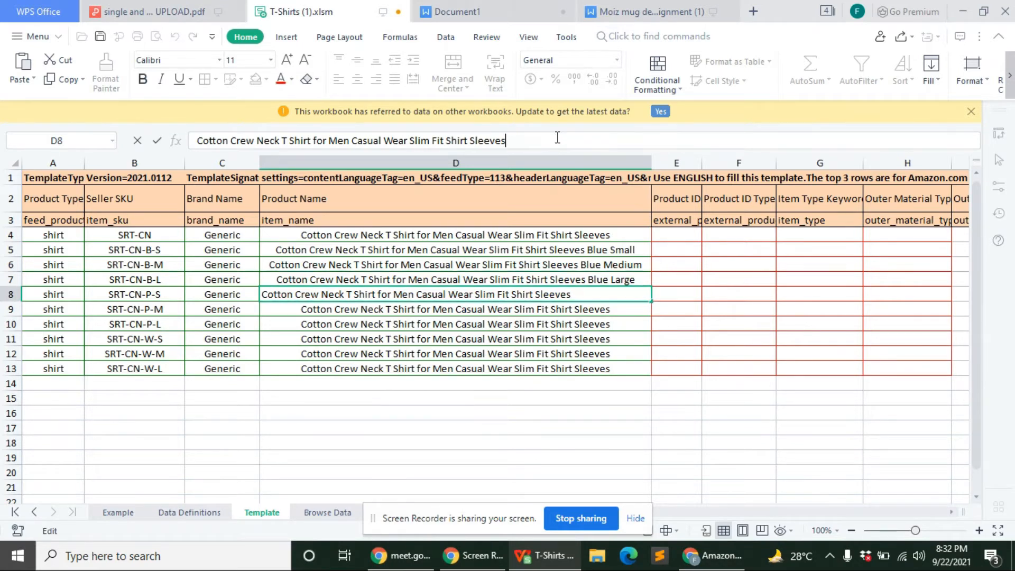
text(Pink Small)
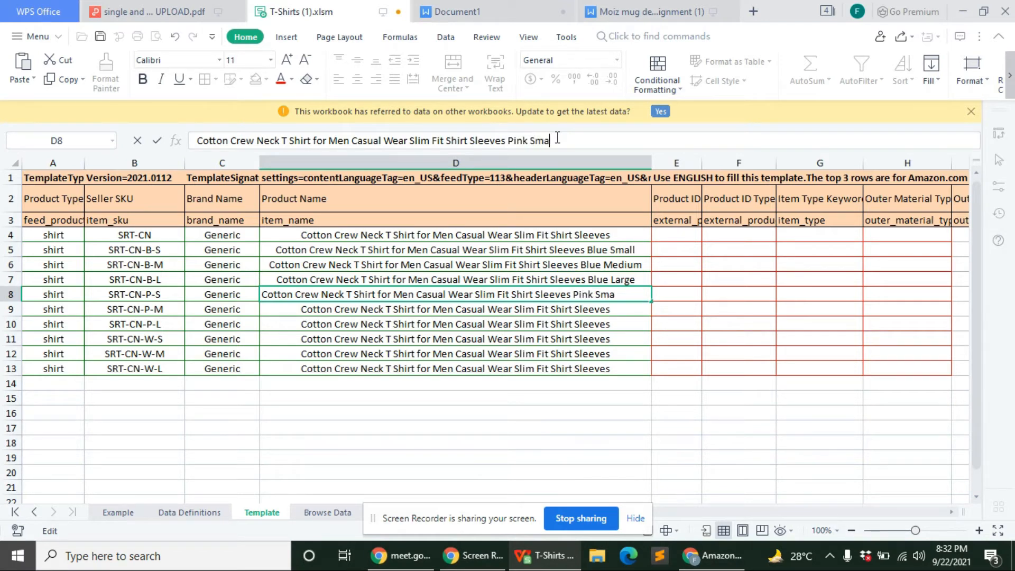
key(Return)
Append Pink Medium to the product name in cell D9 for SKU SRT-CN-P-M
click(557, 137)
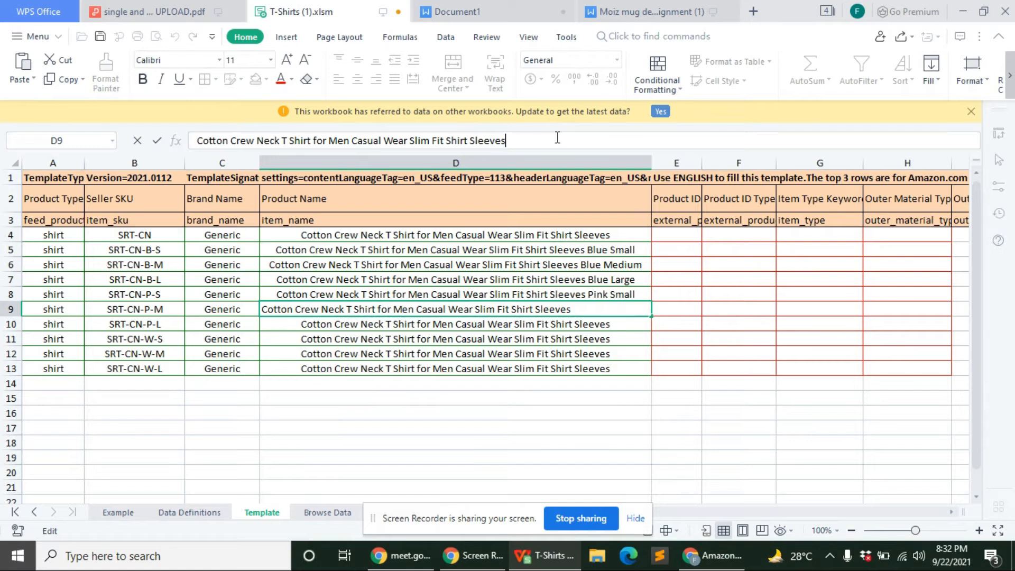
text(Pib)
text(nk )
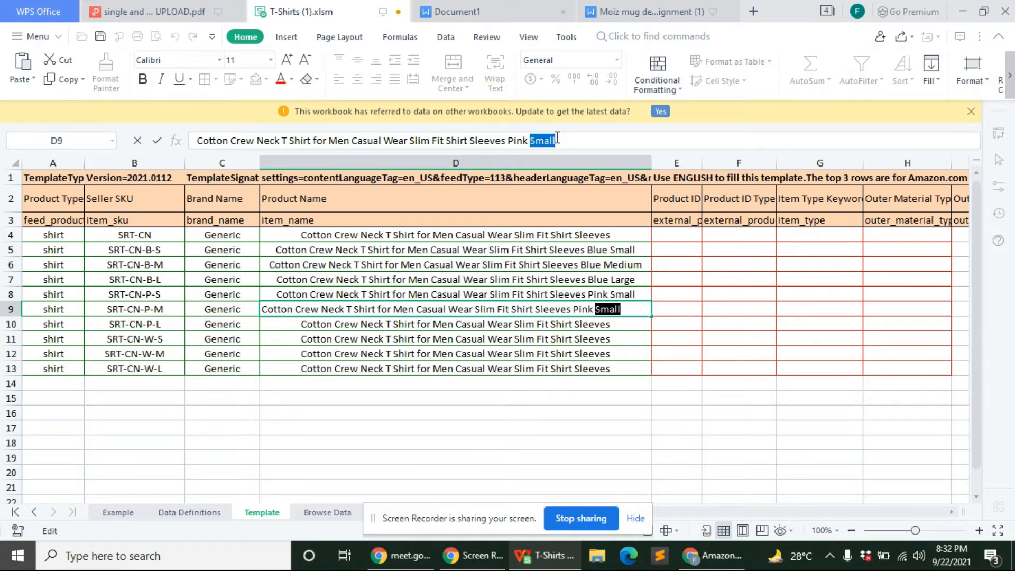
text(Medium)
key(Return)
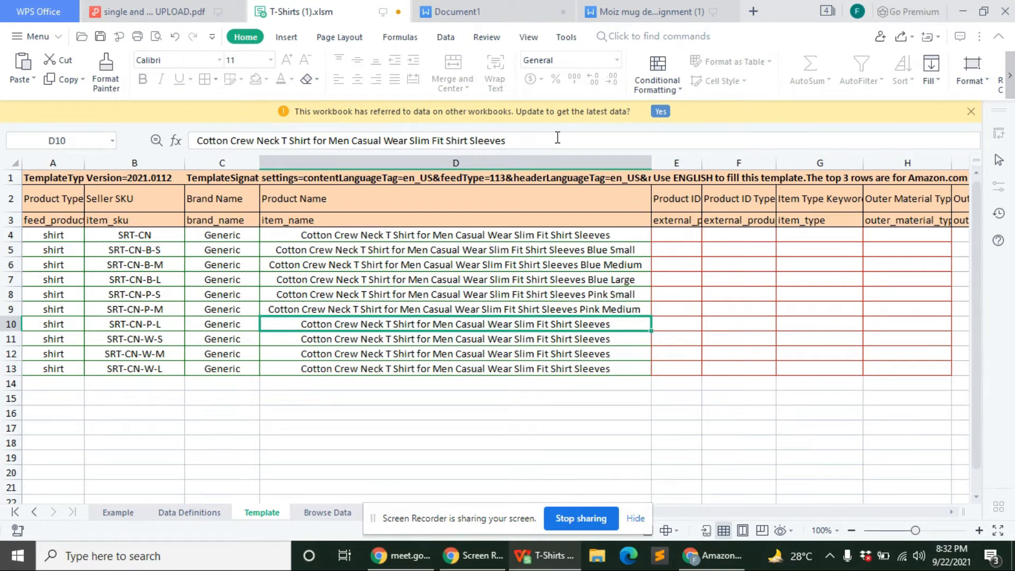
Append Pink Large to the product name in cell D10 for SKU SRT-CN-P-L
click(556, 137)
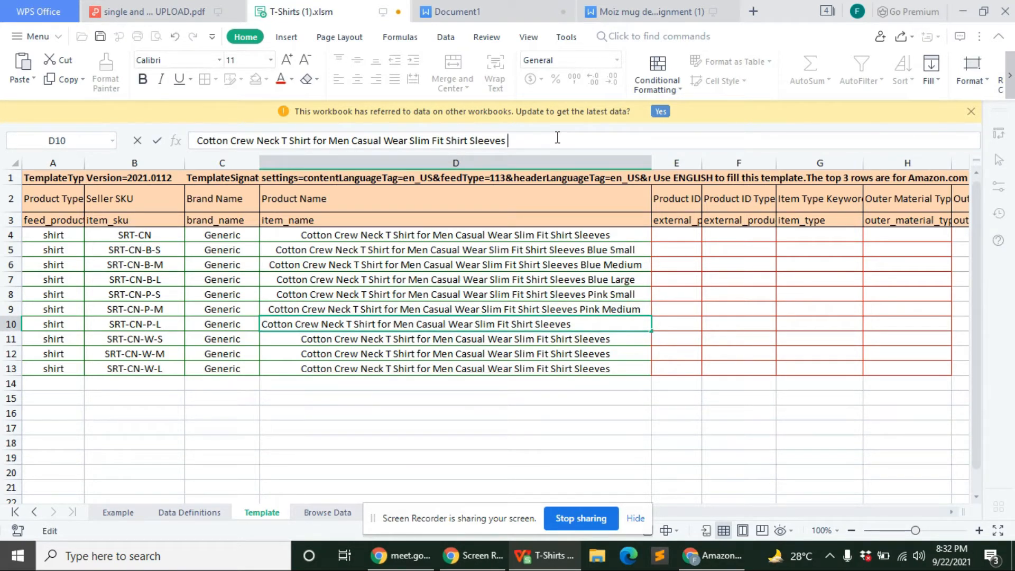
text(Pink Large)
key(Return)
Append White Small to the product name in cell D11 for SKU SRT-CN-W-S
click(557, 137)
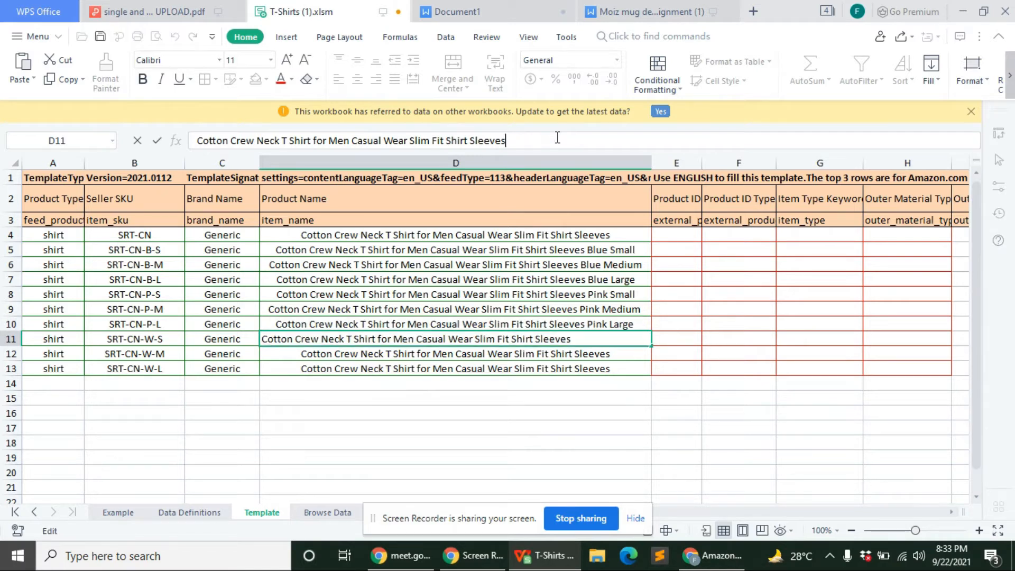
text(White Small)
key(Return)
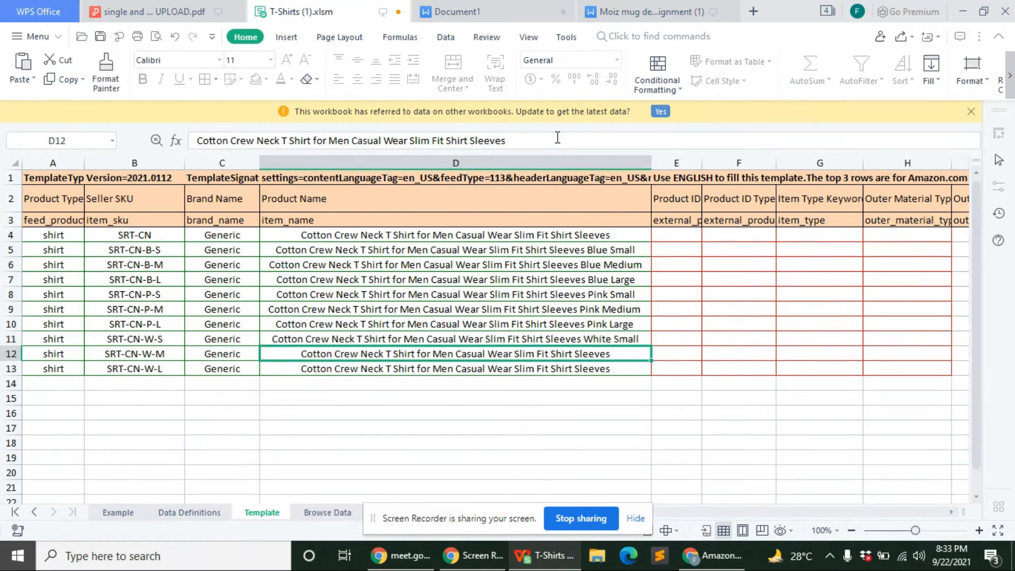
Append White Medium to the product name in cell D12 for SKU SRT-CN-W-M
click(557, 137)
text(White )
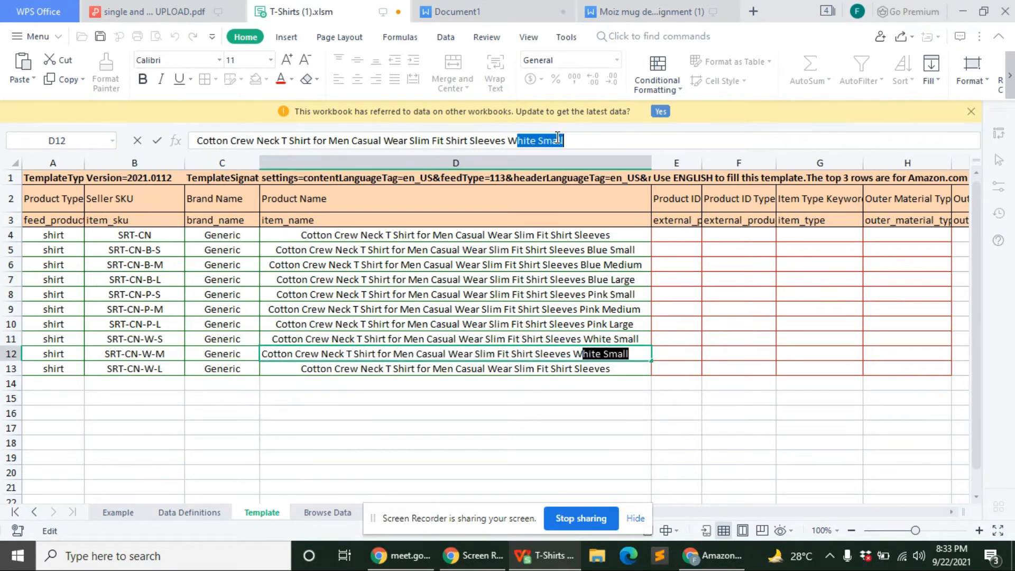
text(Medium)
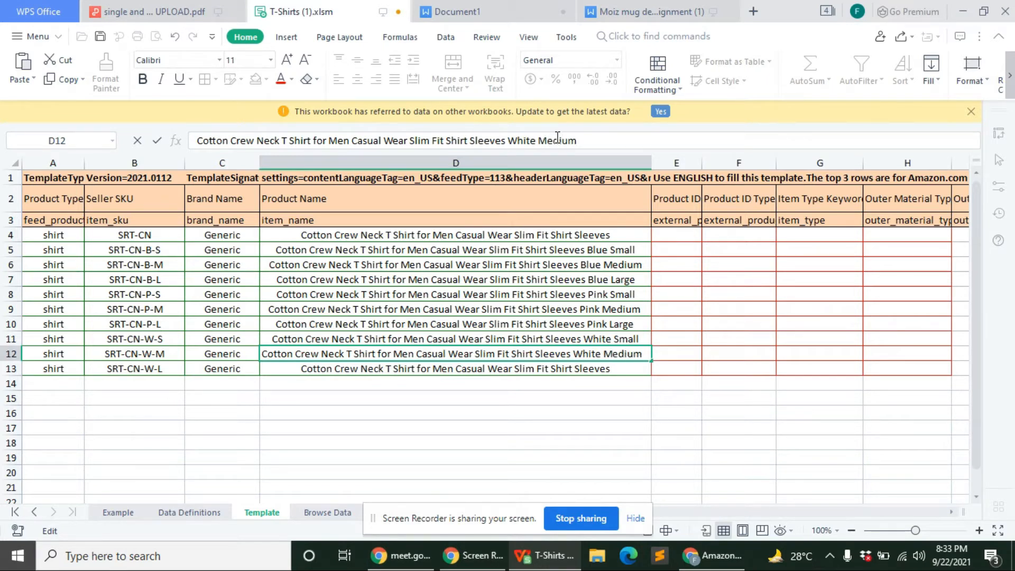
key(Return)
Append White Large to the product name in cell D13 for SKU SRT-CN-W-L
click(557, 138)
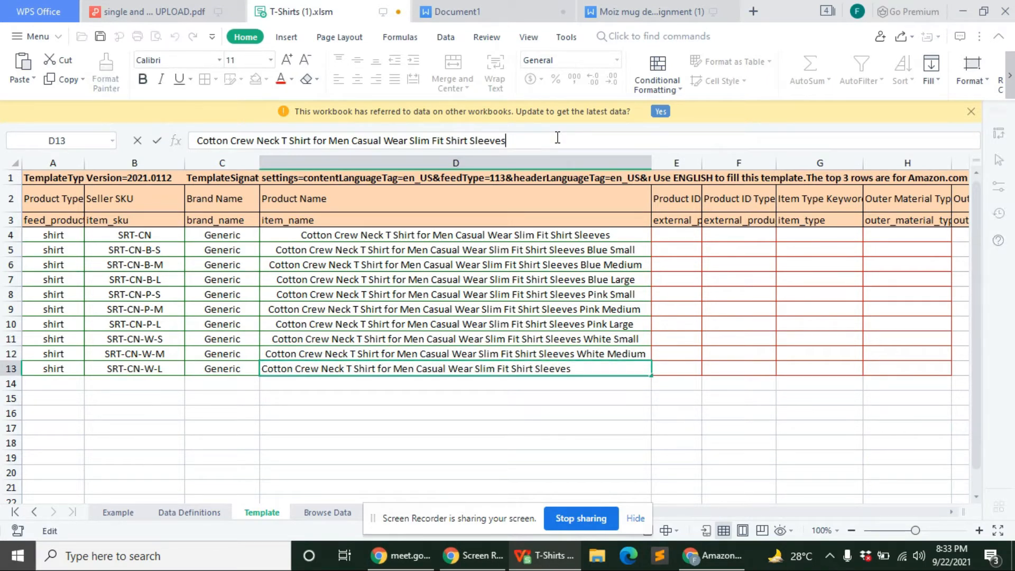
text(White Large)
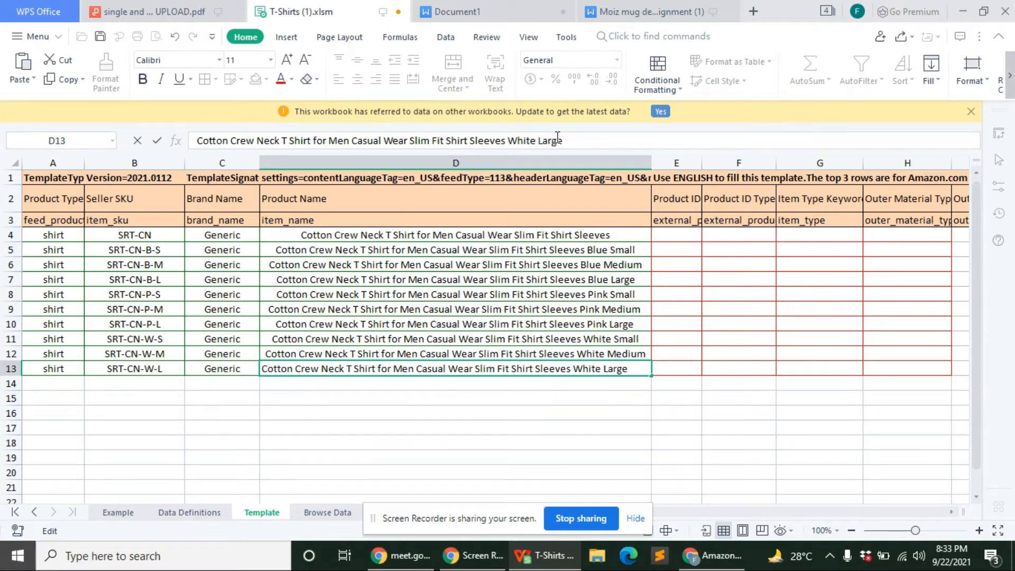
click(731, 383)
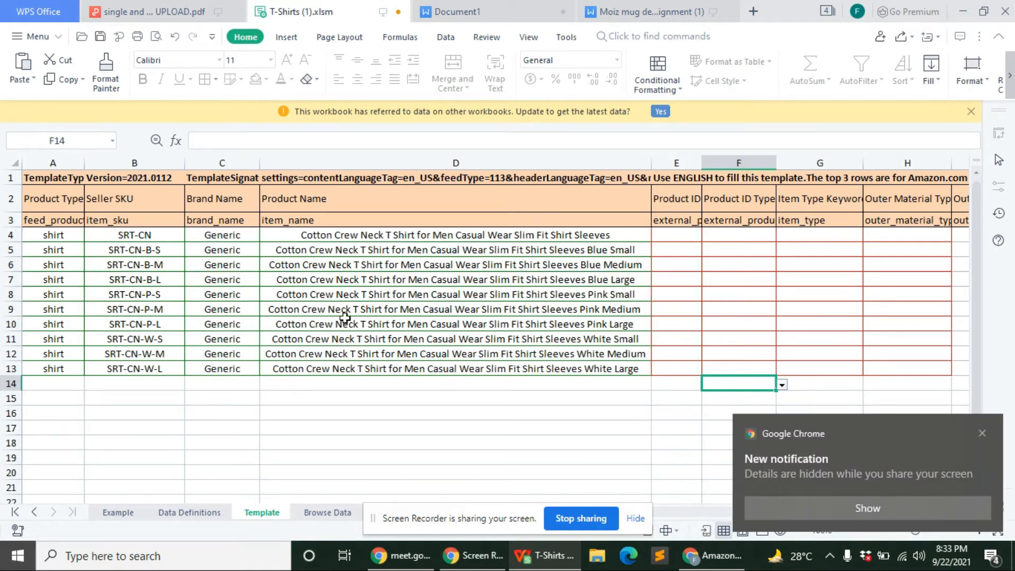
click(983, 436)
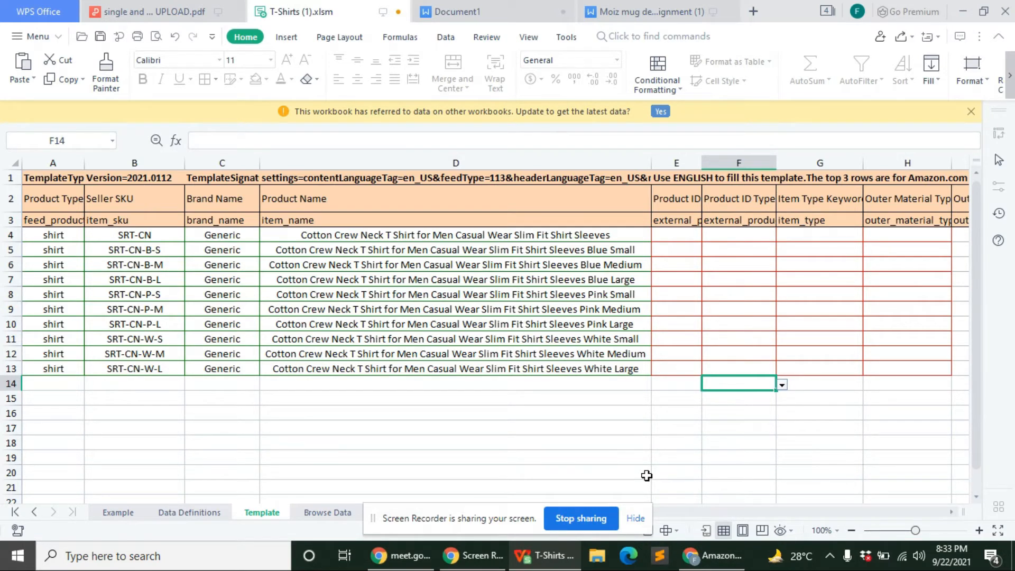
Widen the Product ID and Product ID Type columns (E and F) enough to fit their full headers
click(693, 163)
drag(701, 162, 783, 163)
click(700, 233)
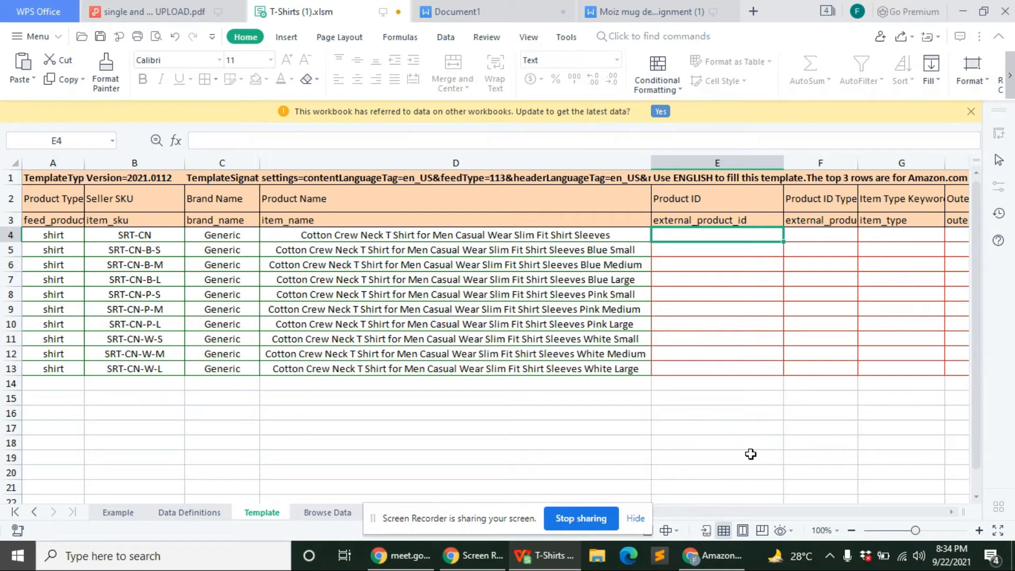
click(635, 518)
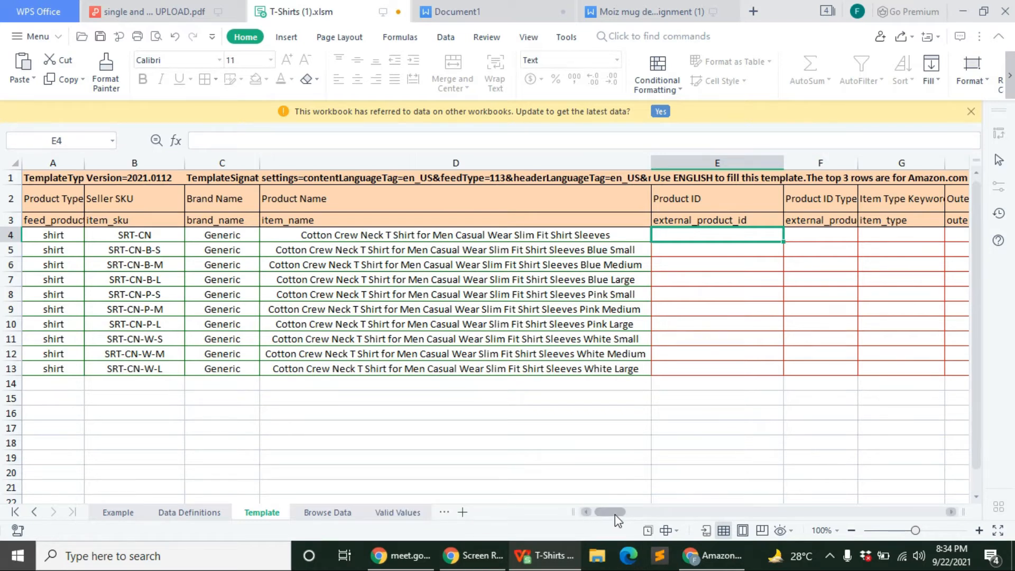
drag(614, 515, 621, 517)
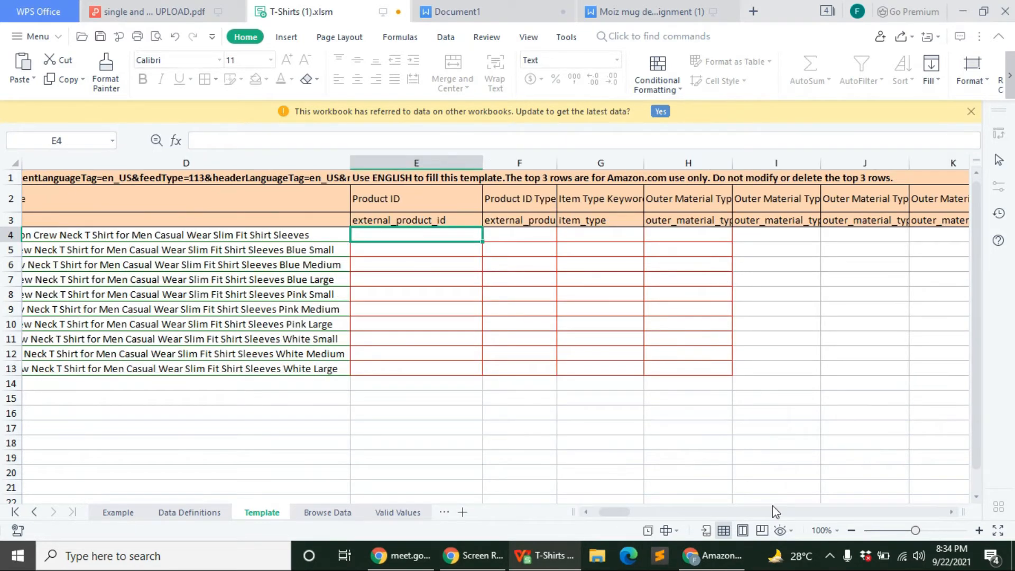
click(535, 163)
drag(557, 163, 610, 161)
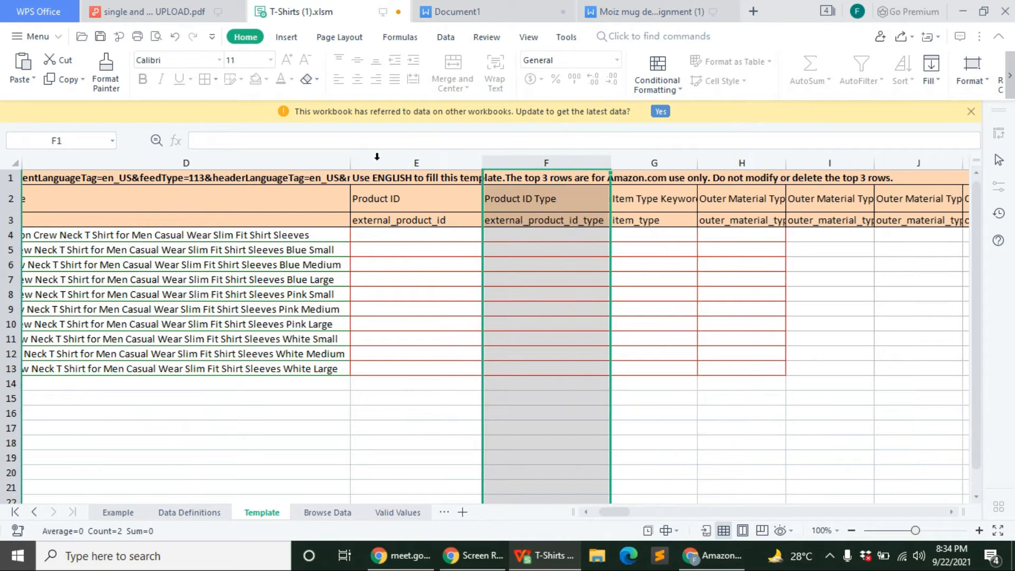
Set the Product ID Type in cell F4 to UPC and fill it down to F13
click(540, 253)
click(540, 225)
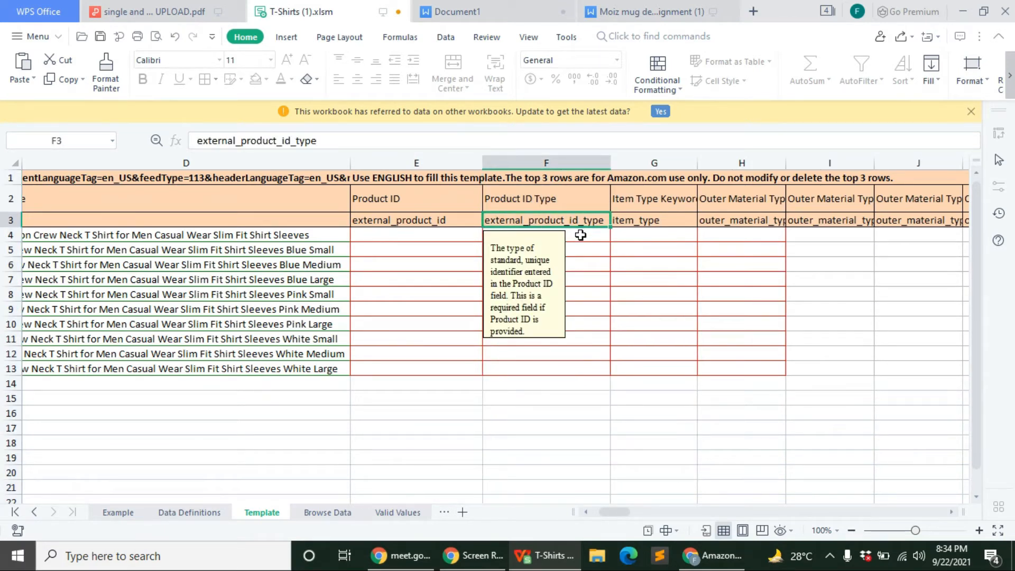
click(598, 235)
click(616, 240)
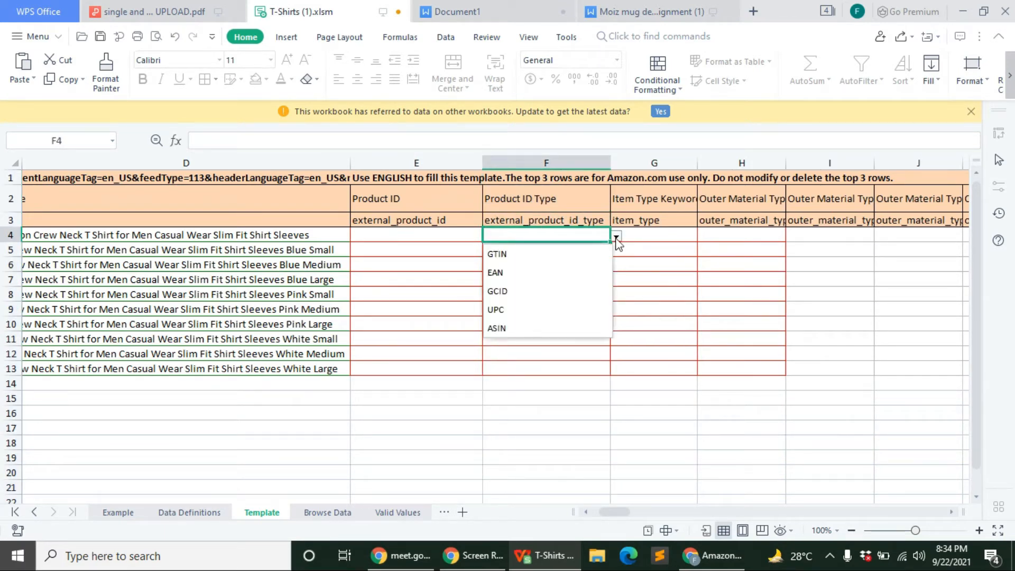
click(517, 315)
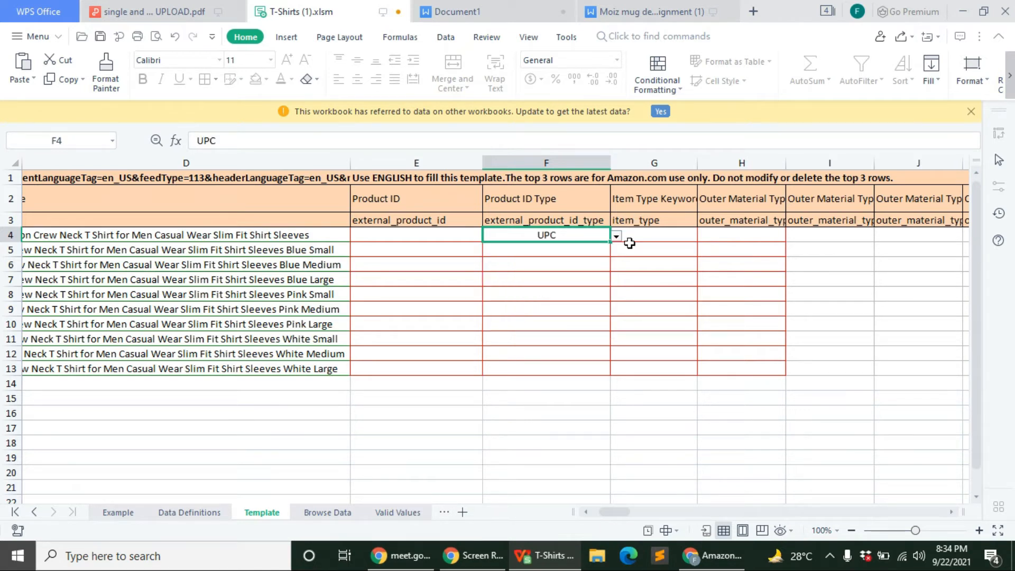
drag(609, 246, 612, 374)
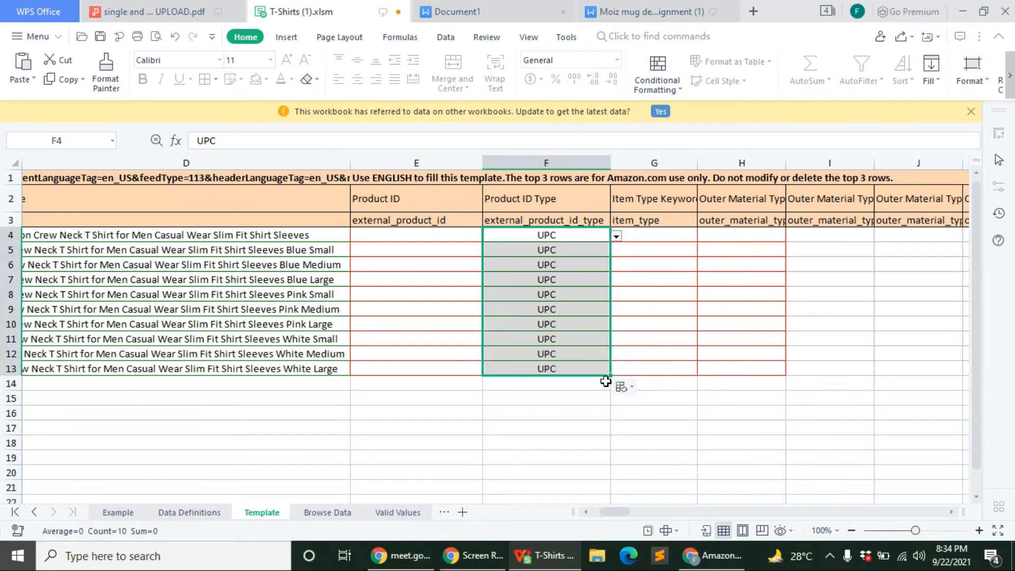
click(442, 233)
click(436, 253)
click(432, 282)
click(433, 323)
click(436, 366)
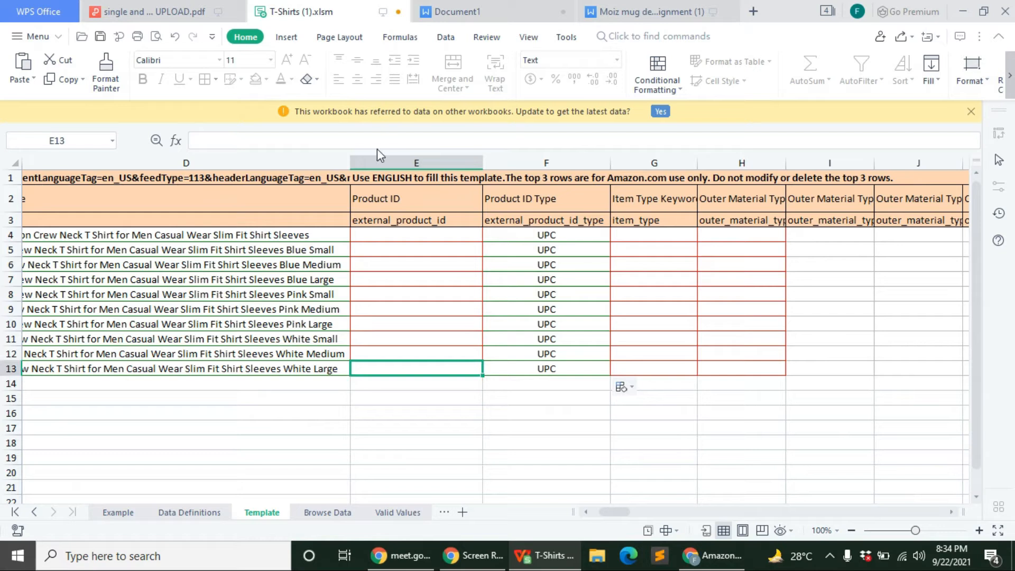
text(12)
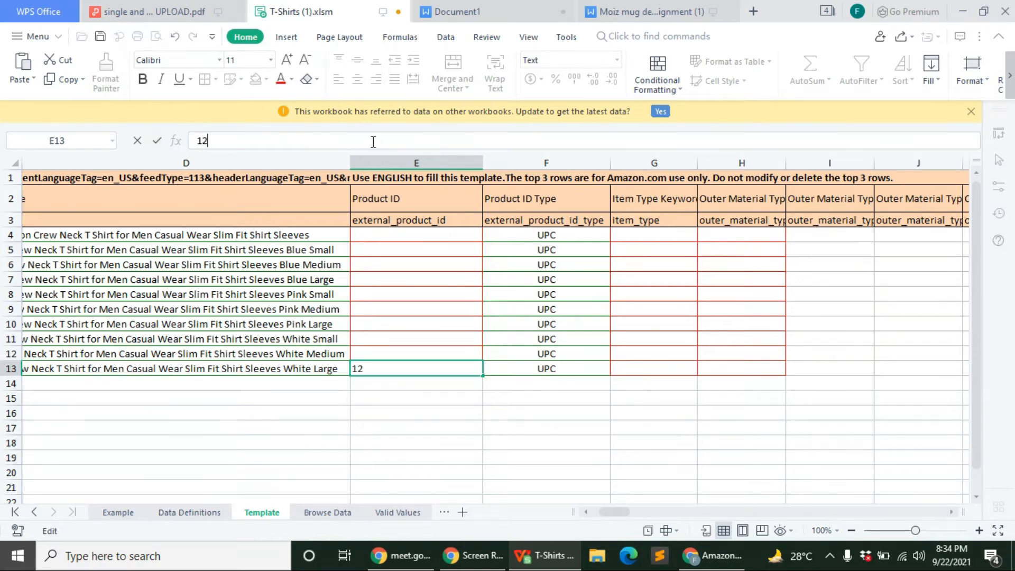
text(34567891)
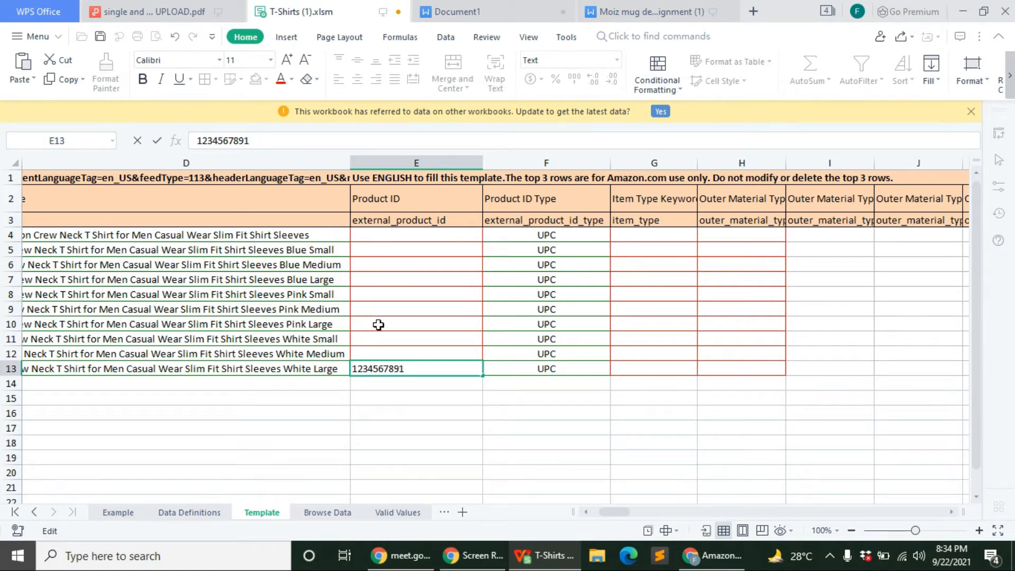
click(442, 380)
click(447, 368)
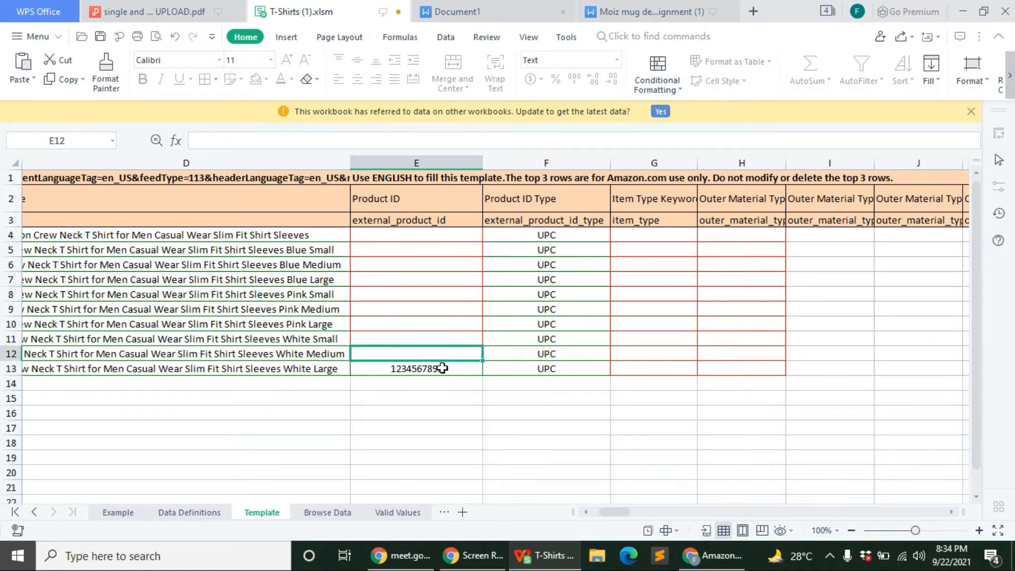
drag(455, 361, 480, 374)
click(494, 386)
click(453, 425)
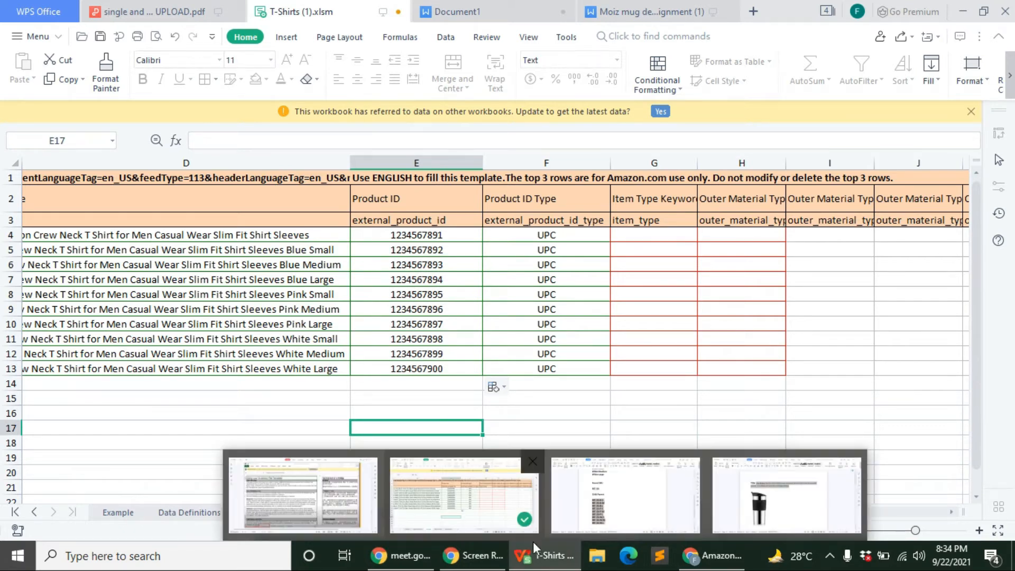
Set the Item Type Keyword in cell G4 to fashion-t-shirts and fill it down to G13
drag(605, 514, 607, 515)
click(529, 237)
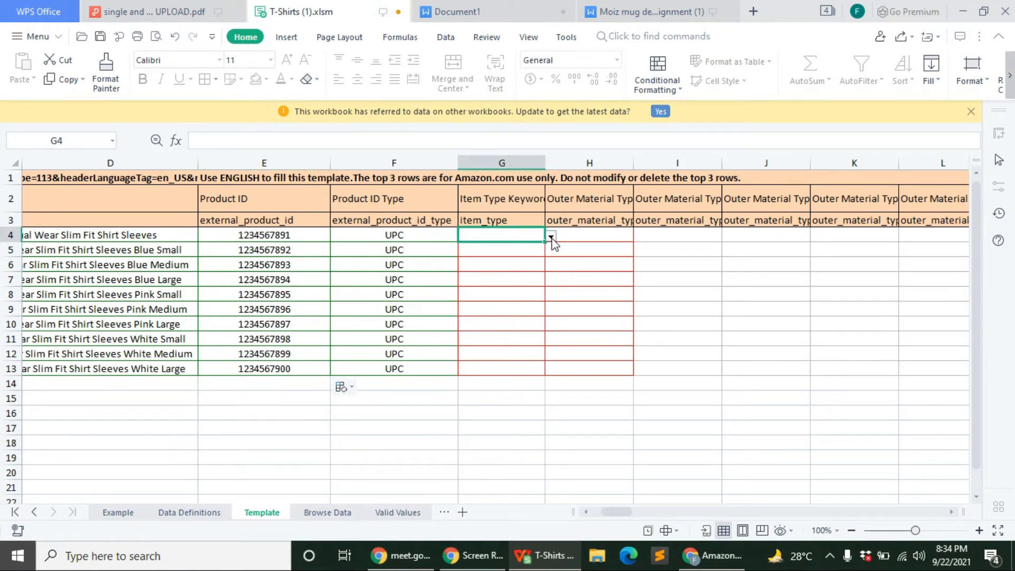
click(551, 238)
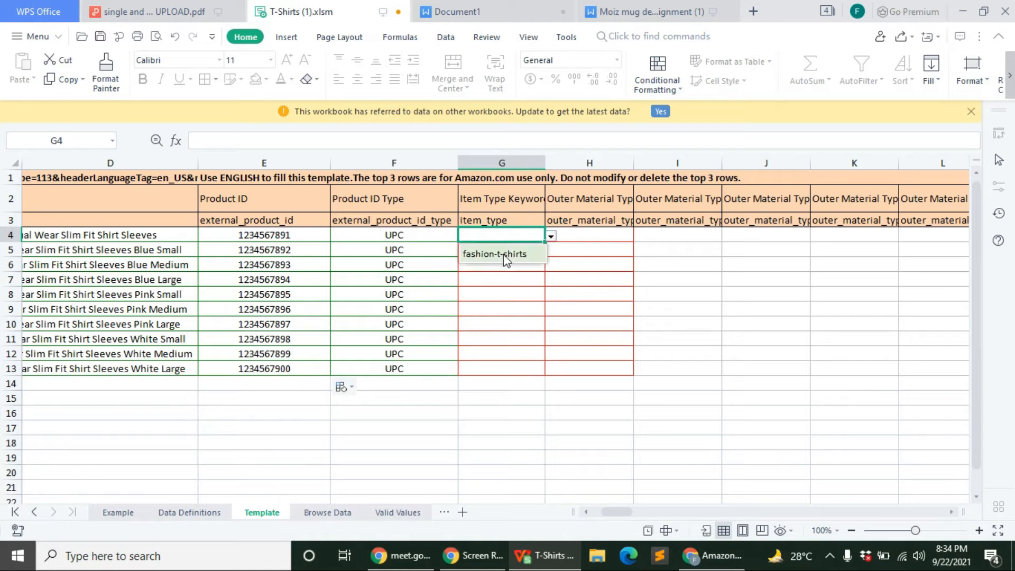
click(503, 255)
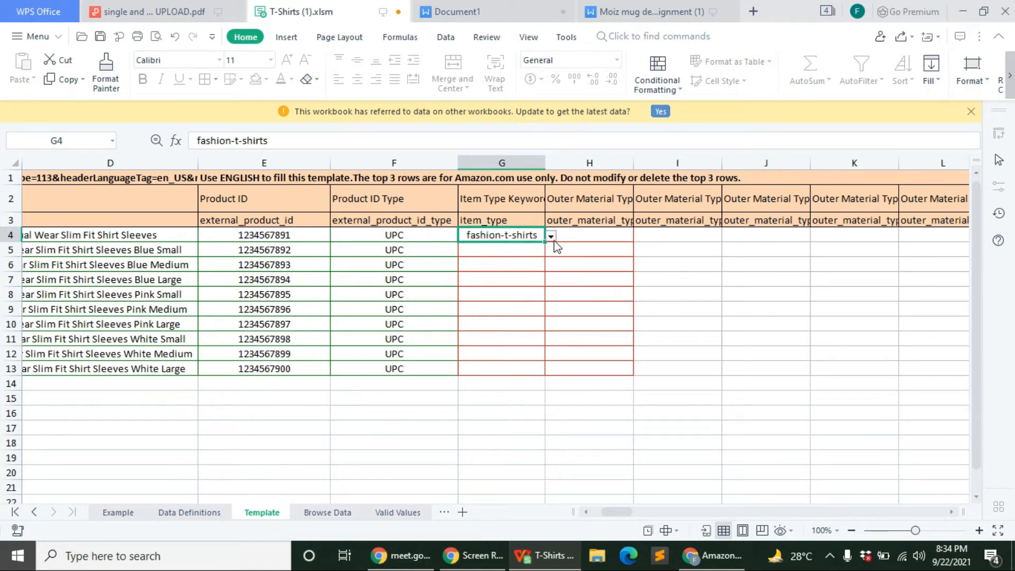
drag(545, 242, 537, 368)
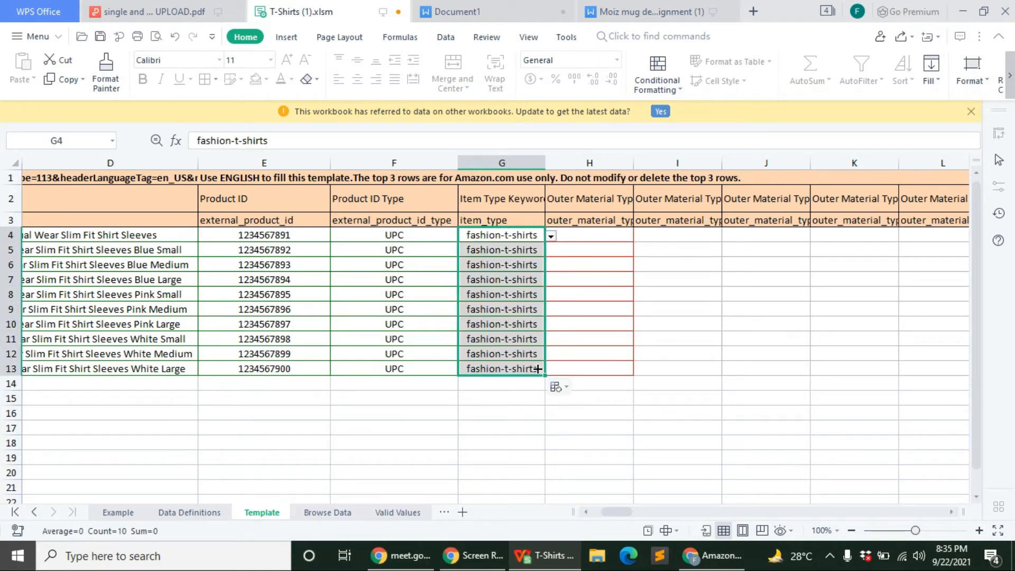
Widen the first Outer Material Type column (H) to fit its header and select cell H4
click(628, 157)
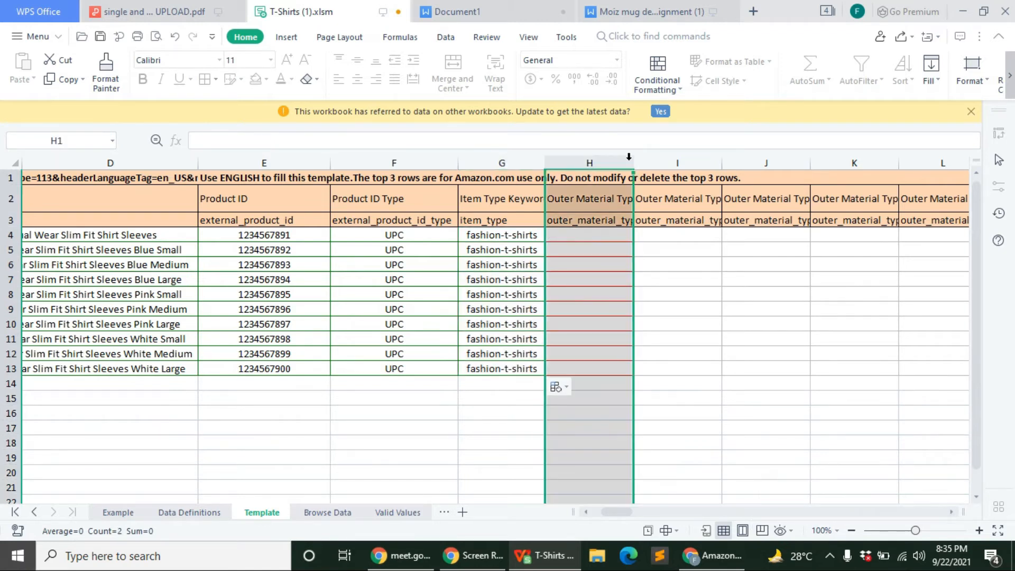
drag(633, 159, 670, 159)
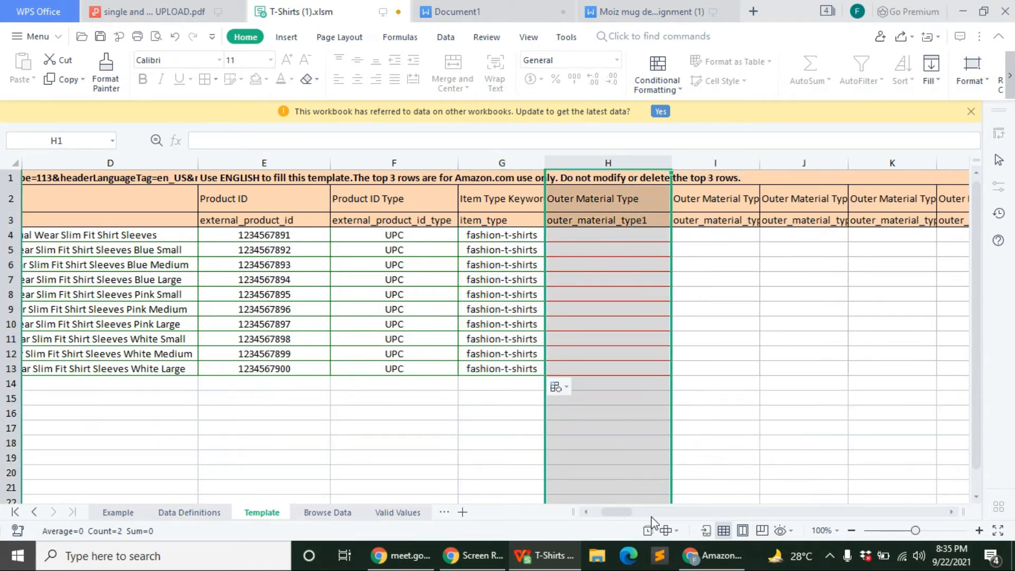
drag(620, 513, 623, 512)
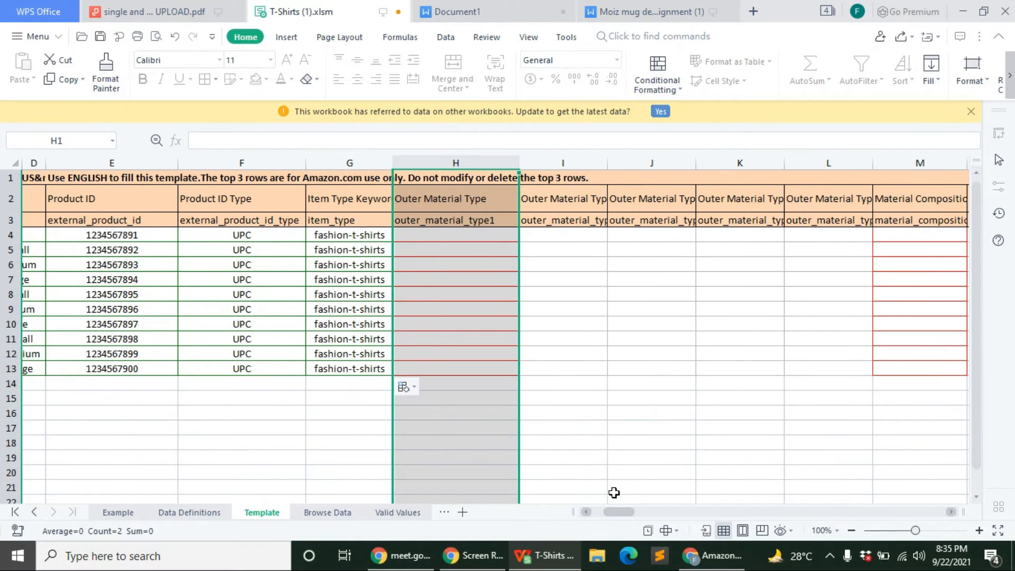
click(484, 240)
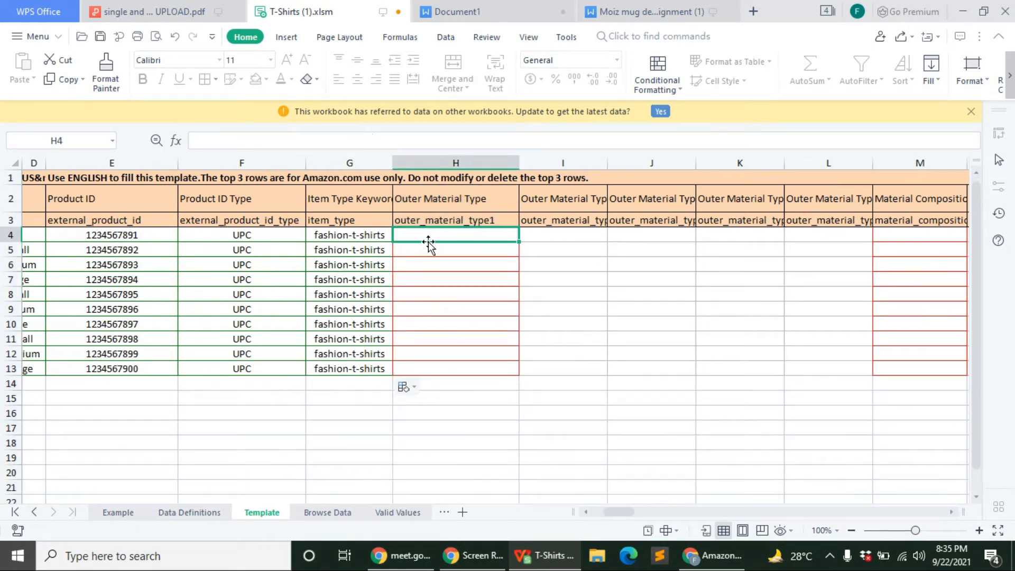
Set the first Outer Material Type in cell H4 to Cotton and fill it down to H13
click(540, 232)
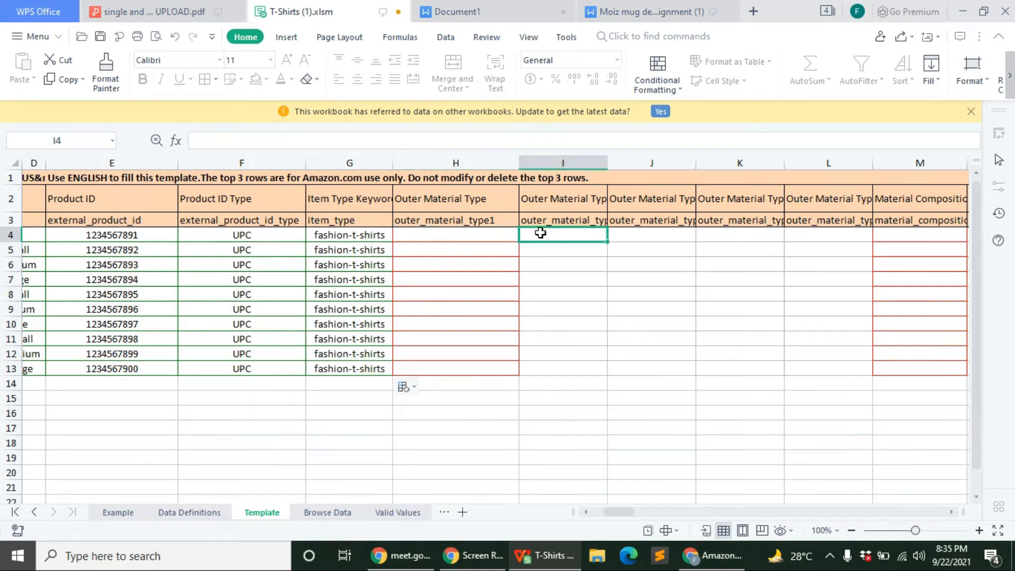
click(672, 239)
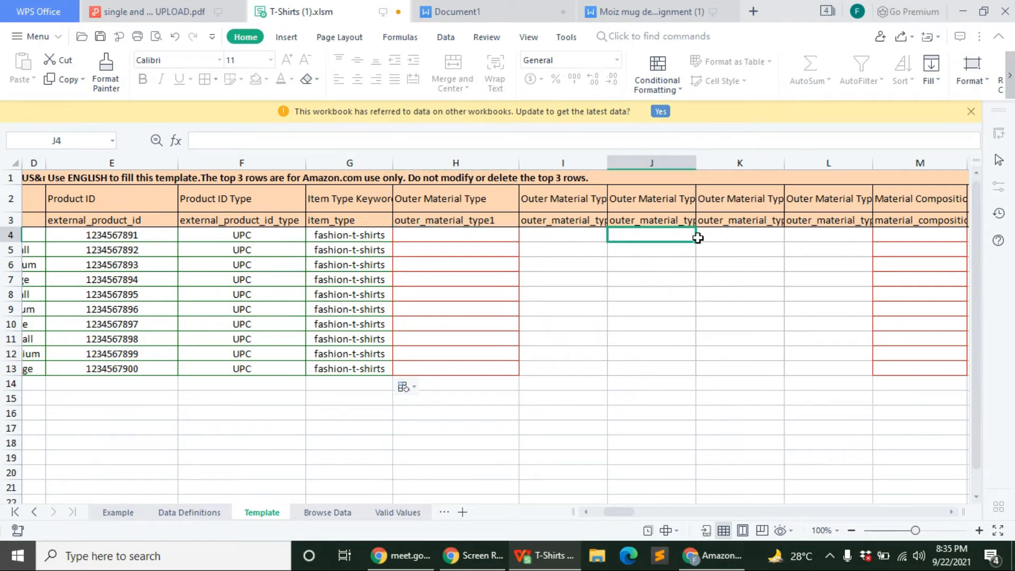
click(430, 234)
click(407, 145)
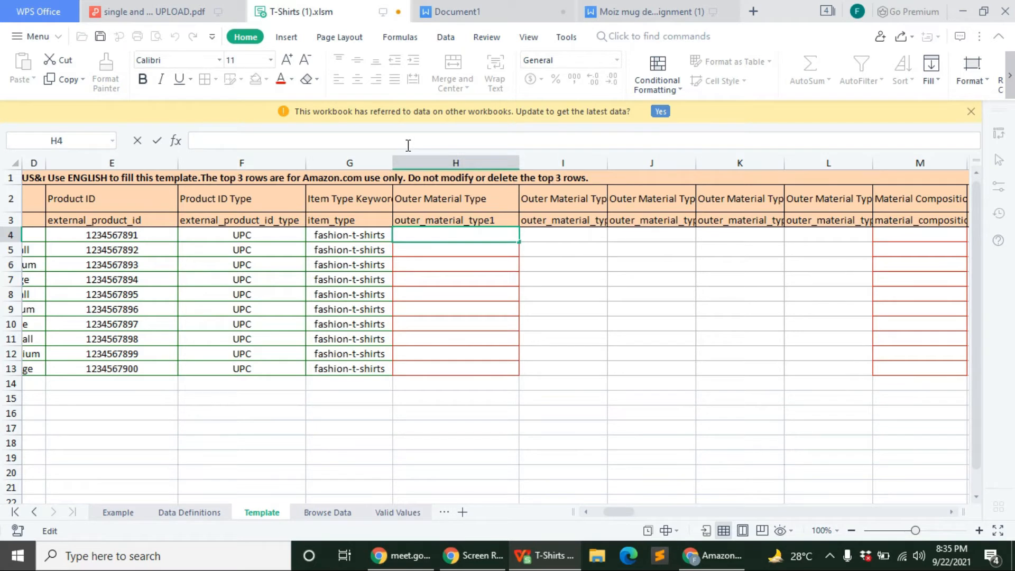
text(Cotton)
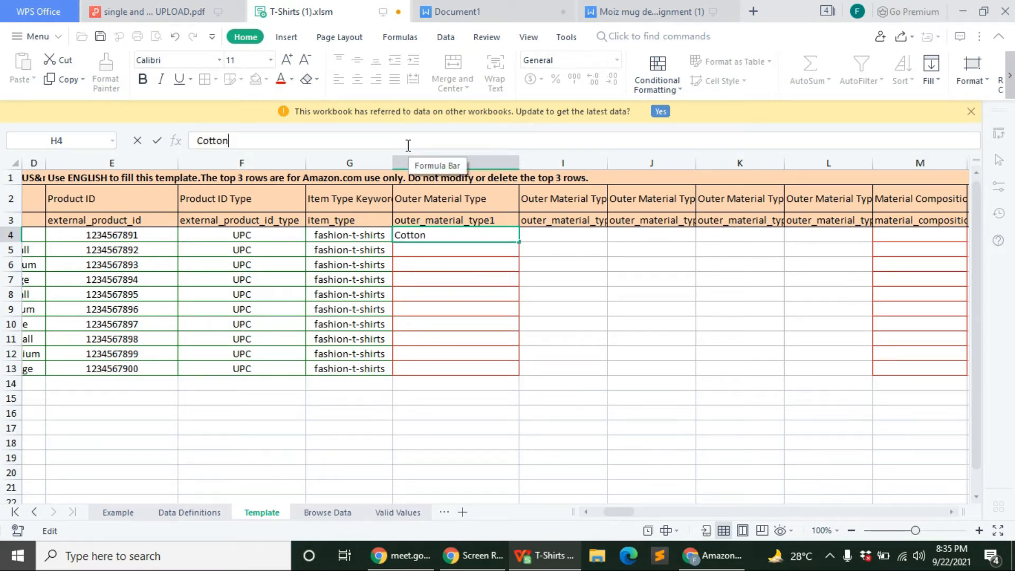
key(Return)
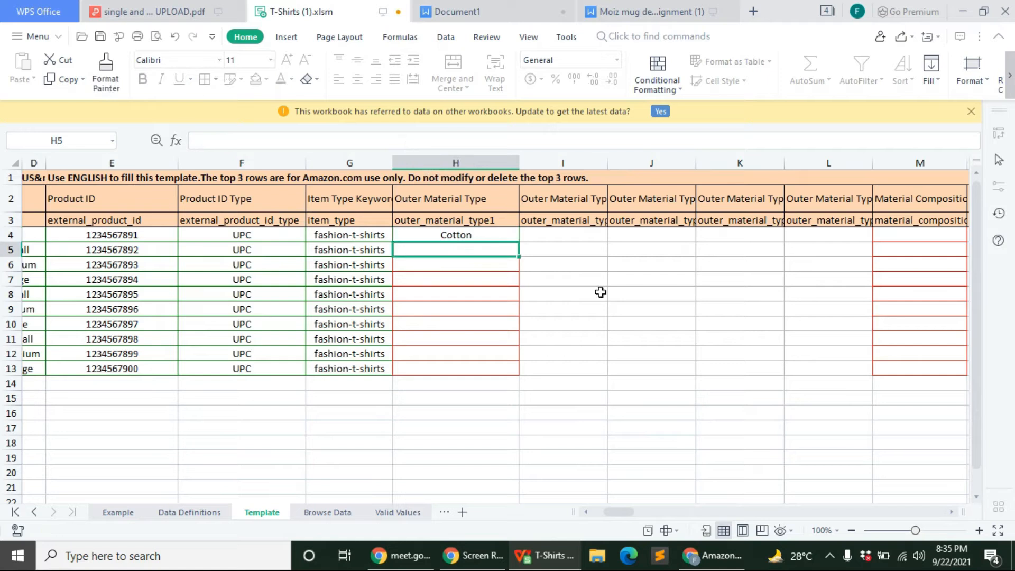
click(502, 237)
drag(518, 242, 520, 370)
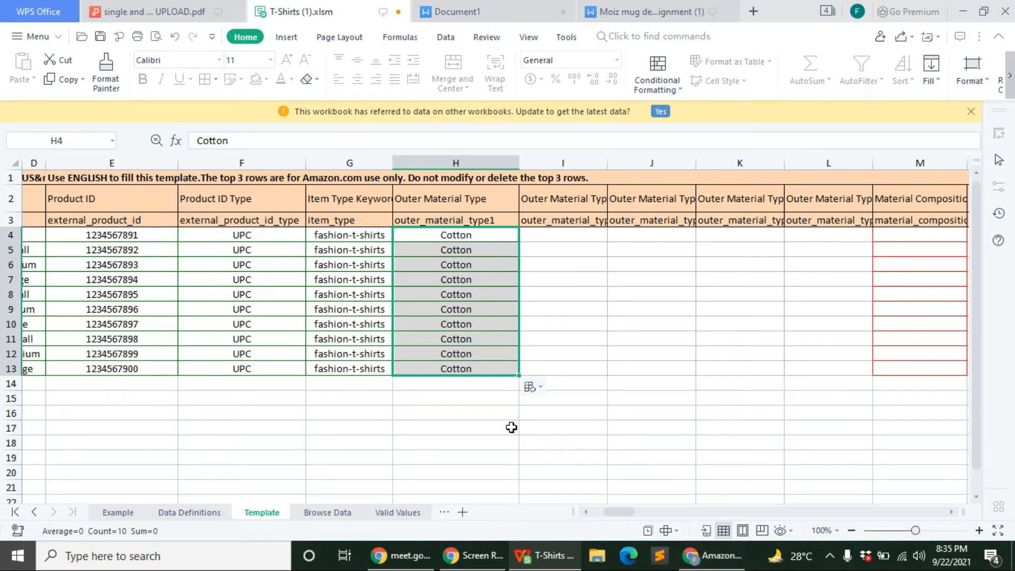
click(456, 417)
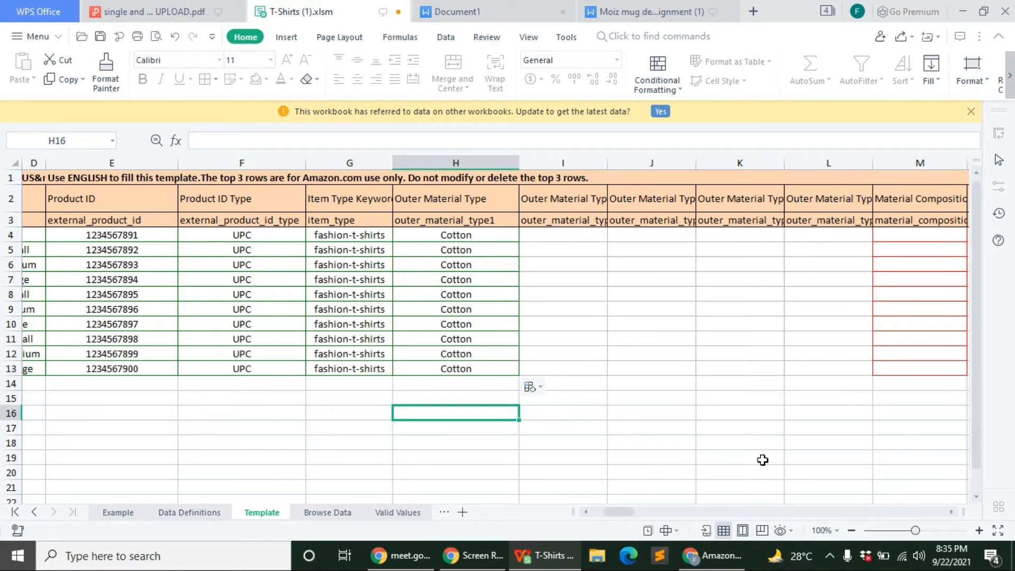
Set the second Outer Material Type in cell I4 to Polyester and fill it down to I13
drag(628, 513, 631, 513)
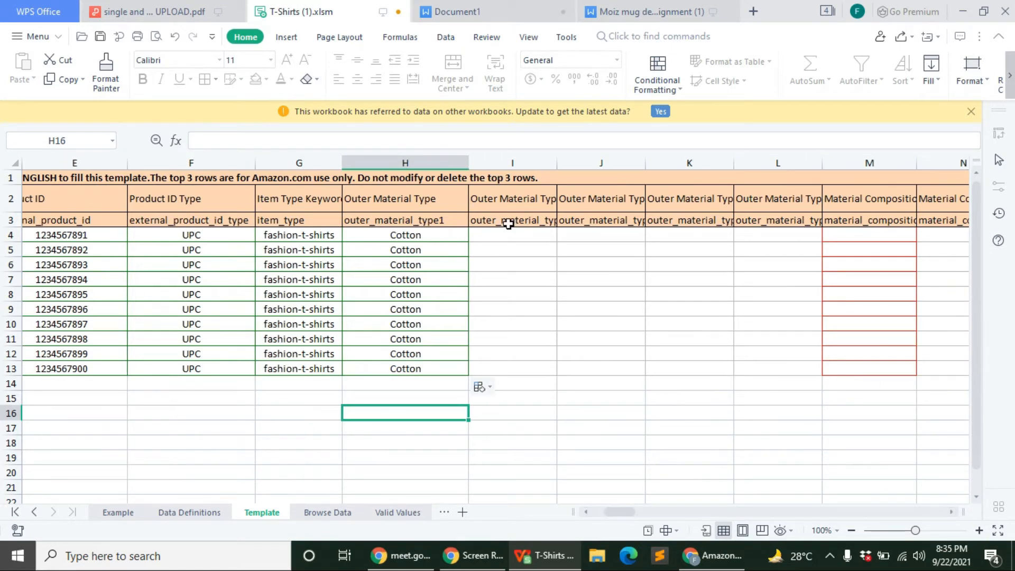
click(495, 229)
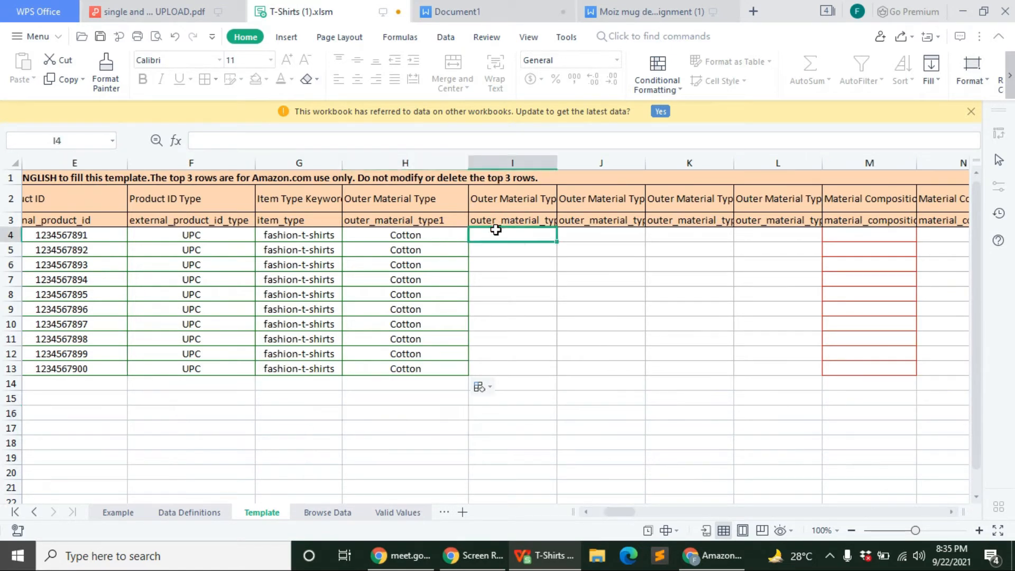
click(462, 142)
text(Polyester)
key(Return)
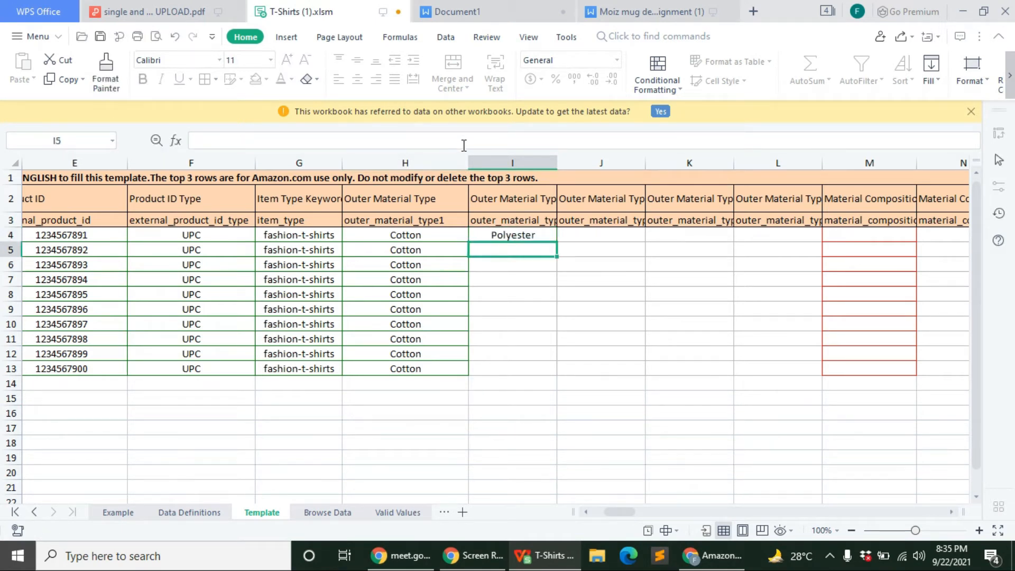
click(515, 238)
drag(556, 242, 552, 368)
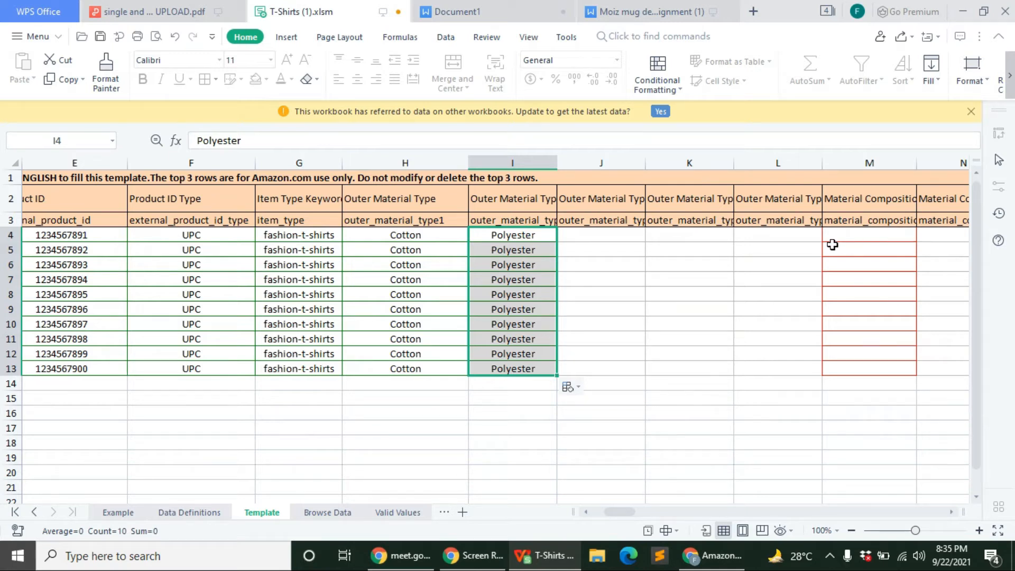
click(464, 293)
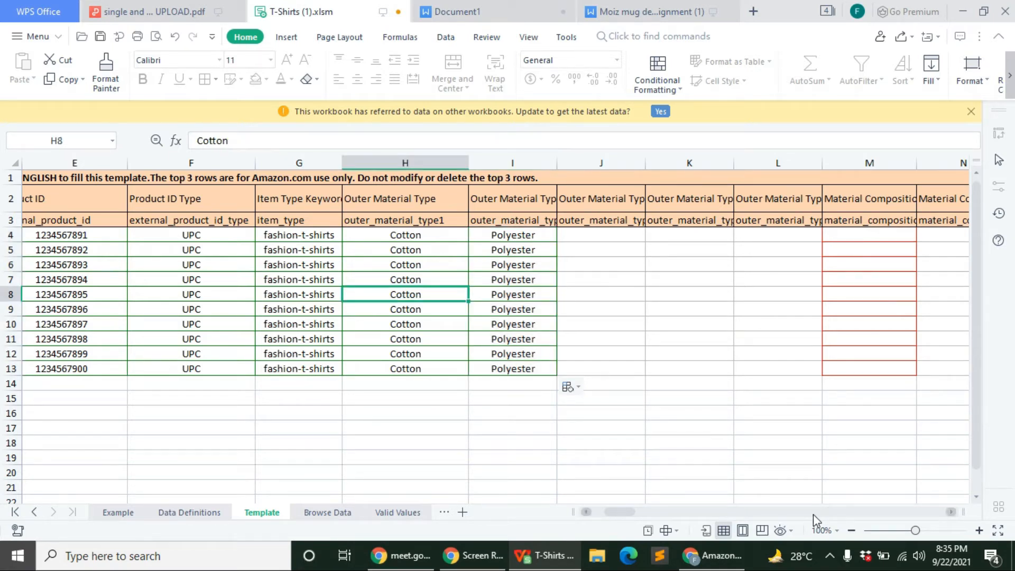
Enter 70% Cotton, 30% Polyester as the first Material Composition in cell M4
drag(626, 516, 626, 512)
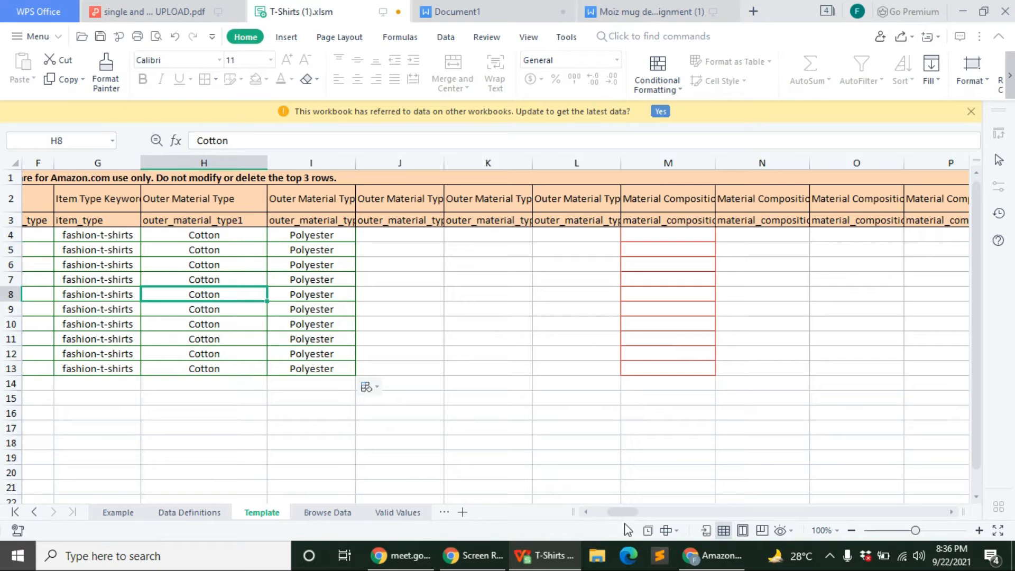
drag(624, 513, 626, 512)
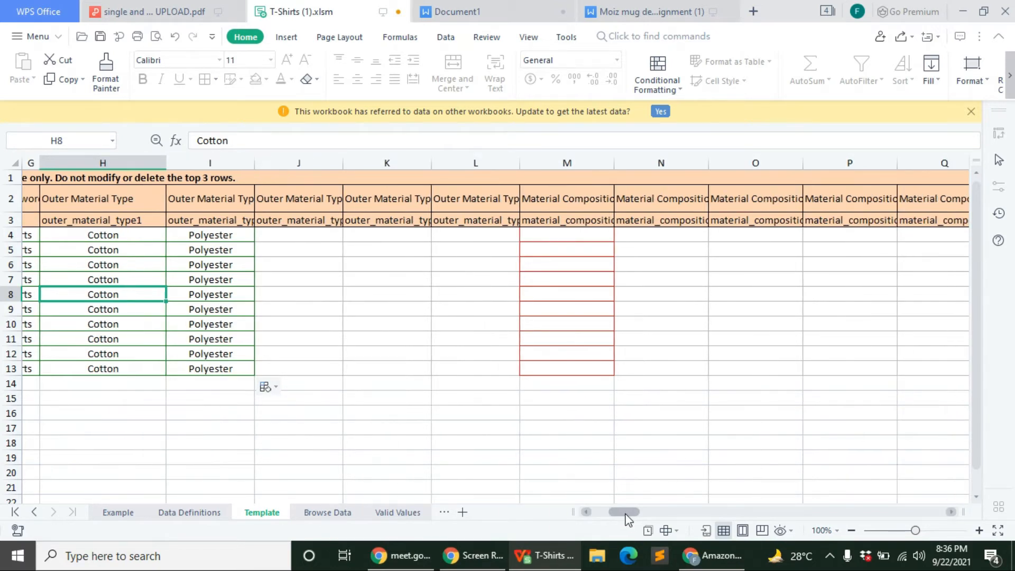
click(580, 233)
click(530, 140)
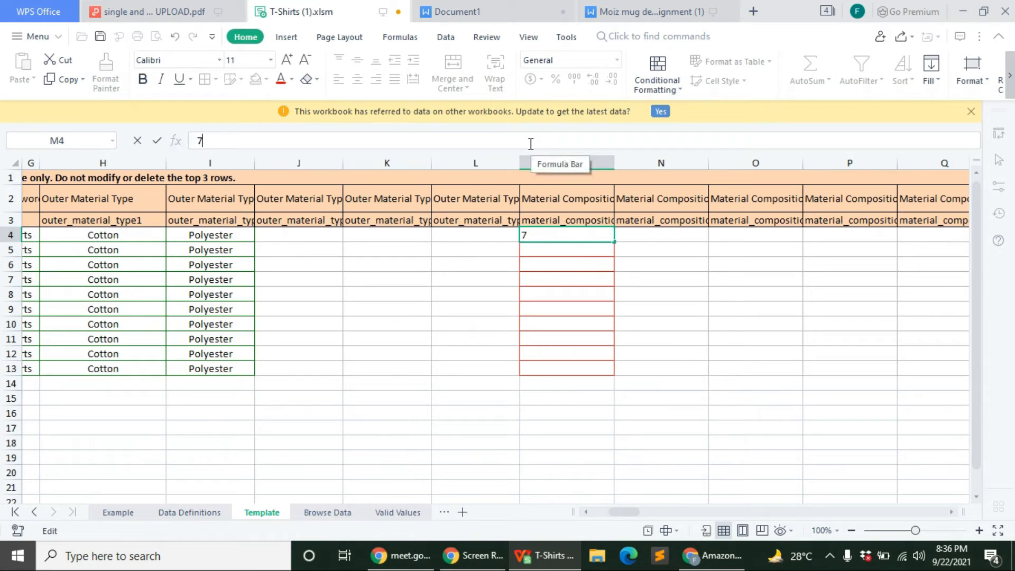
text(70% Cotton, 30%)
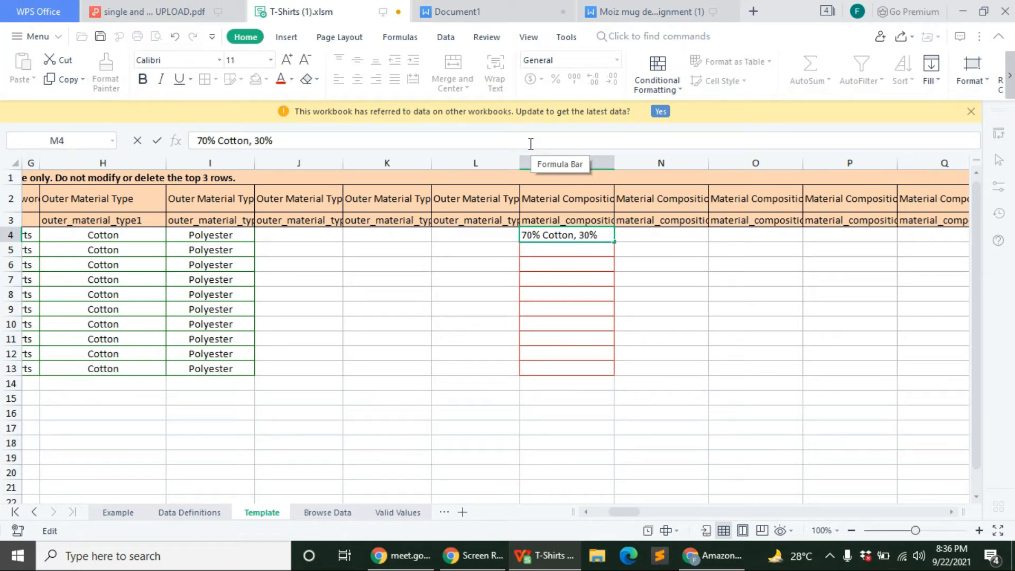
text(olyester)
key(Return)
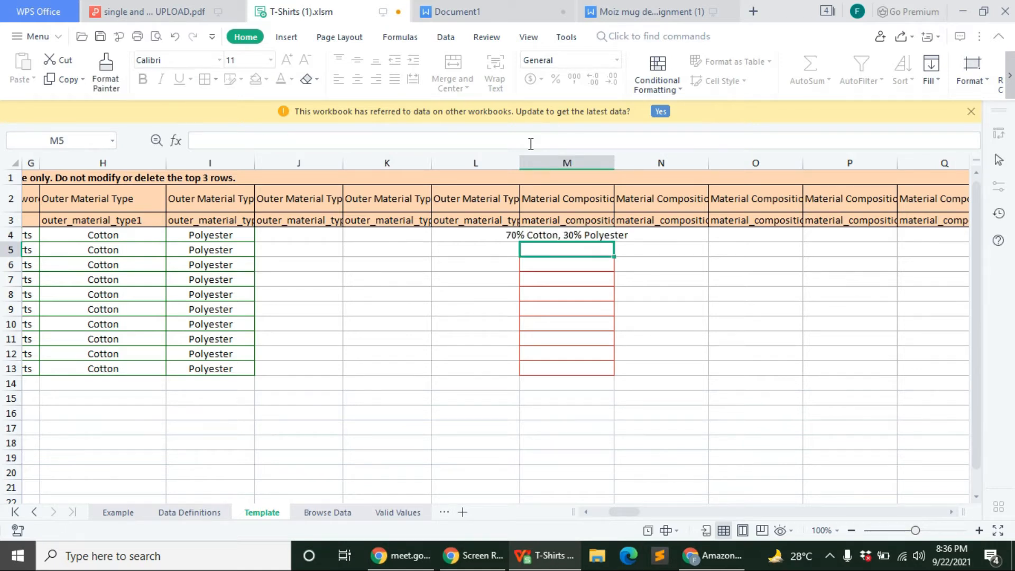
Widen column M to fit its text and fill the M4 composition down to M13 as identical copies instead of a series
drag(614, 161, 664, 174)
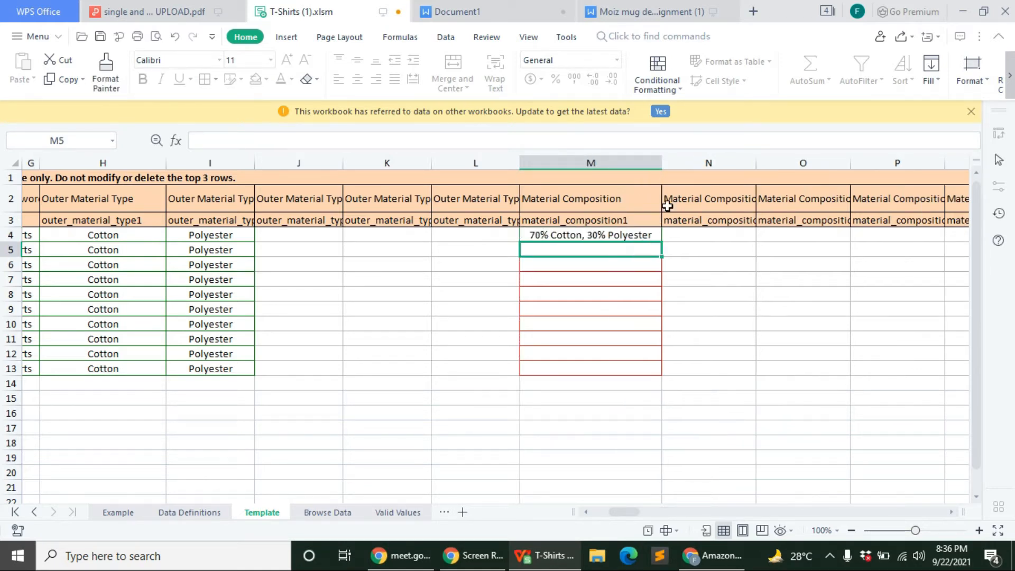
click(654, 235)
drag(661, 241, 659, 384)
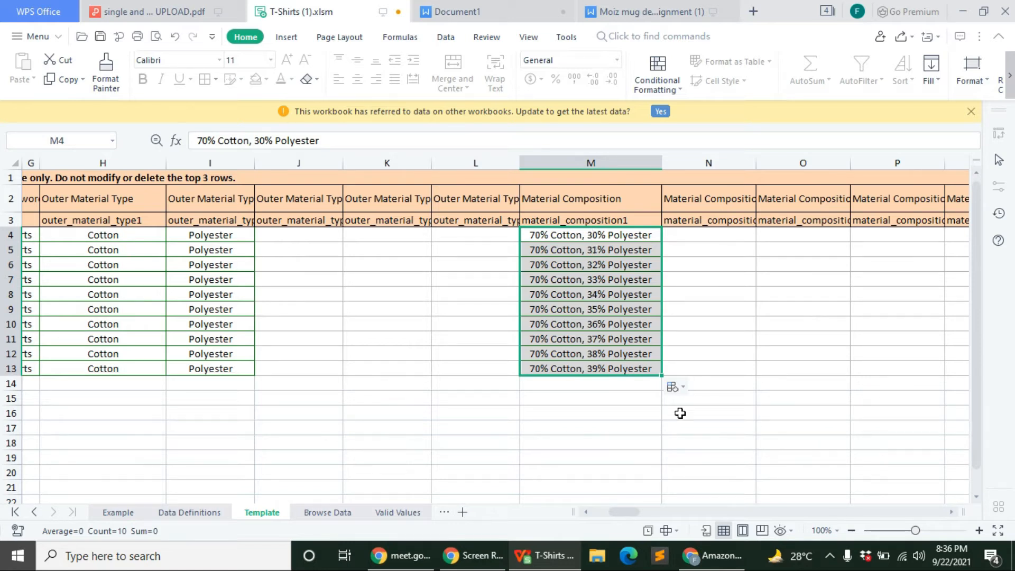
click(674, 387)
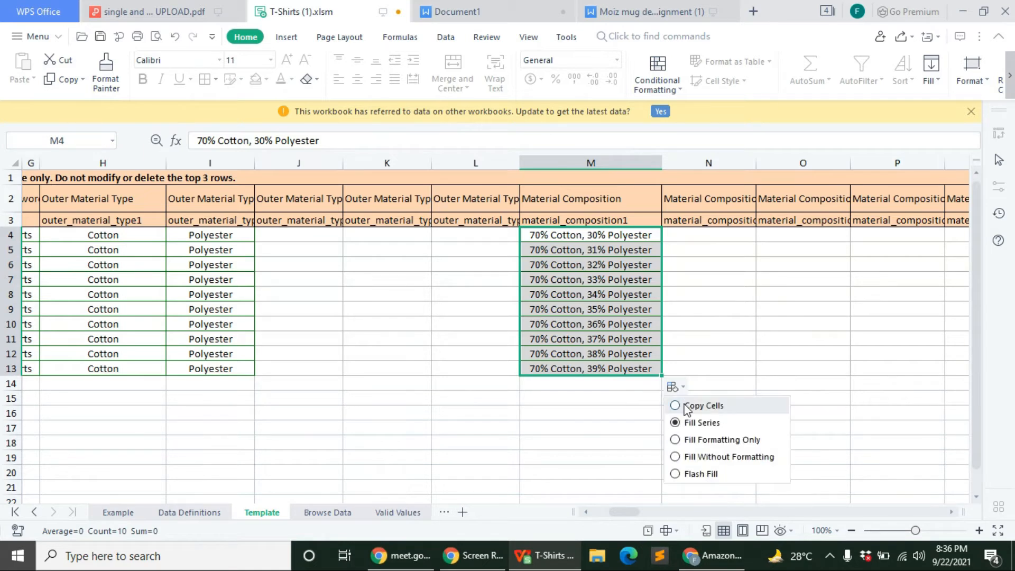
click(687, 406)
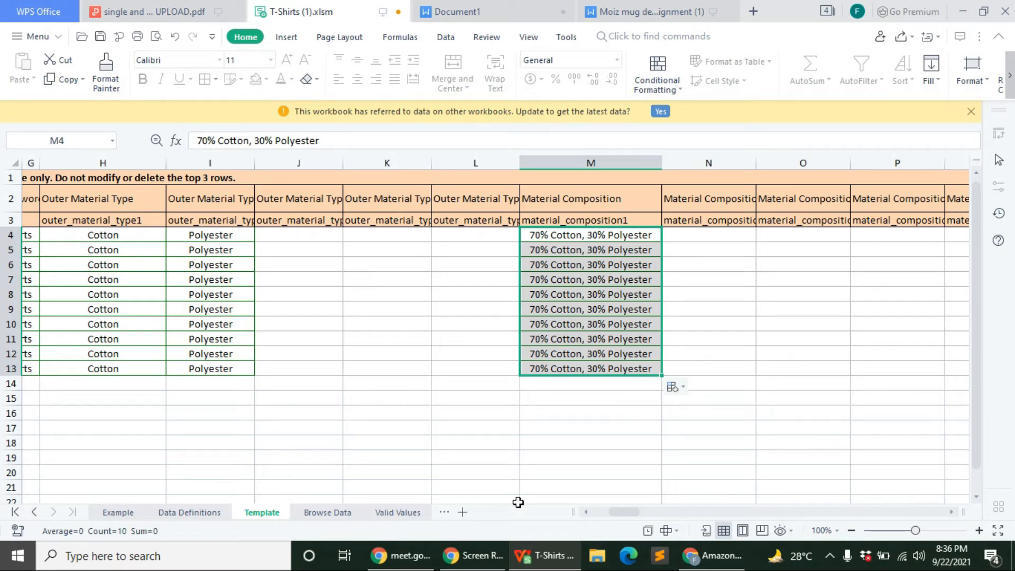
Widen the second Material Composition column (N) to fit its header
drag(623, 512, 627, 512)
click(480, 236)
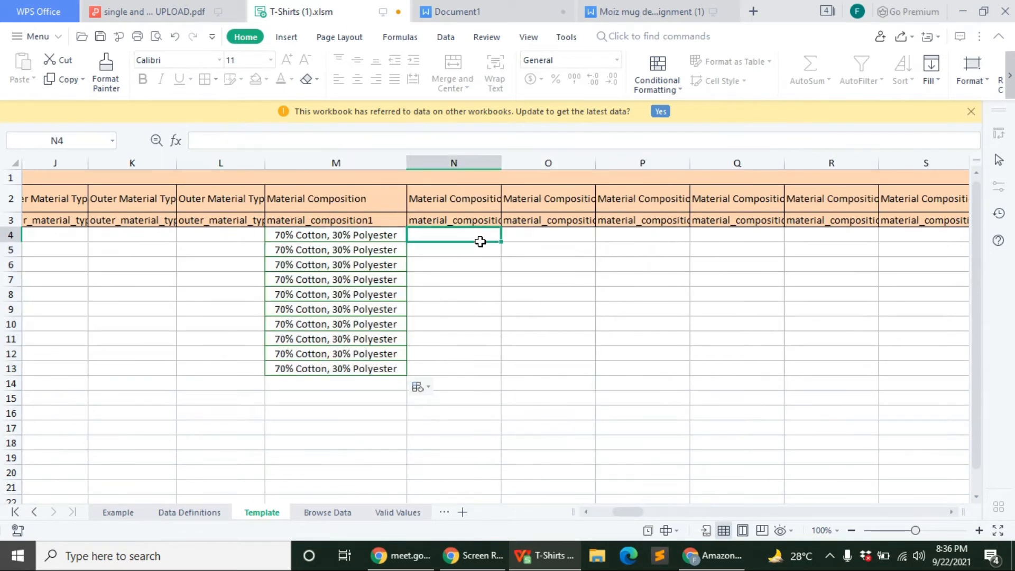
drag(501, 163, 512, 163)
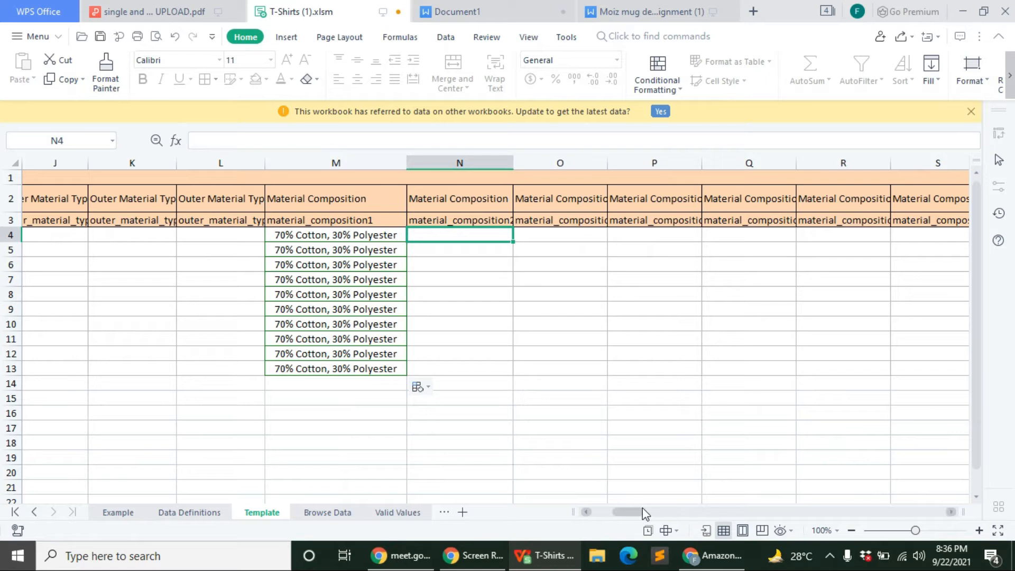
Widen the Department column (W), set cell W4 to mens and fill it down to W13
scroll(629, 514, right, 1)
drag(629, 513, 640, 511)
drag(512, 162, 541, 163)
click(512, 235)
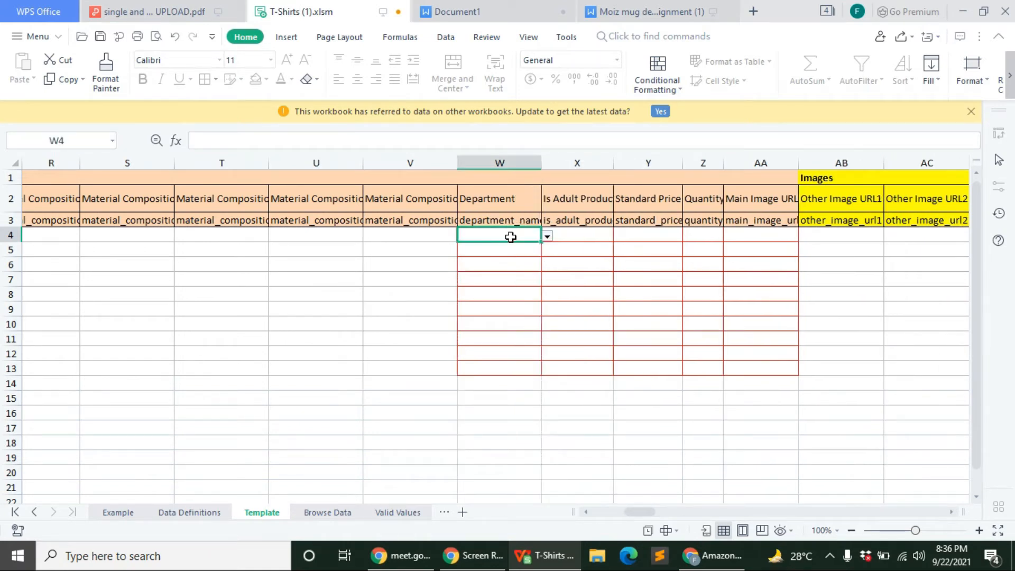
click(548, 236)
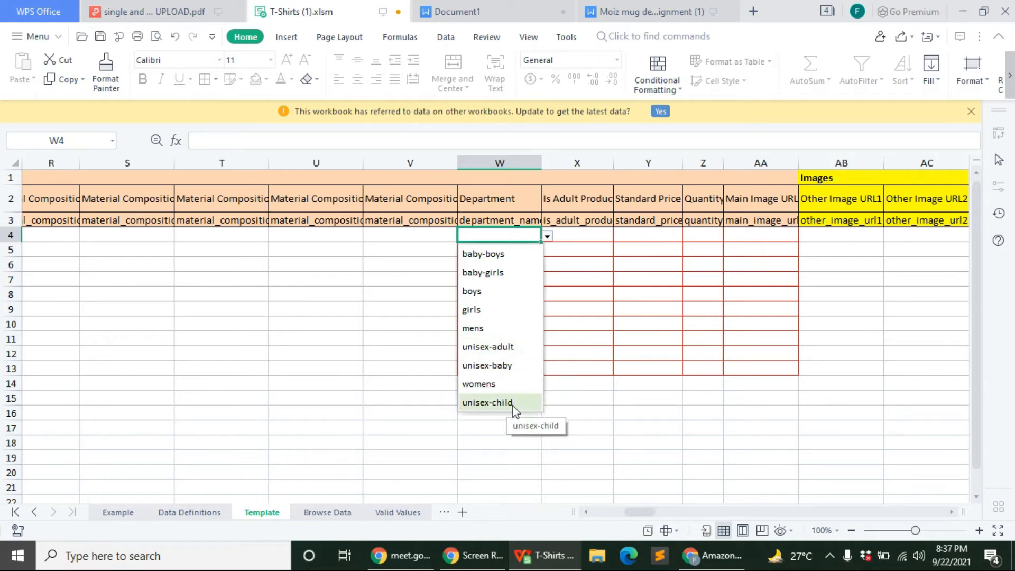
click(482, 330)
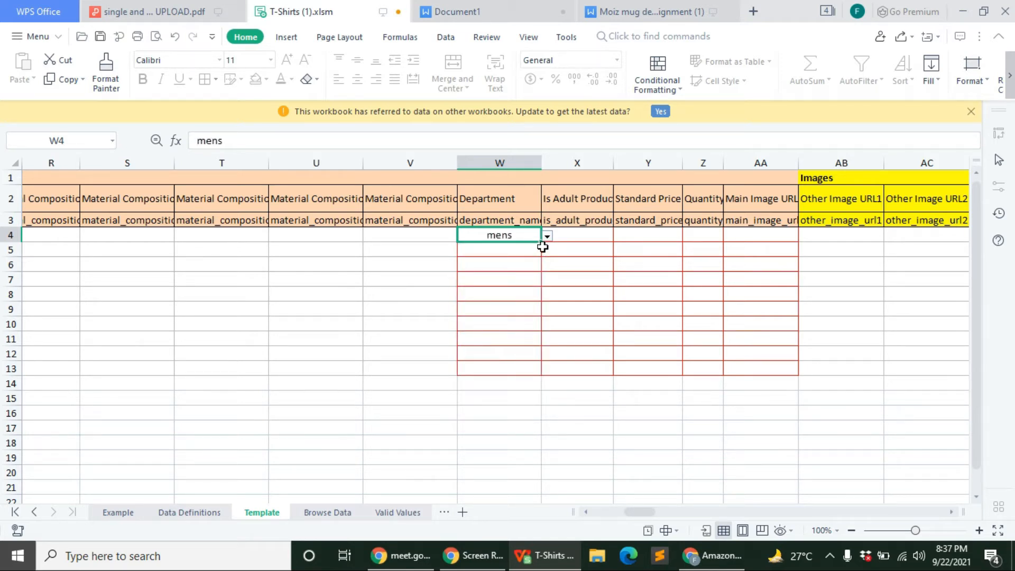
drag(540, 240, 533, 370)
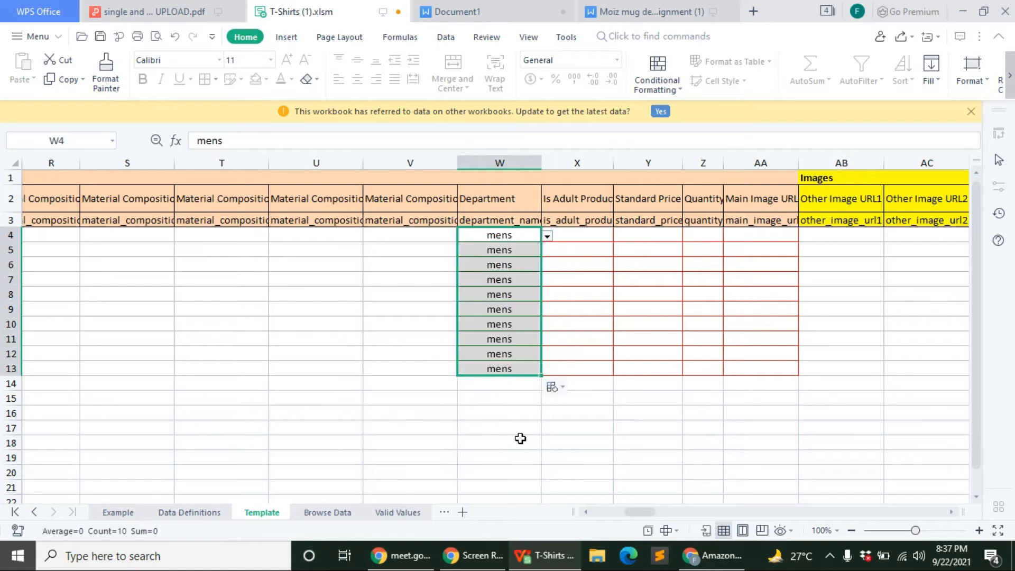
click(519, 438)
Widen the Is Adult Product column (X), set cell X4 to Yes and fill it down to X13
click(601, 158)
drag(611, 154, 688, 153)
click(574, 232)
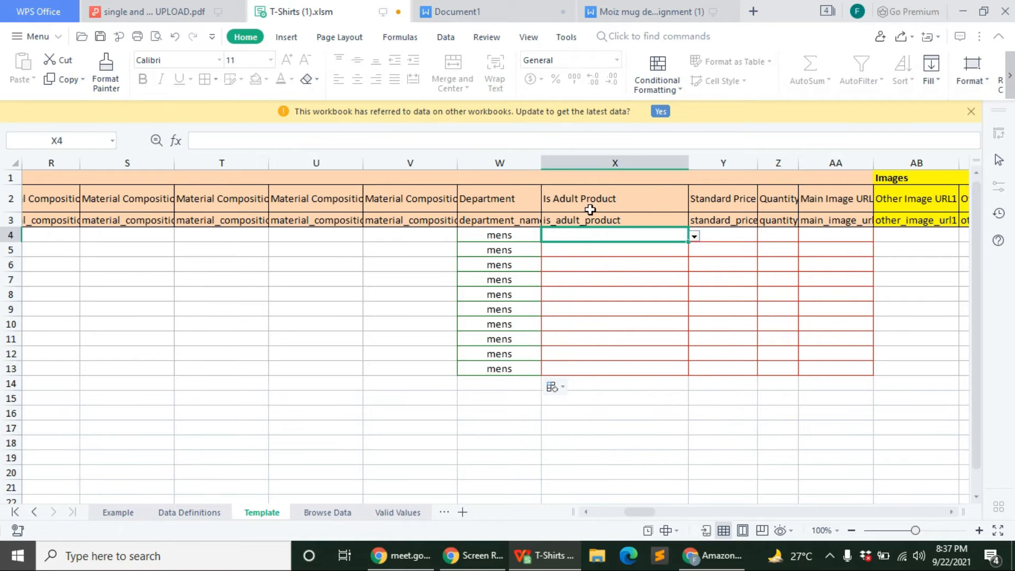
click(694, 236)
click(664, 254)
drag(688, 243, 692, 375)
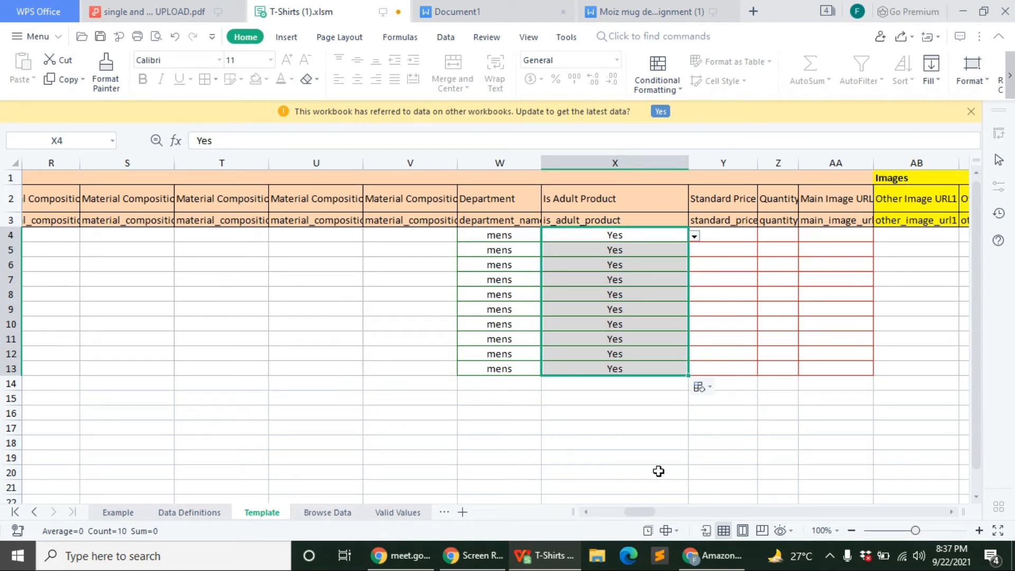
Narrow the Is Adult Product column (X) slightly
drag(630, 514, 631, 514)
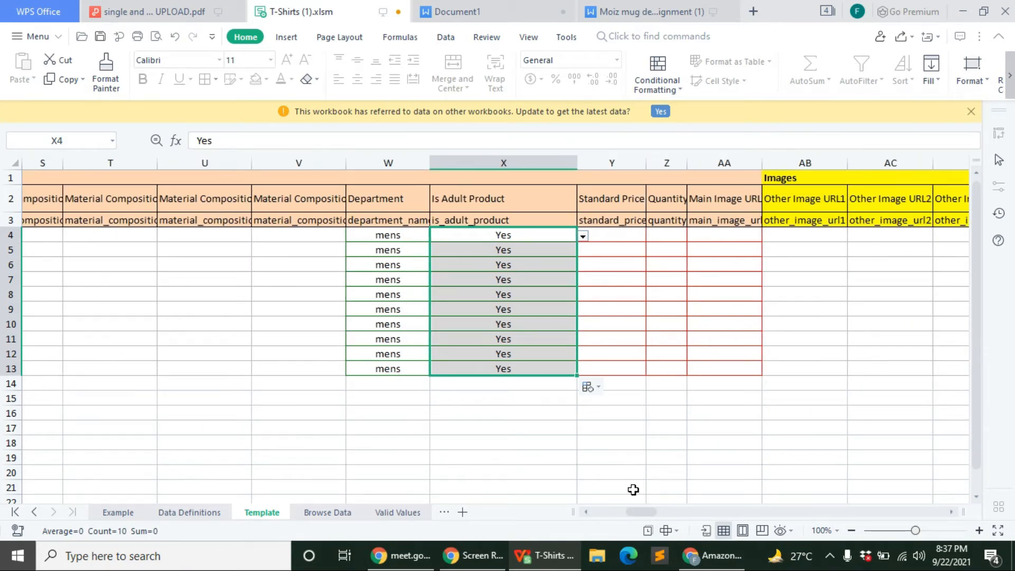
drag(576, 157, 549, 159)
click(566, 266)
Set the Standard Price in cell Y4 to 20
click(592, 233)
click(420, 140)
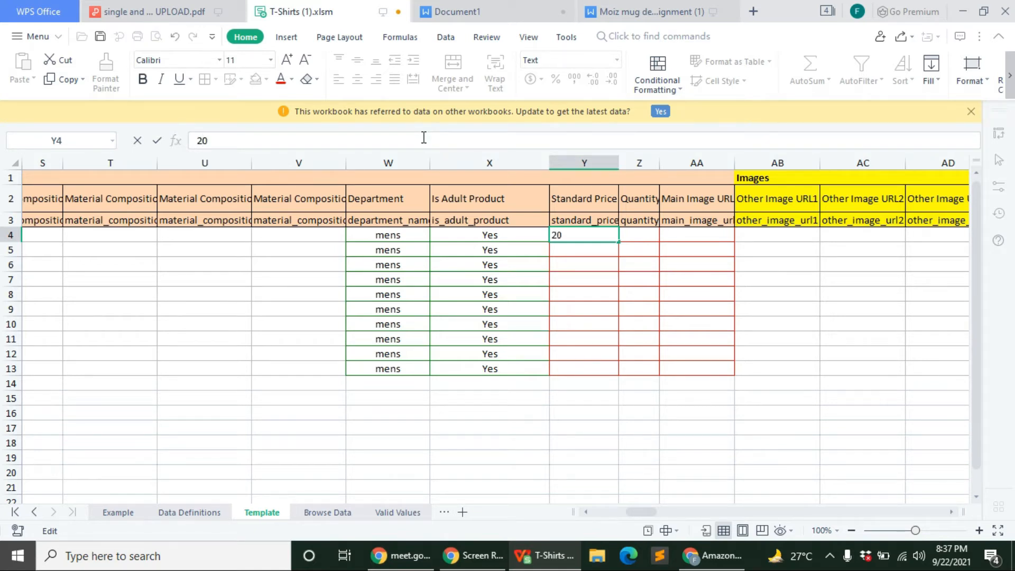
click(695, 412)
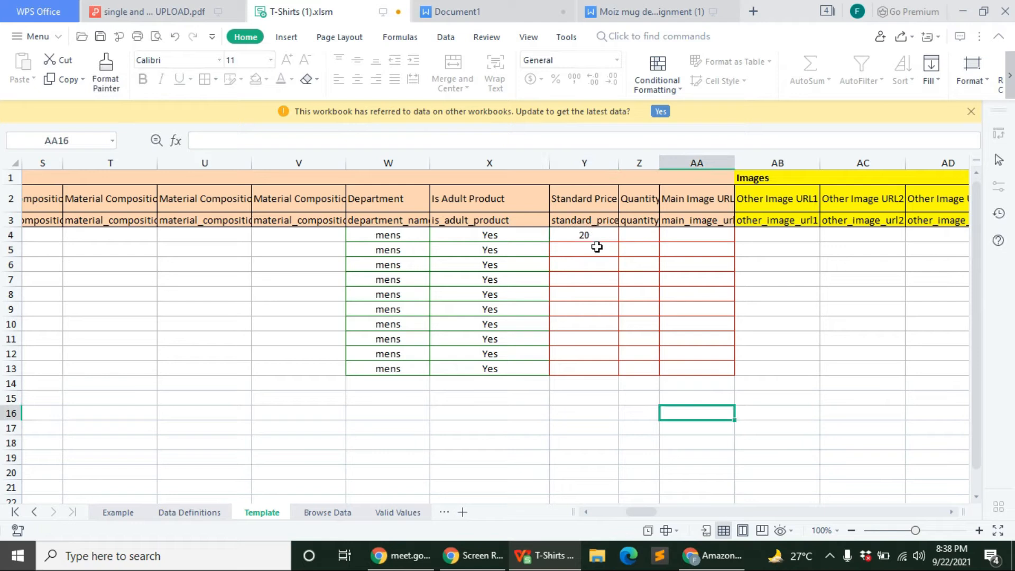
click(604, 239)
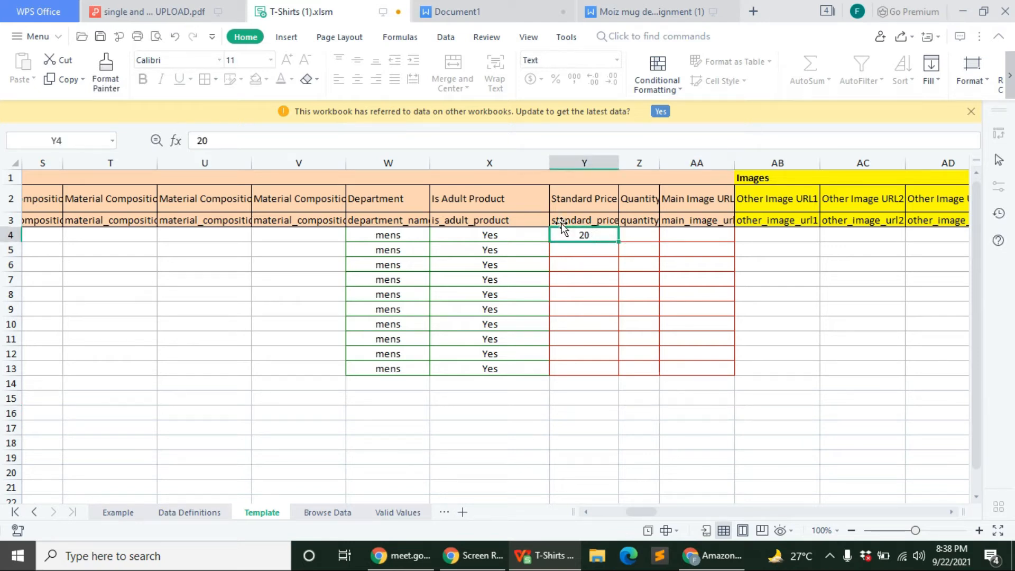
click(210, 140)
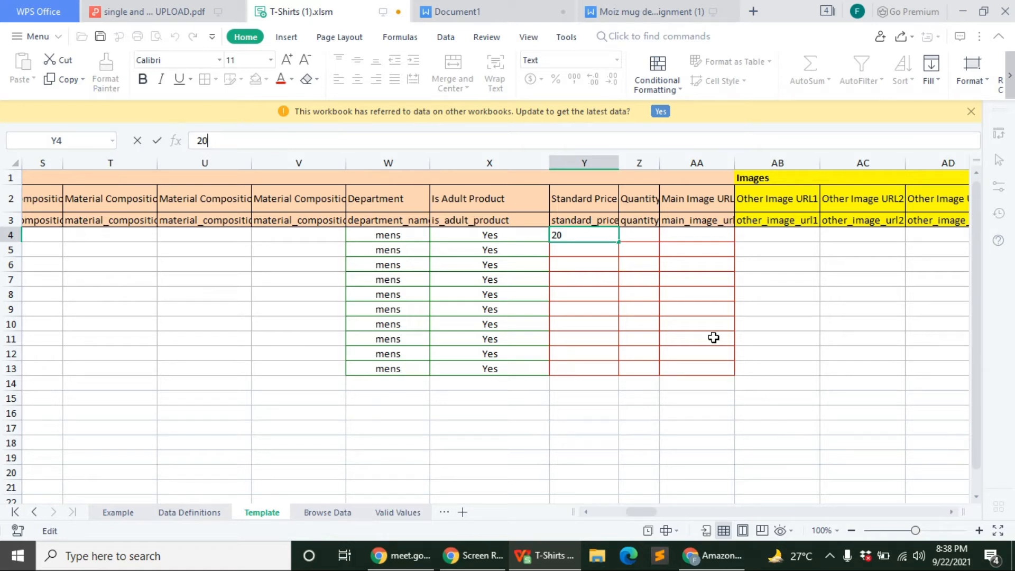
click(629, 278)
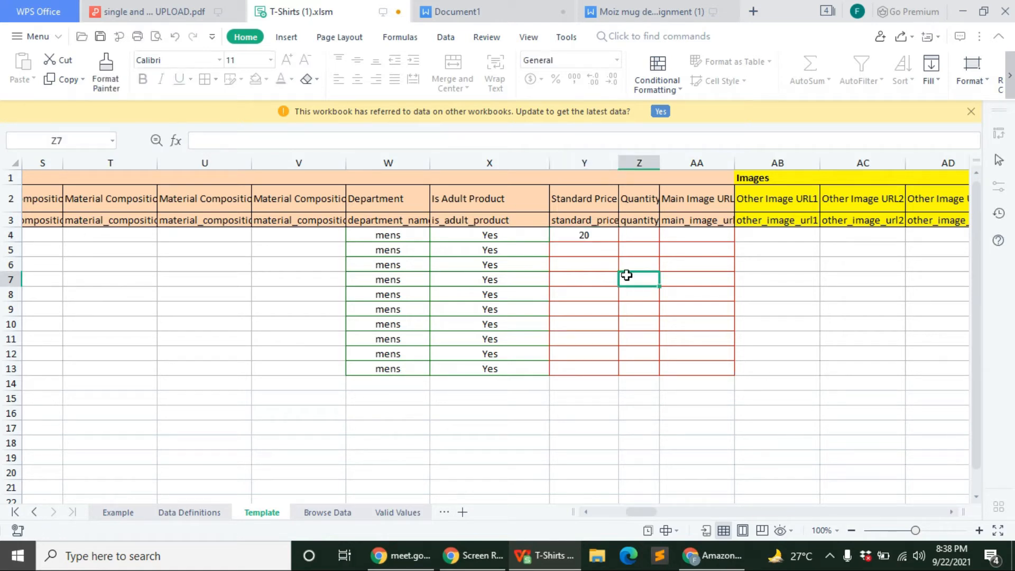
click(610, 238)
drag(619, 240, 618, 373)
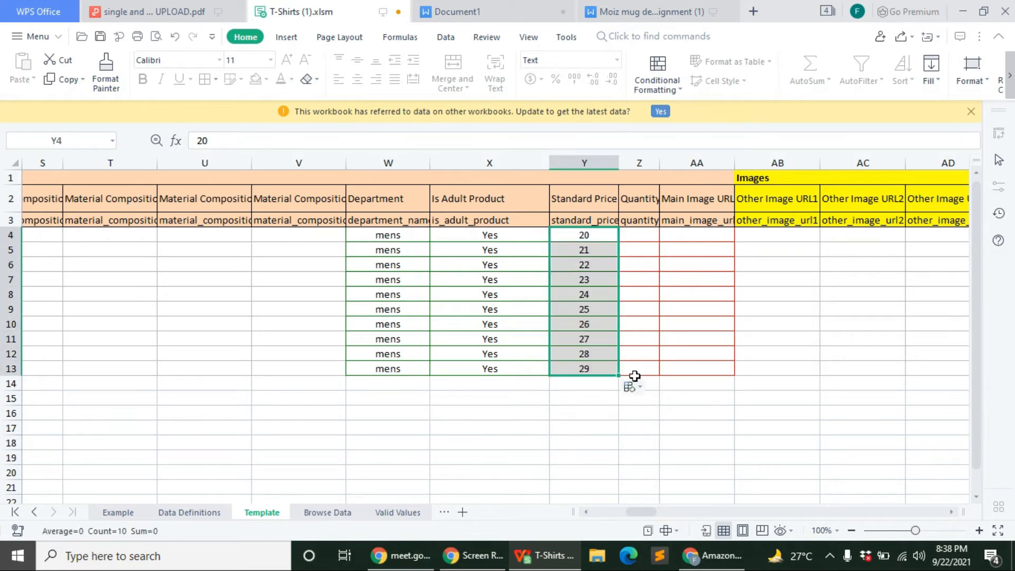
click(634, 374)
Fill the Standard Price of 20 from cell Y4 down to Y13 as identical copies instead of a series
click(603, 236)
drag(618, 242, 617, 373)
click(630, 387)
click(639, 405)
click(558, 414)
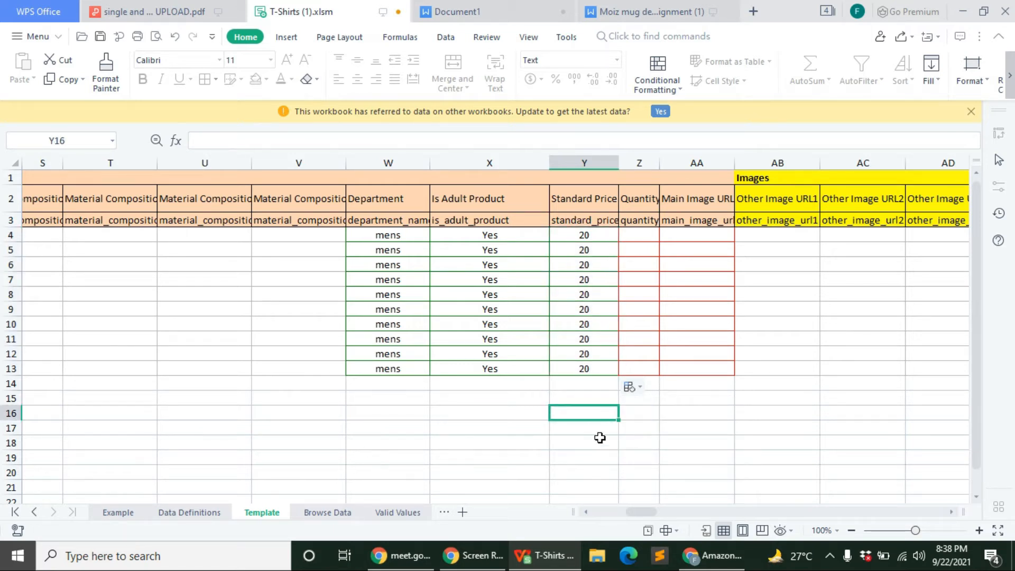
Widen the Quantity column (Z) and set cell Z4 to 40
click(645, 159)
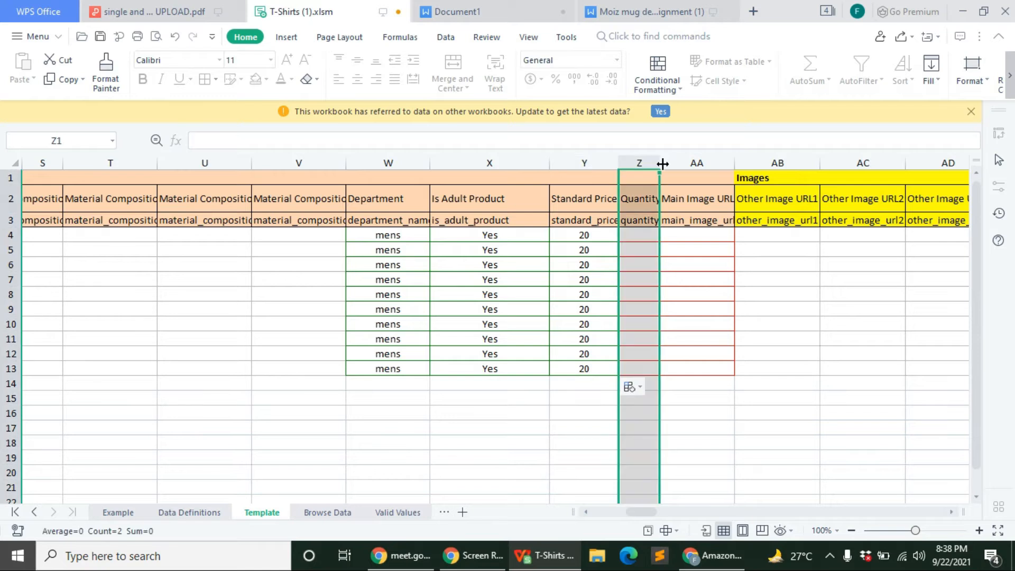
drag(662, 164, 735, 164)
click(664, 238)
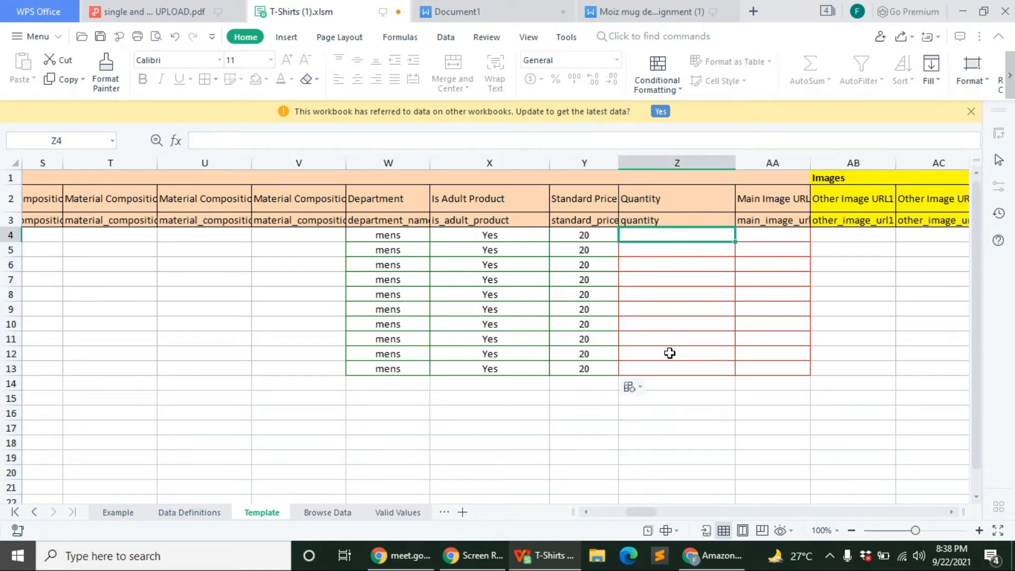
click(670, 370)
click(670, 238)
click(501, 137)
text(40)
key(Return)
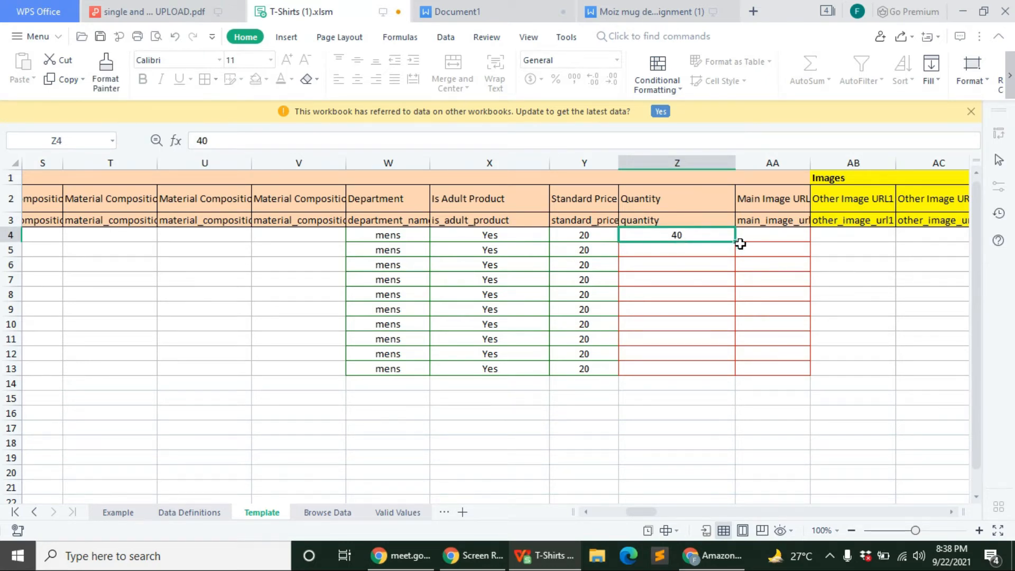
Fill the quantity 40 from cell Z4 down to Z13 as identical copies instead of a series
drag(737, 243, 746, 376)
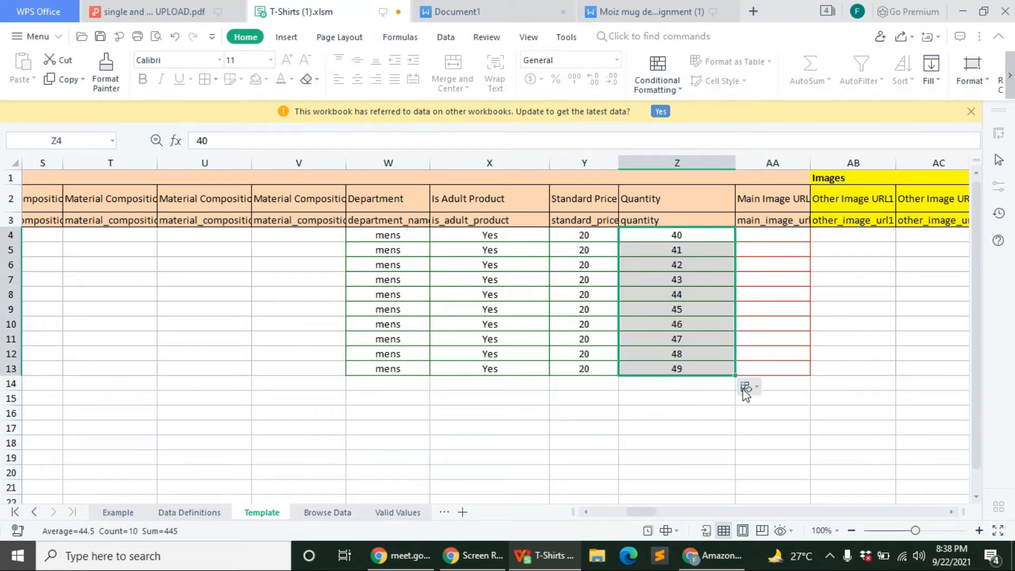
click(745, 390)
click(748, 404)
click(682, 412)
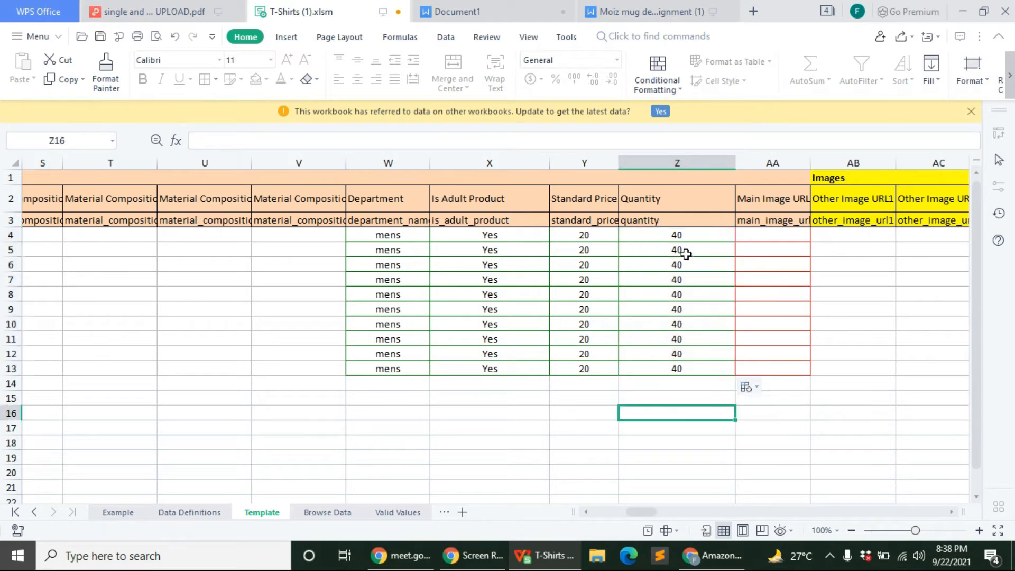
Widen the Main Image URL column (AA) to several times its original width to make room for long image links
click(808, 163)
drag(810, 163, 901, 163)
scroll(653, 512, right, 5)
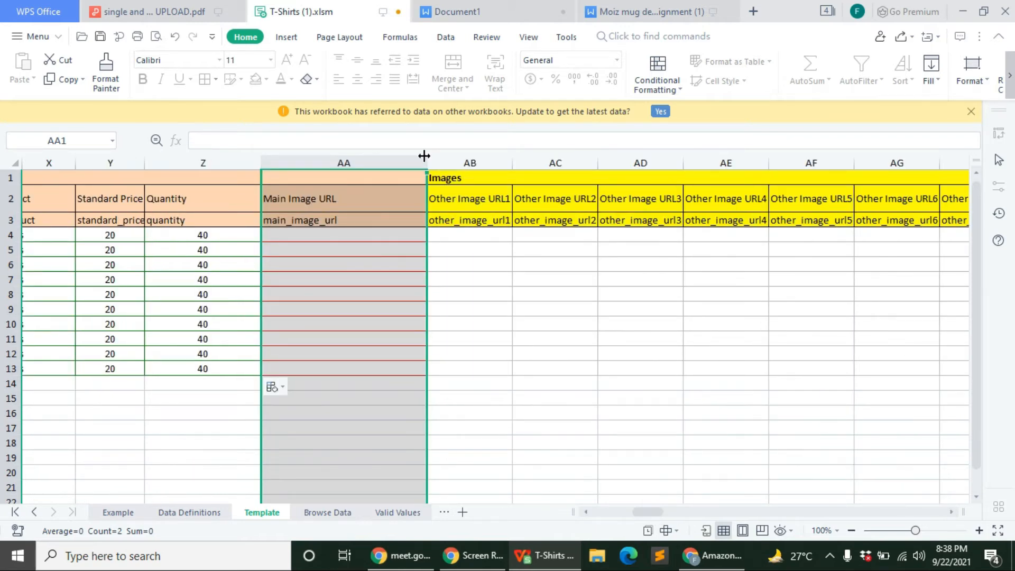
drag(427, 162, 723, 160)
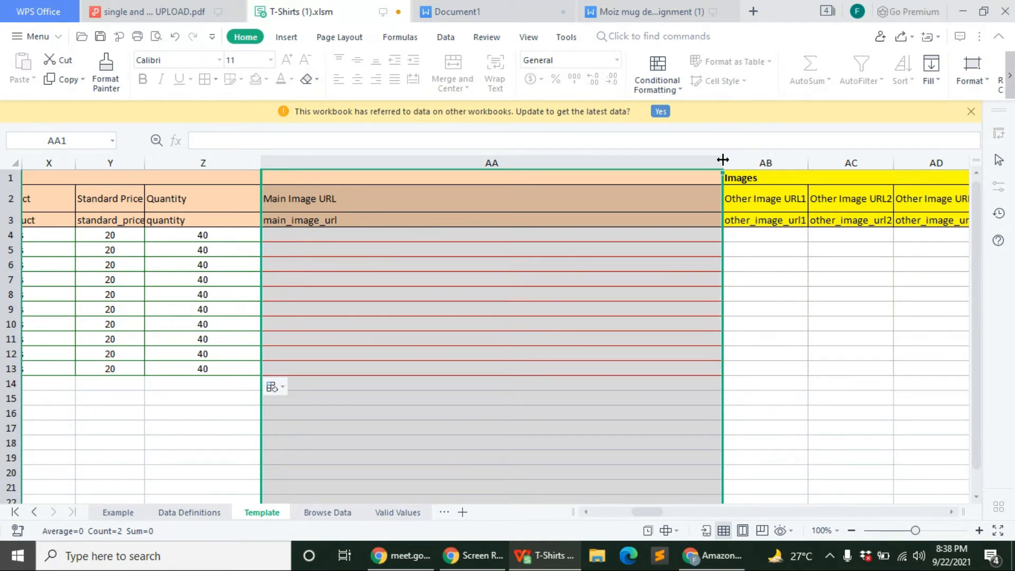
click(684, 277)
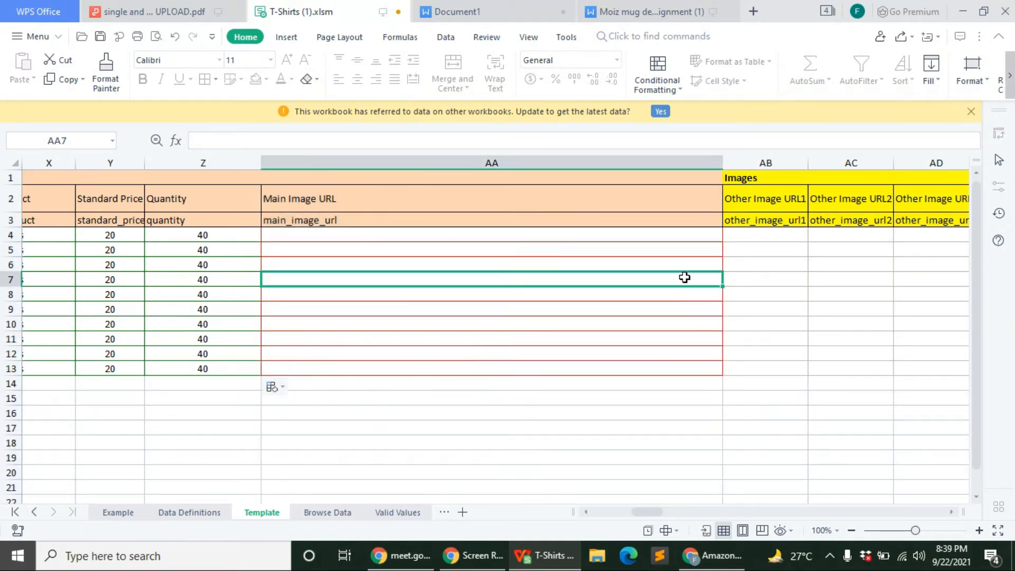
click(640, 243)
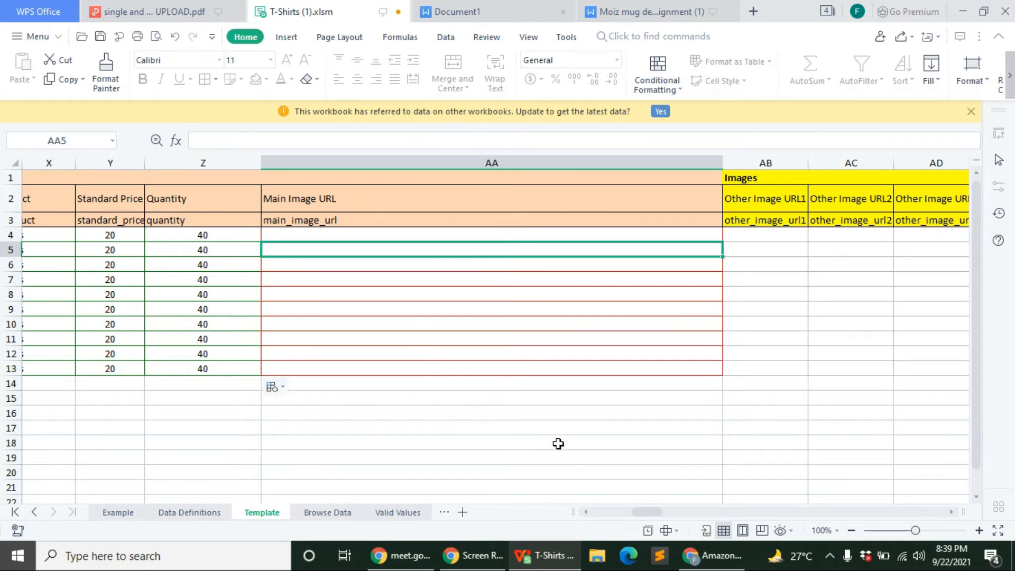
scroll(648, 510, right, 2)
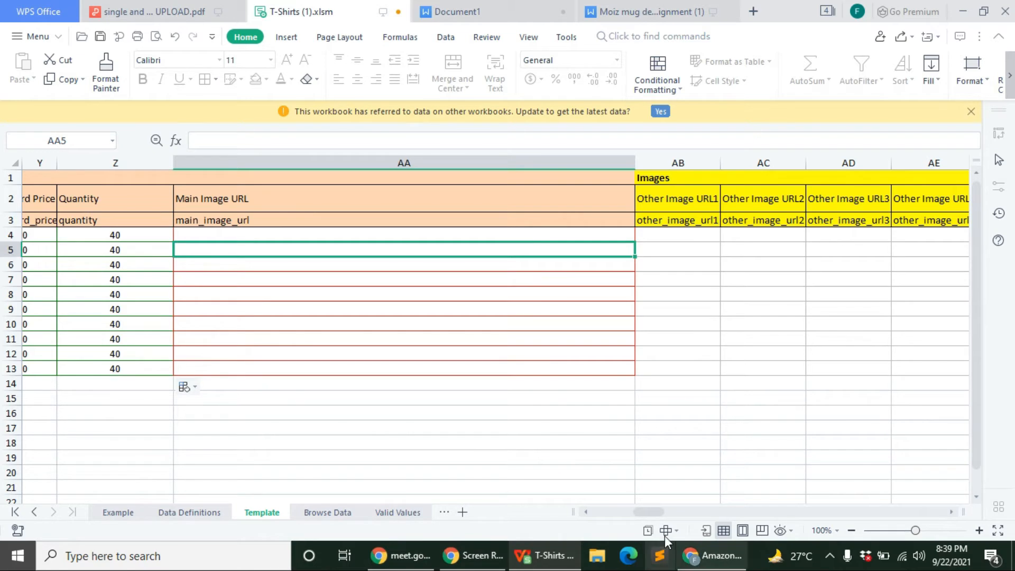
scroll(649, 513, right, 2)
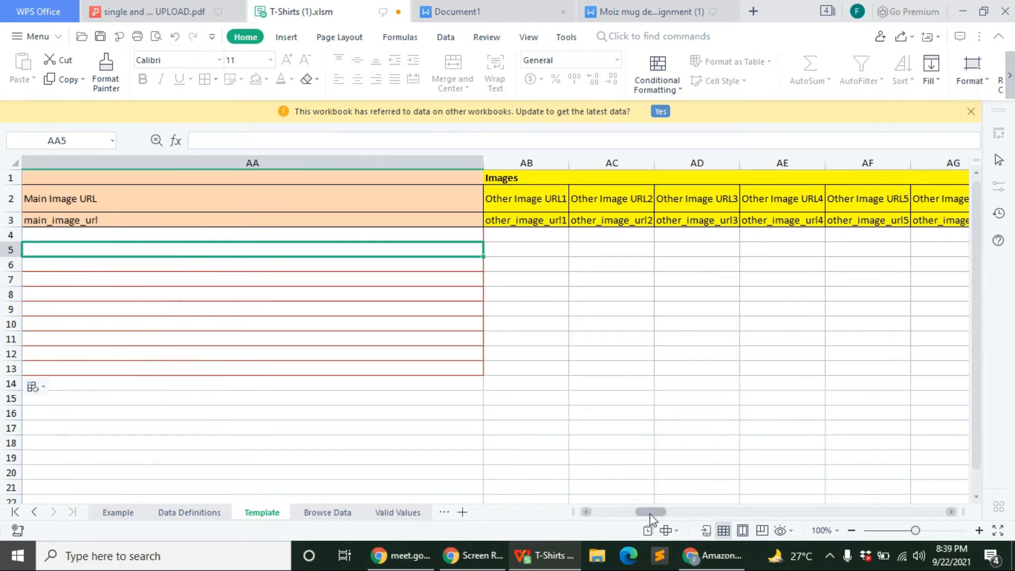
Bring the Variation columns, from Parentage to Variation Theme, into view on the Template sheet
scroll(649, 513, left, 1)
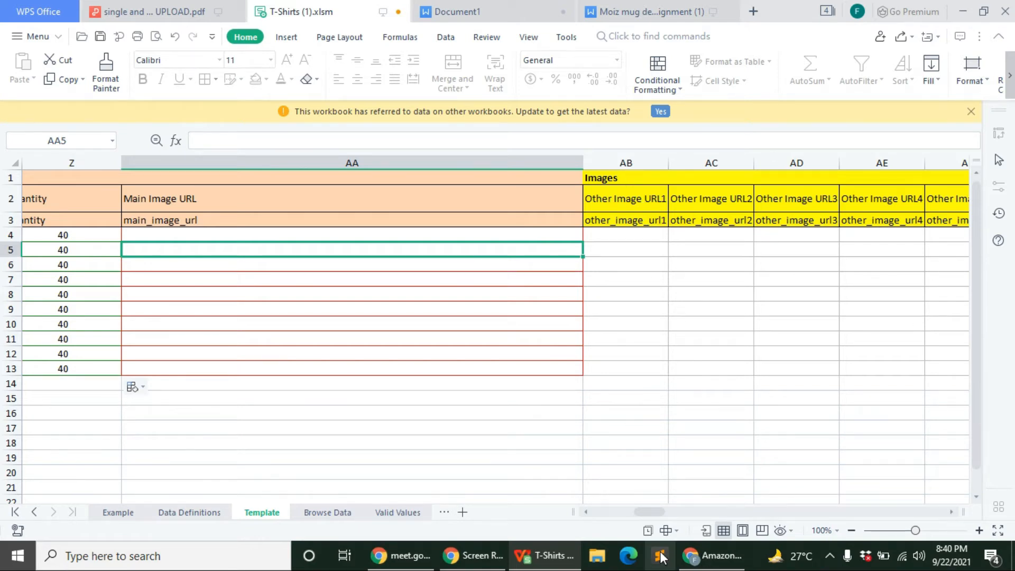
drag(651, 510, 666, 509)
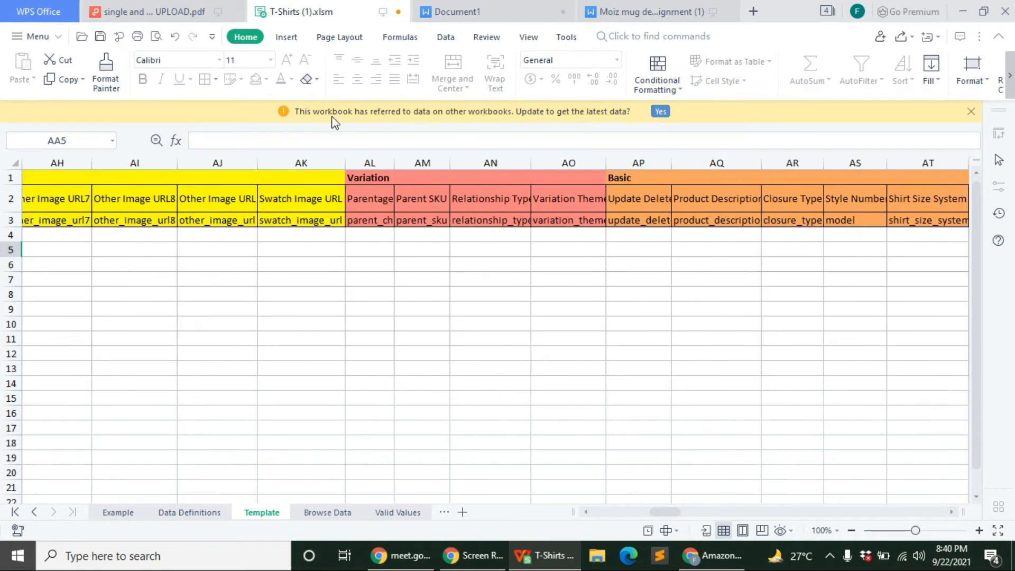
key(Print)
mouse_move(322, 151)
mouse_down()
mouse_move(507, 395)
mouse_move(643, 500)
mouse_up()
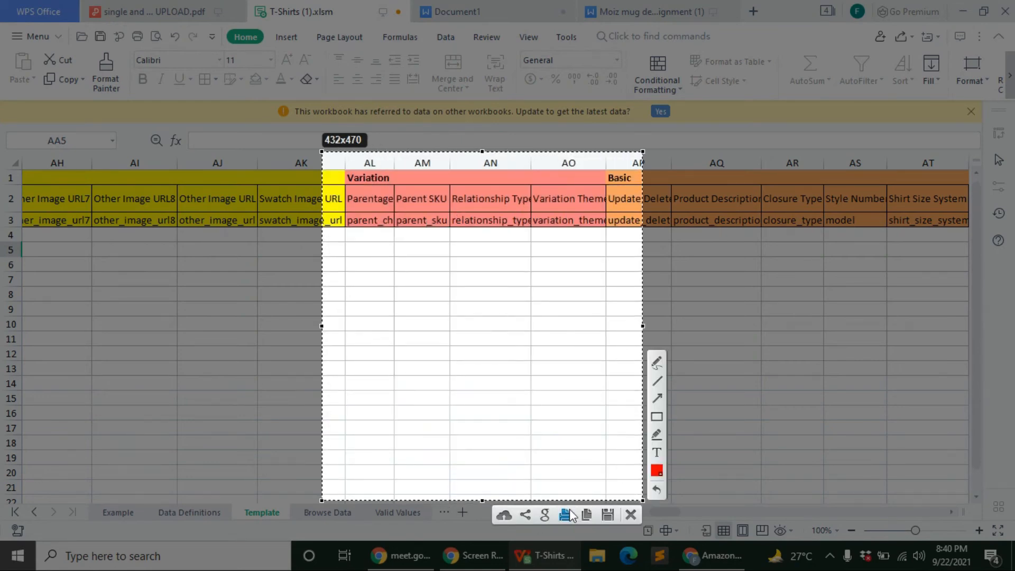
click(635, 513)
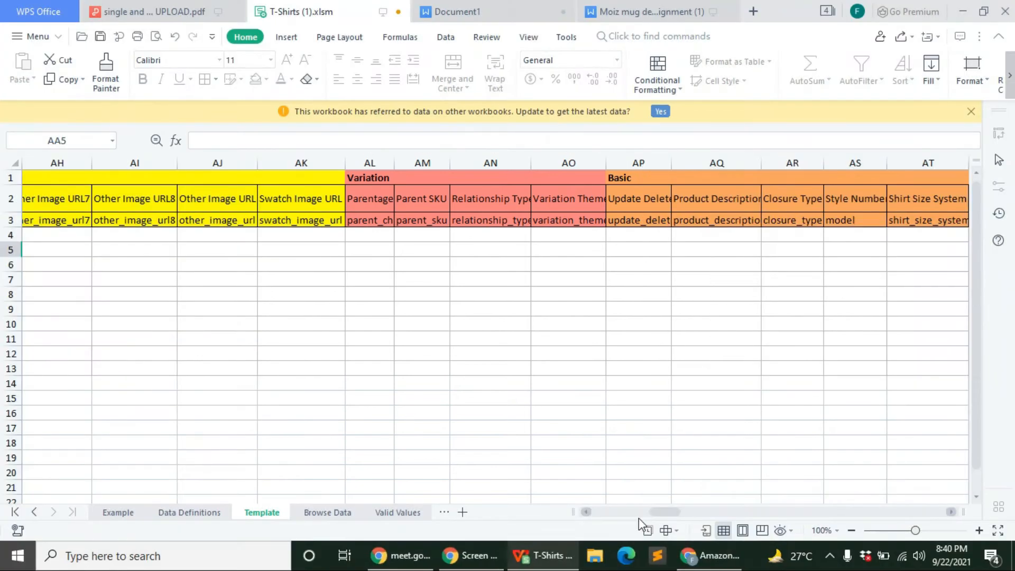
Switch to Amazon.co.uk in the browser and search for "tumbler"
click(711, 555)
scroll(483, 143, up, 5)
double_click(408, 97)
text(y)
key(BackSpace)
text(tum)
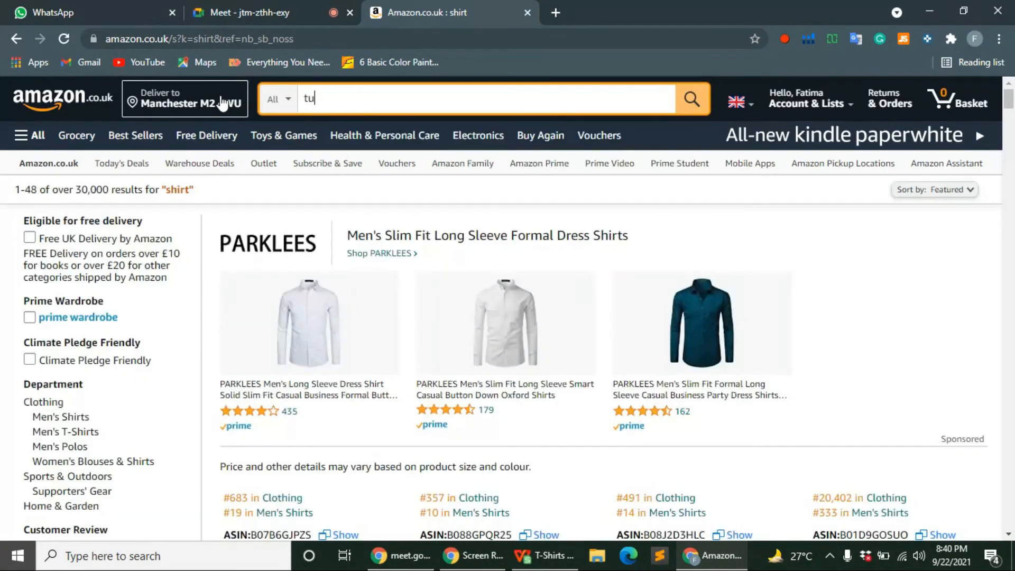
text(bler)
key(Return)
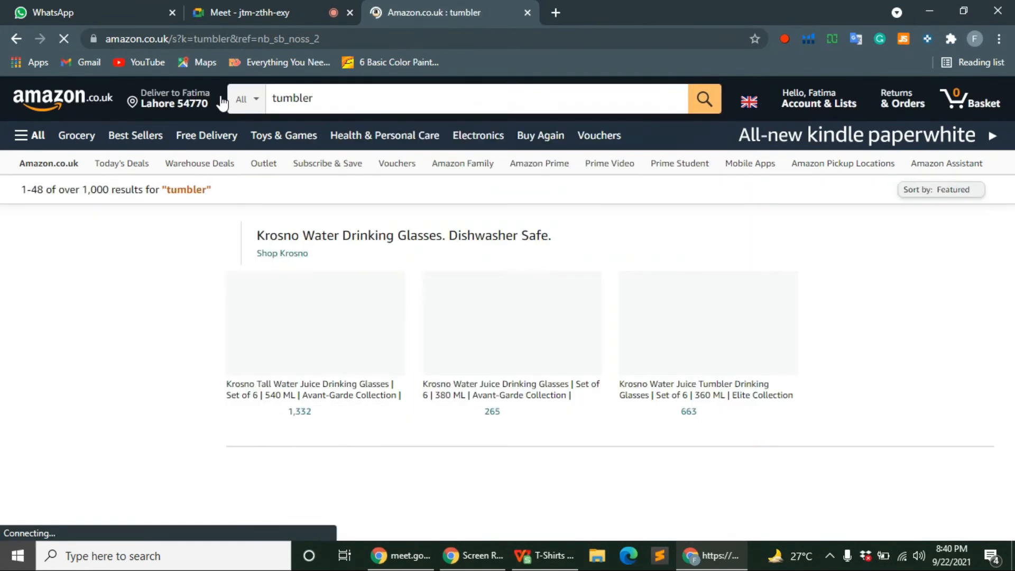
Open the Colour Changing Cups Tumblers listing from the results in a separate tab and look over its product page
scroll(338, 430, down, 15)
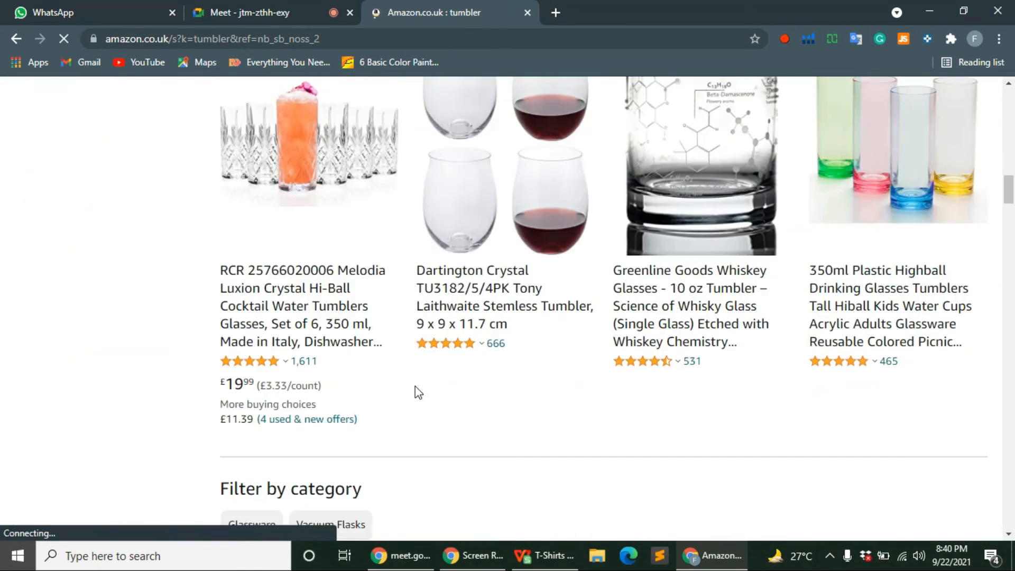
scroll(415, 392, down, 10)
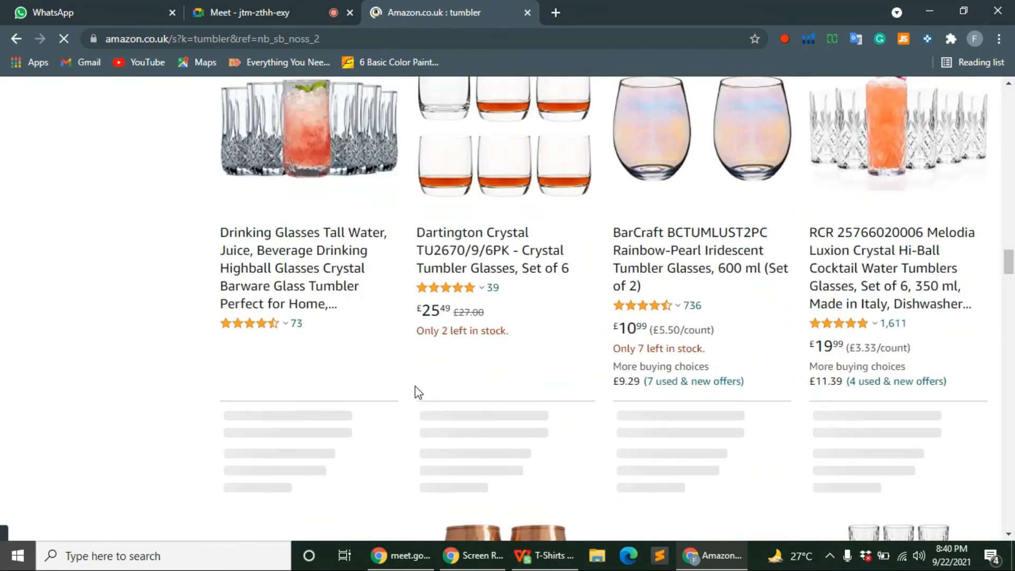
scroll(414, 386, down, 6)
right_click(630, 341)
click(635, 101)
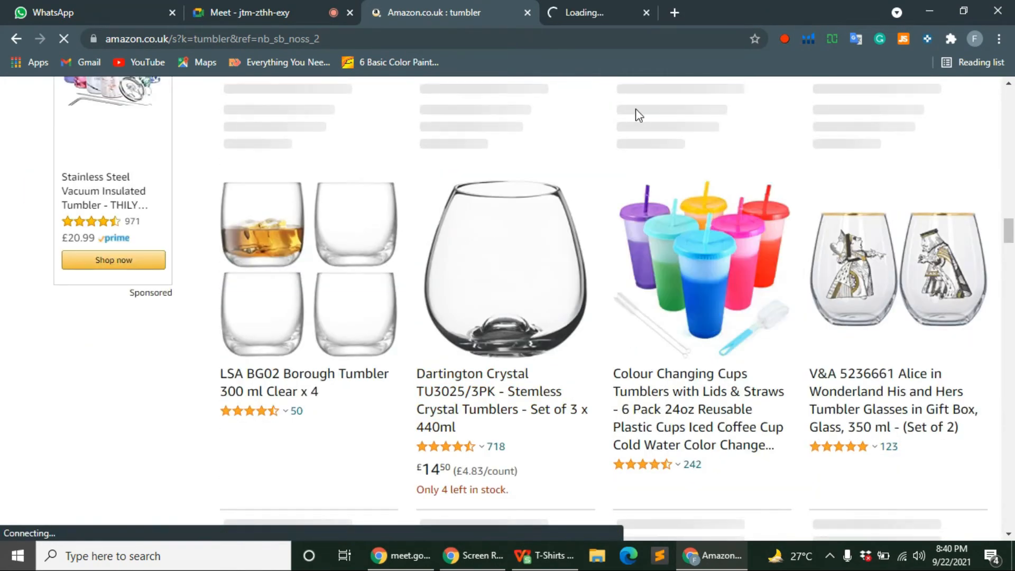
key(ctrl+Tab)
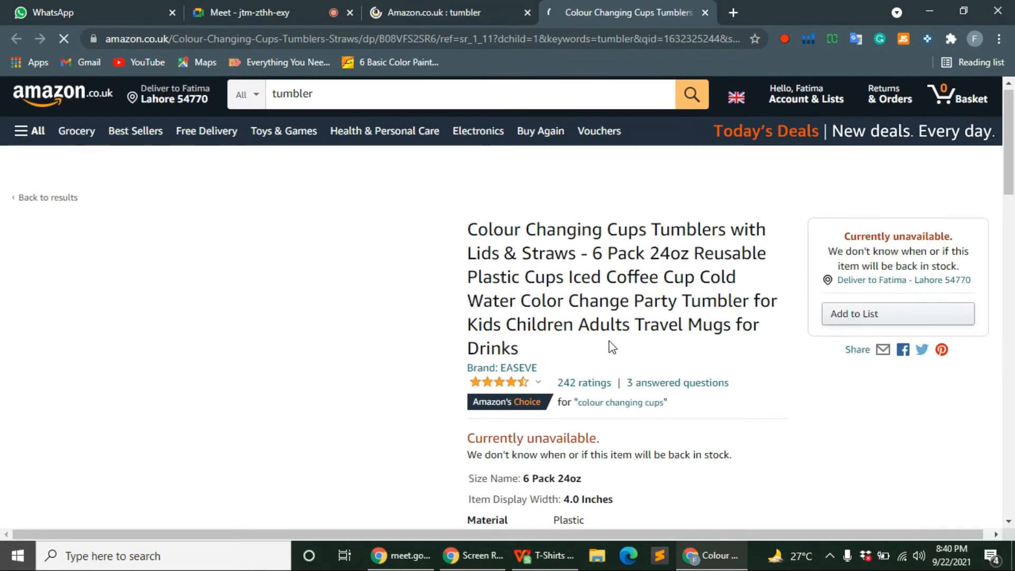
scroll(612, 347, down, 7)
scroll(607, 340, up, 8)
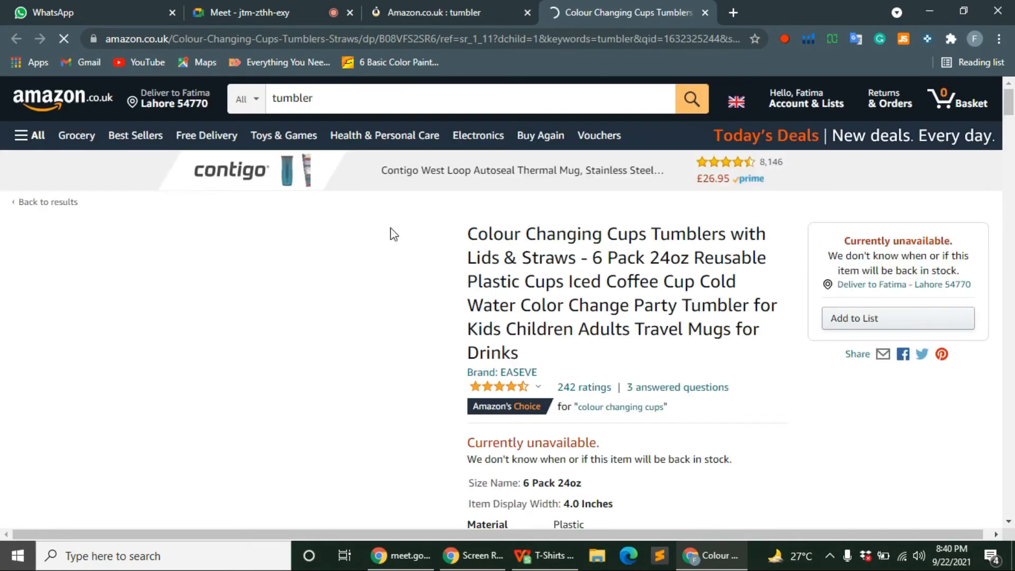
click(175, 100)
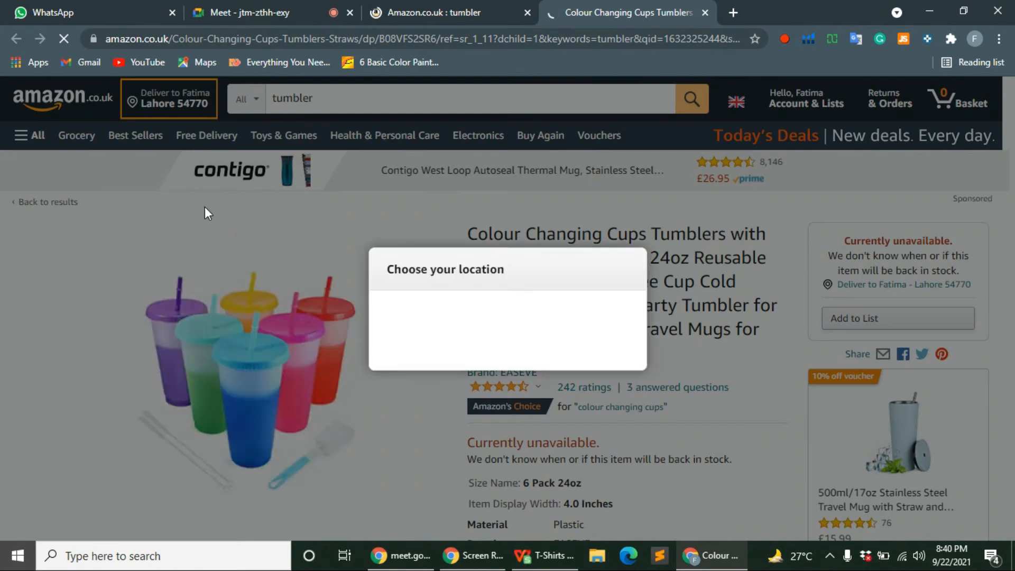
click(493, 361)
click(463, 395)
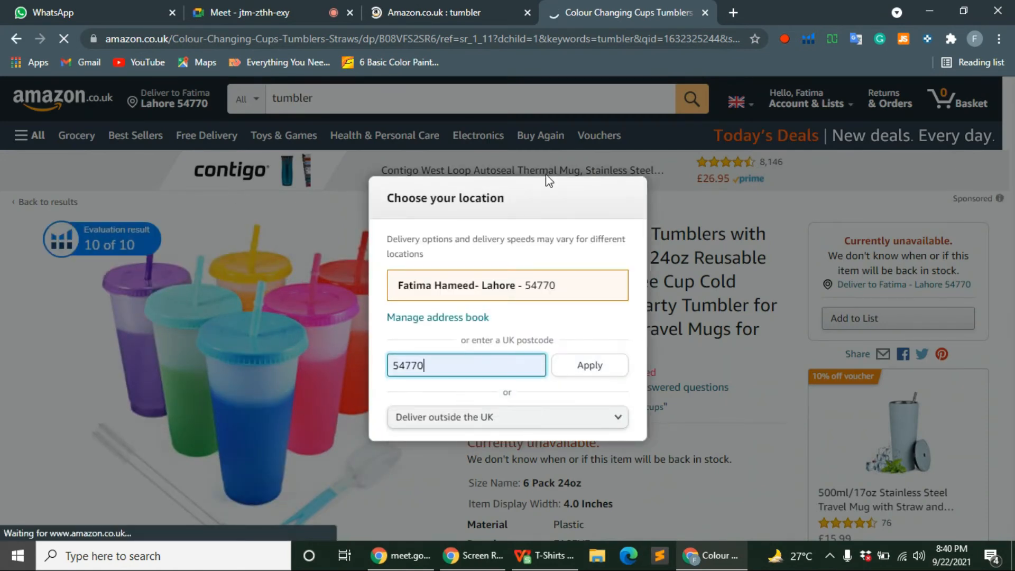
Return to the tumbler results and set the delivery location to the saved Manchester postcode
click(433, 12)
scroll(306, 233, up, 15)
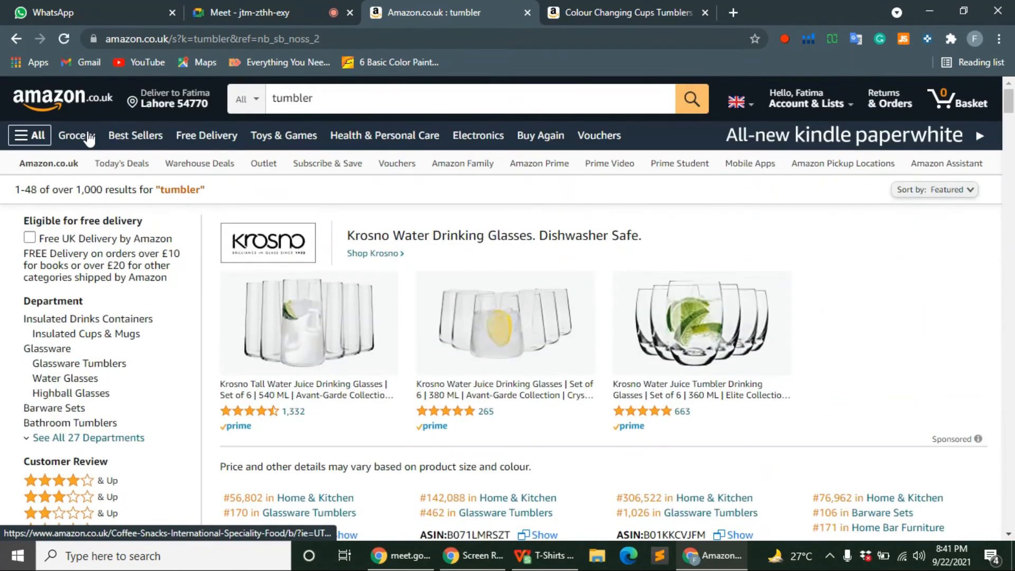
click(165, 102)
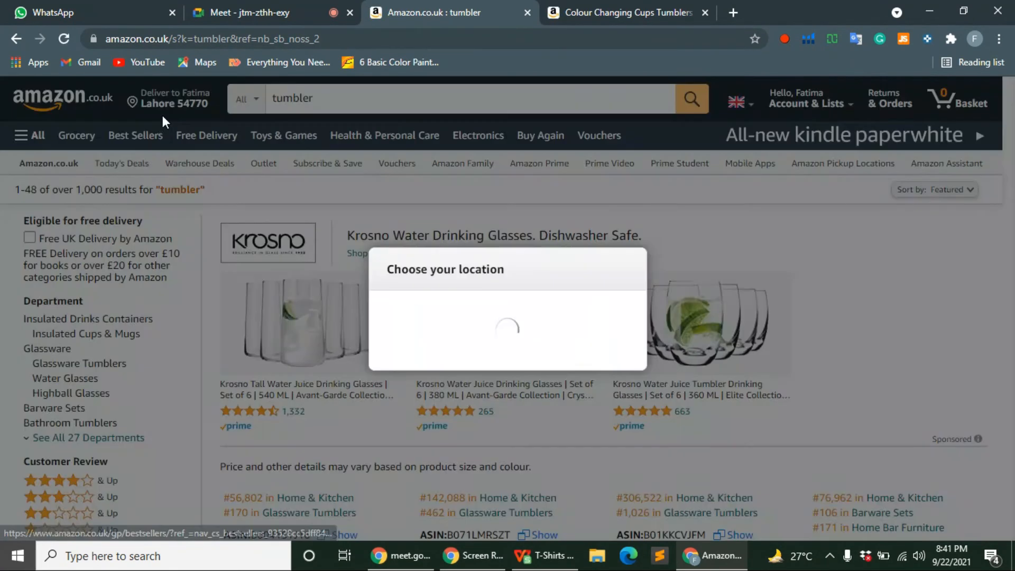
click(449, 366)
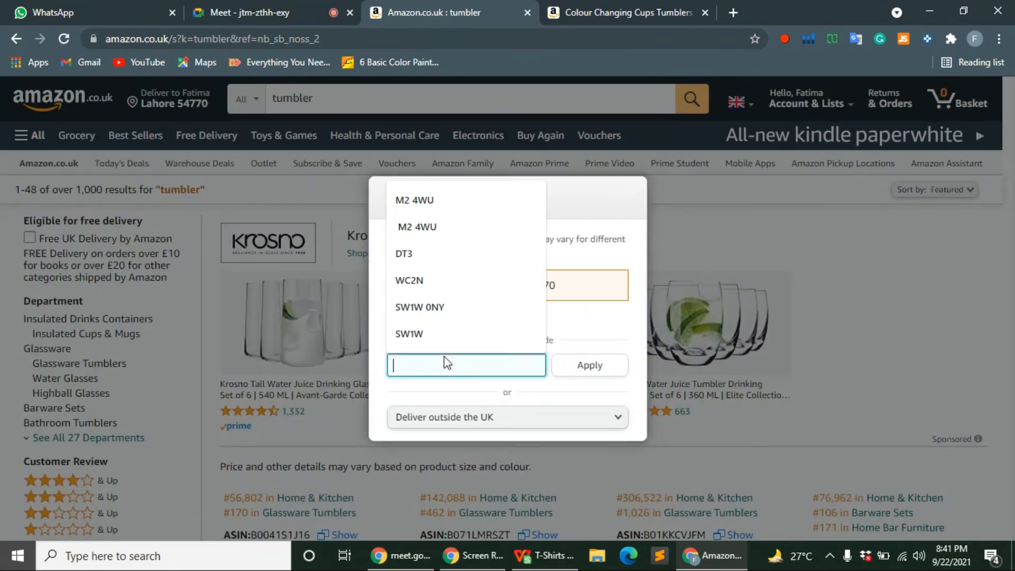
click(418, 226)
click(590, 366)
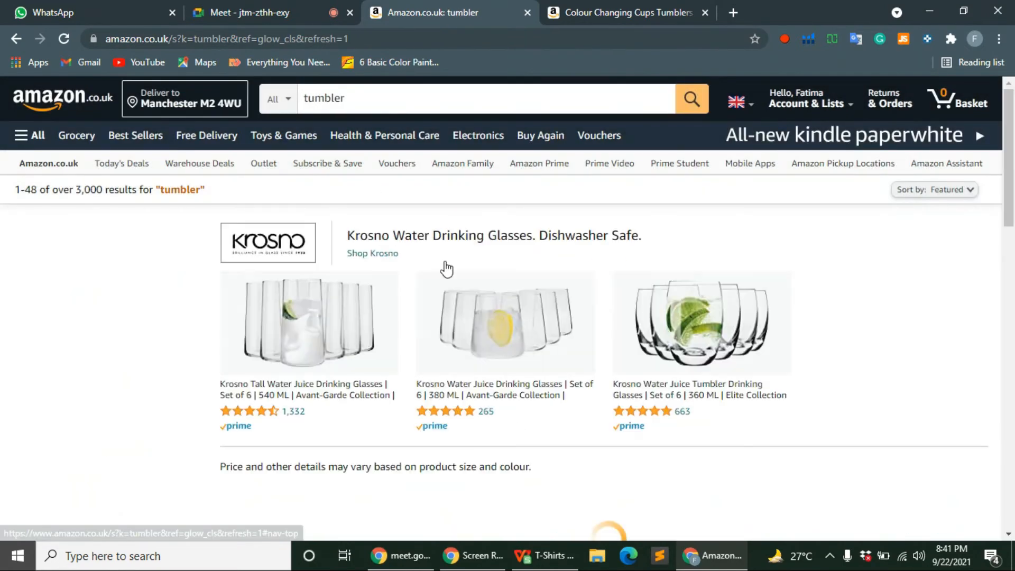
Browse the refreshed tumbler results for products offered in several variations
scroll(538, 330, down, 10)
scroll(542, 323, down, 10)
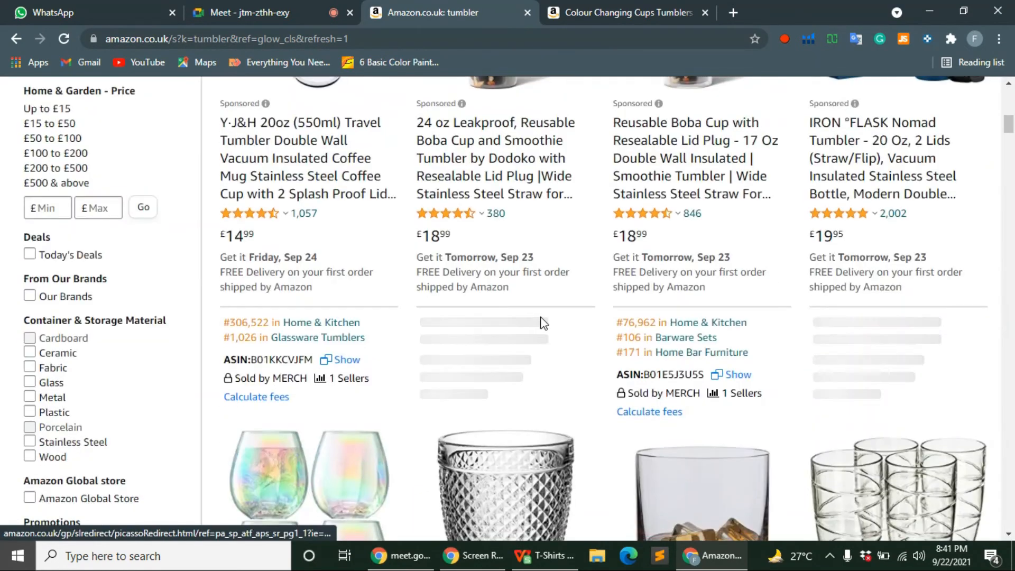
scroll(542, 322, down, 15)
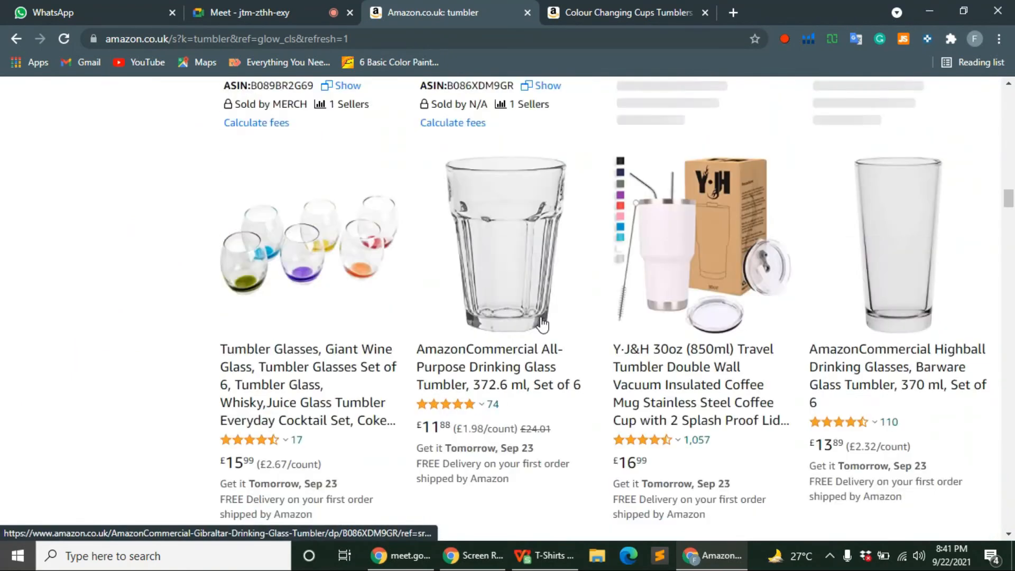
scroll(542, 323, down, 15)
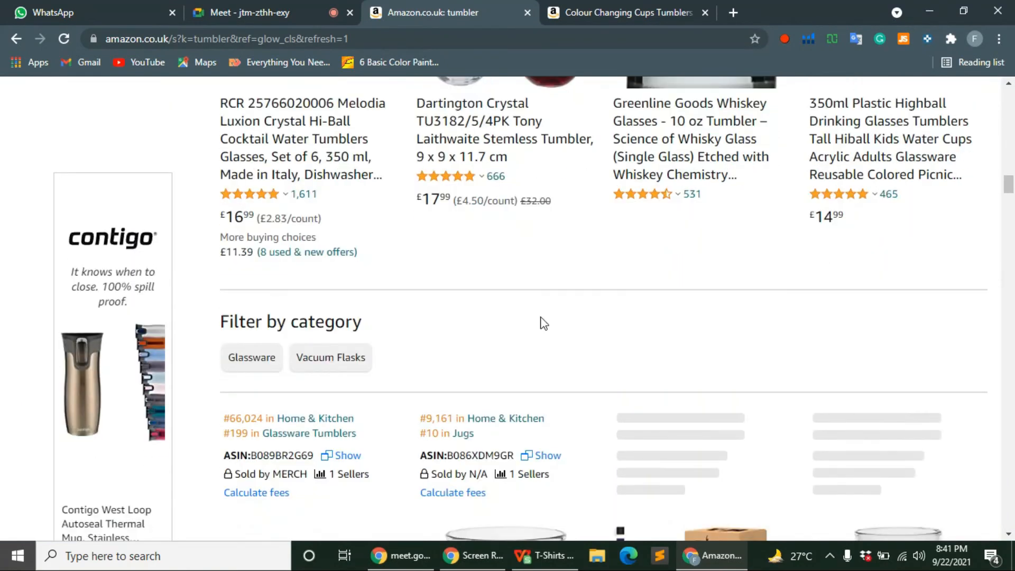
scroll(537, 322, down, 5)
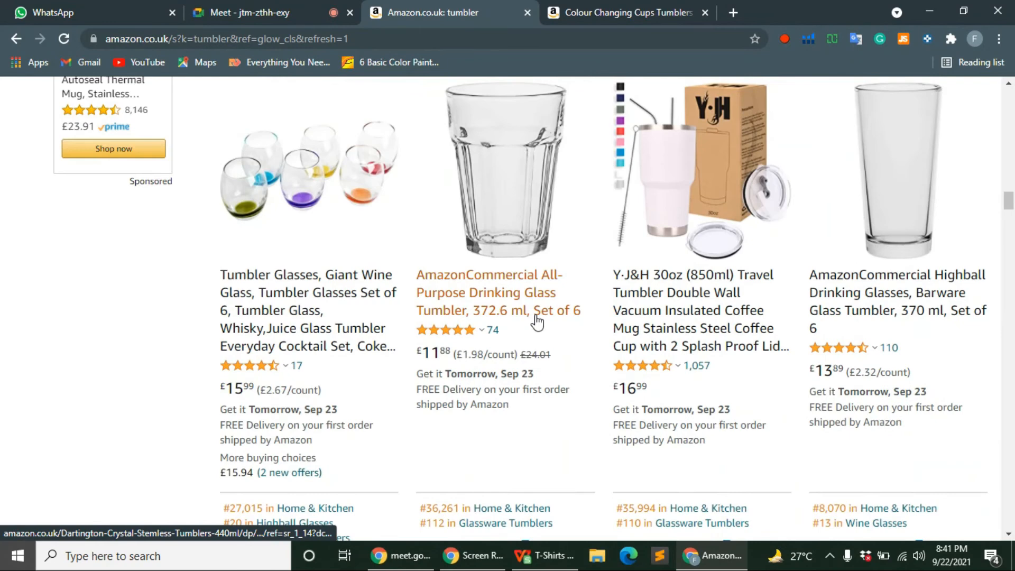
scroll(535, 319, down, 10)
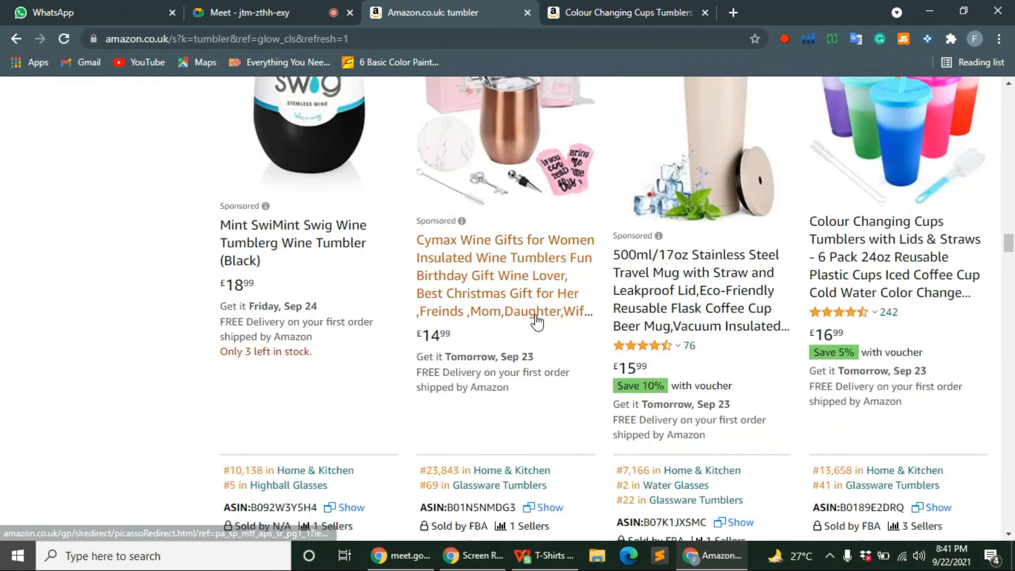
scroll(618, 357, up, 20)
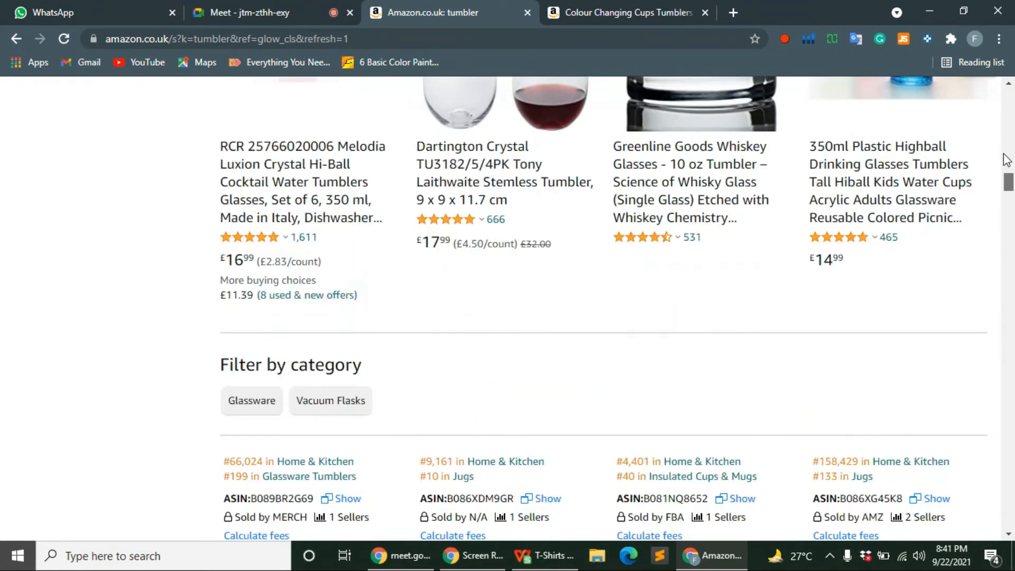
Search Amazon.co.uk for "water bottle"
click(336, 100)
double_click(336, 100)
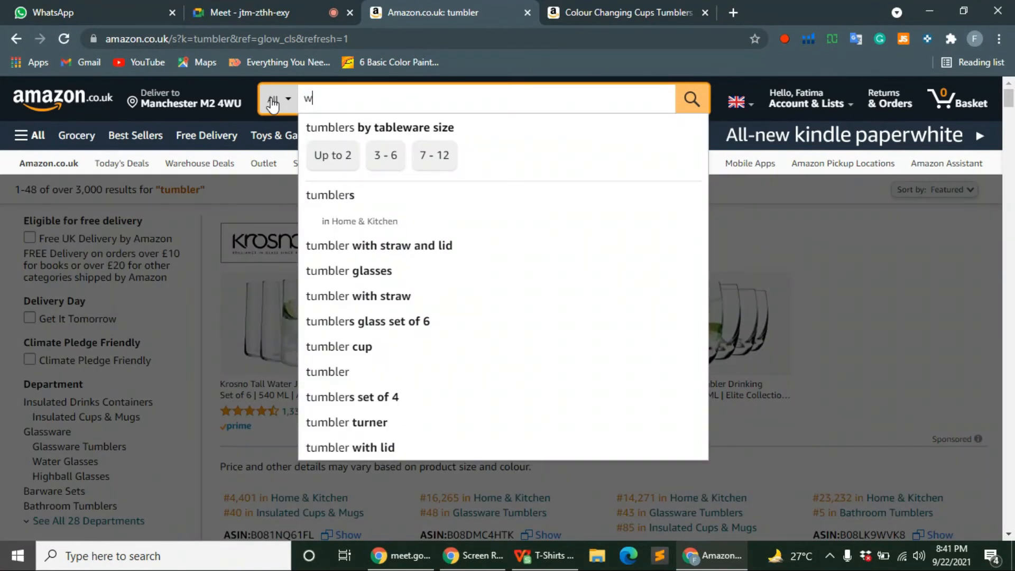
text(water bo)
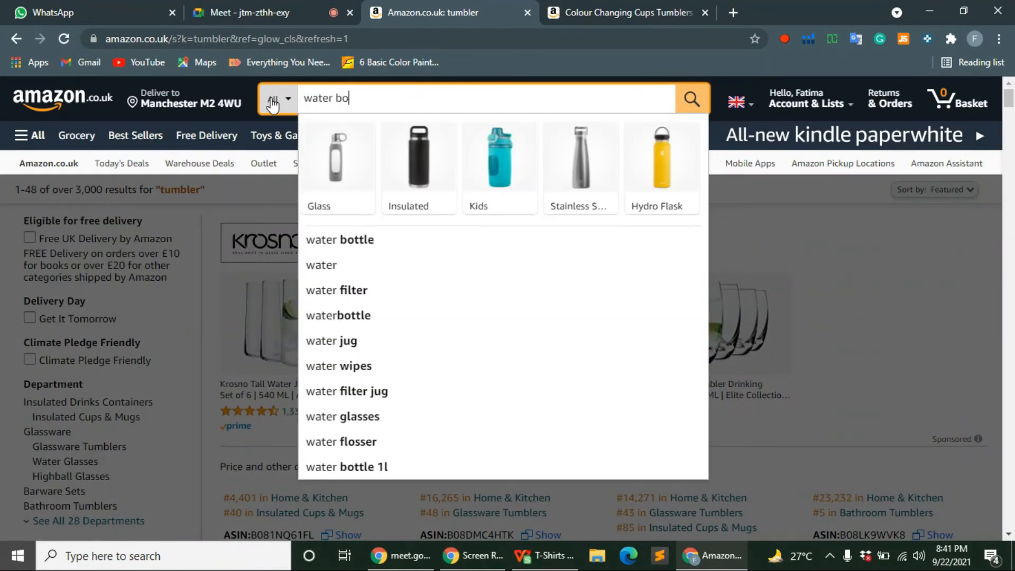
text(ttls\e)
key(Return)
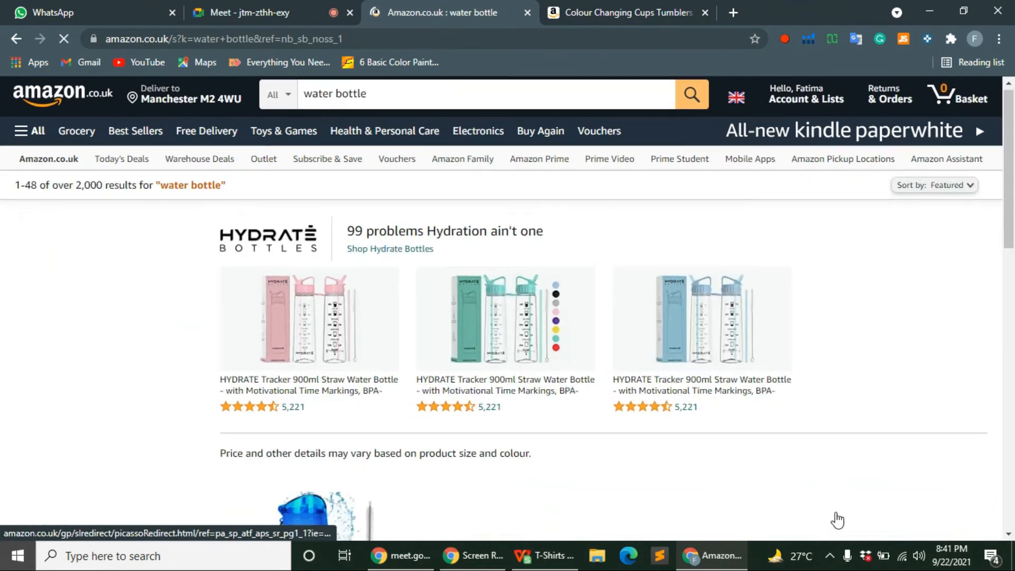
Open the motivational water bottle with straw from the results in a separate tab and view that page
scroll(695, 427, down, 15)
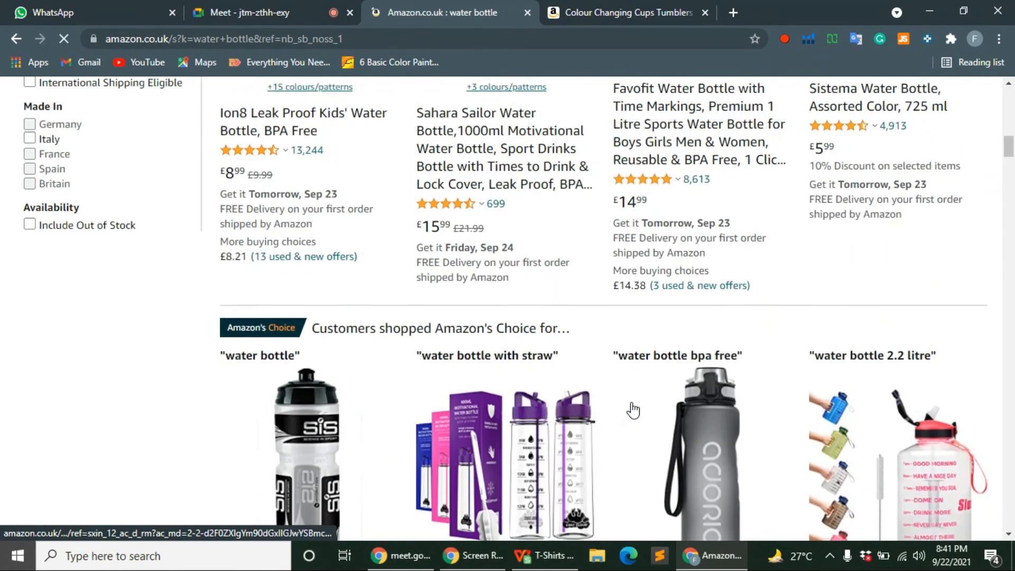
scroll(632, 411, down, 5)
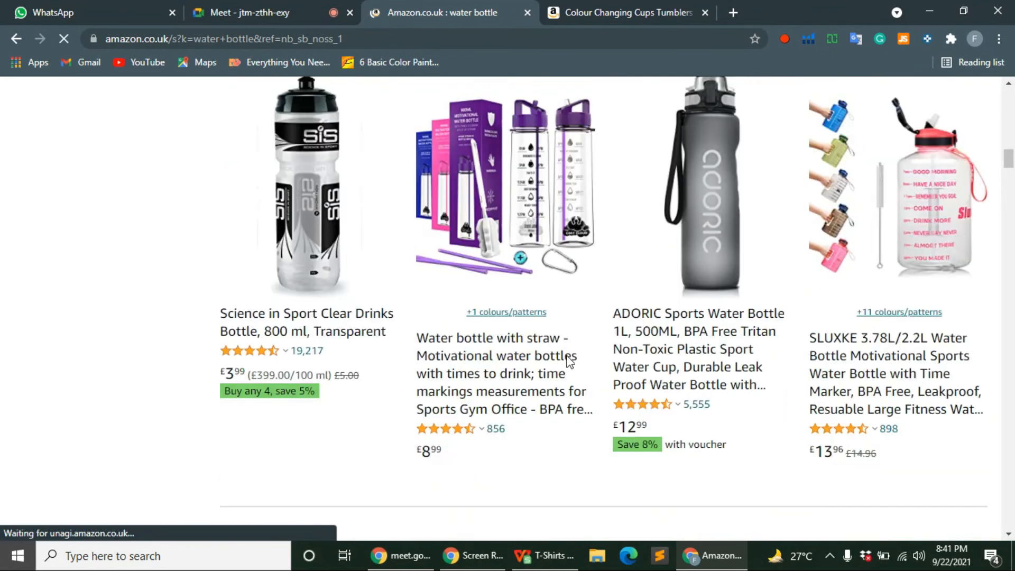
right_click(499, 152)
click(515, 163)
click(703, 13)
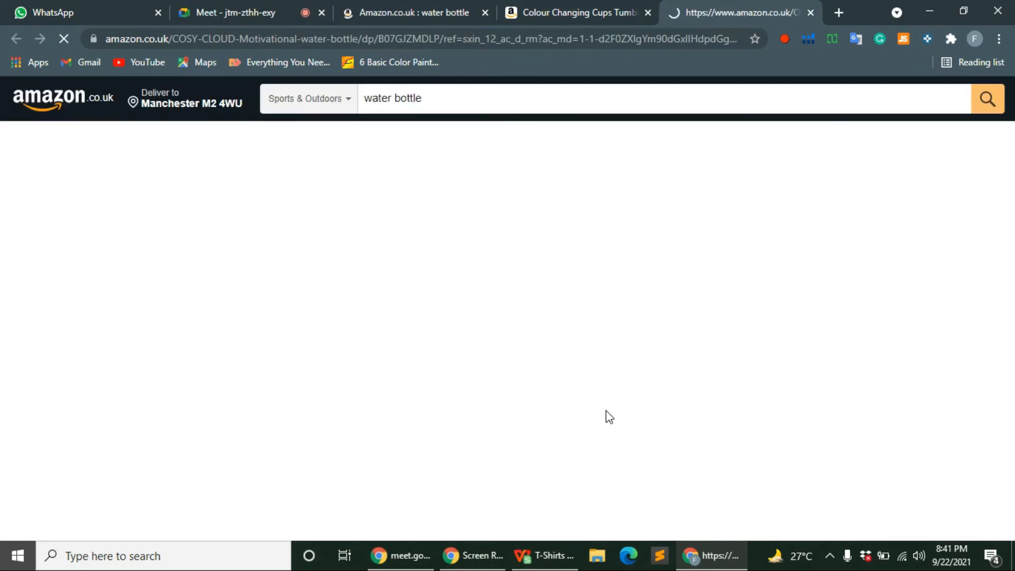
Compare the water bottle's colour variations by selecting Pink and then Purple
scroll(522, 327, down, 5)
scroll(523, 331, up, 1)
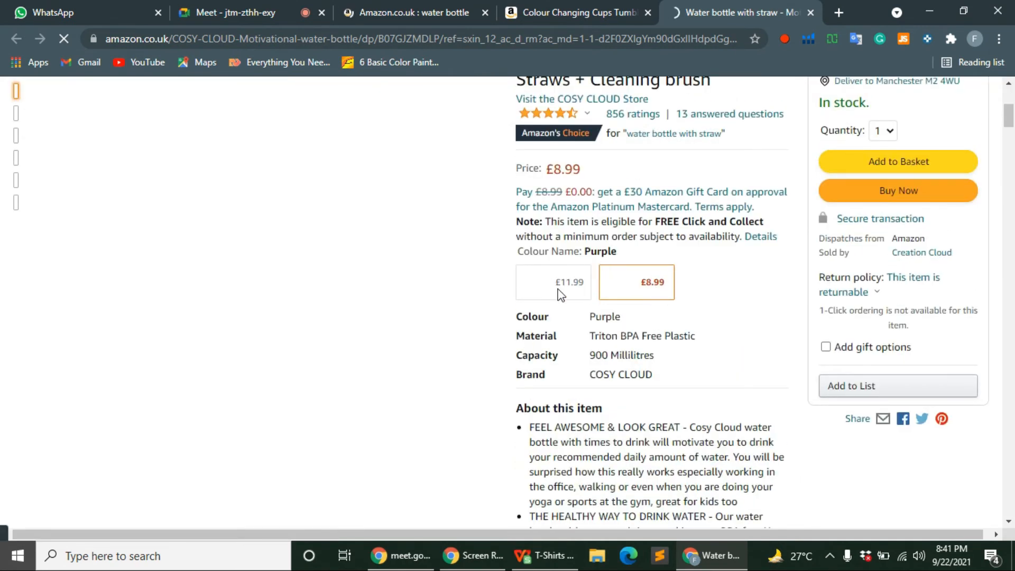
click(540, 296)
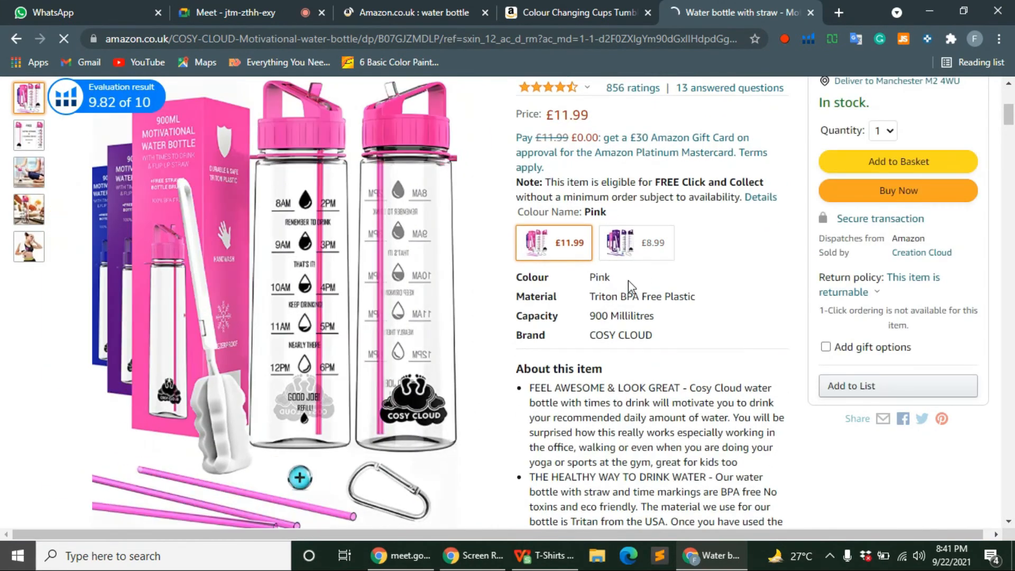
click(645, 249)
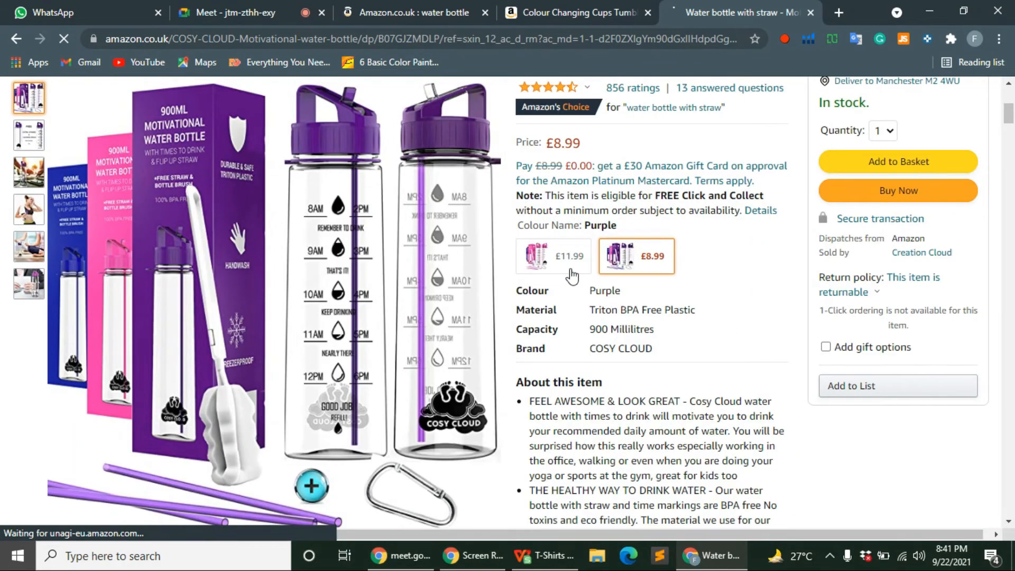
Return to the water bottle results and open the Mysip 500ml stainless steel bottle in a separate tab
click(544, 21)
click(363, 7)
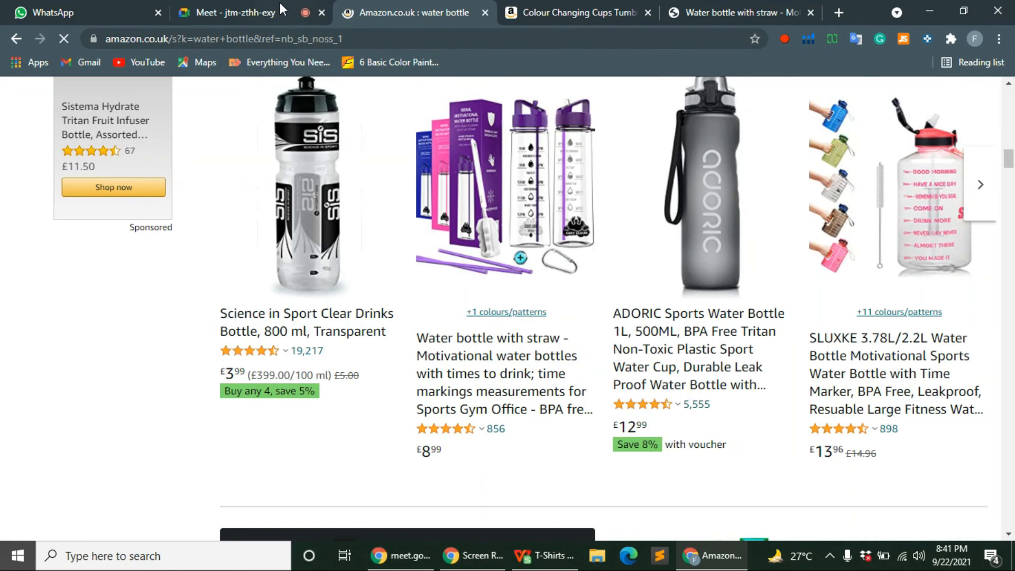
scroll(486, 183, down, 10)
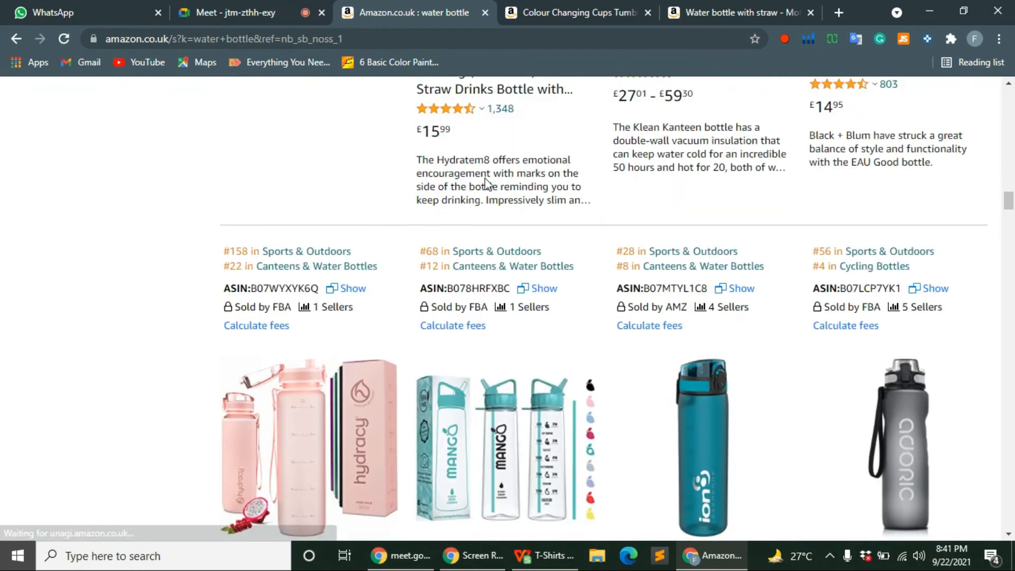
scroll(485, 179, down, 20)
scroll(485, 178, up, 6)
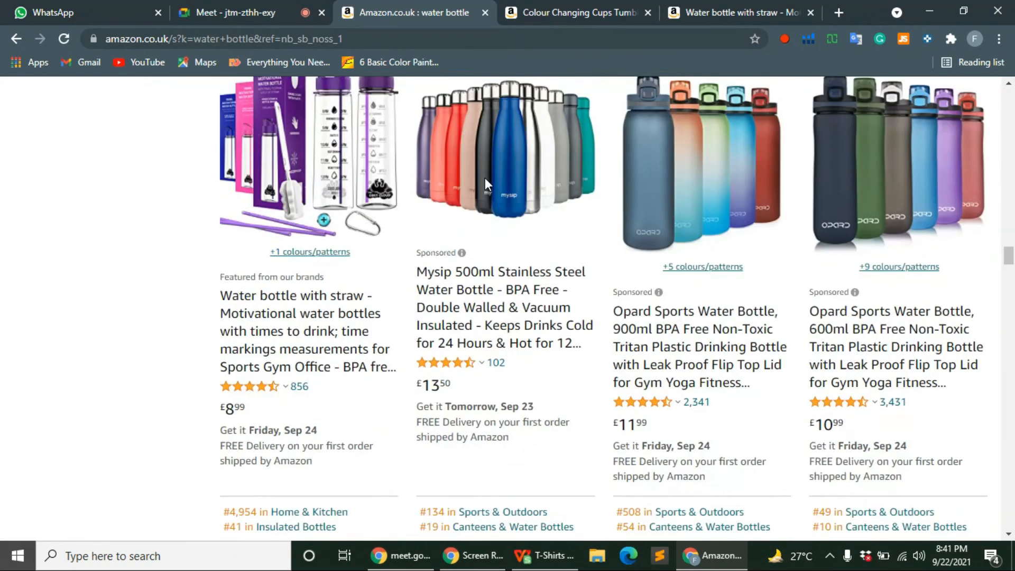
right_click(484, 168)
click(503, 179)
click(750, 12)
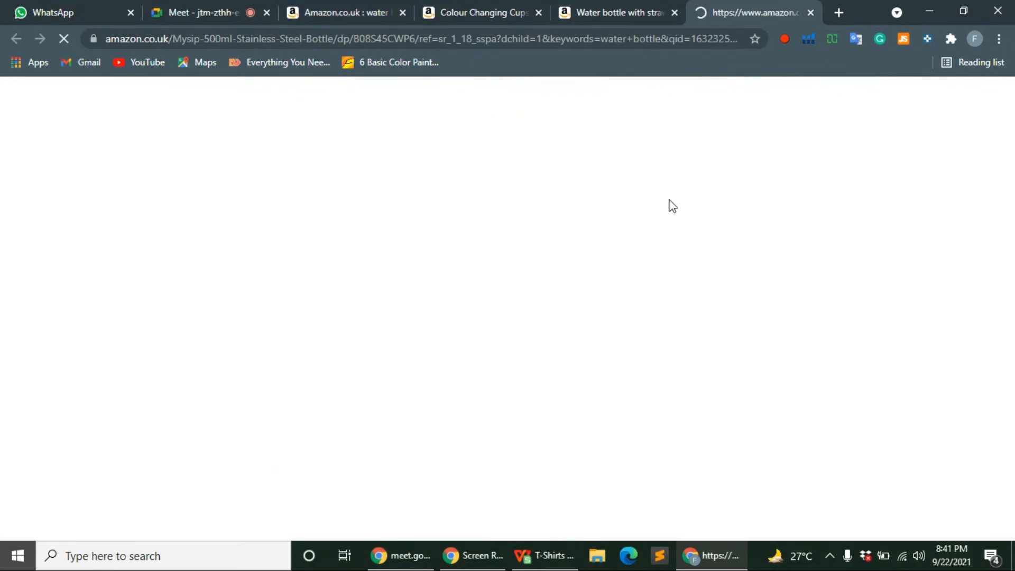
Select another colour of the Mysip bottle and examine its range of colour variations
scroll(573, 415, down, 4)
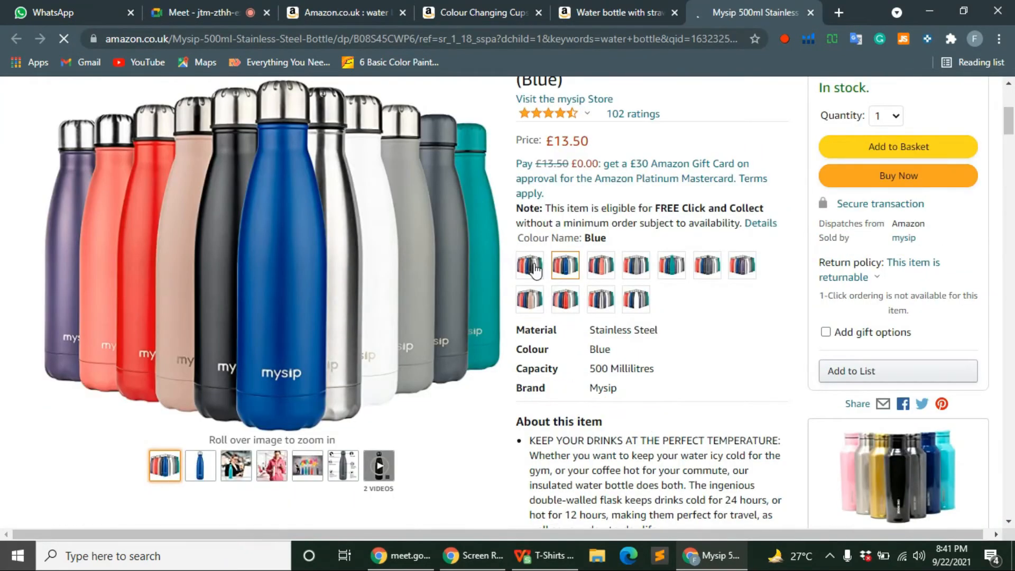
click(535, 267)
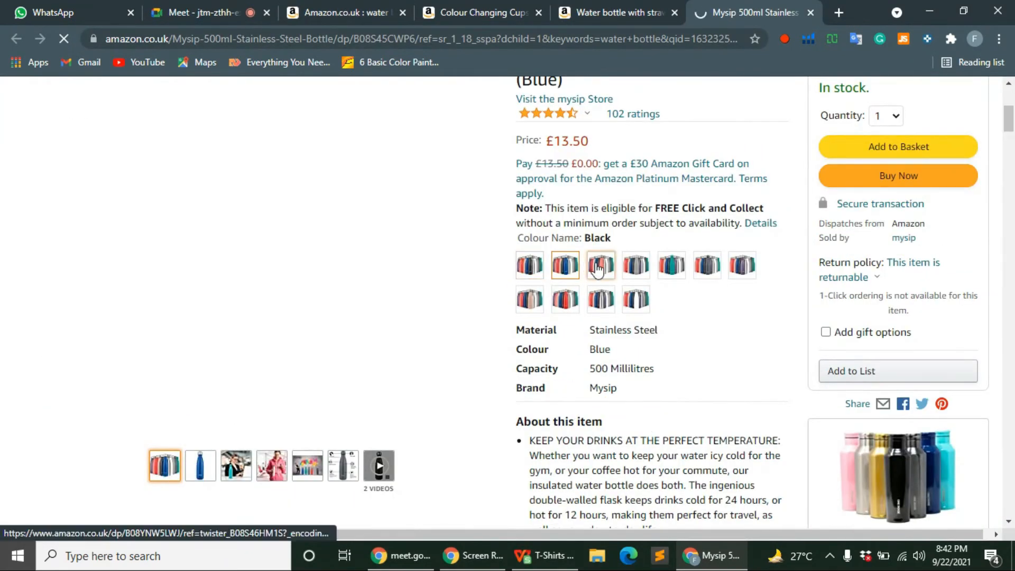
scroll(646, 306, down, 6)
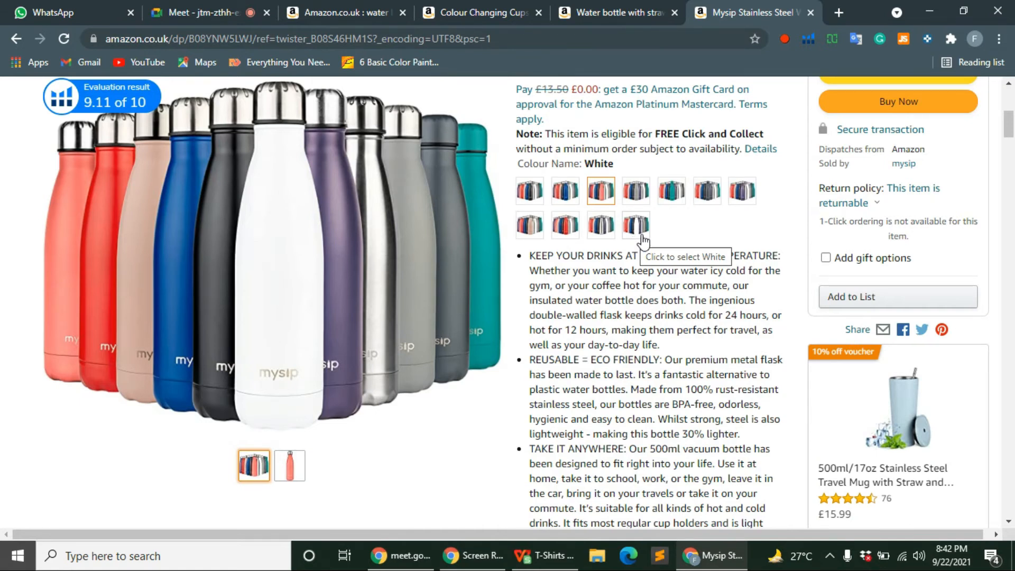
Browse further down the water bottle results and open the WBD insulated 500ml bottle in a separate tab
click(465, 12)
click(601, 6)
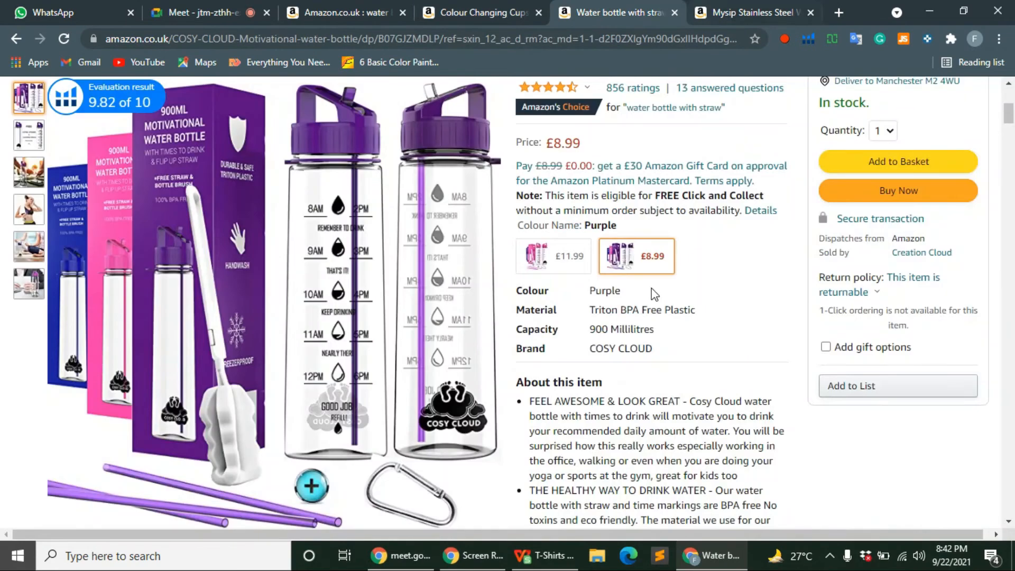
click(339, 12)
scroll(569, 273, down, 15)
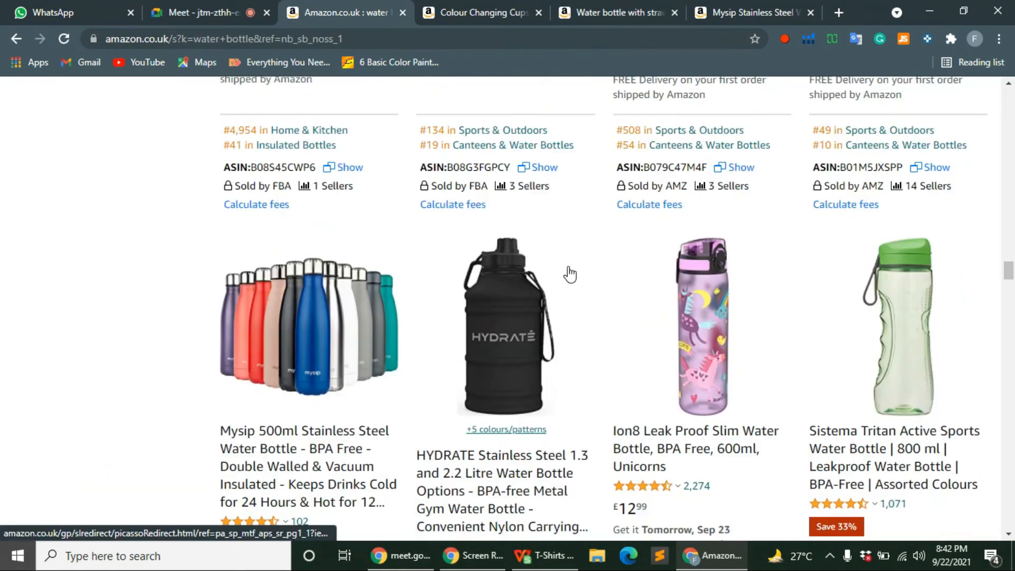
scroll(570, 273, down, 8)
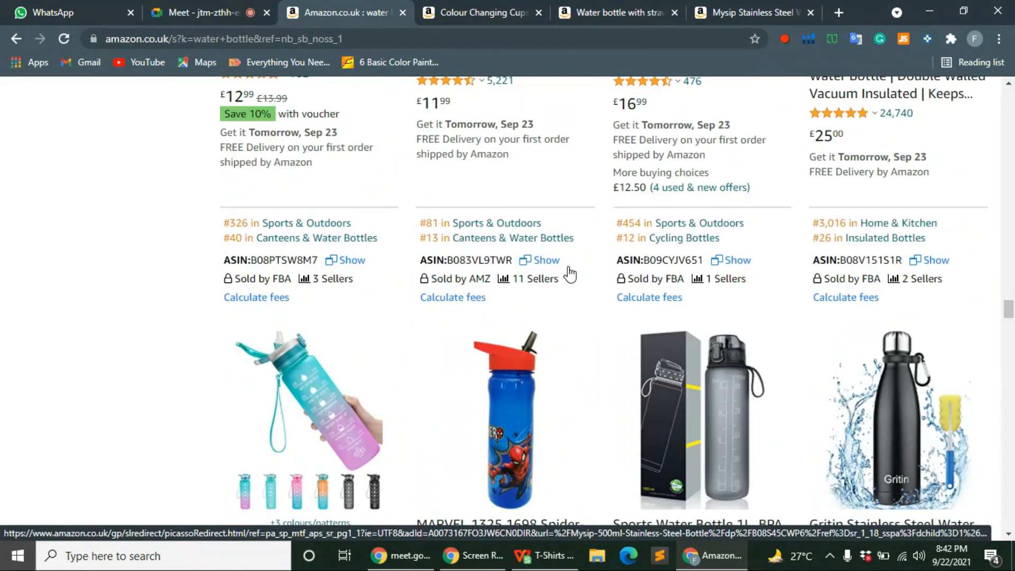
scroll(569, 273, down, 15)
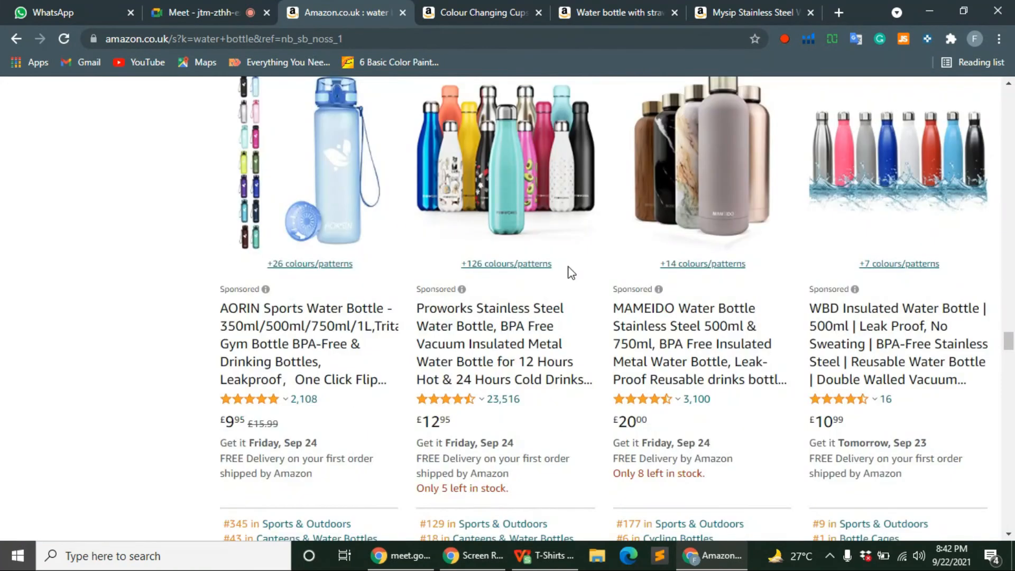
right_click(842, 156)
click(867, 167)
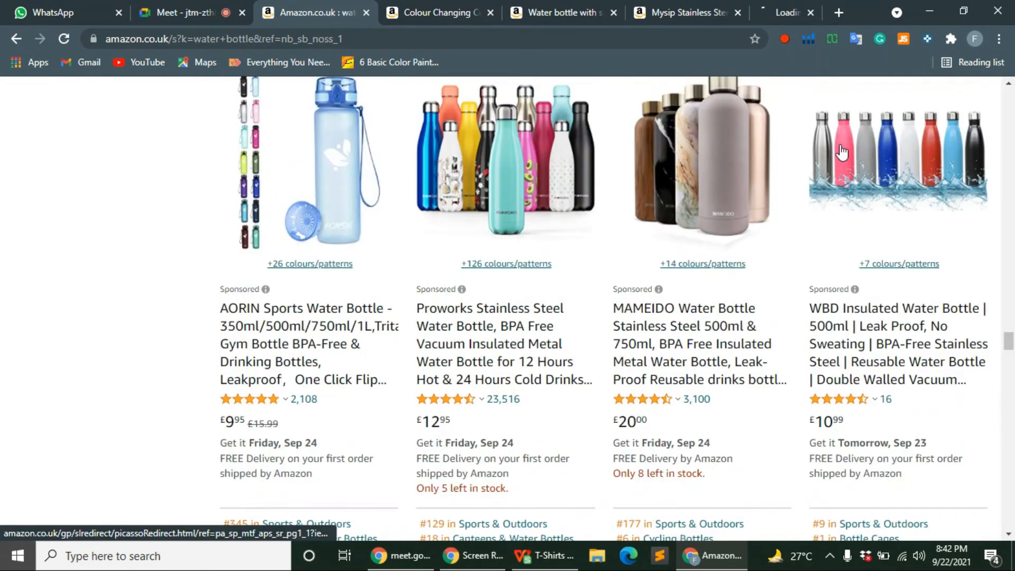
click(788, 12)
Compare the WBD bottle's colour variations by selecting Dark Blue and then Grey
scroll(666, 346, down, 3)
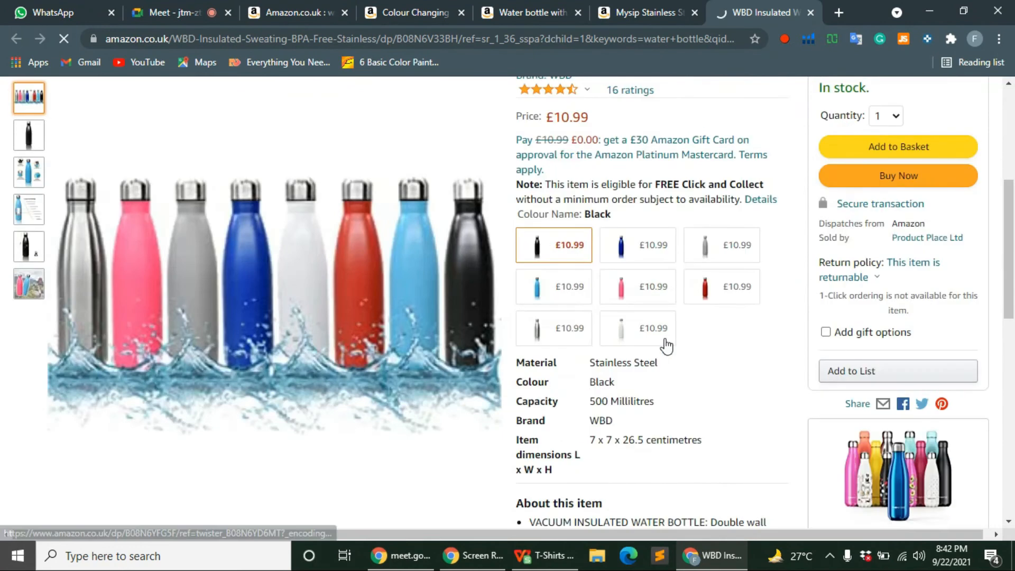
scroll(573, 267, up, 1)
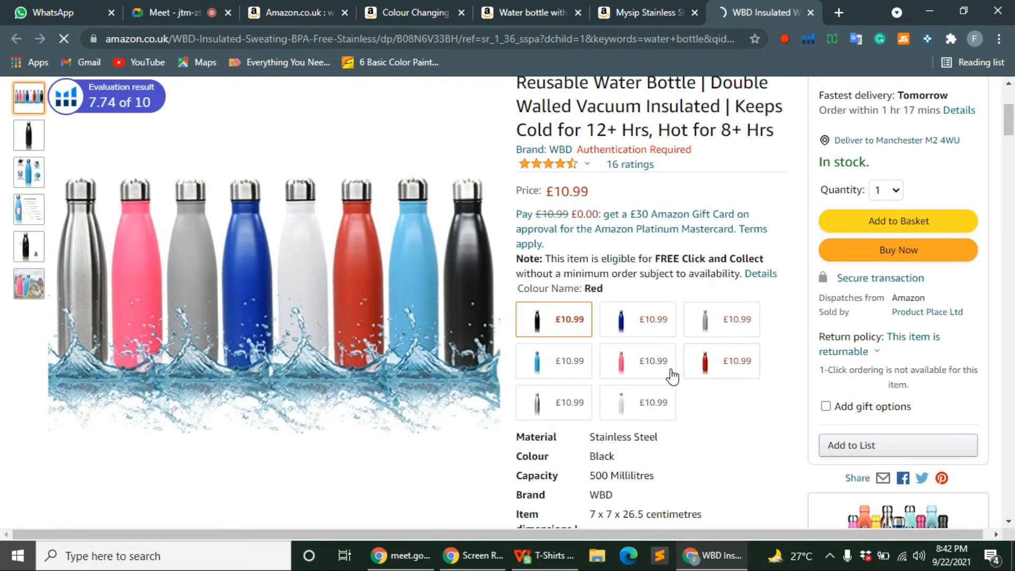
click(625, 321)
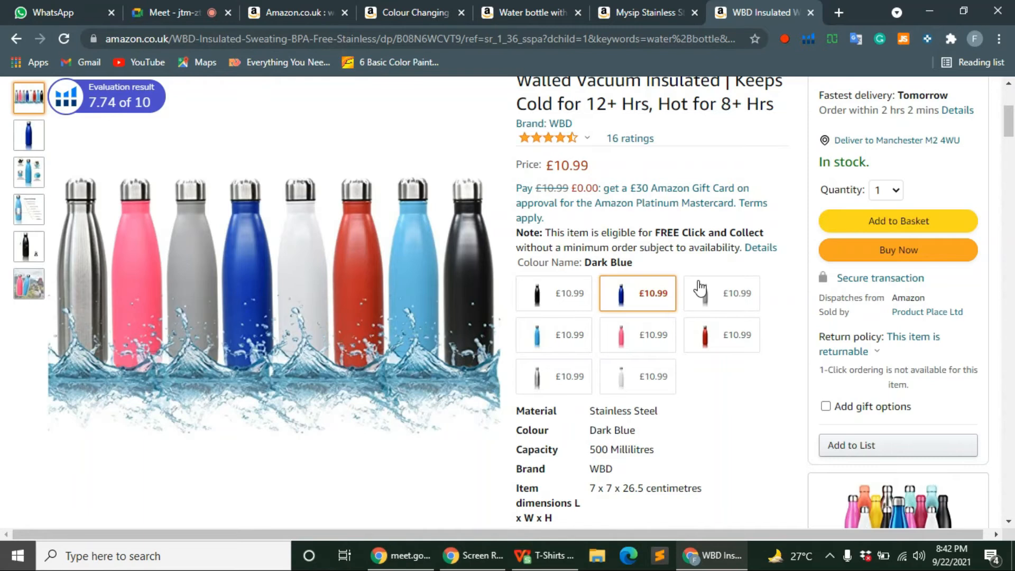
click(707, 293)
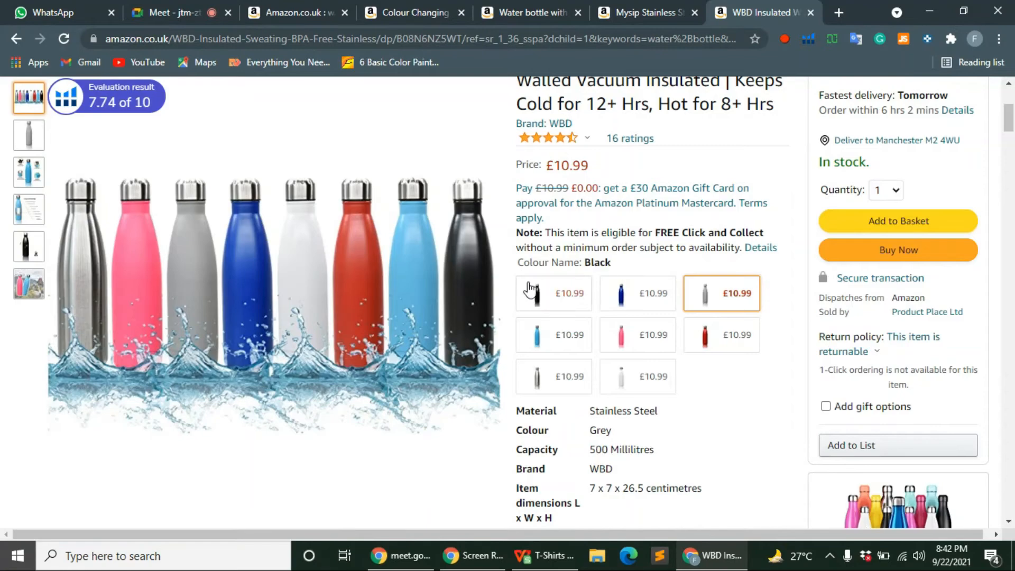
key(Print)
mouse_move(503, 265)
mouse_down()
mouse_move(670, 401)
mouse_move(817, 424)
mouse_up()
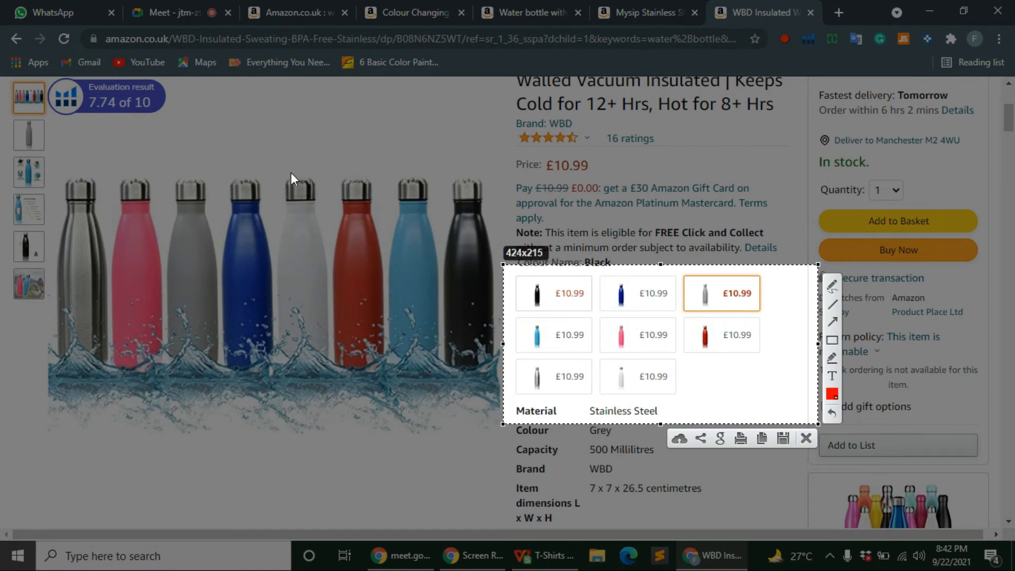
click(806, 439)
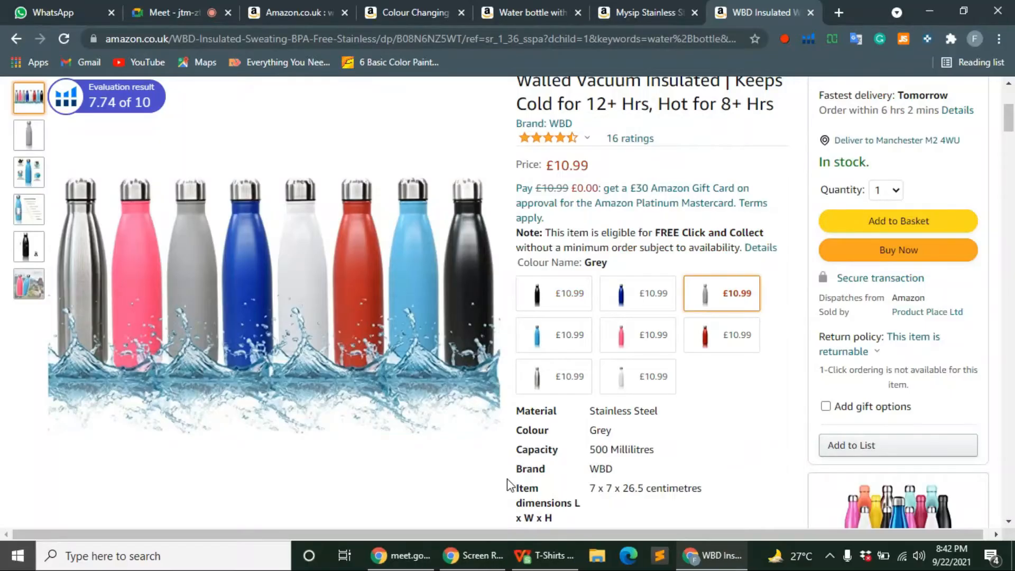
Switch to the T-Shirts (1).xlsm template in WPS Office, widen the Parentage column and set AL4 to Parent
key(alt+Tab)
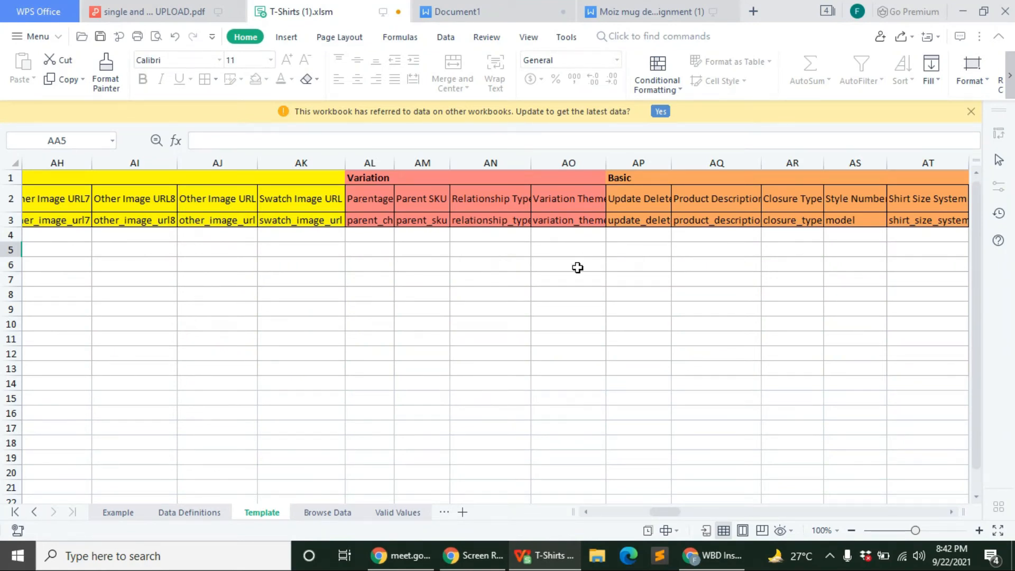
drag(399, 162, 423, 163)
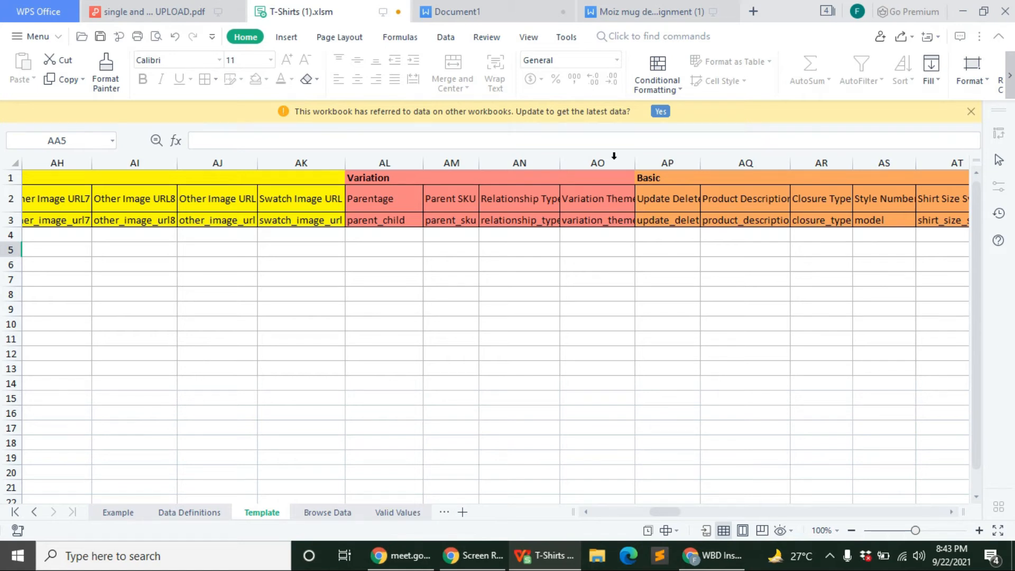
click(397, 233)
click(429, 236)
click(387, 254)
click(538, 306)
click(410, 236)
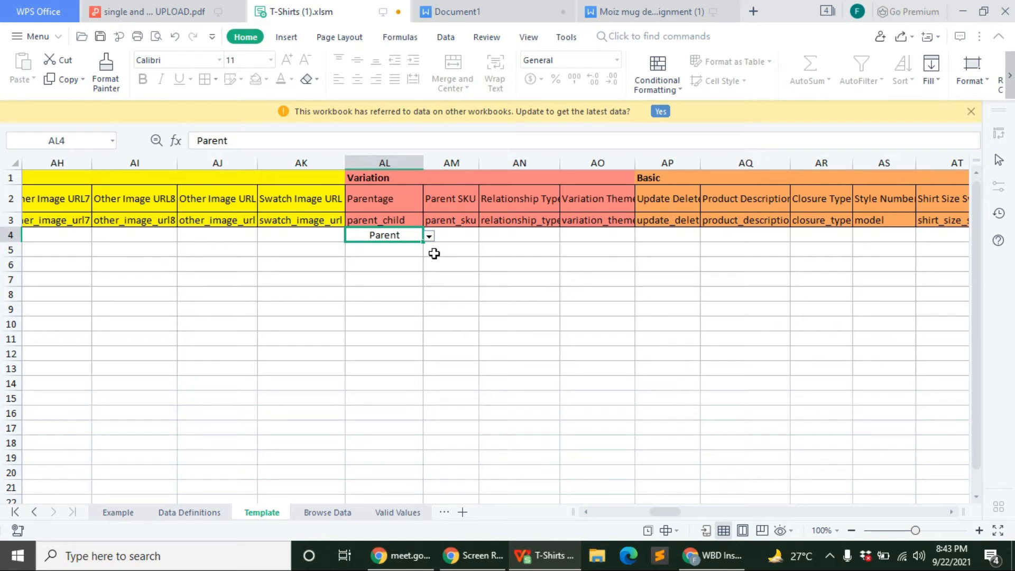
Set the Parentage in AL5 to Child and fill that value down to AL13
click(407, 255)
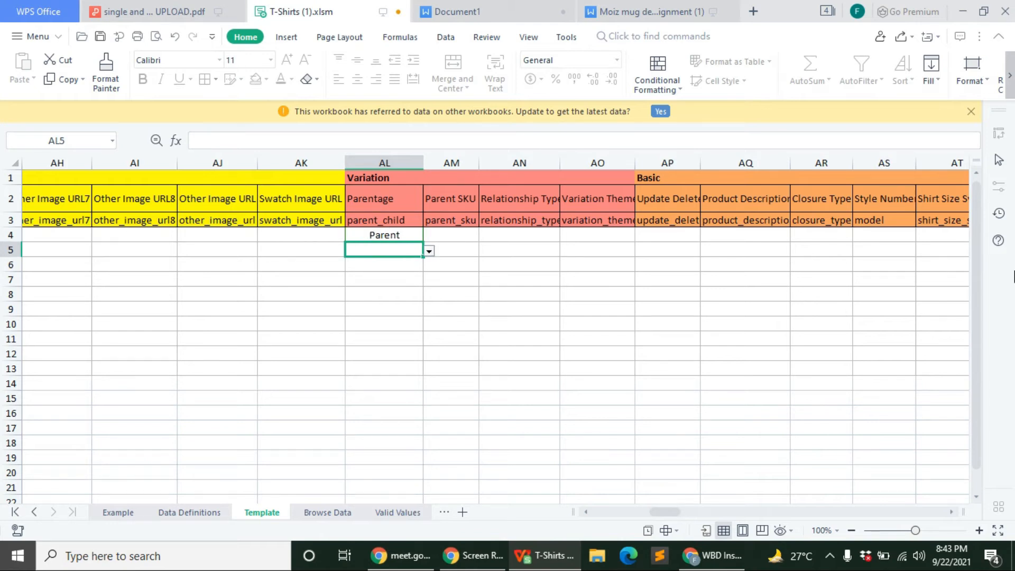
click(429, 251)
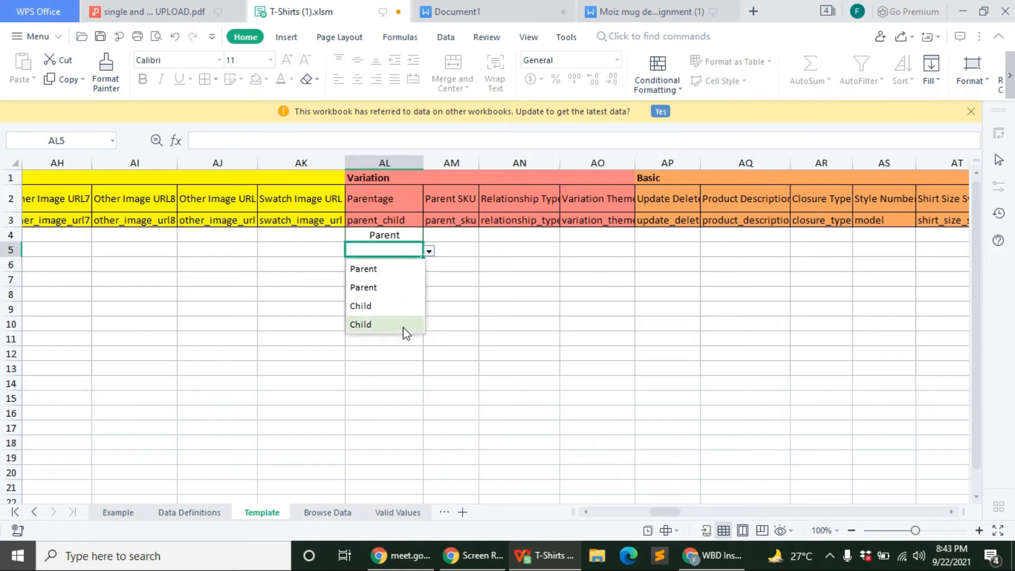
click(403, 307)
drag(423, 257, 420, 374)
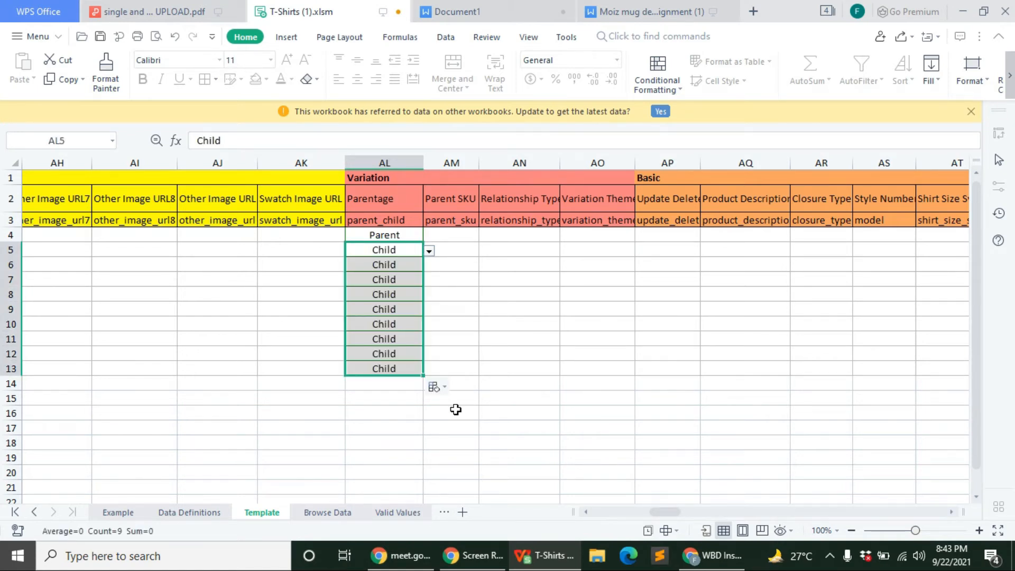
click(481, 386)
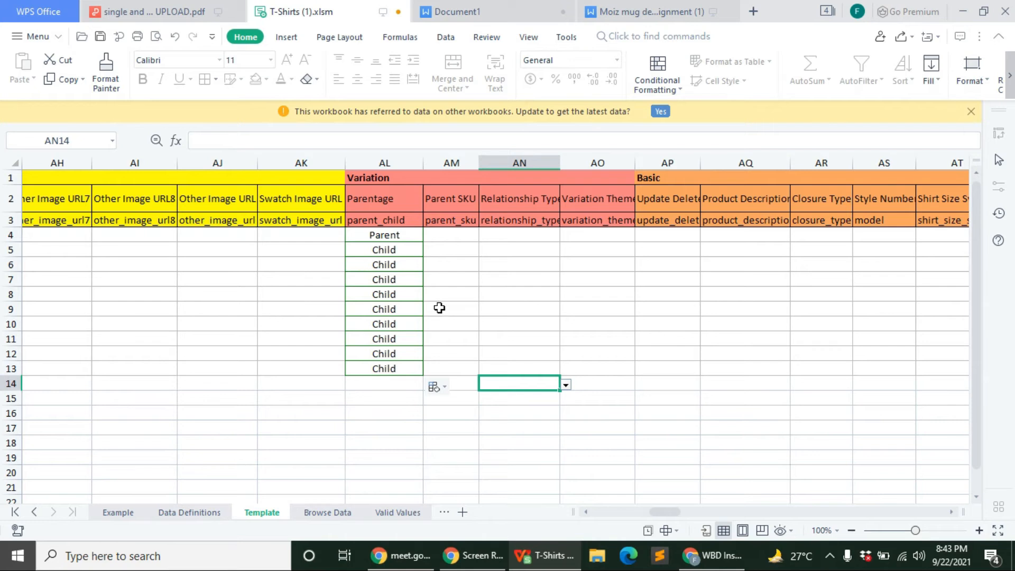
Revisit the WBD bottle listing in Chrome to relate it to the parent row, and return to the template
click(450, 251)
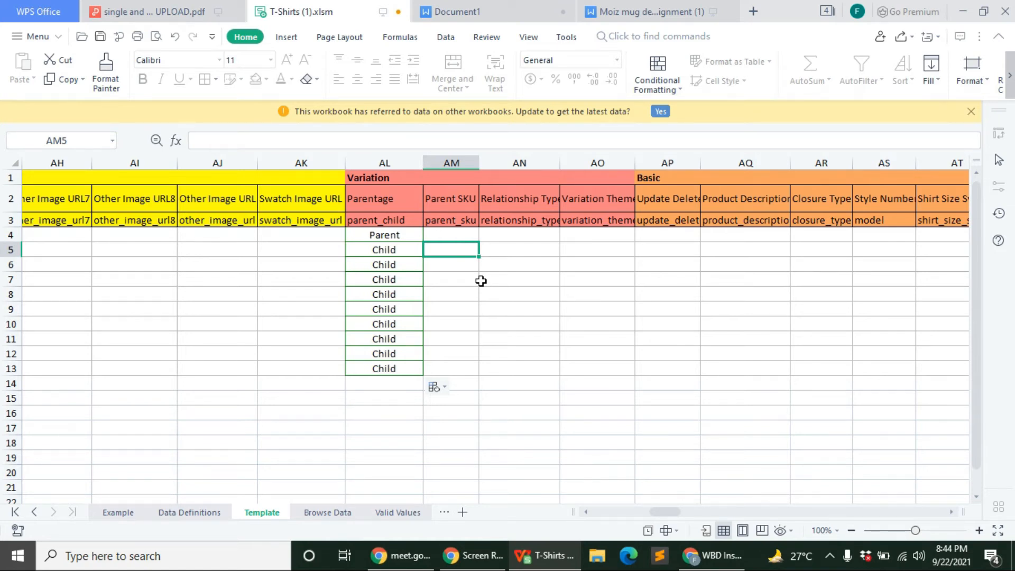
click(402, 236)
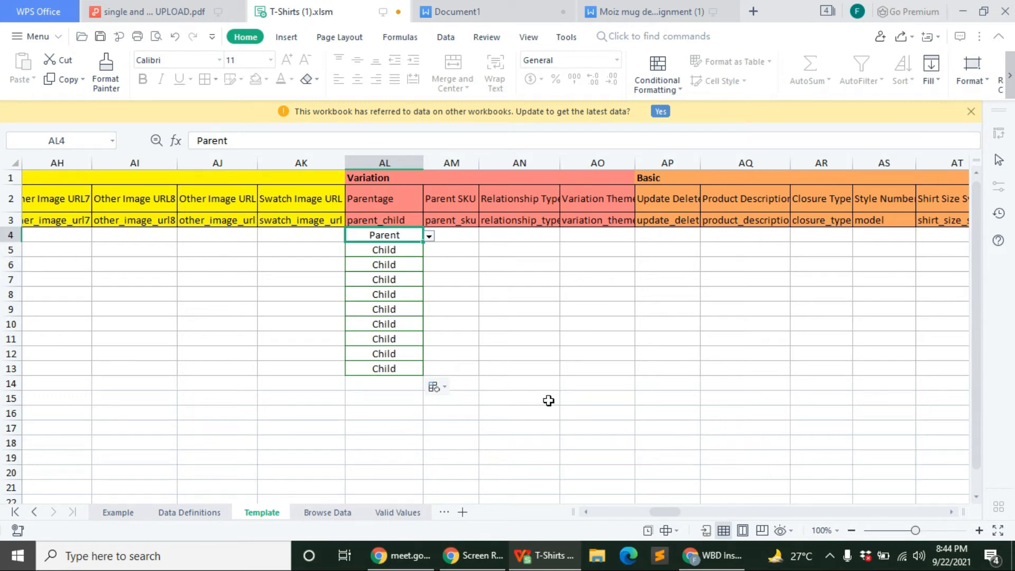
click(700, 560)
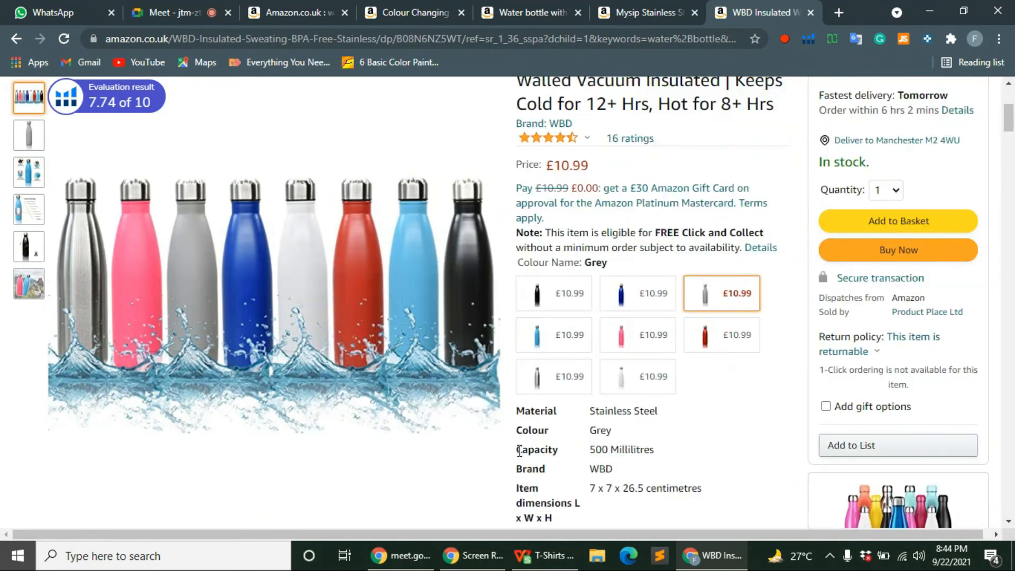
click(523, 555)
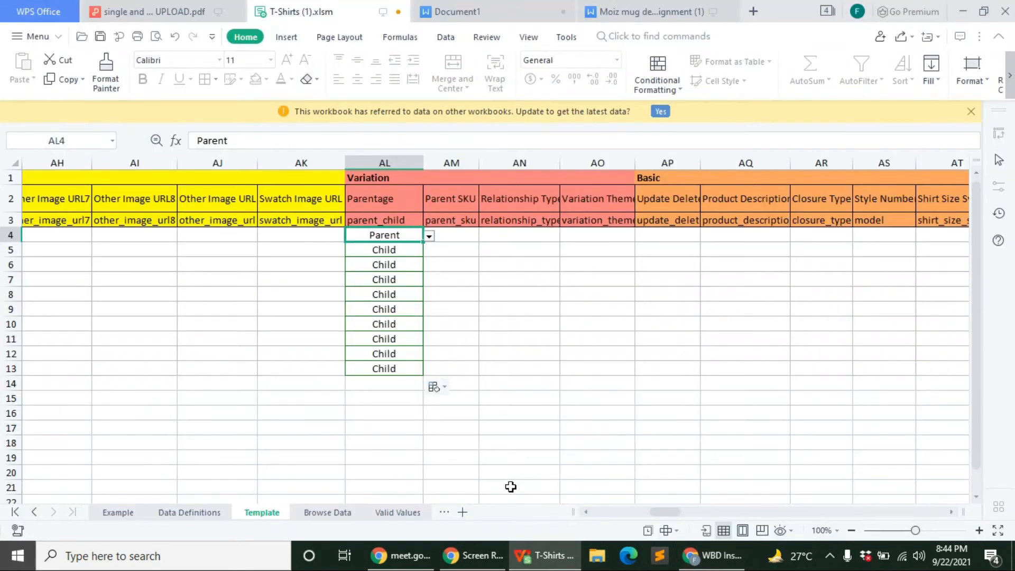
Enter SRT-CN as the Parent SKU in AM5 and fill it down to AM13 for all child rows
click(467, 248)
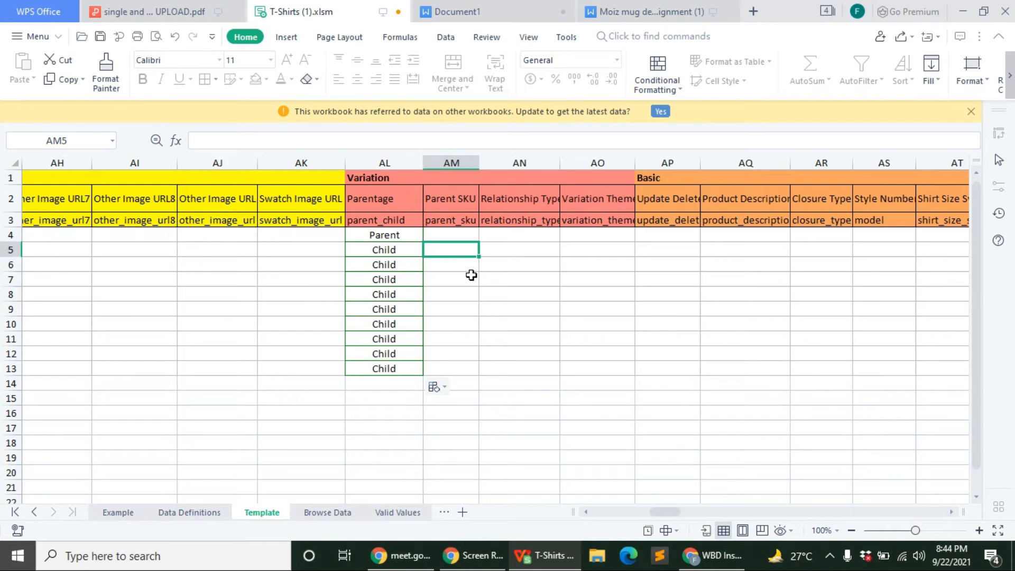
click(463, 204)
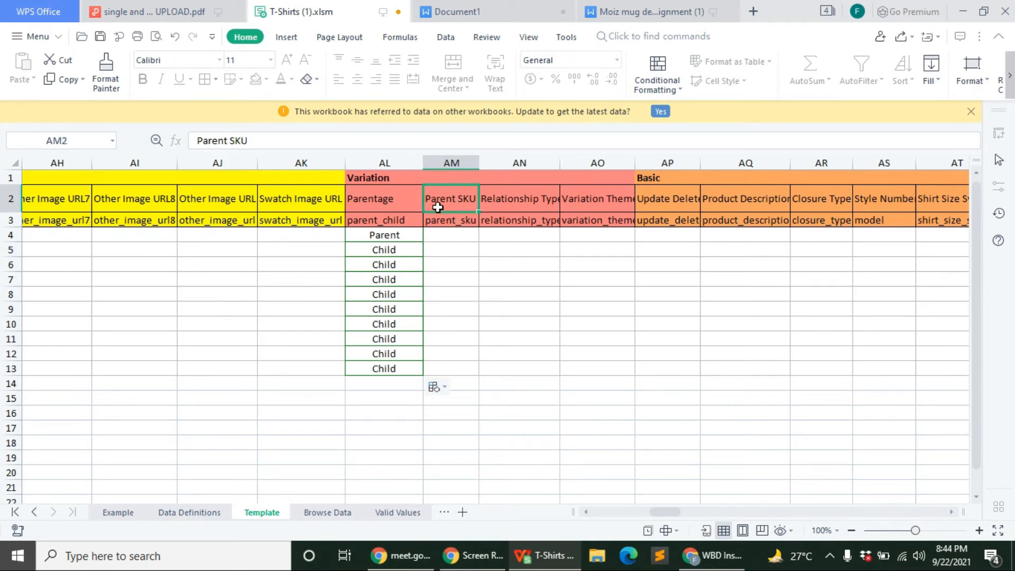
click(451, 251)
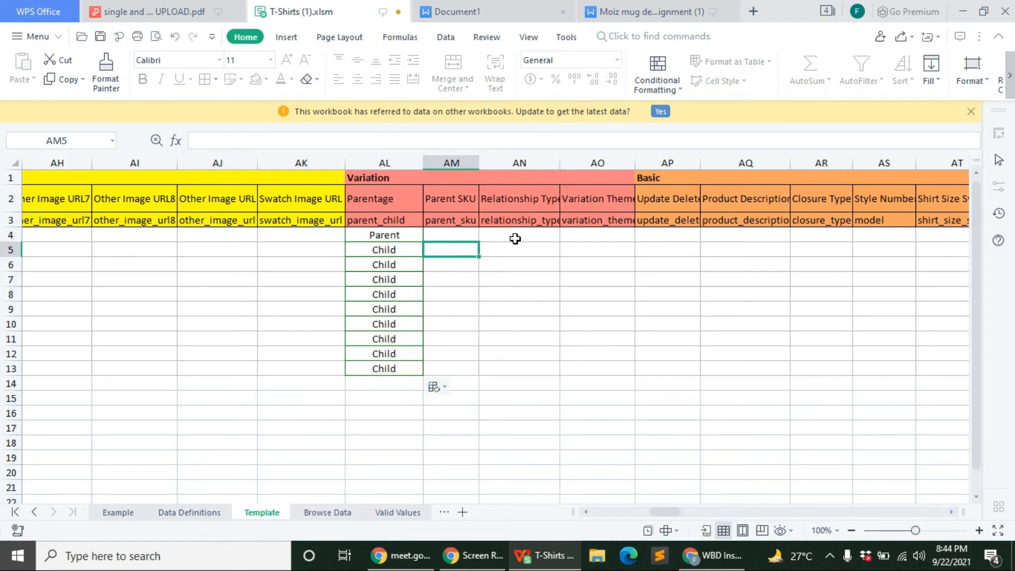
click(453, 143)
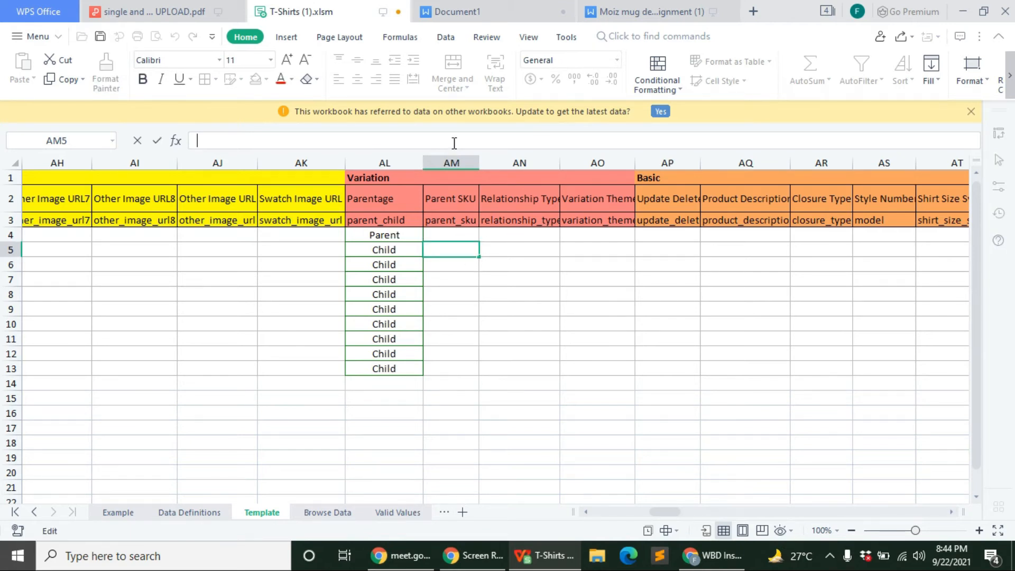
text(SRT-CN)
key(Return)
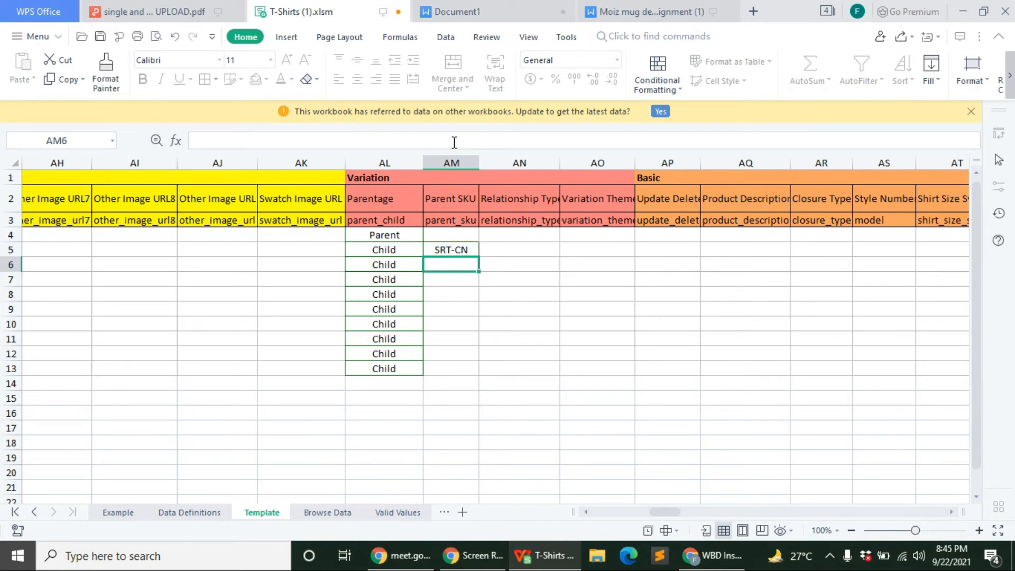
click(476, 253)
drag(478, 256, 477, 370)
click(465, 427)
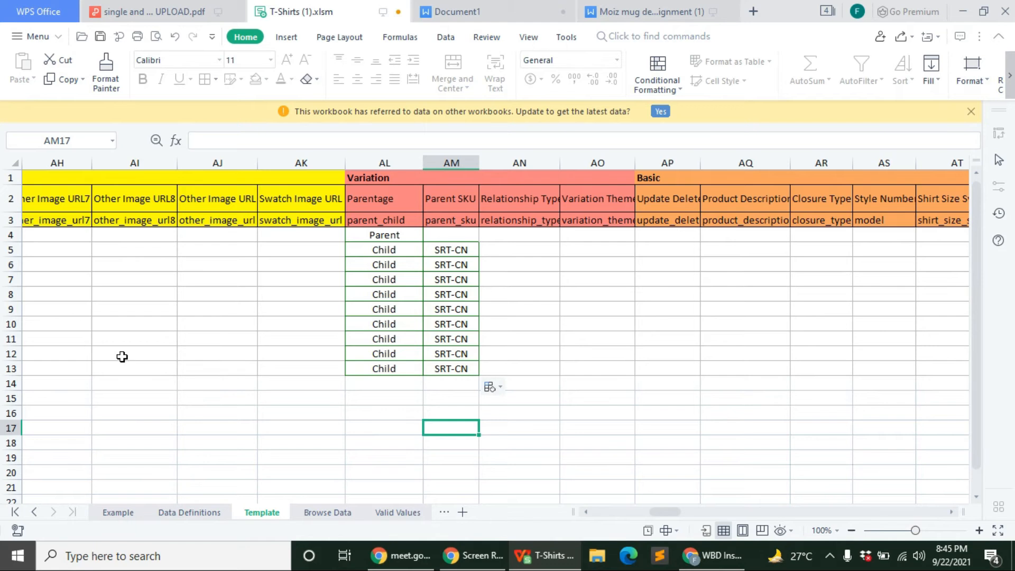
Widen the Relationship Type column, set AN4 to Variation and fill that value down to AN13
click(468, 248)
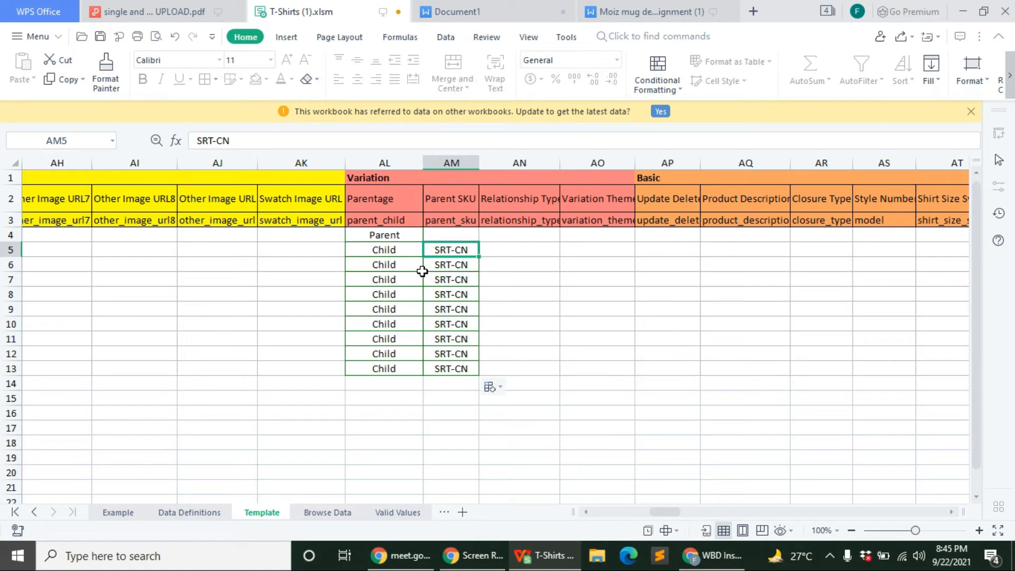
click(451, 236)
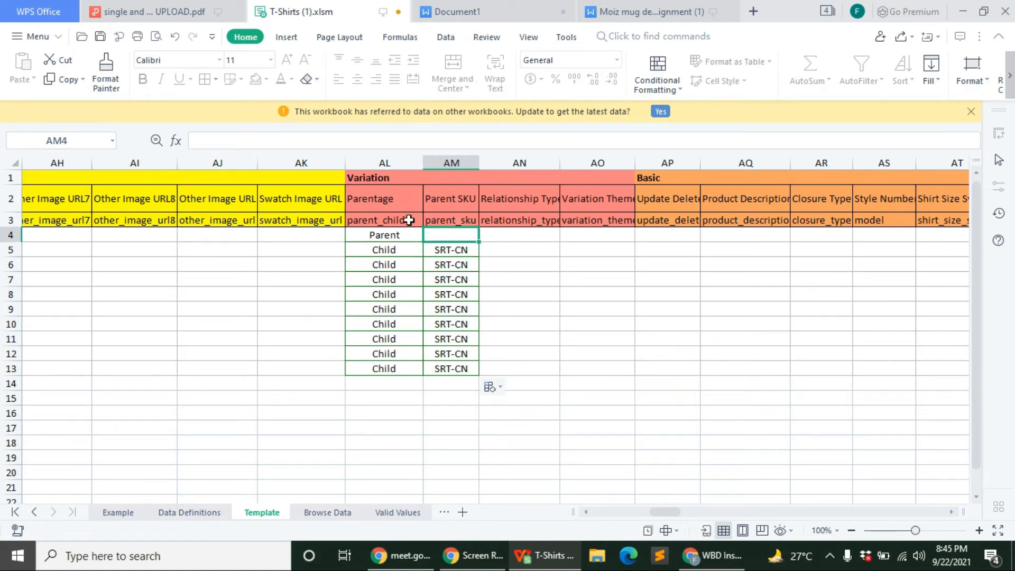
click(533, 235)
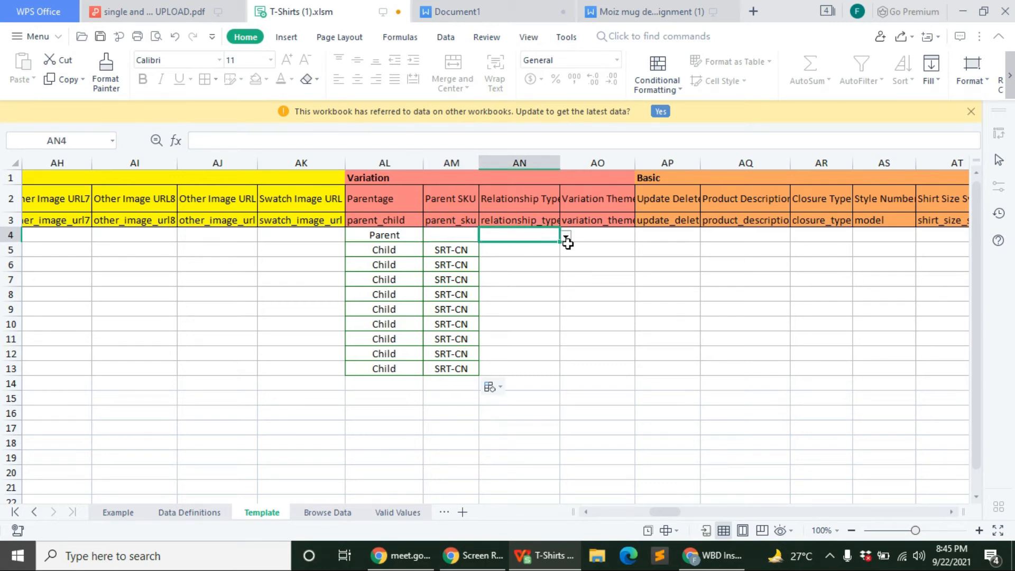
drag(560, 162, 596, 161)
click(602, 237)
click(553, 291)
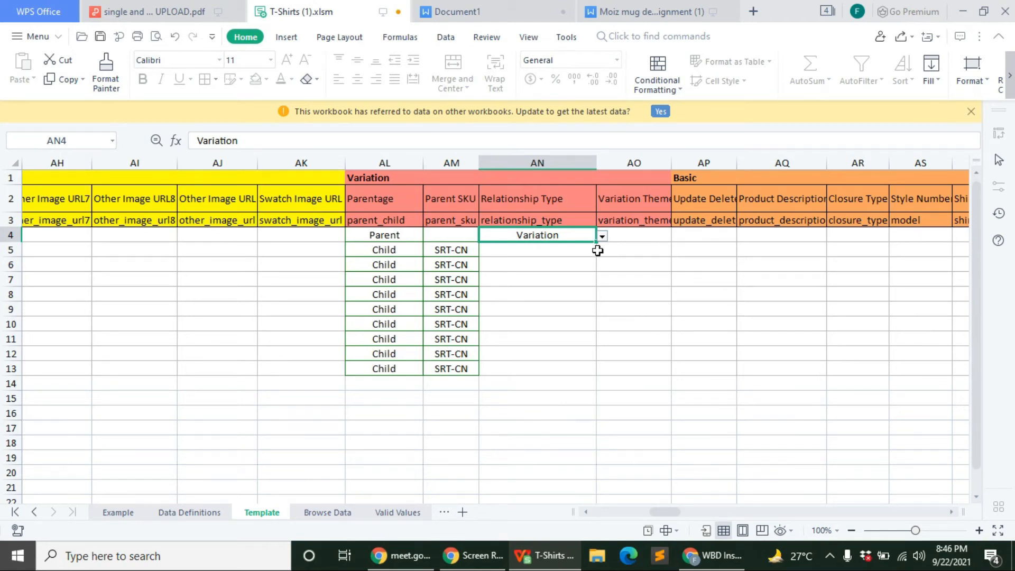
drag(596, 242, 597, 372)
click(620, 354)
Widen the Variation Theme column, set AO4 to color-size and fill it down to AO13
drag(671, 163, 690, 163)
click(669, 235)
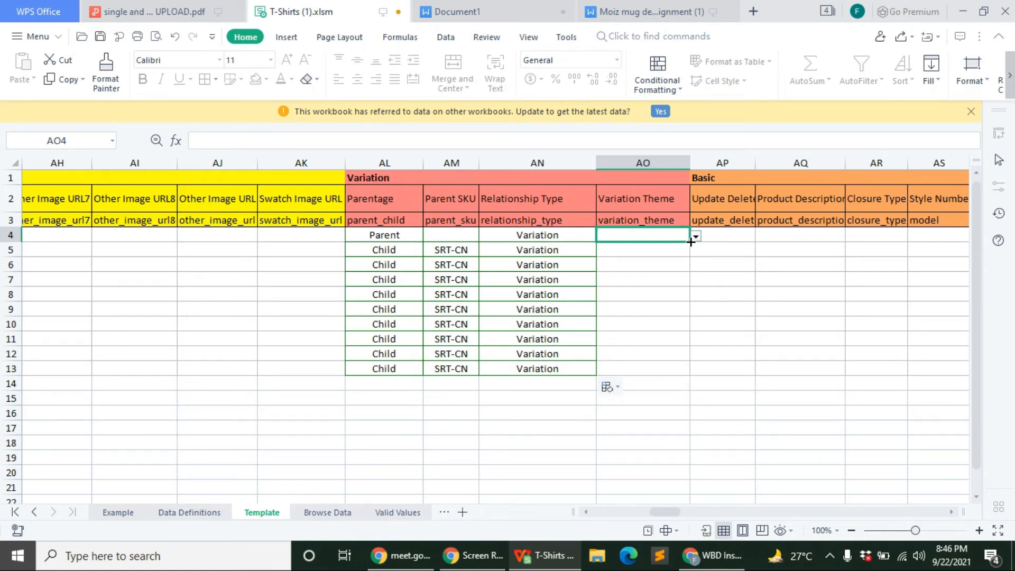
click(695, 237)
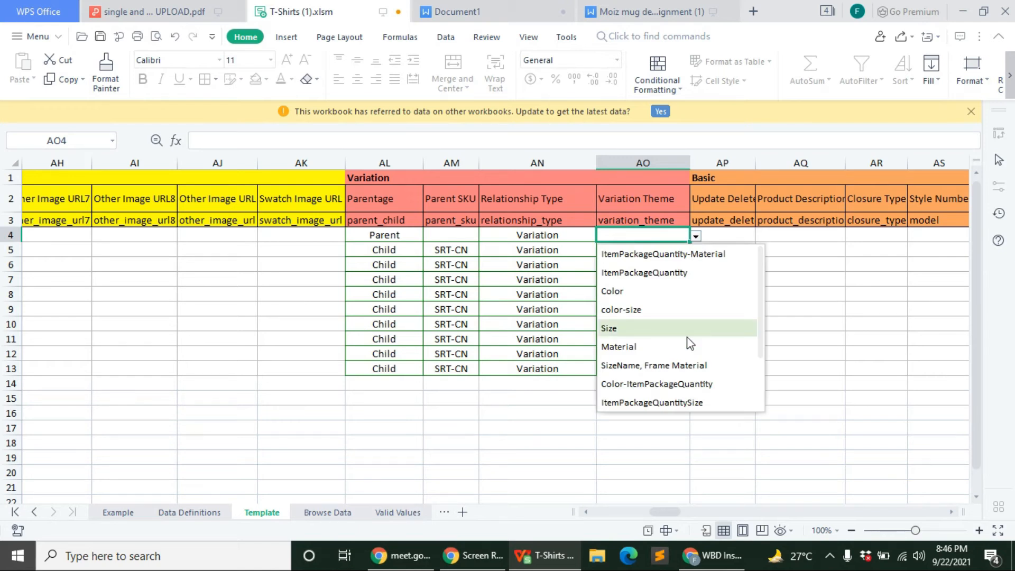
click(633, 315)
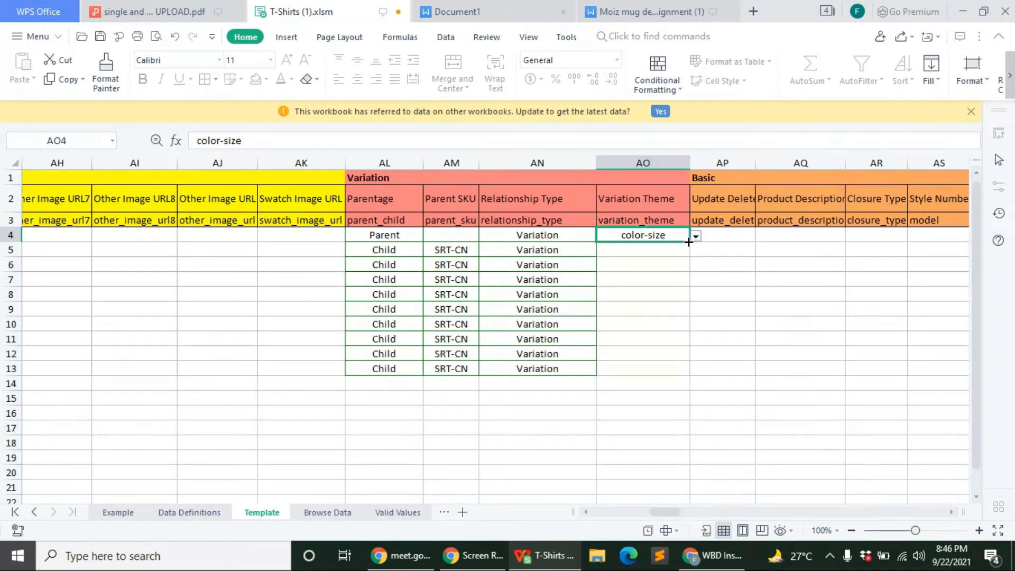
drag(688, 241, 691, 375)
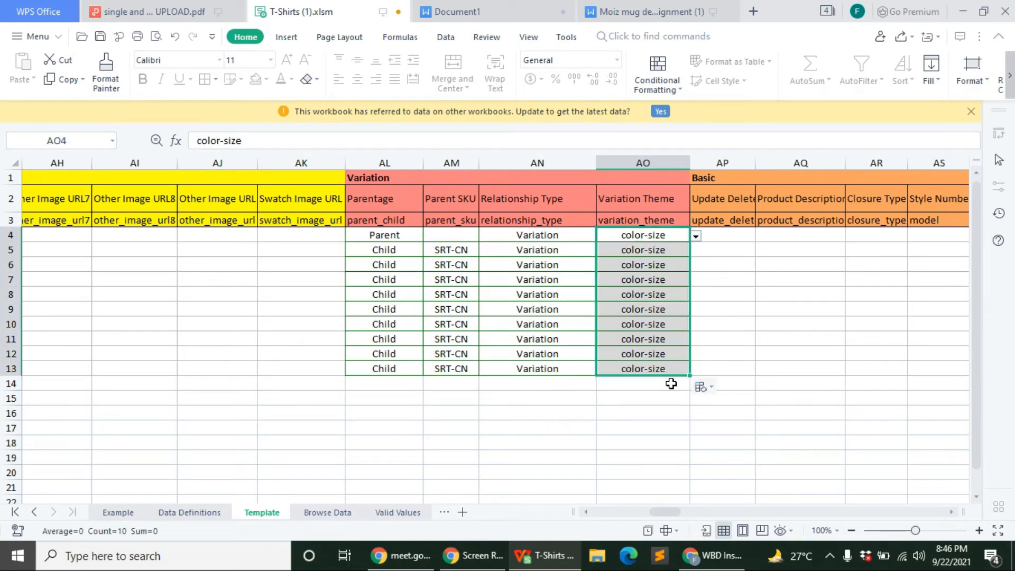
click(625, 483)
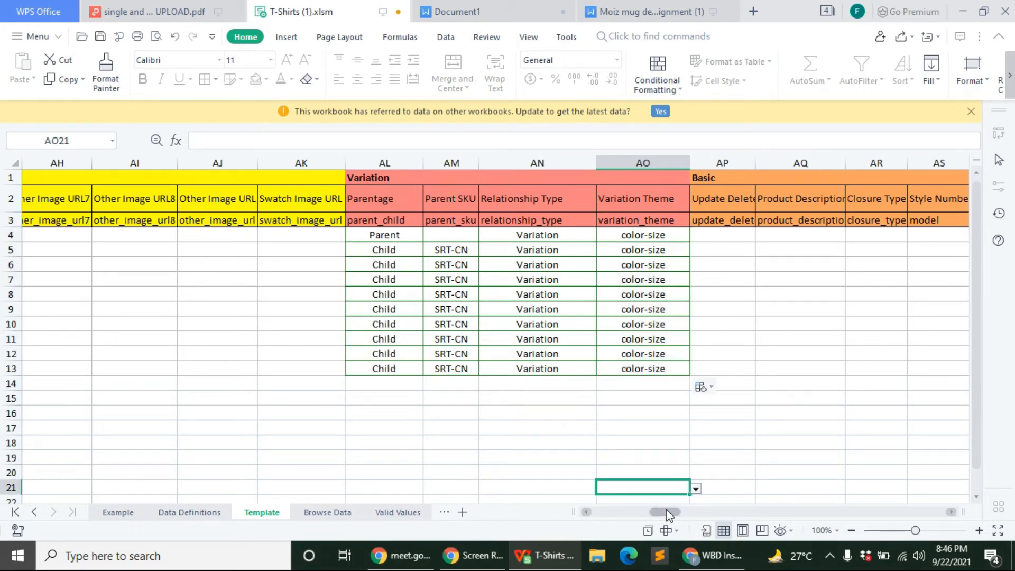
Narrow the Variation Theme column slightly, widen the Update Delete column to fit its header, and select AP4
drag(666, 510, 668, 512)
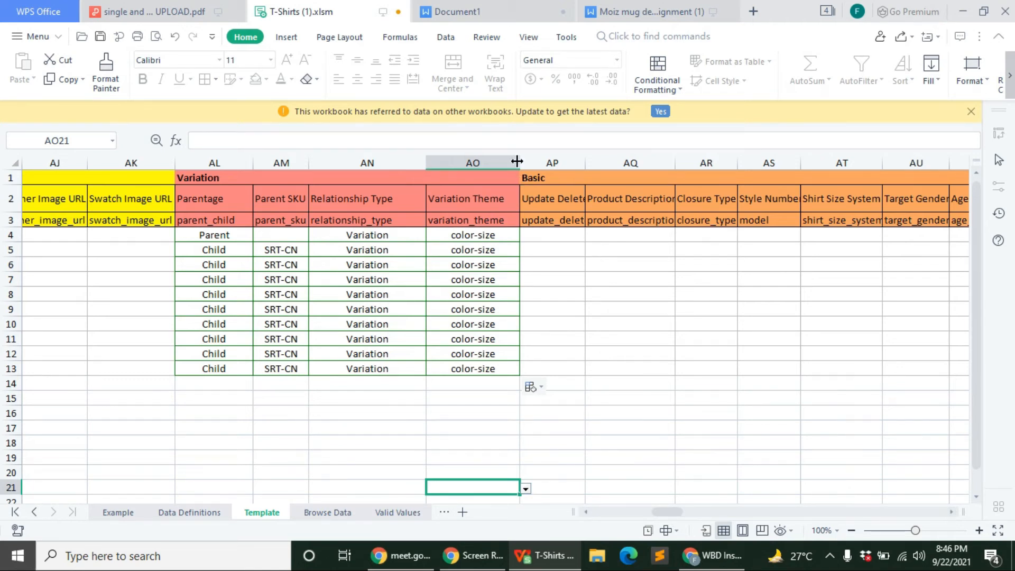
drag(520, 162, 514, 162)
click(574, 160)
drag(583, 162, 607, 161)
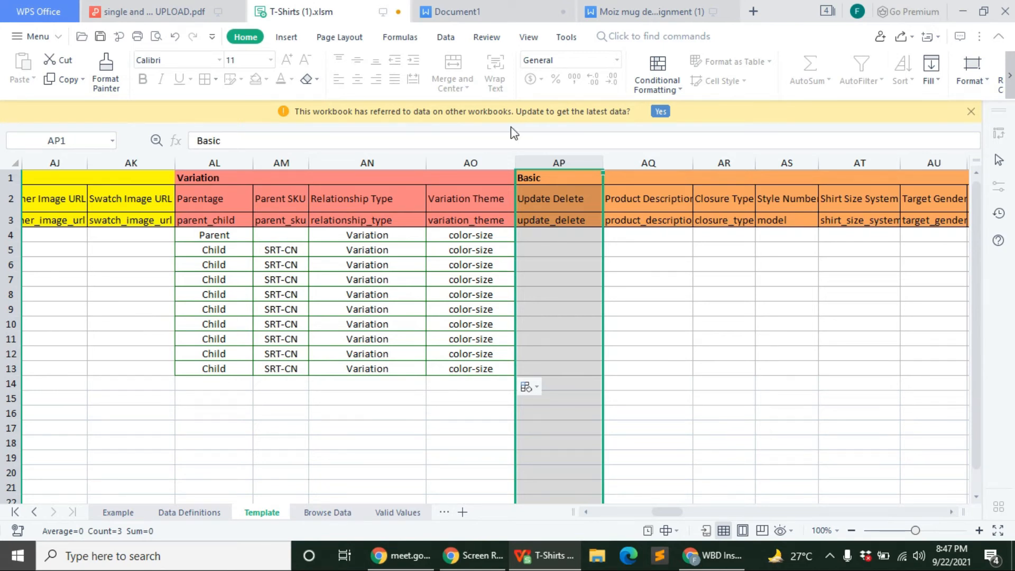
click(736, 294)
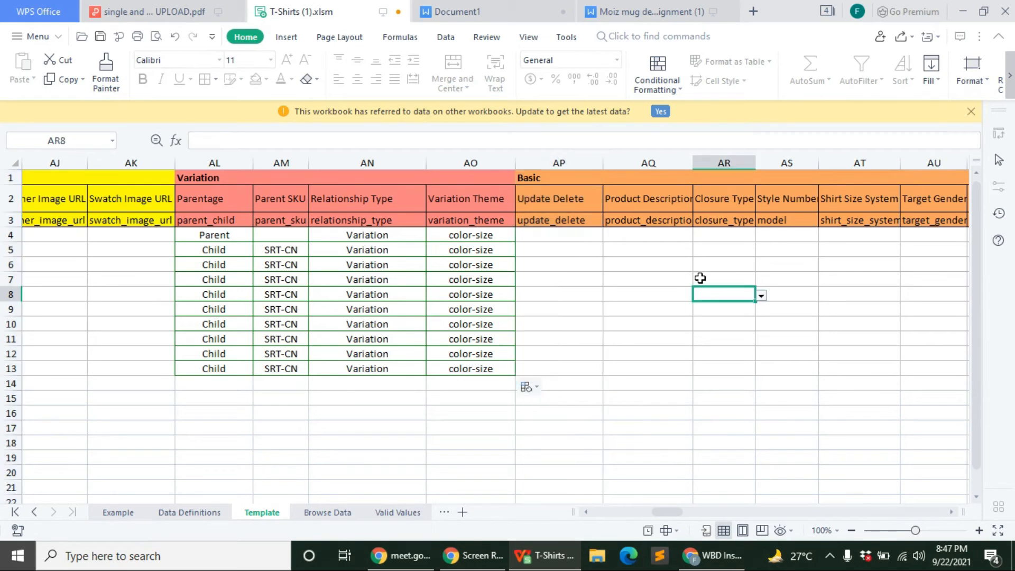
click(592, 237)
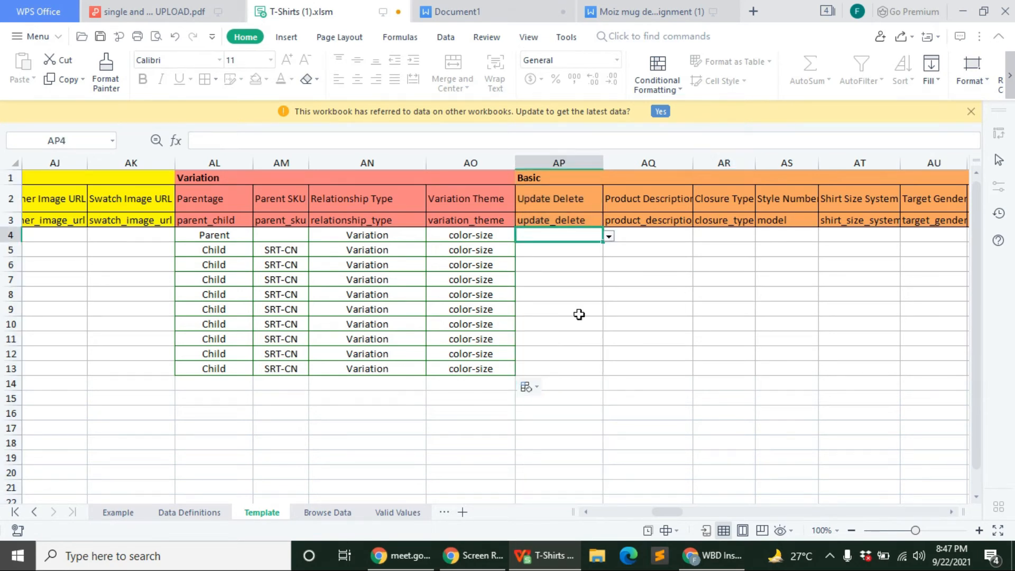
key(Print)
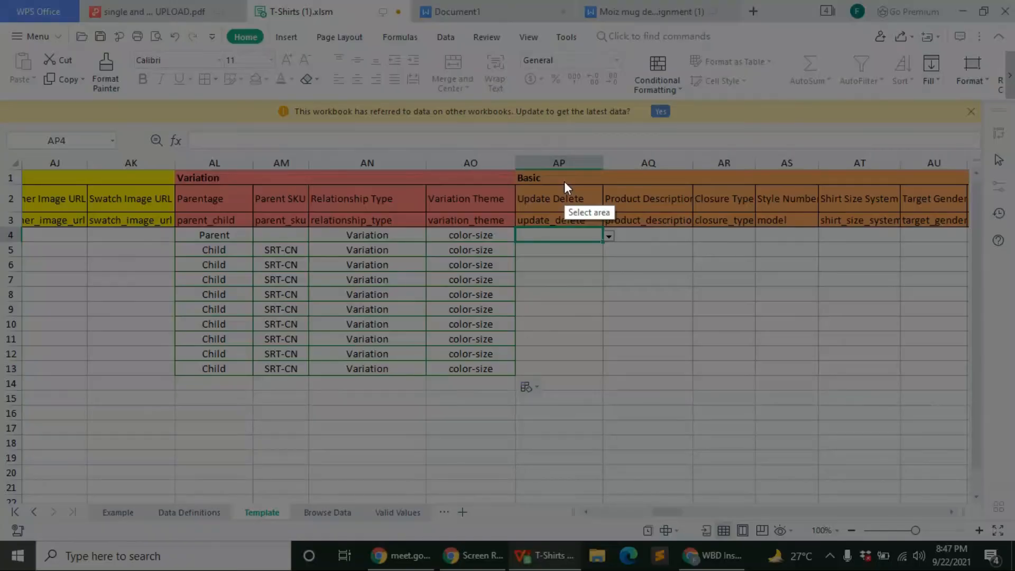
drag(465, 130, 638, 434)
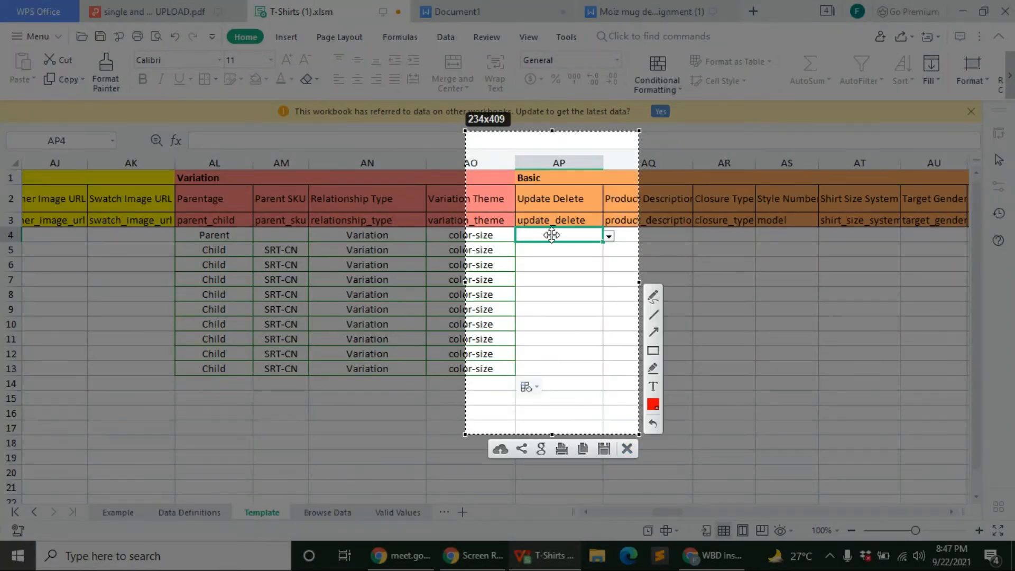
click(626, 447)
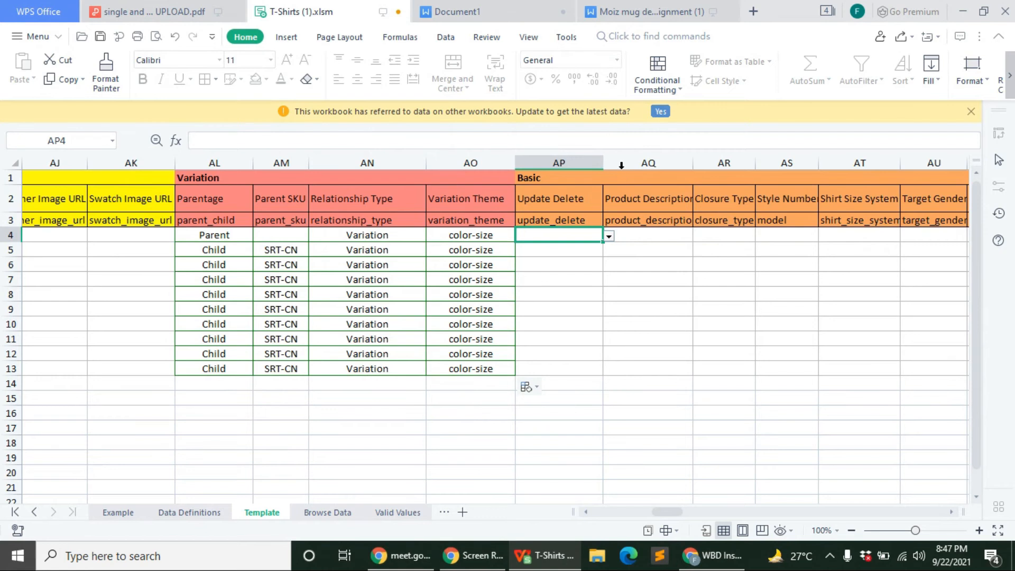
Narrow the Update Delete column slightly, set AP4 to Update and fill it down to AP13 for all rows
drag(602, 164, 596, 164)
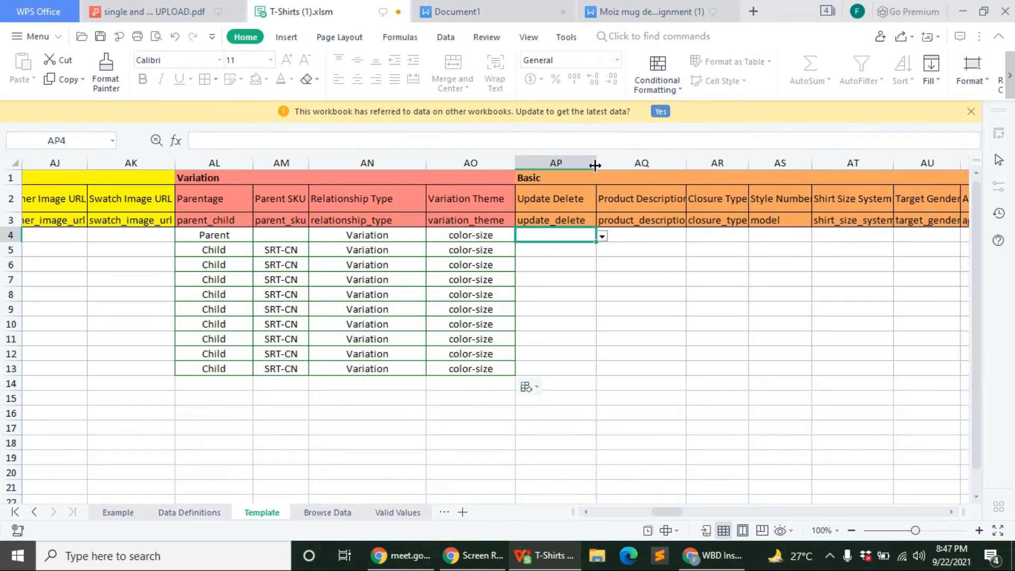
click(602, 236)
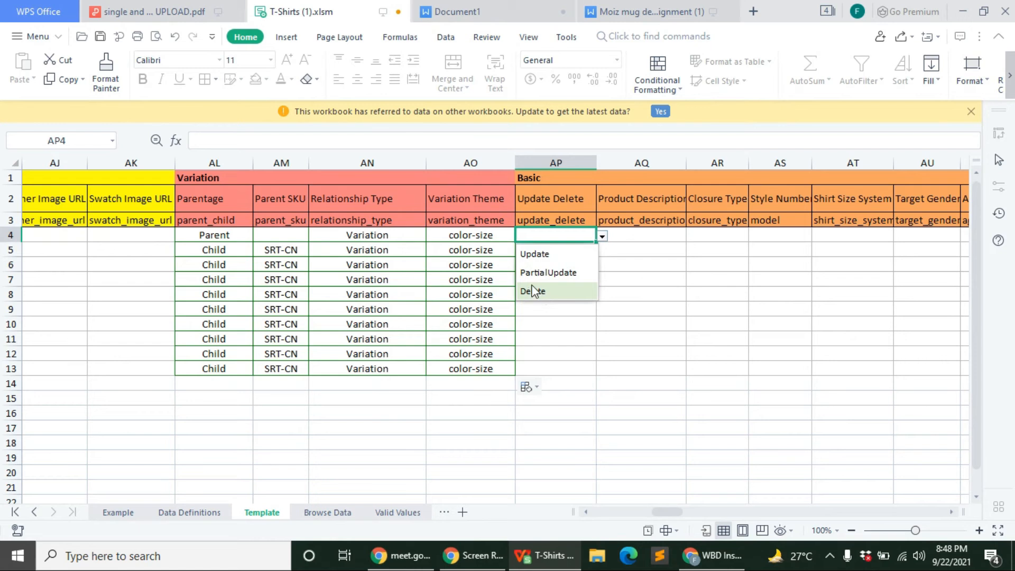
click(556, 291)
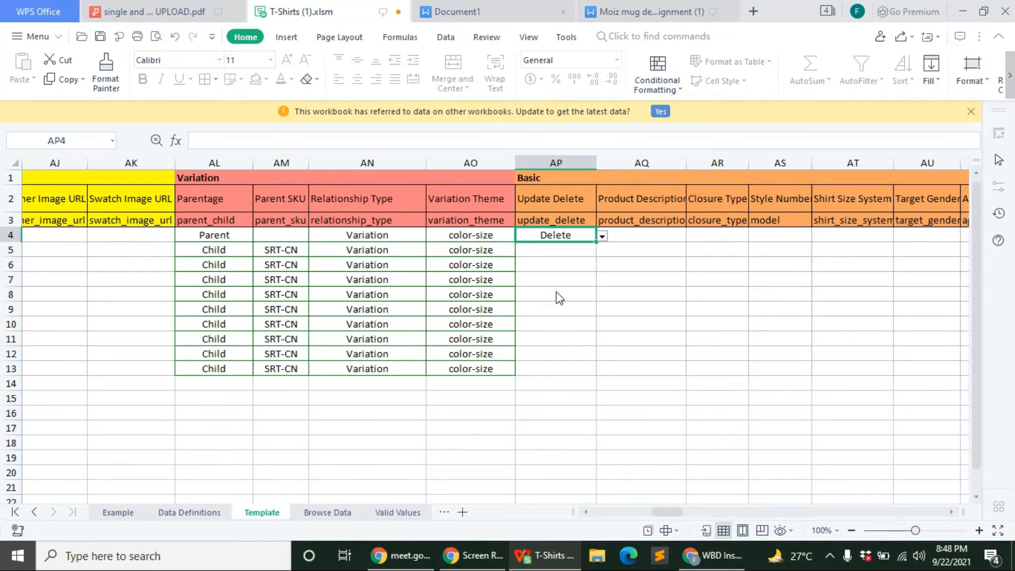
click(601, 236)
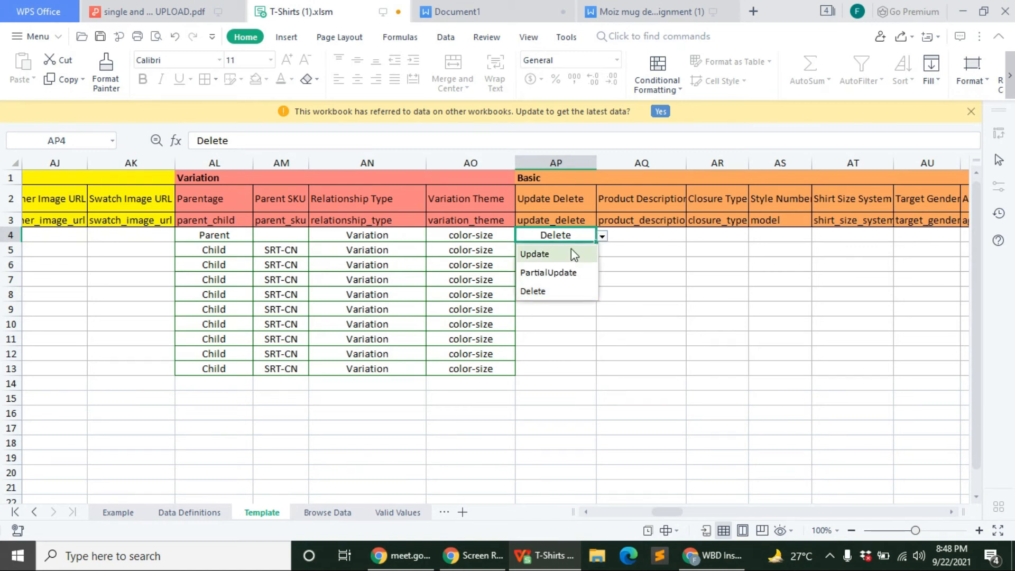
click(534, 258)
drag(596, 297, 597, 370)
click(616, 355)
Widen the Product Description column to several times its width and select AQ4 in the parent row
drag(686, 163, 922, 163)
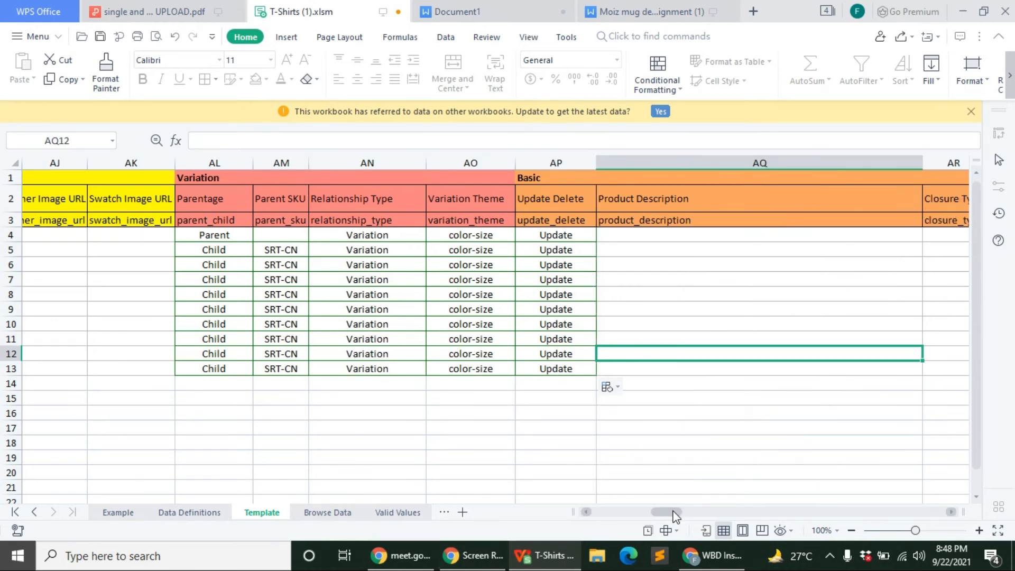
drag(667, 511, 671, 511)
click(518, 249)
click(520, 236)
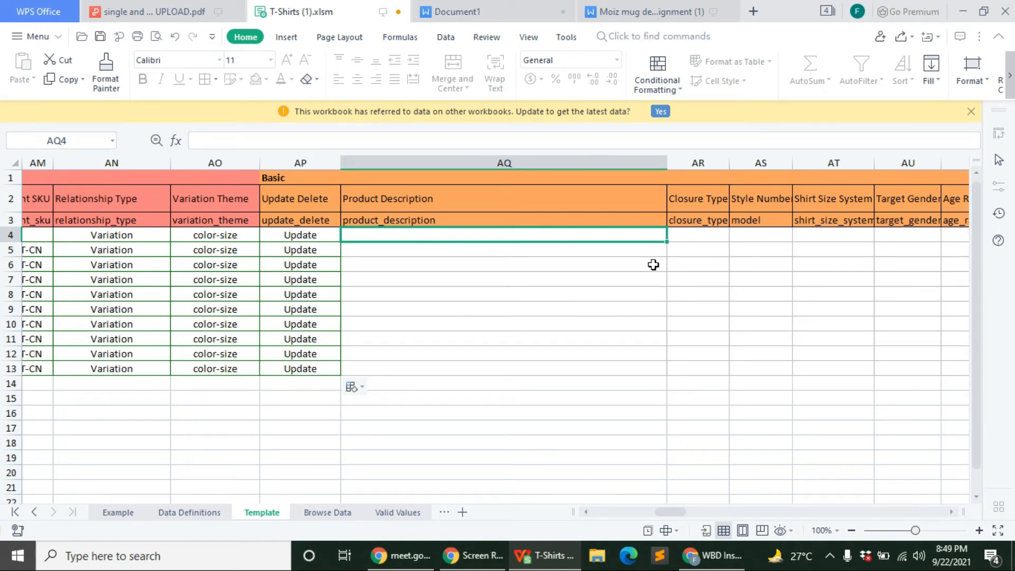
drag(668, 168, 667, 167)
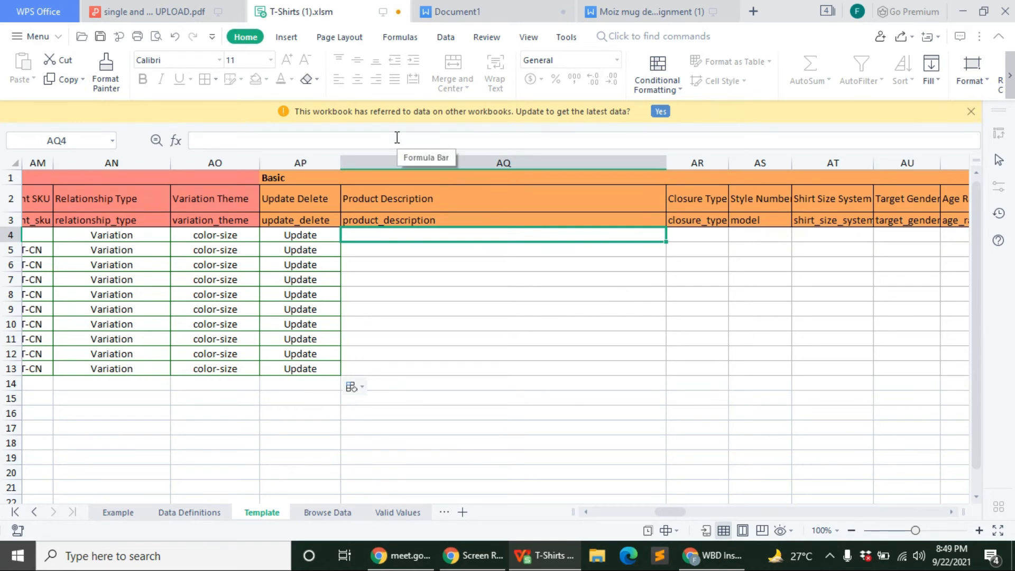
Copy the whole bulleted description under "Html code:" in the open travel mug document
click(583, 10)
scroll(363, 369, down, 7)
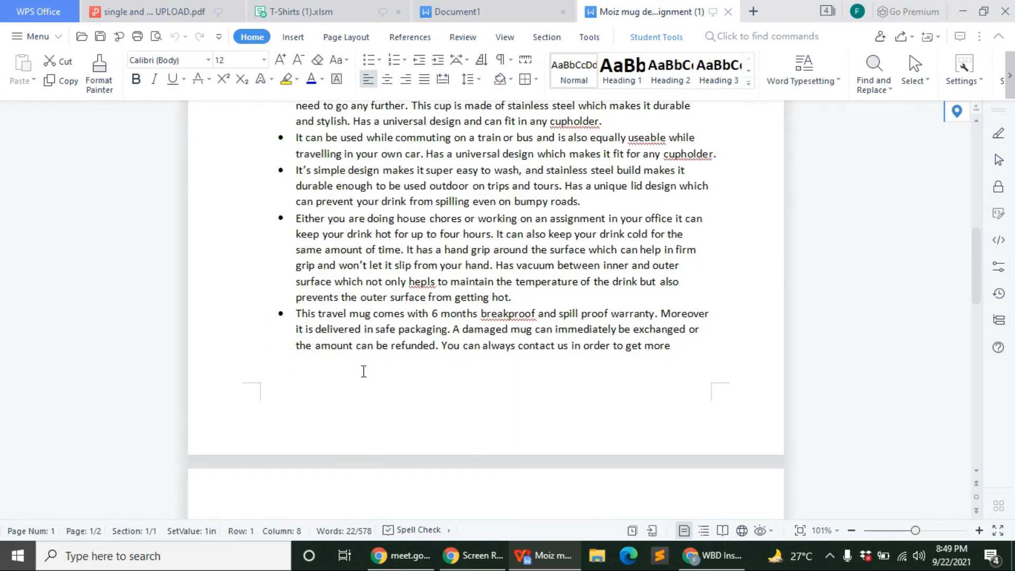
scroll(370, 364, down, 6)
drag(260, 139, 652, 402)
right_click(474, 260)
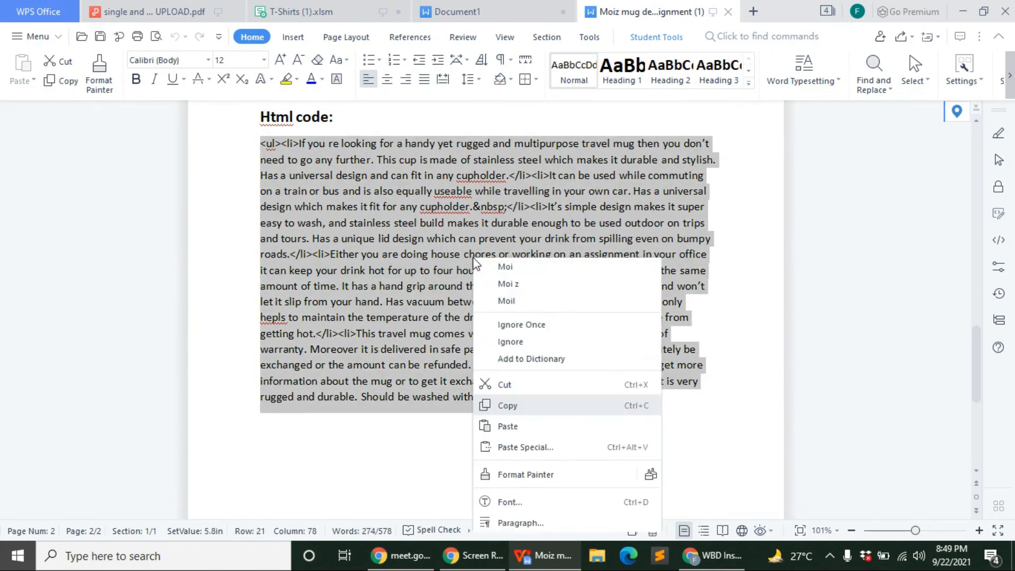
click(508, 290)
Return to T-Shirts (1).xlsm and paste the copied HTML description into AQ4 as the parent row's Product Description
click(494, 12)
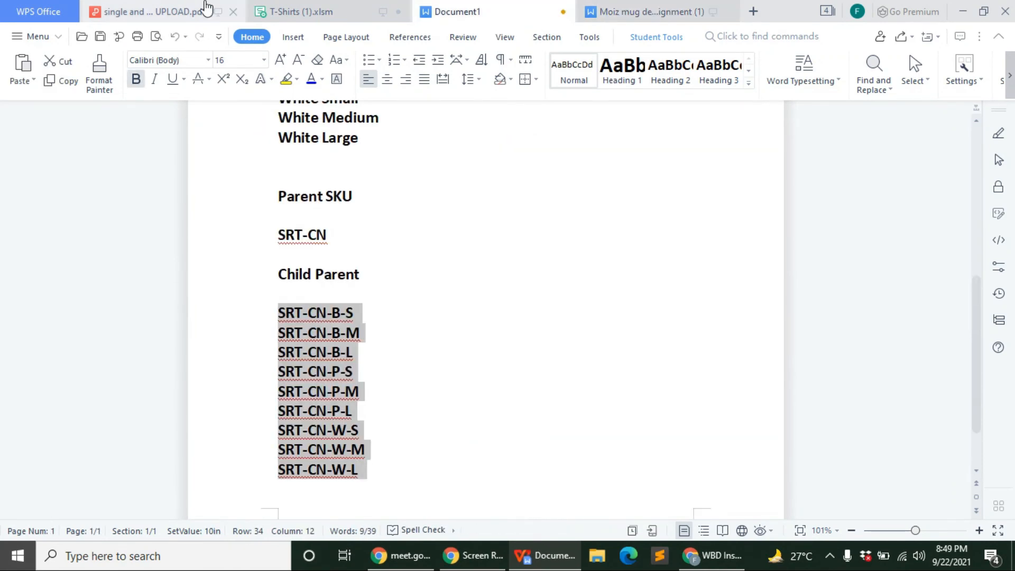
click(301, 11)
click(437, 140)
right_click(438, 140)
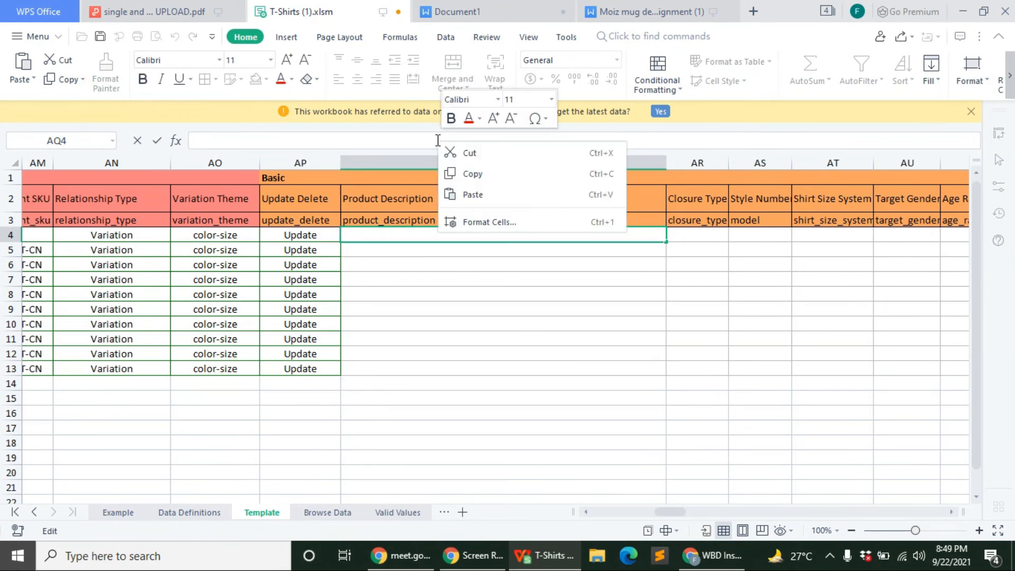
click(472, 195)
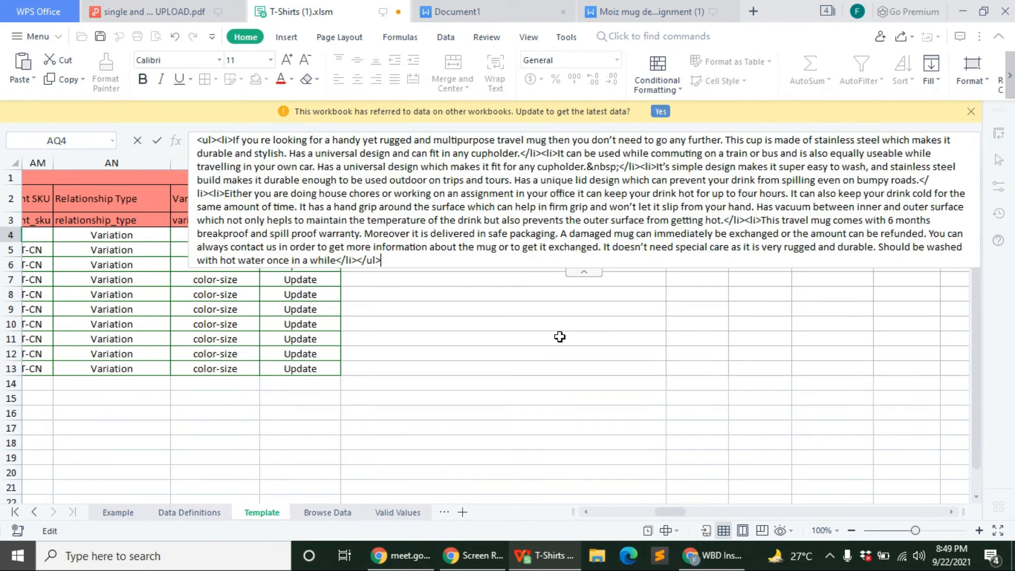
key(Return)
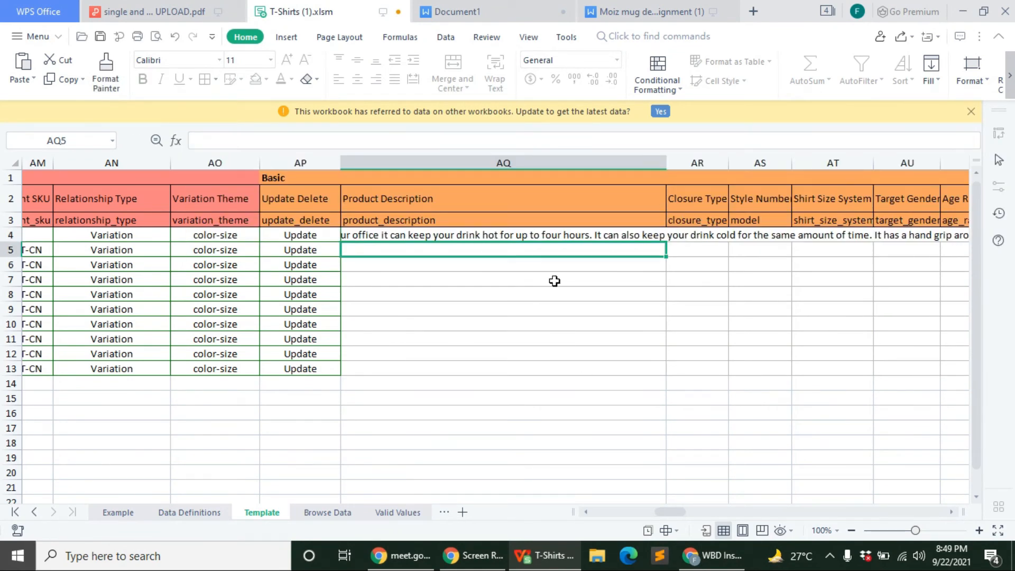
Unprotect the Template sheet so the product description cell AQ4 can be formatted
click(576, 235)
click(478, 291)
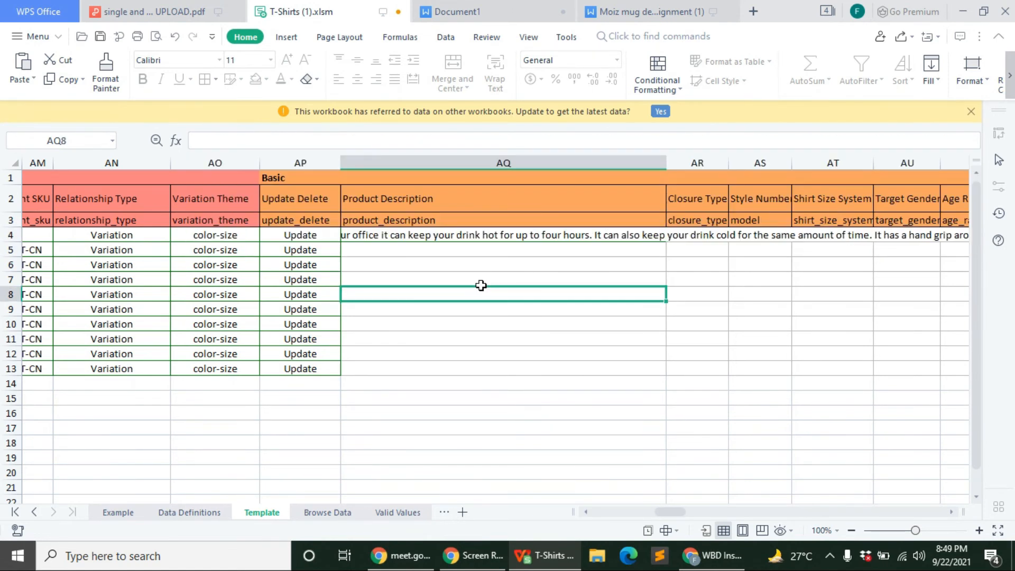
click(486, 233)
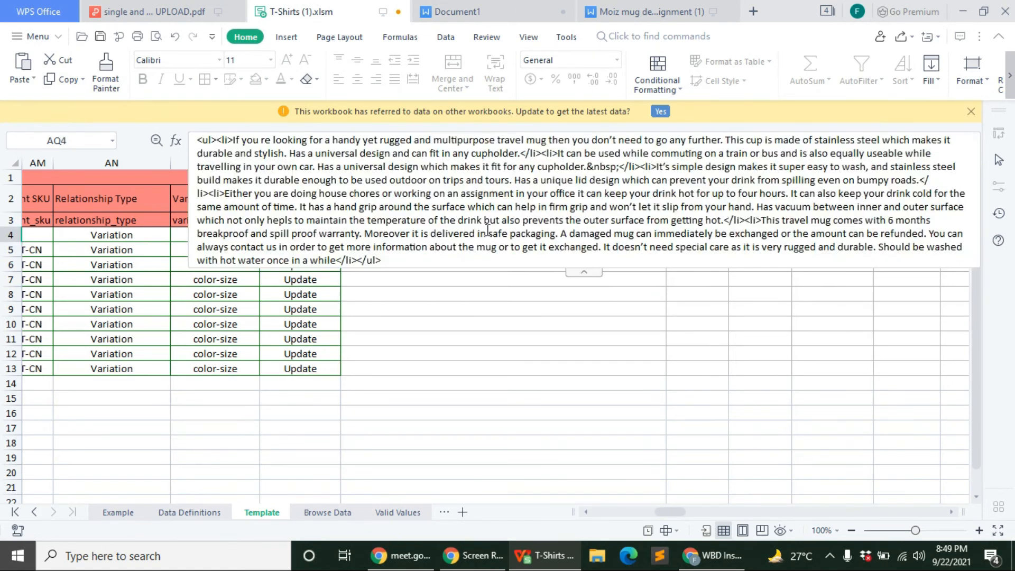
click(470, 39)
click(777, 441)
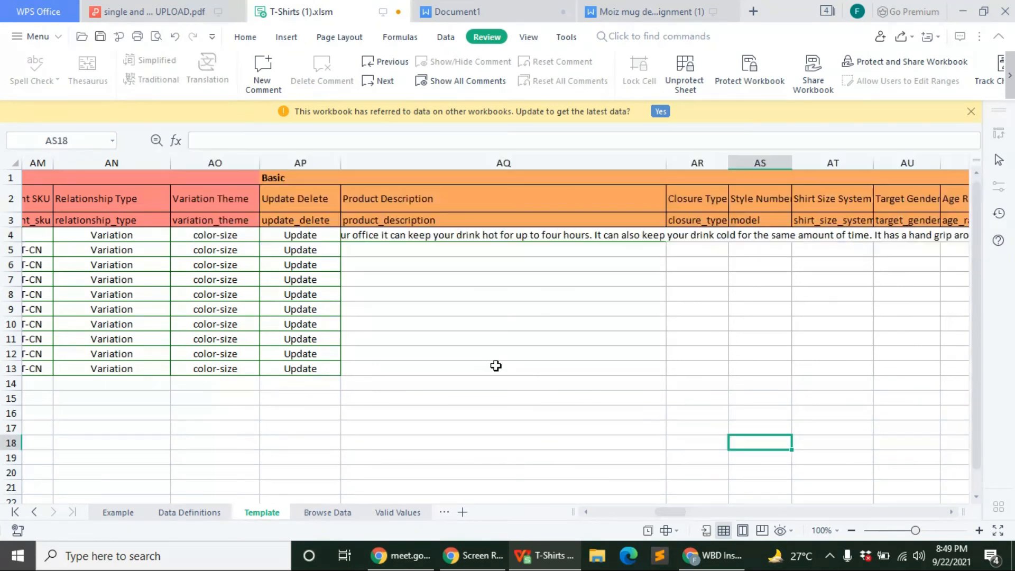
click(490, 234)
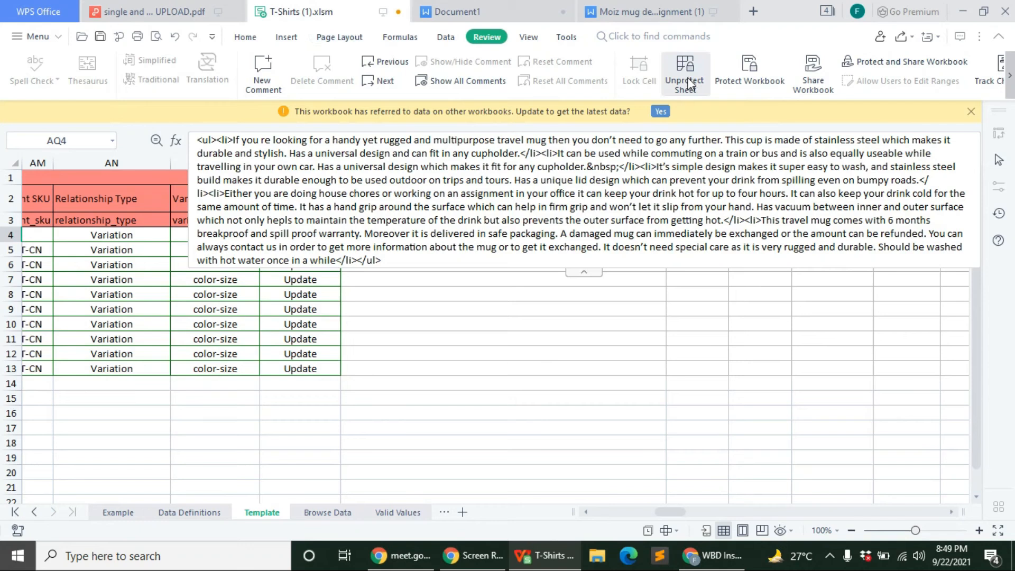
click(528, 294)
click(525, 235)
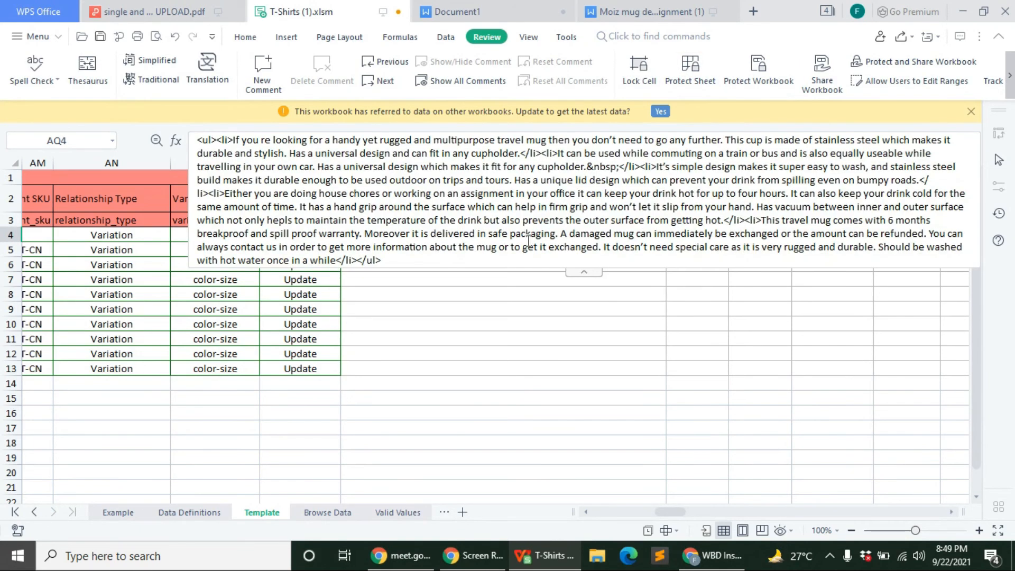
Try wrapping the text of the parent row's Product Description in AQ4
click(245, 36)
click(660, 341)
click(552, 240)
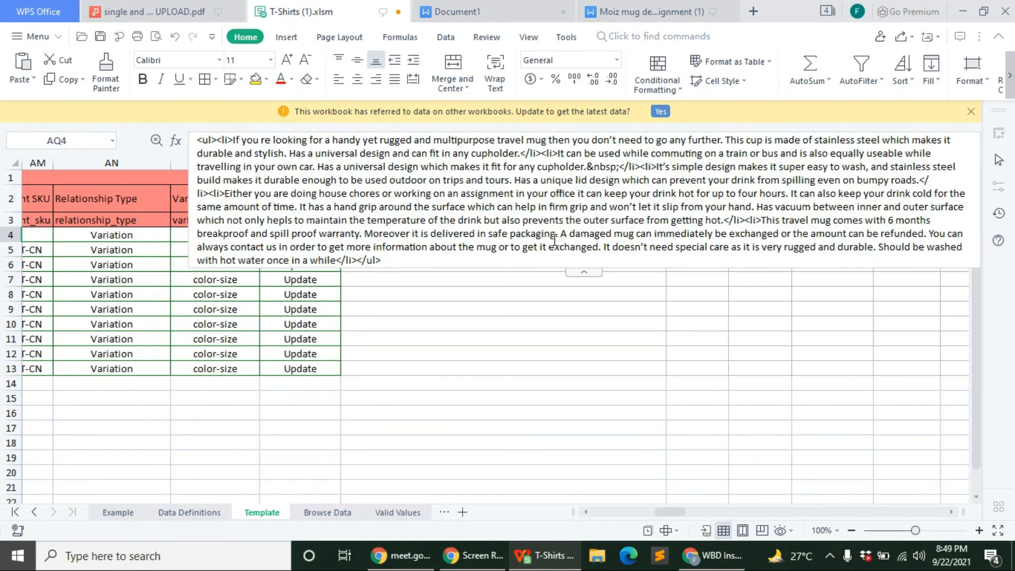
click(496, 69)
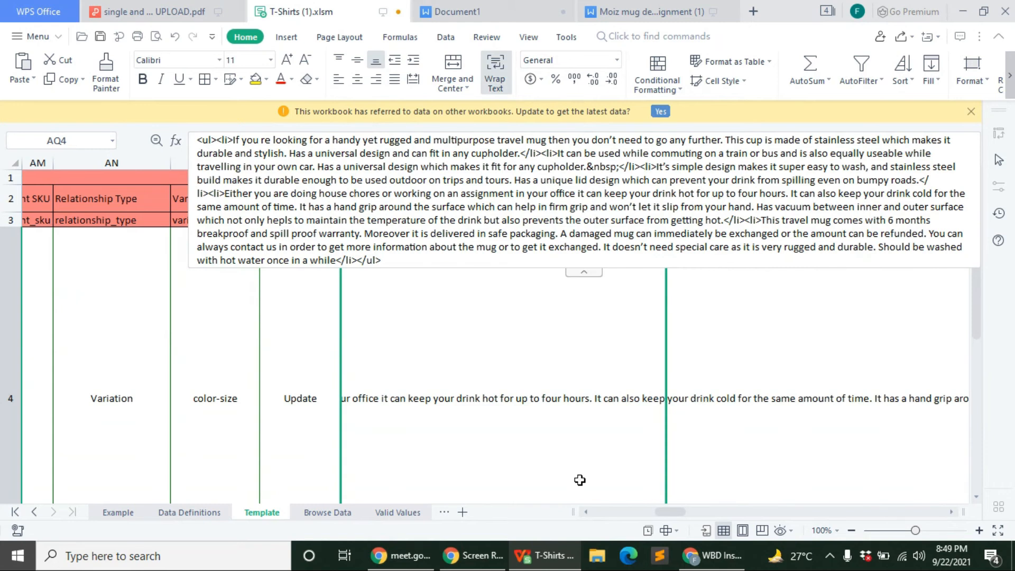
click(880, 317)
click(523, 366)
scroll(437, 386, down, 3)
scroll(465, 384, up, 4)
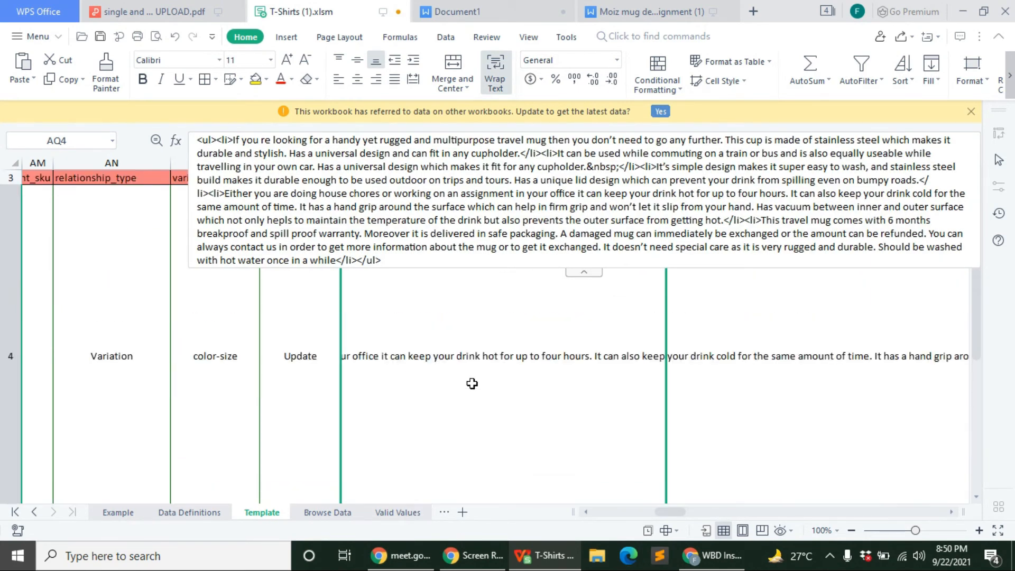
scroll(463, 331, up, 1)
scroll(479, 331, down, 4)
scroll(634, 341, up, 3)
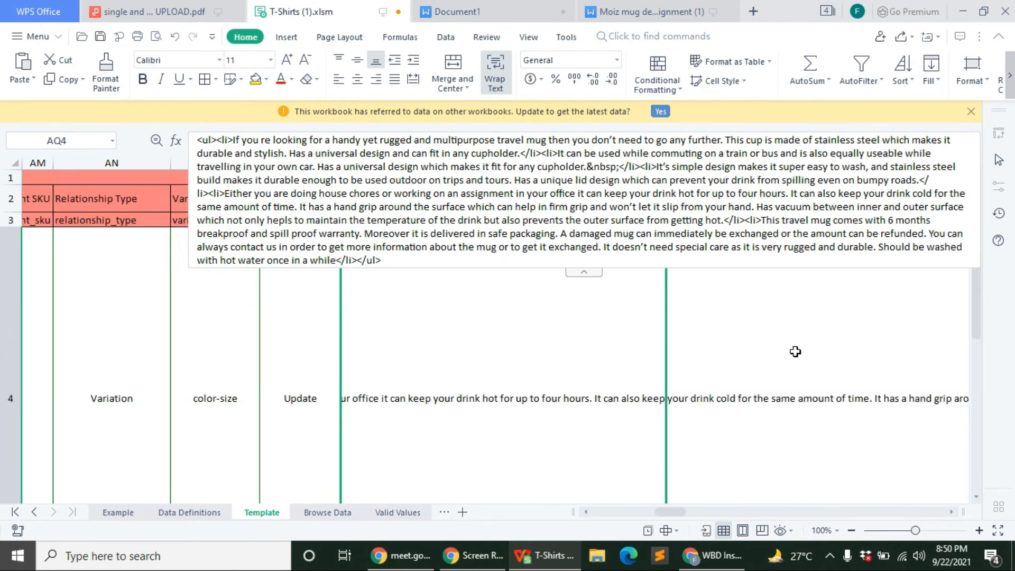
scroll(613, 492, down, 2)
click(734, 433)
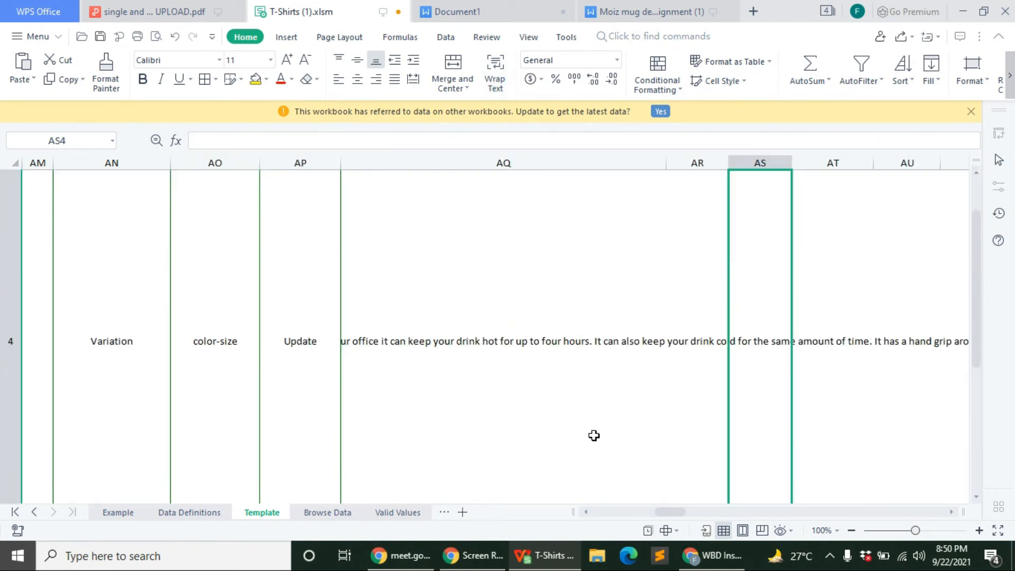
Turn off text wrapping for the Product Description in AQ4
scroll(593, 435, down, 1)
mouse_move(670, 512)
mouse_down()
mouse_move(718, 511)
mouse_move(668, 511)
mouse_up()
click(509, 308)
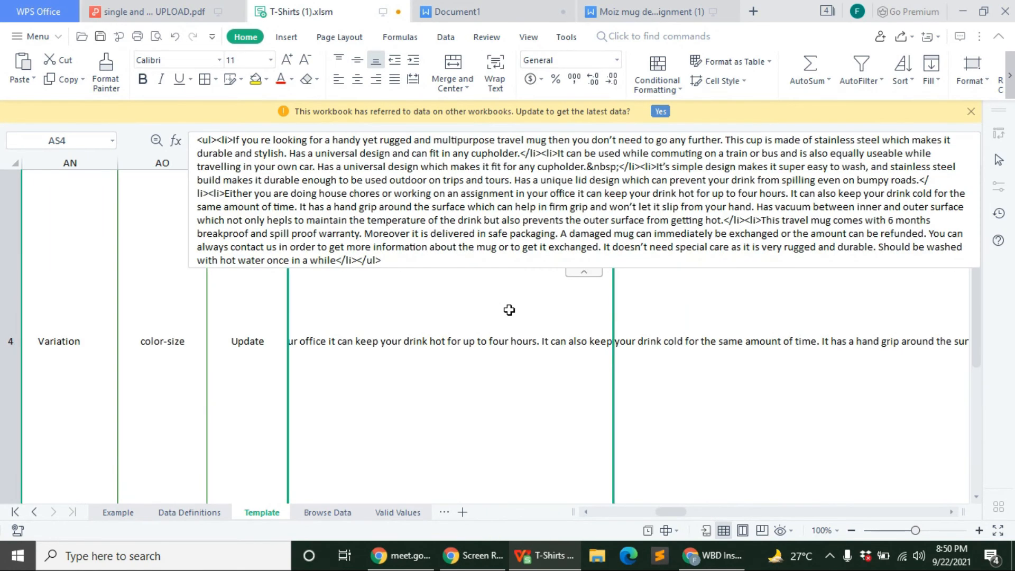
click(502, 79)
click(405, 384)
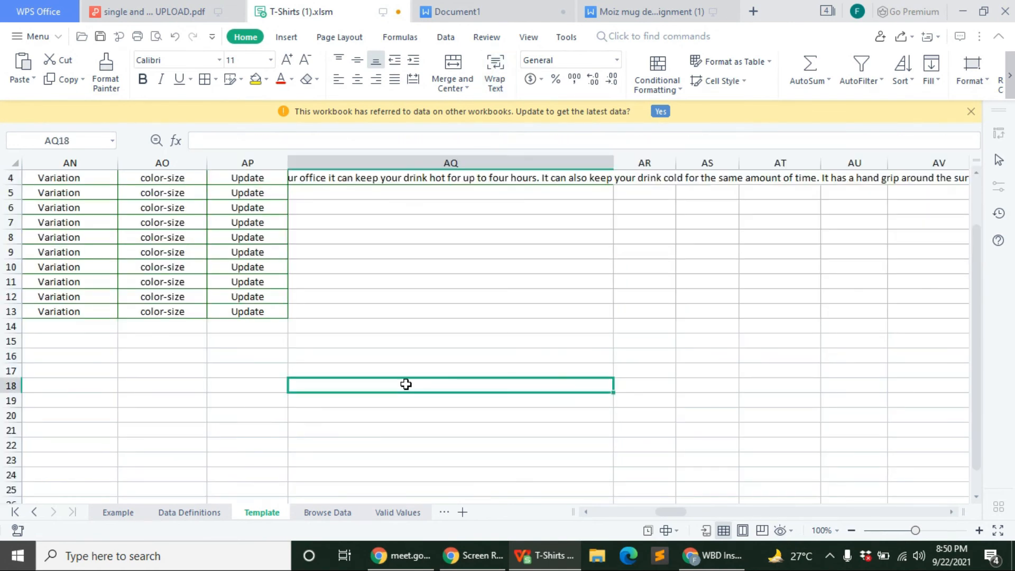
scroll(425, 379, up, 1)
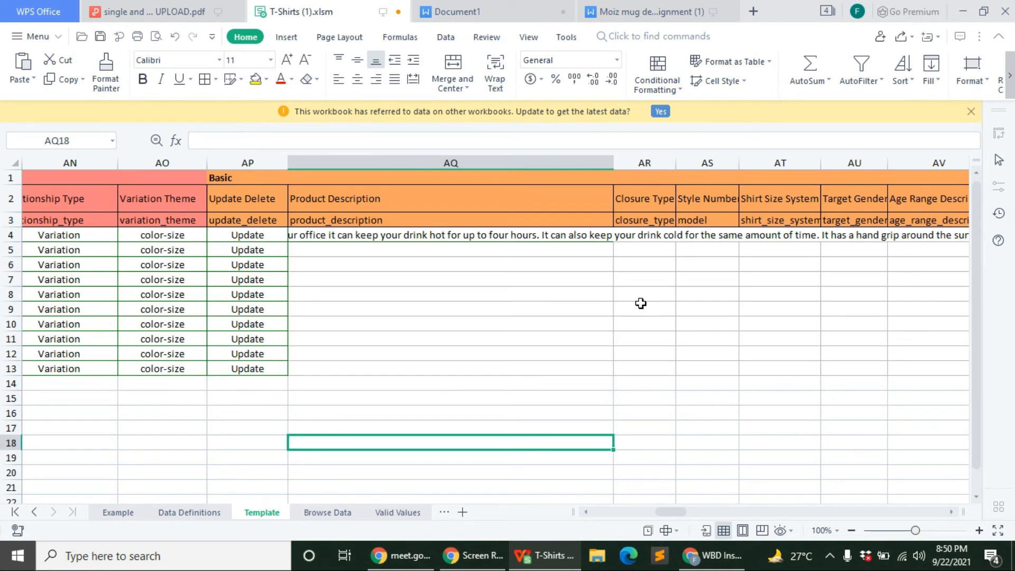
click(564, 235)
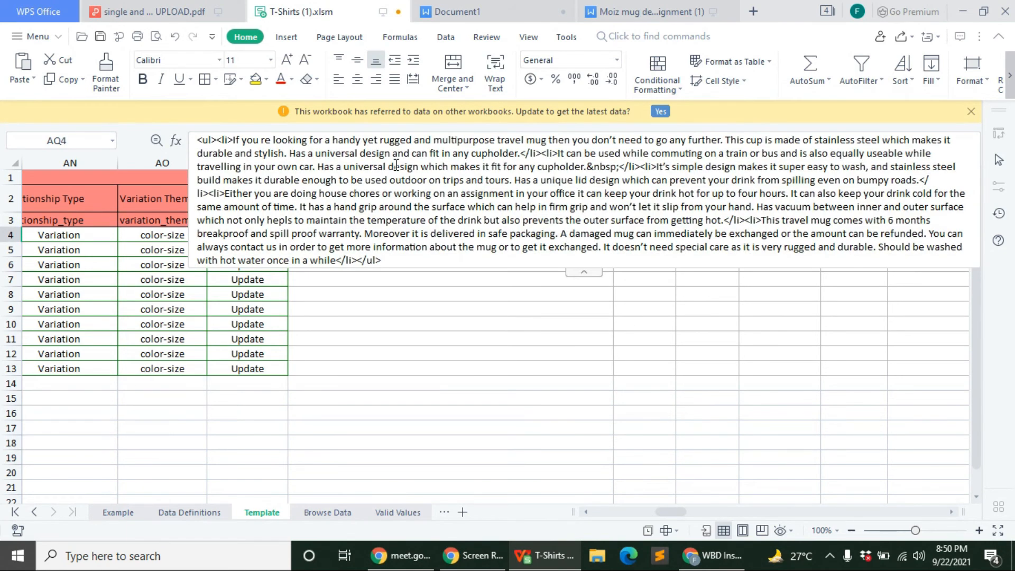
click(594, 337)
click(665, 236)
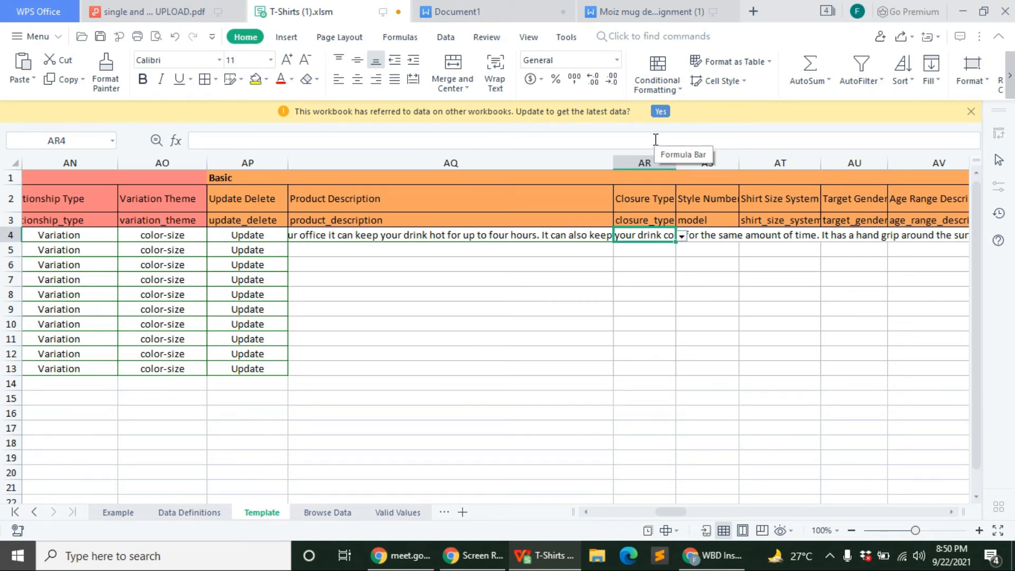
click(571, 231)
click(573, 287)
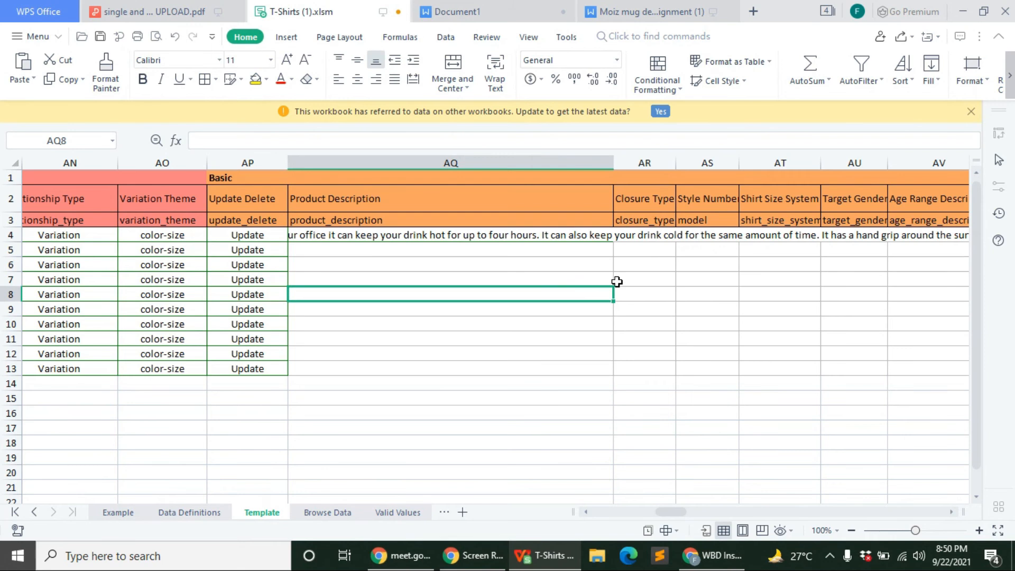
Fill the AQ4 Product Description down through AQ13 for all child rows, keeping text wrapping off
click(558, 239)
click(495, 72)
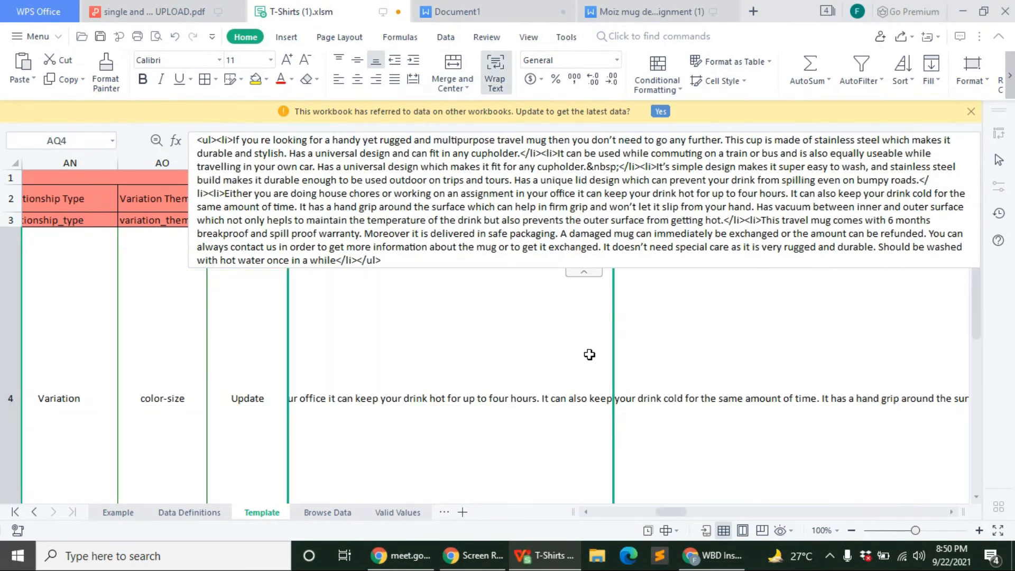
scroll(589, 352, down, 3)
scroll(594, 344, up, 1)
drag(613, 332, 611, 462)
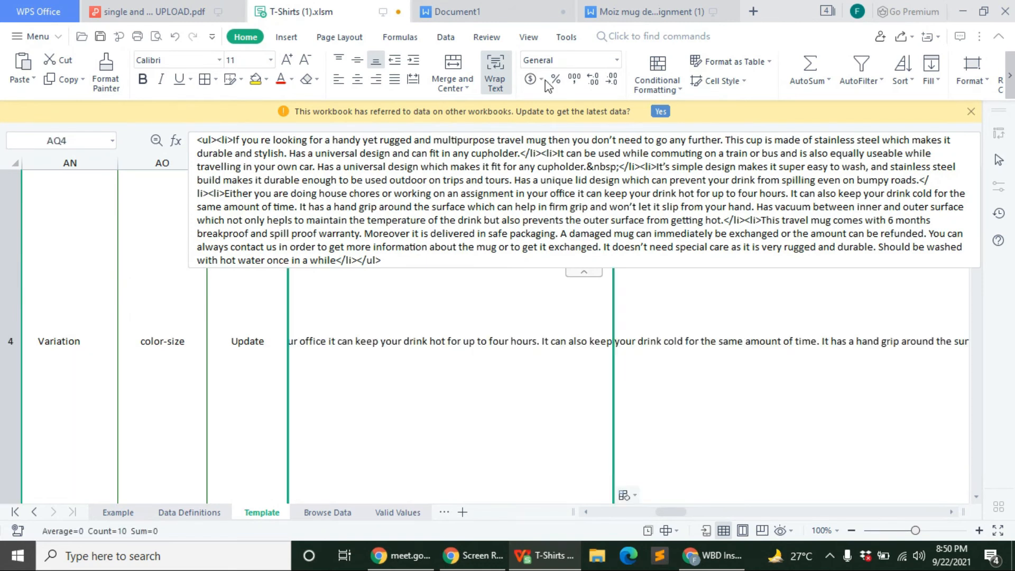
click(495, 72)
click(559, 339)
scroll(561, 334, up, 1)
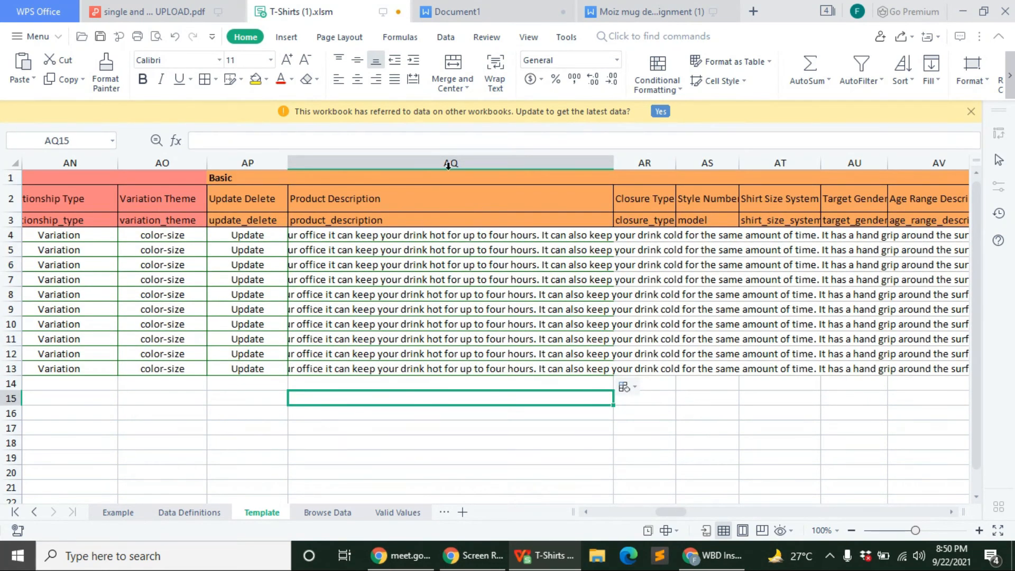
drag(420, 234, 450, 368)
click(431, 381)
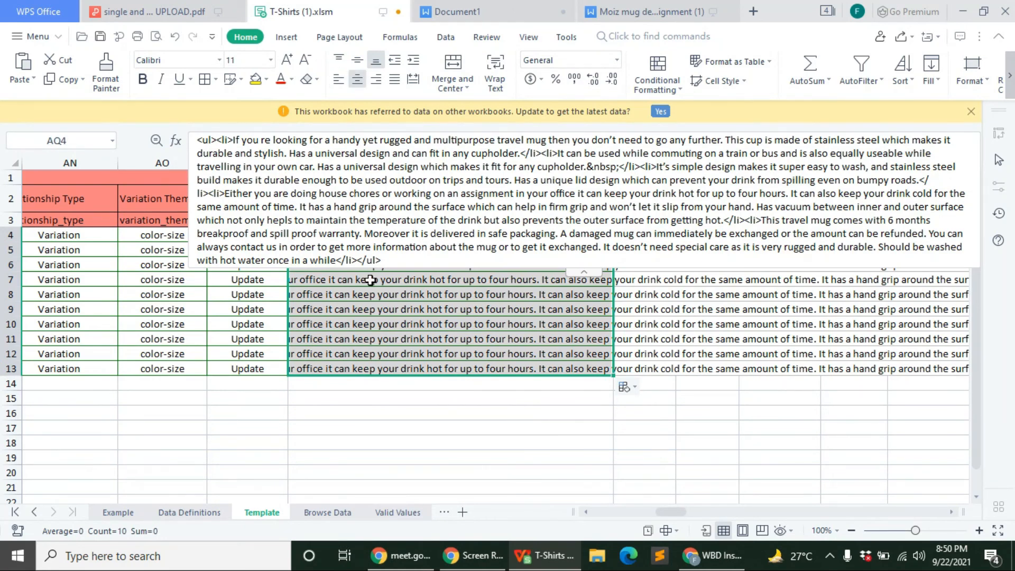
click(418, 397)
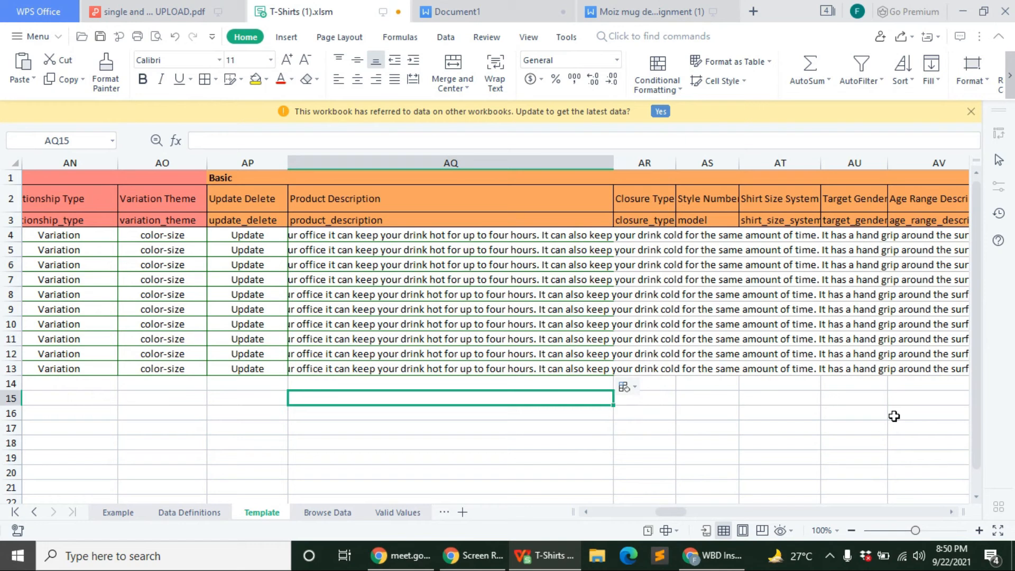
Set Closure Type to Pull On in AR4 and fill it down through AR13
click(653, 233)
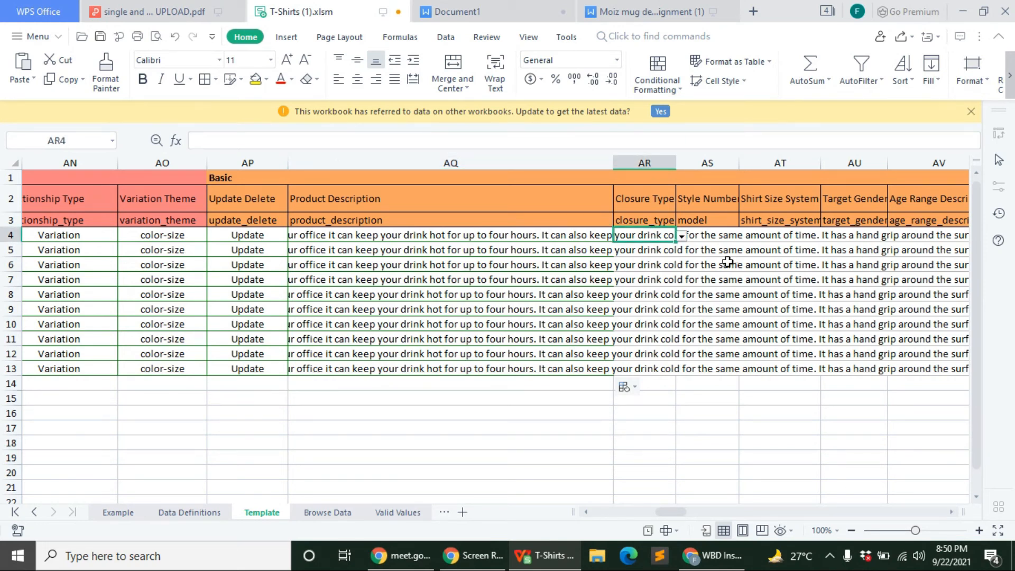
click(682, 238)
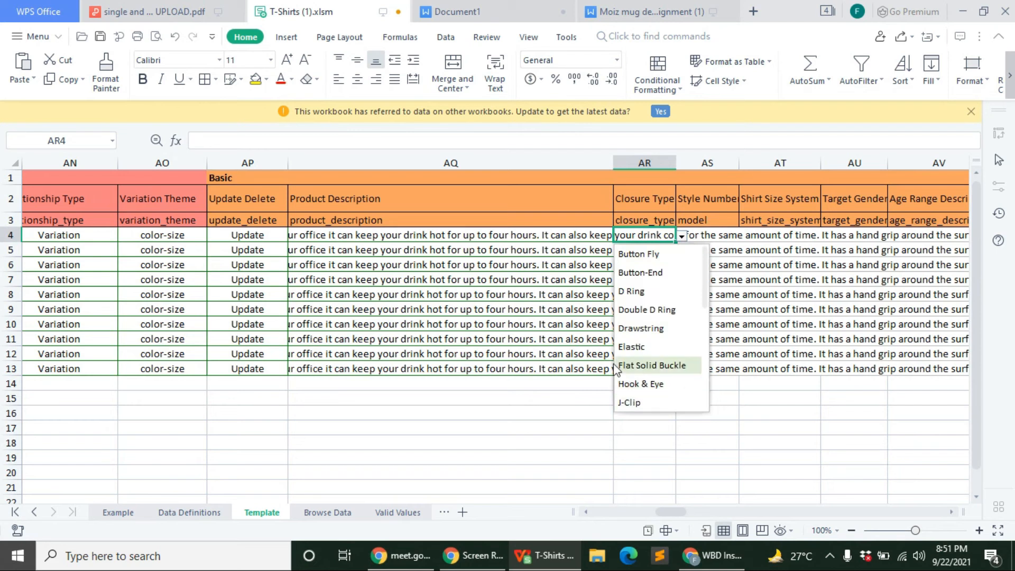
click(648, 385)
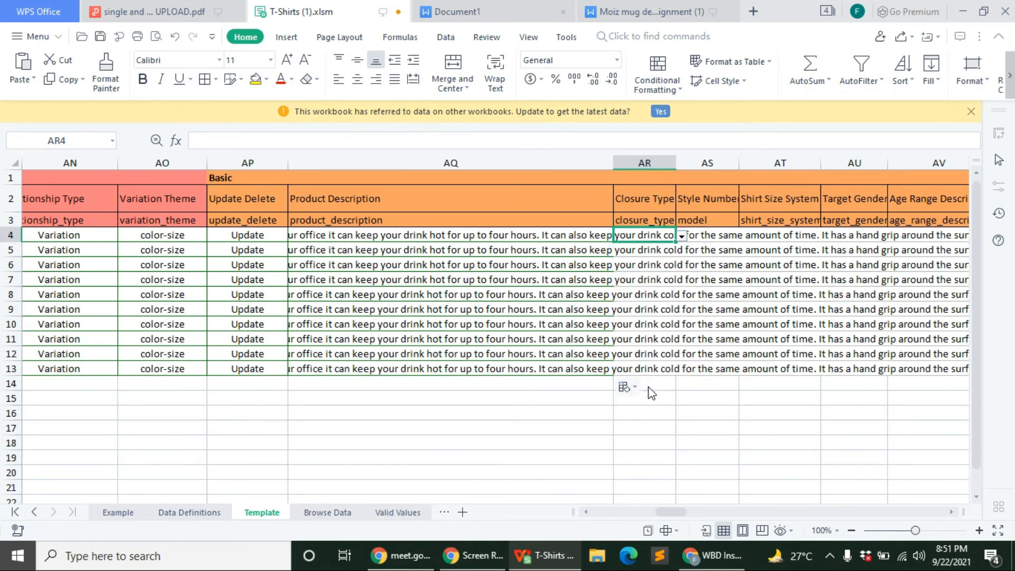
drag(676, 243, 676, 376)
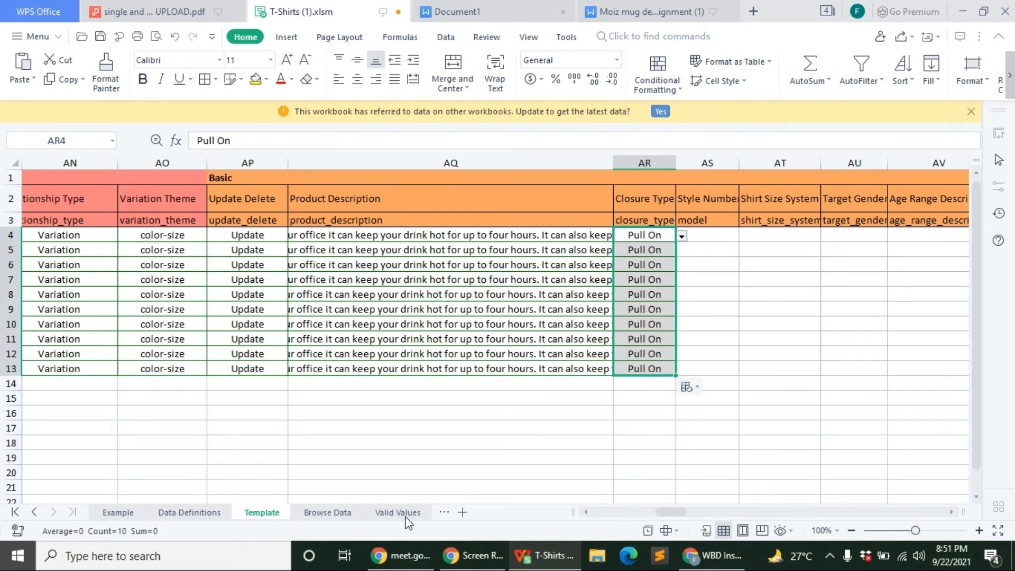
click(615, 459)
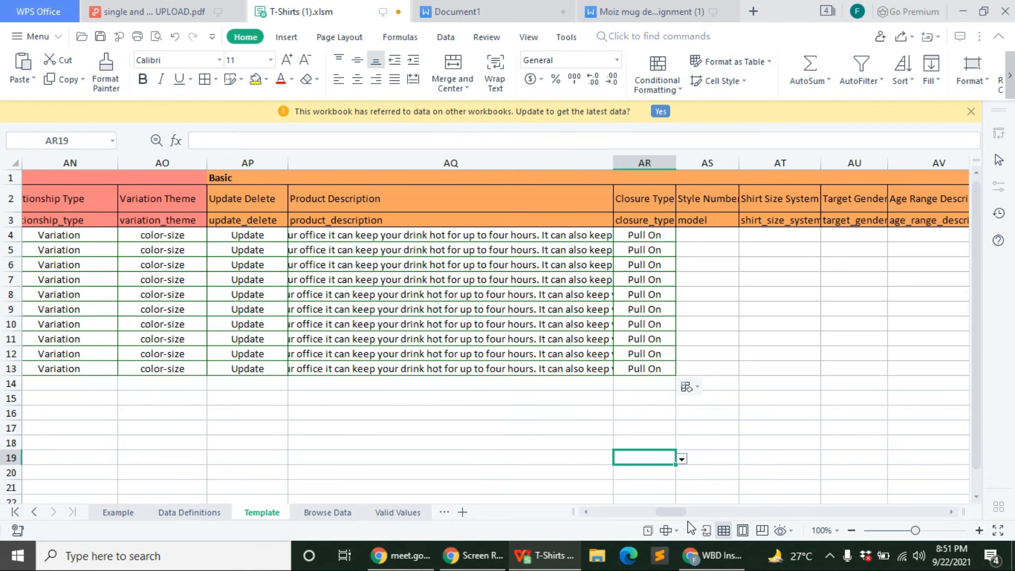
Set Shirt Size System to US in AT4 and fill it down through AT13
scroll(683, 511, right, 3)
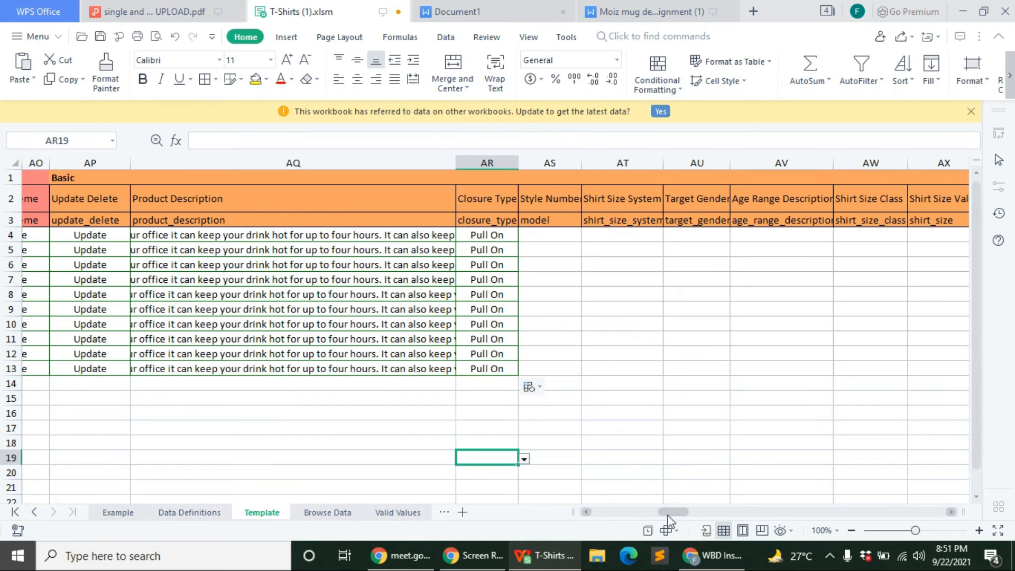
drag(671, 513, 676, 516)
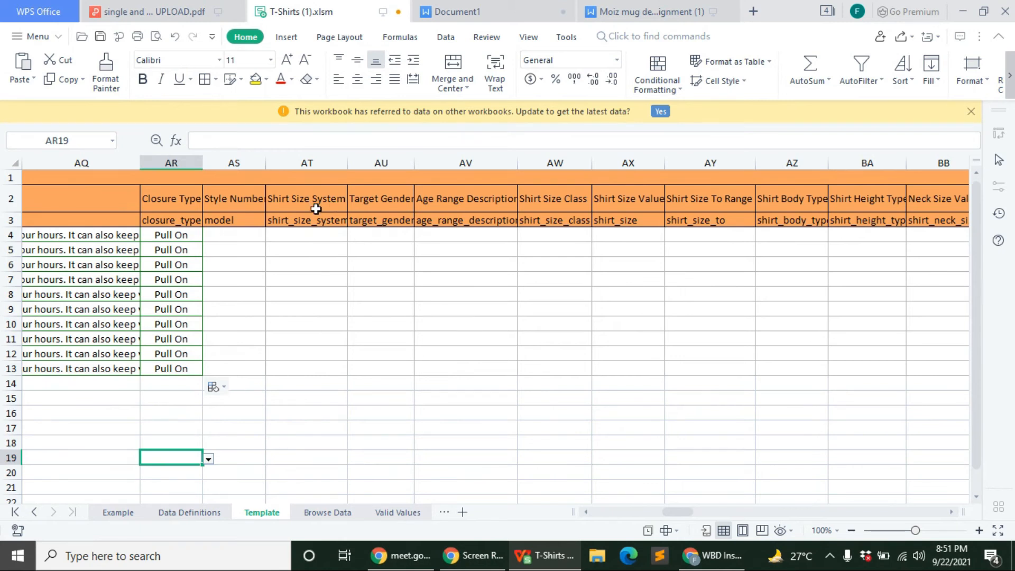
click(312, 233)
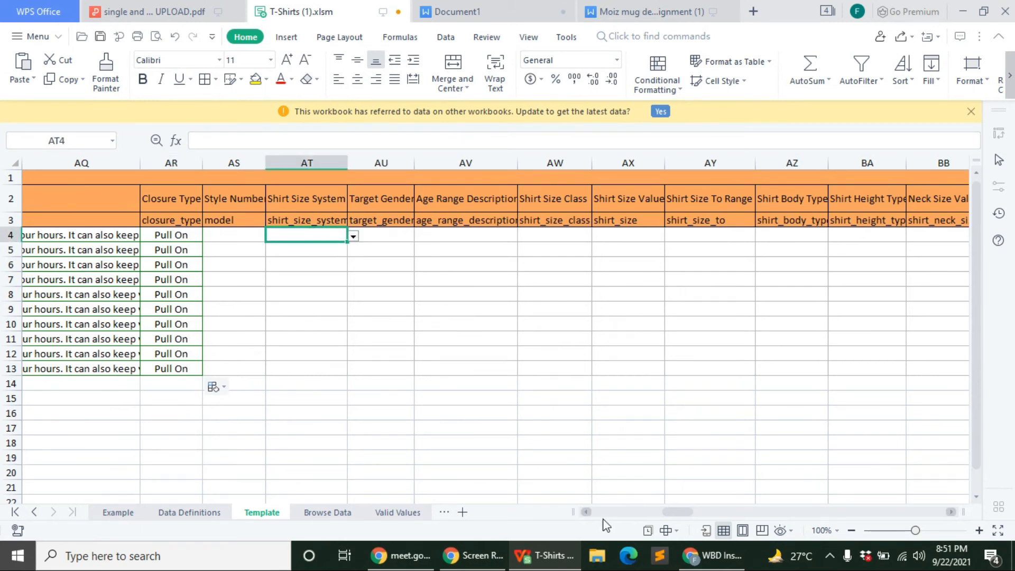
click(353, 237)
click(333, 253)
drag(345, 244, 344, 373)
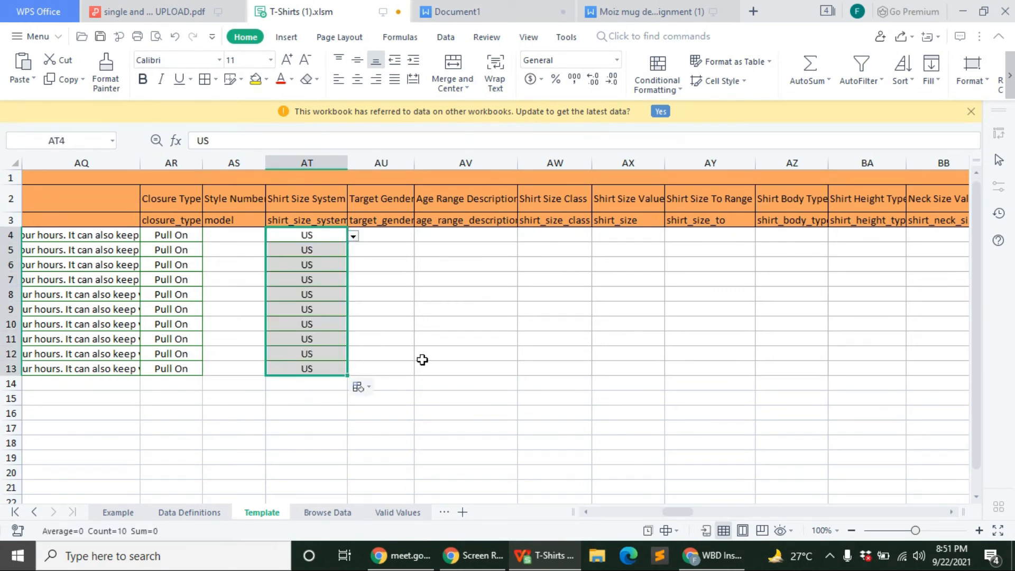
click(439, 354)
Set Target Gender to Male in AU4 and fill it down through AU13
click(385, 233)
click(420, 236)
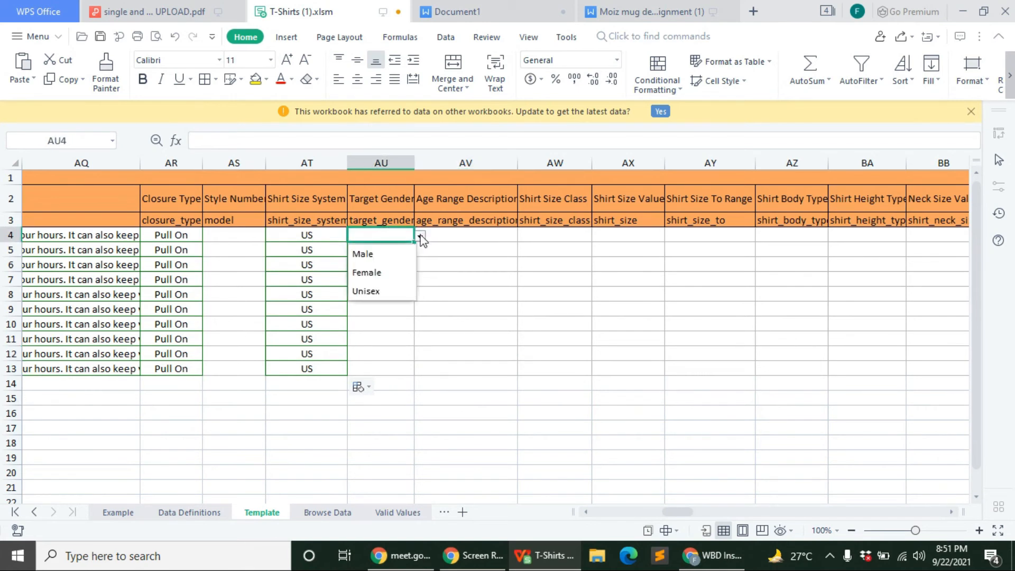
click(397, 252)
drag(341, 249, 344, 368)
click(385, 204)
click(404, 236)
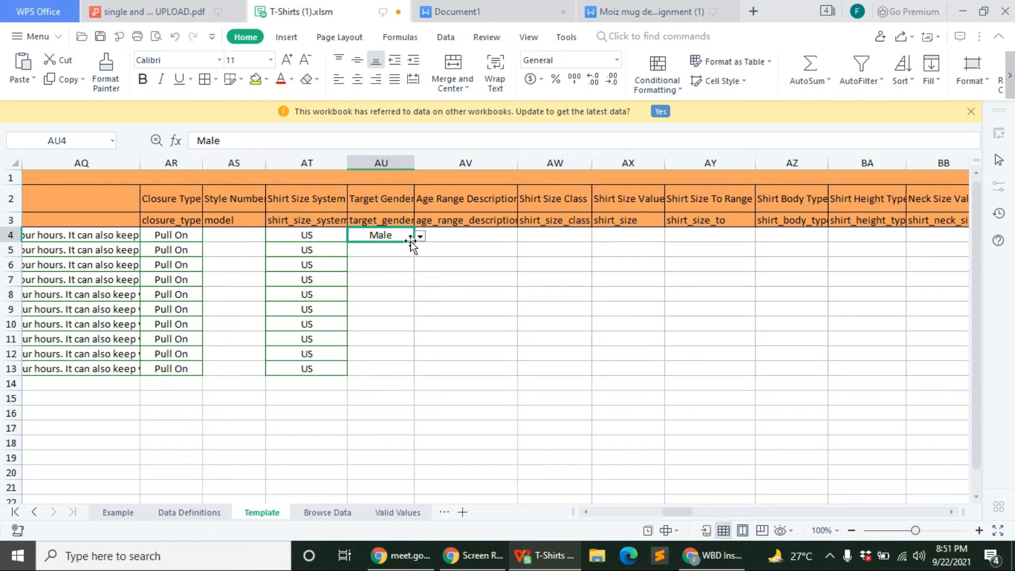
drag(413, 240, 414, 372)
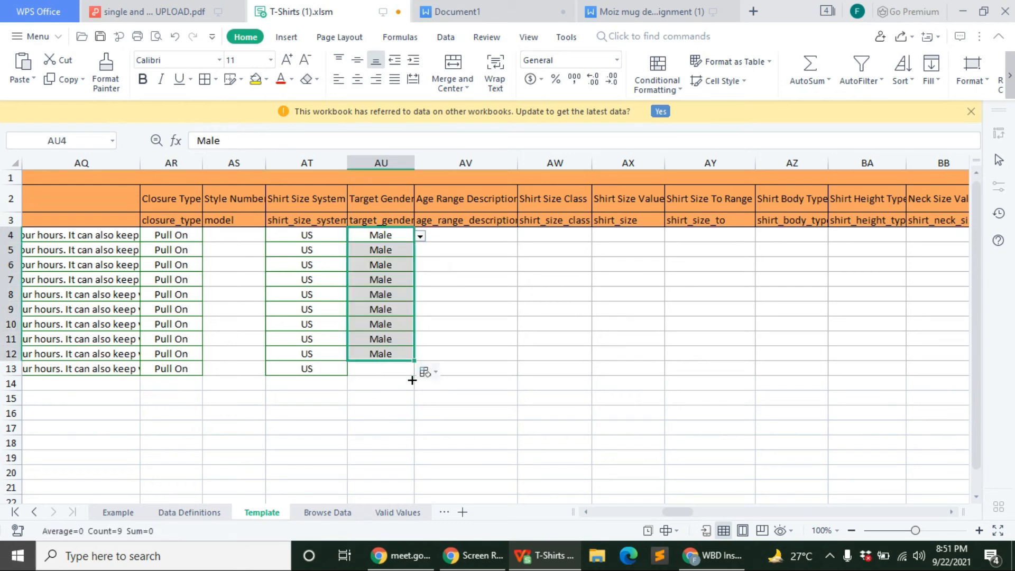
click(454, 324)
Set Age Range Description to Adult in AV4 and fill it down through AV13
click(508, 235)
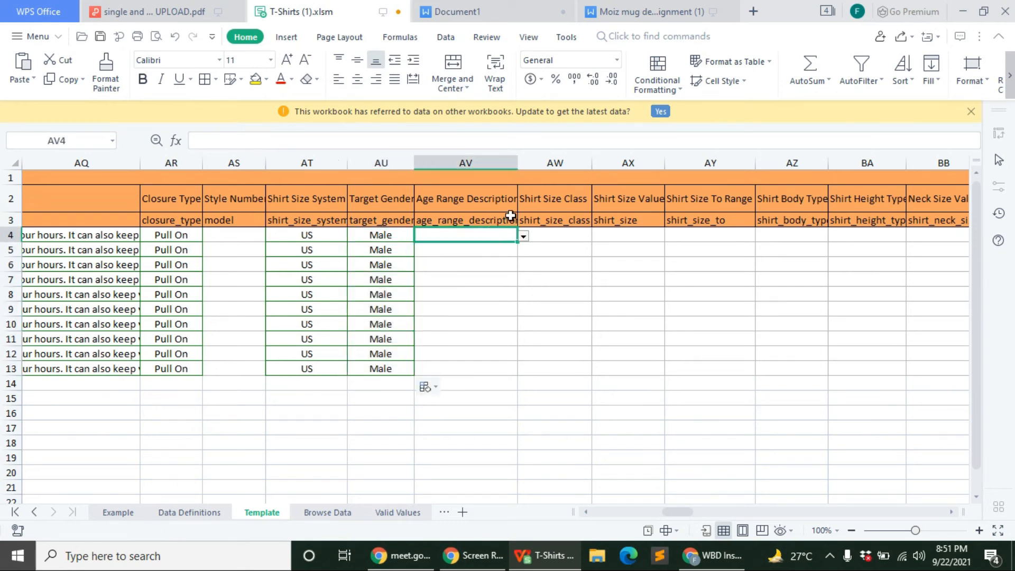
click(523, 236)
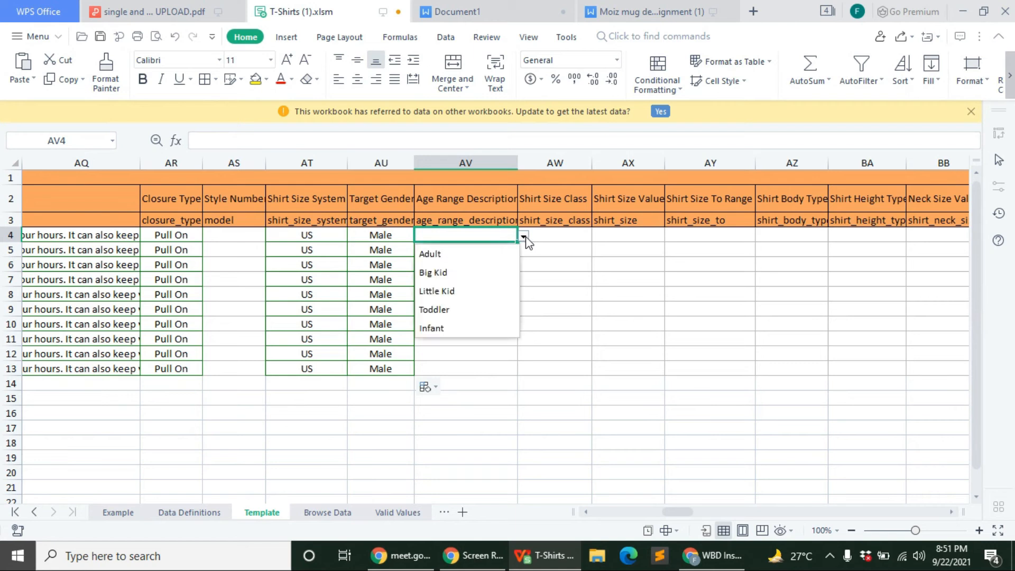
click(475, 258)
drag(515, 243, 526, 386)
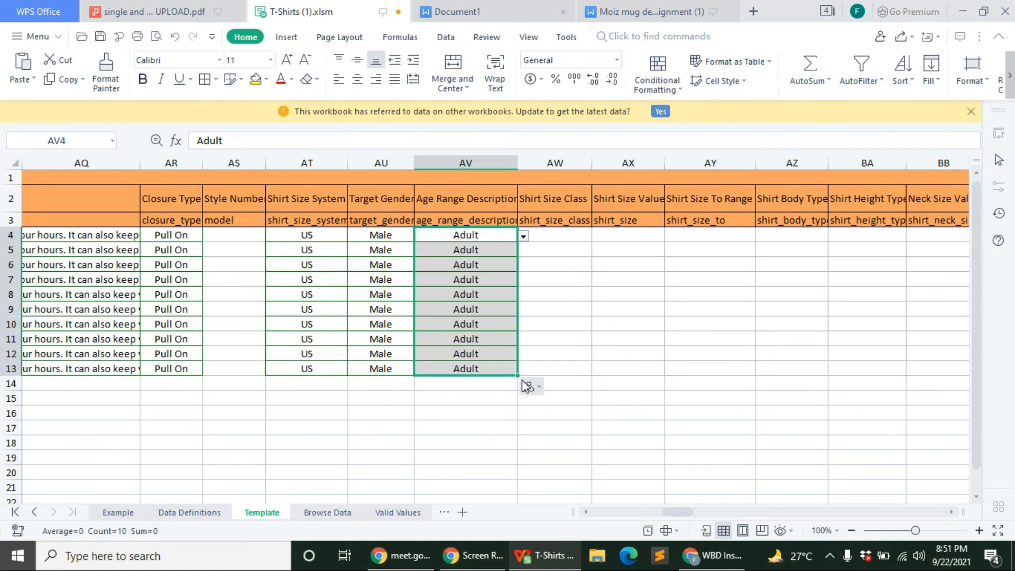
Set Shirt Size Class to Alpha in AW4 and fill it down through AW13
click(580, 235)
click(600, 244)
click(583, 225)
click(577, 233)
click(597, 236)
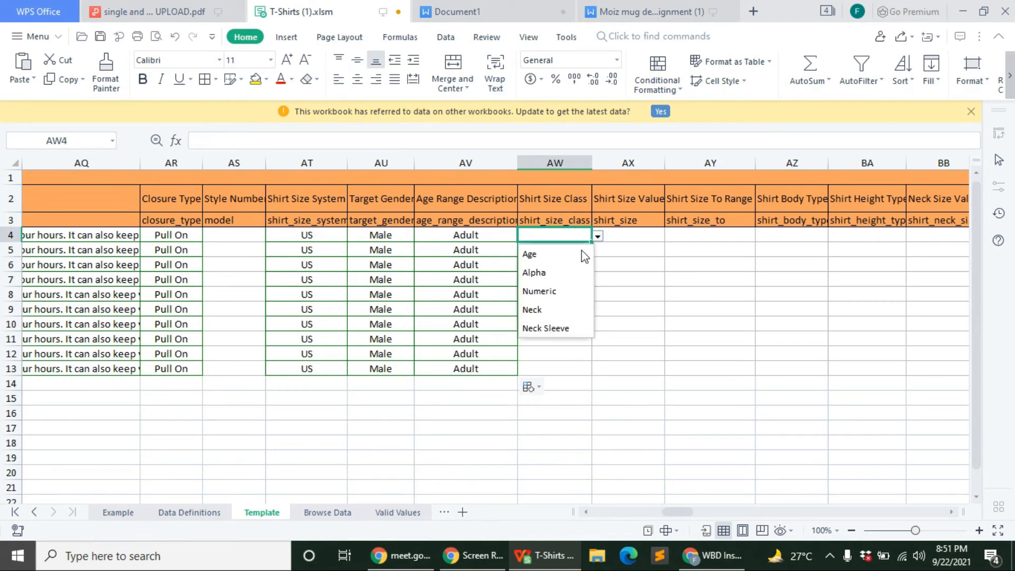
click(554, 275)
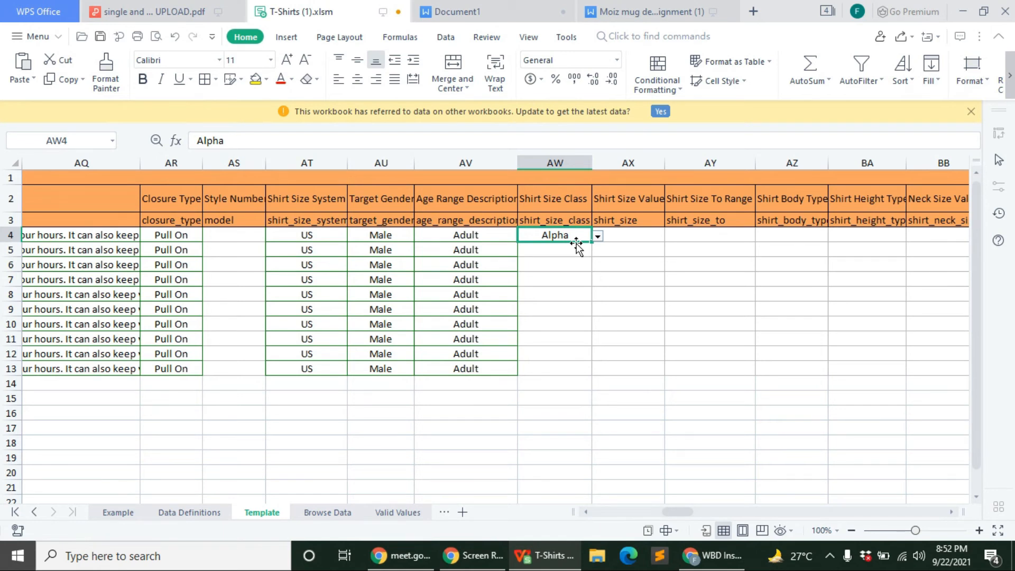
drag(591, 241, 592, 372)
Set the Shirt Size Value to Small in AX5 for the first child row
click(651, 312)
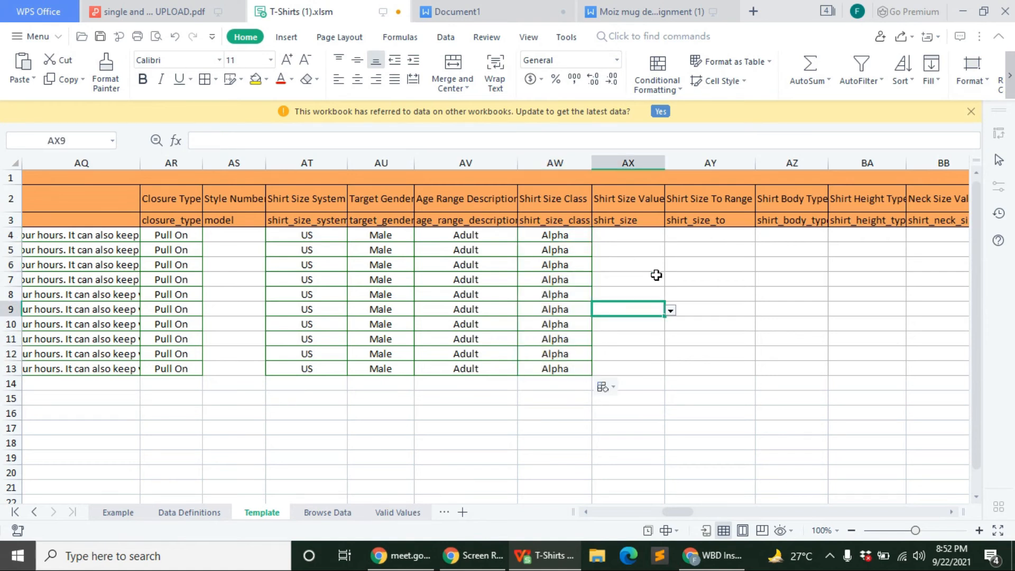
click(650, 256)
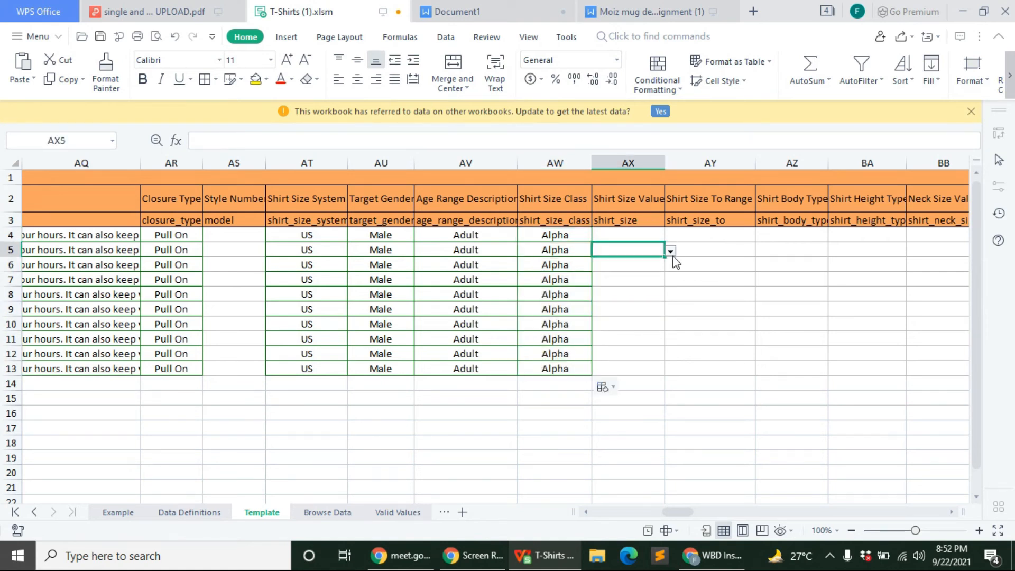
click(670, 251)
scroll(627, 371, down, 10)
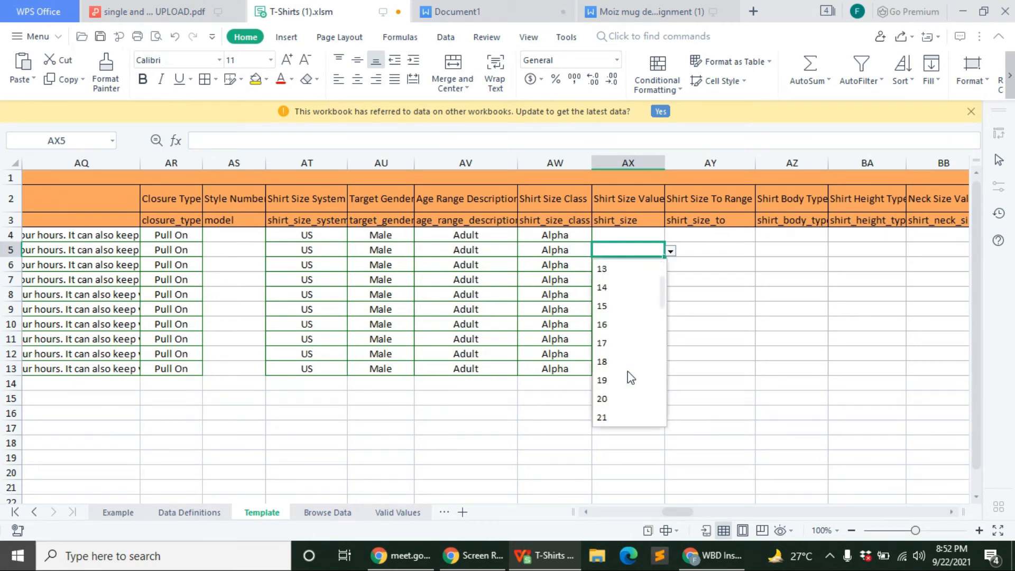
scroll(629, 373, down, 12)
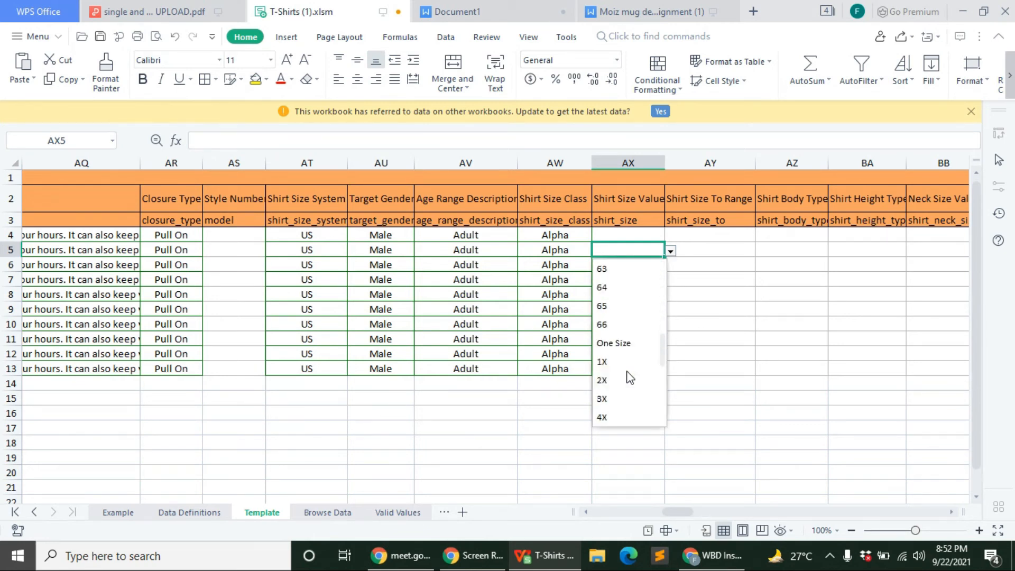
scroll(626, 372, down, 5)
scroll(625, 371, down, 2)
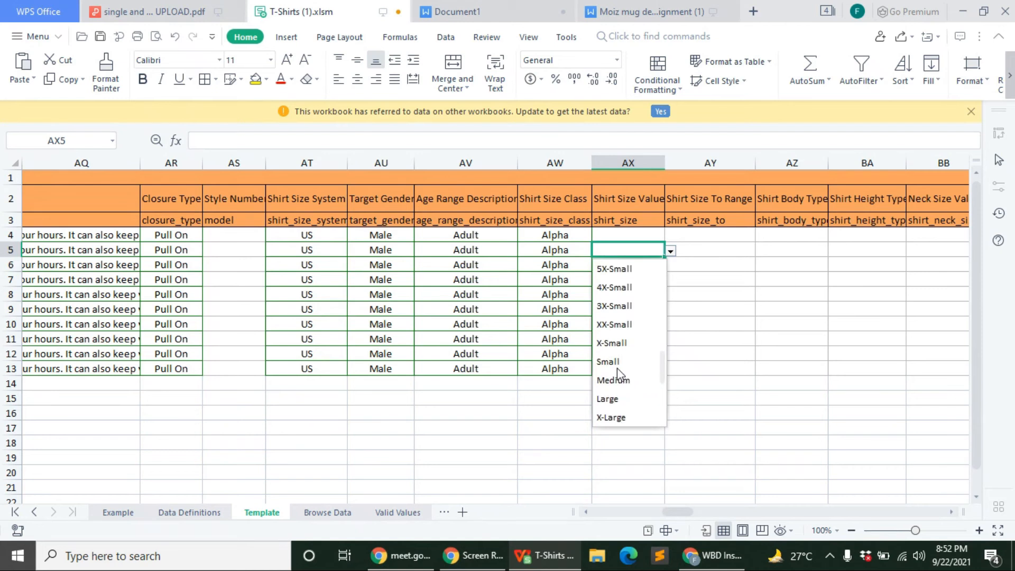
click(612, 355)
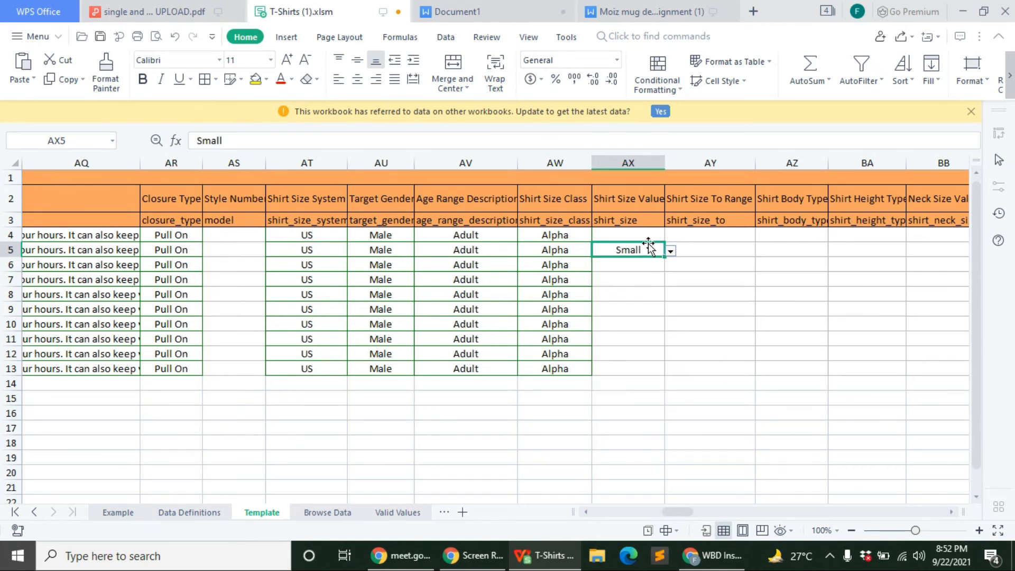
Set the Shirt Size Value to Medium in AX6
click(650, 265)
click(670, 265)
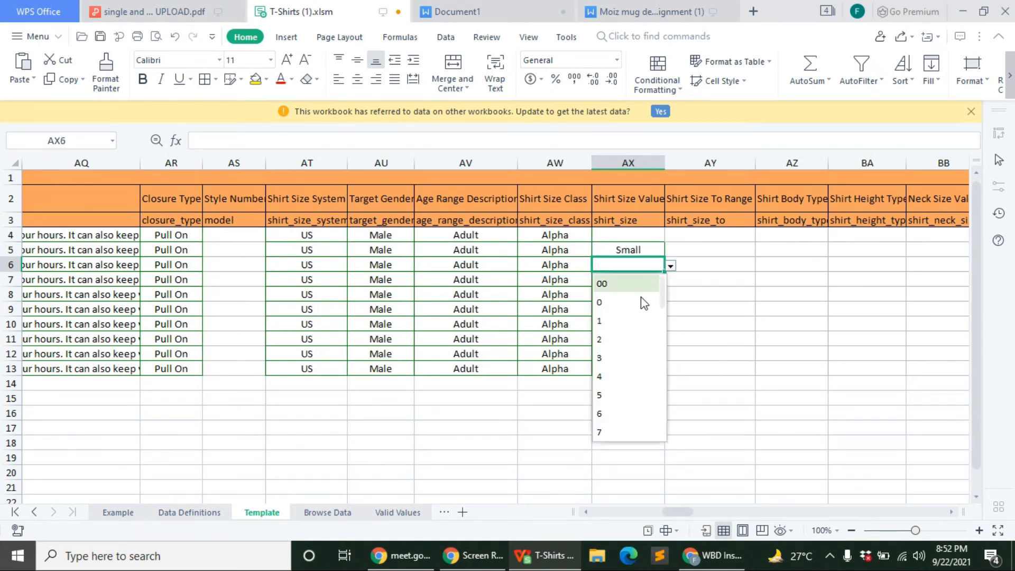
scroll(612, 364, down, 4)
scroll(616, 368, down, 10)
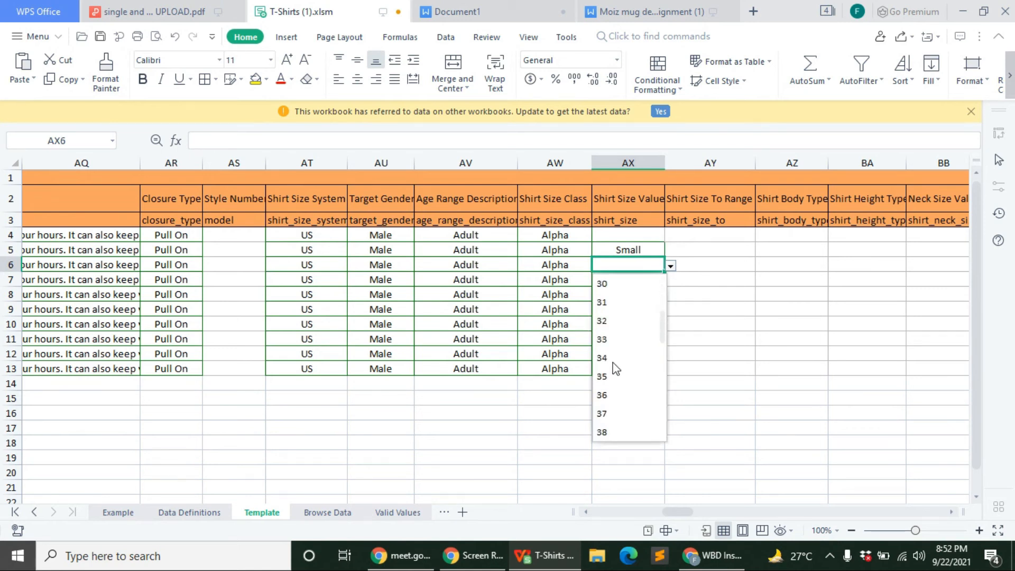
scroll(614, 368, down, 8)
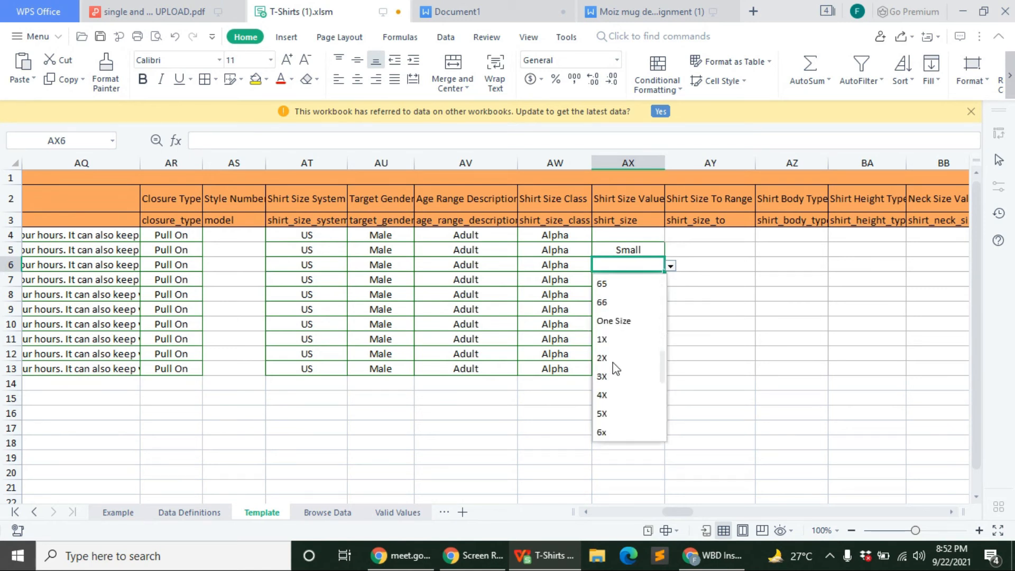
scroll(613, 367, down, 3)
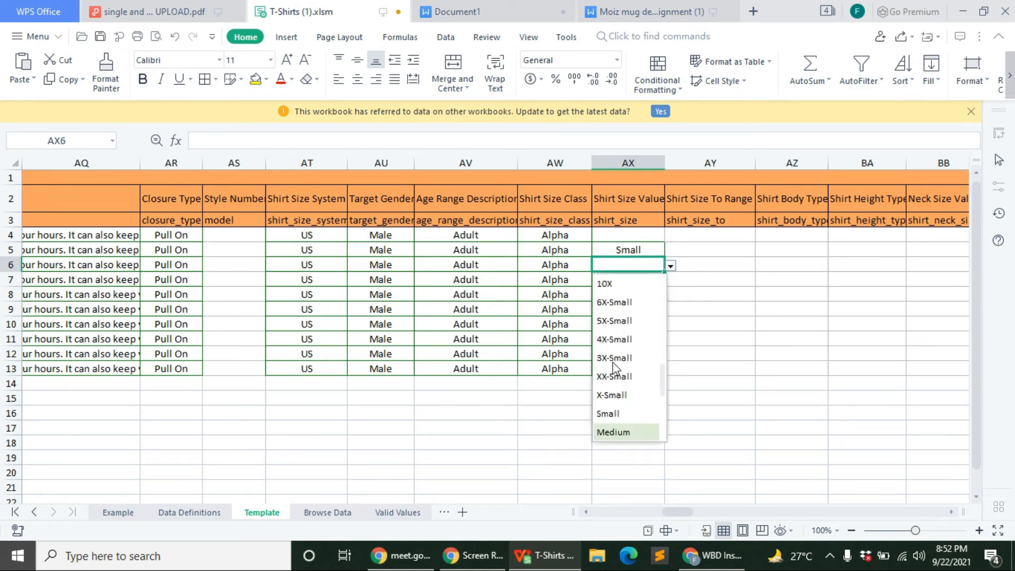
click(621, 430)
Set the Shirt Size Value to Large in AX7
click(657, 283)
click(670, 282)
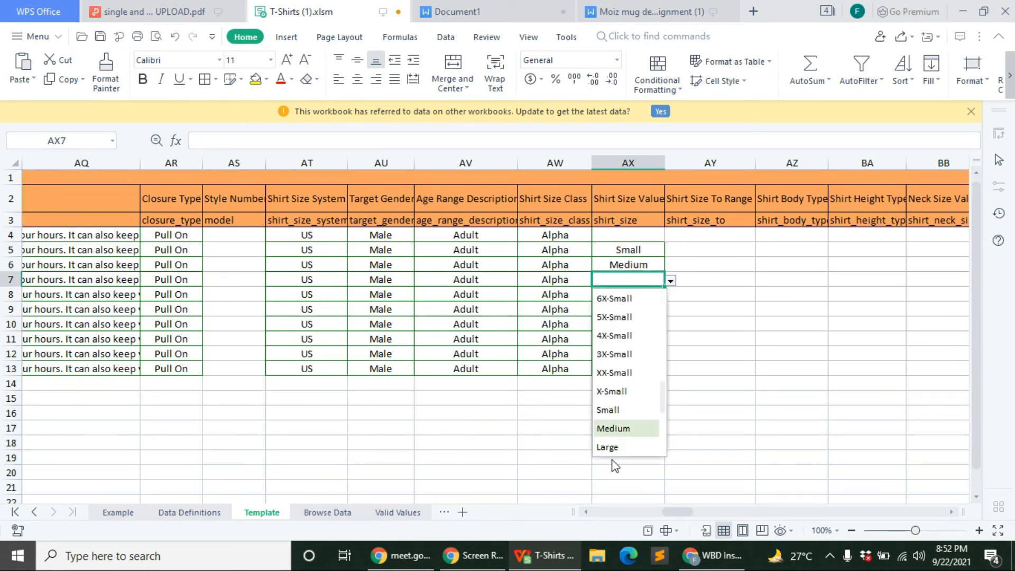
click(613, 448)
Copy the three shirt sizes in AX5:AX7 into AX8:AX10 and AX11:AX13 for the remaining child rows
drag(651, 250, 648, 279)
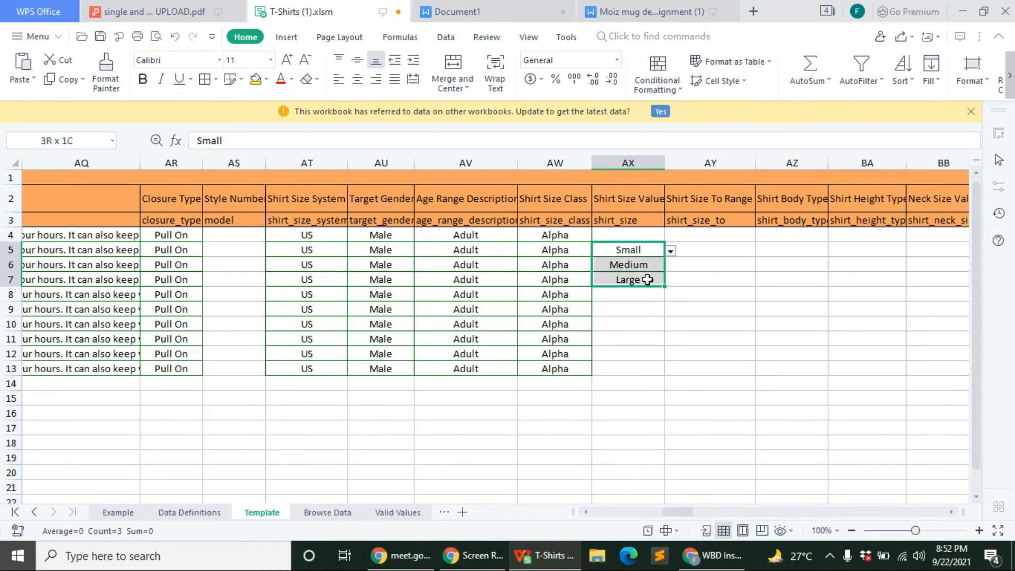
right_click(651, 247)
click(666, 279)
click(632, 294)
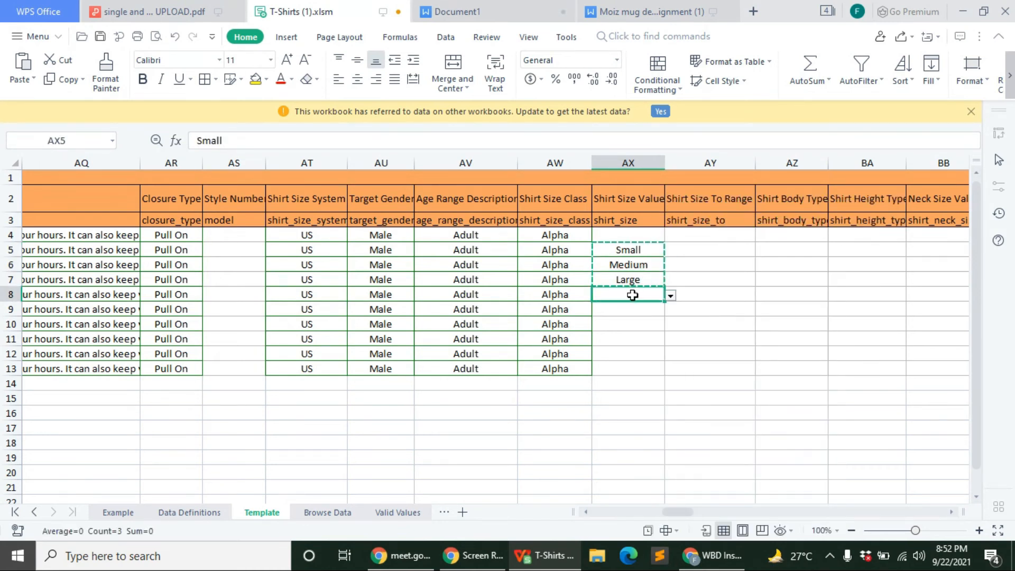
right_click(633, 295)
click(644, 53)
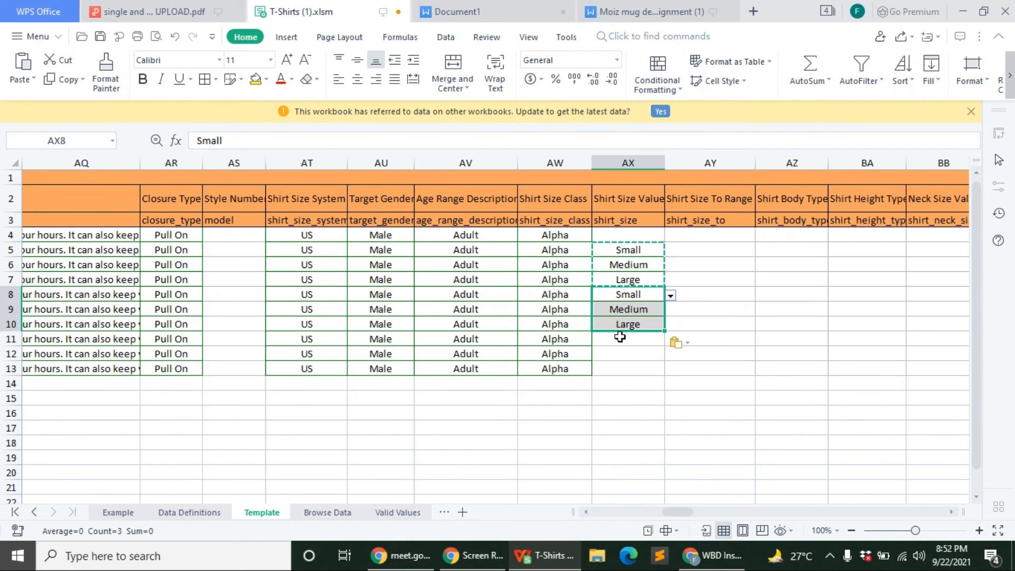
right_click(619, 339)
click(658, 50)
click(597, 412)
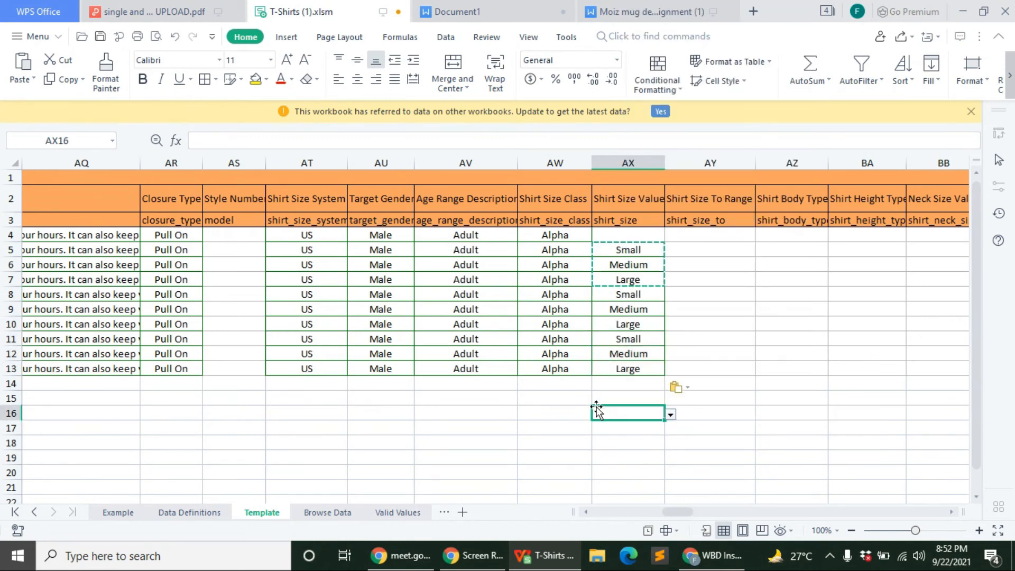
double_click(579, 413)
click(650, 395)
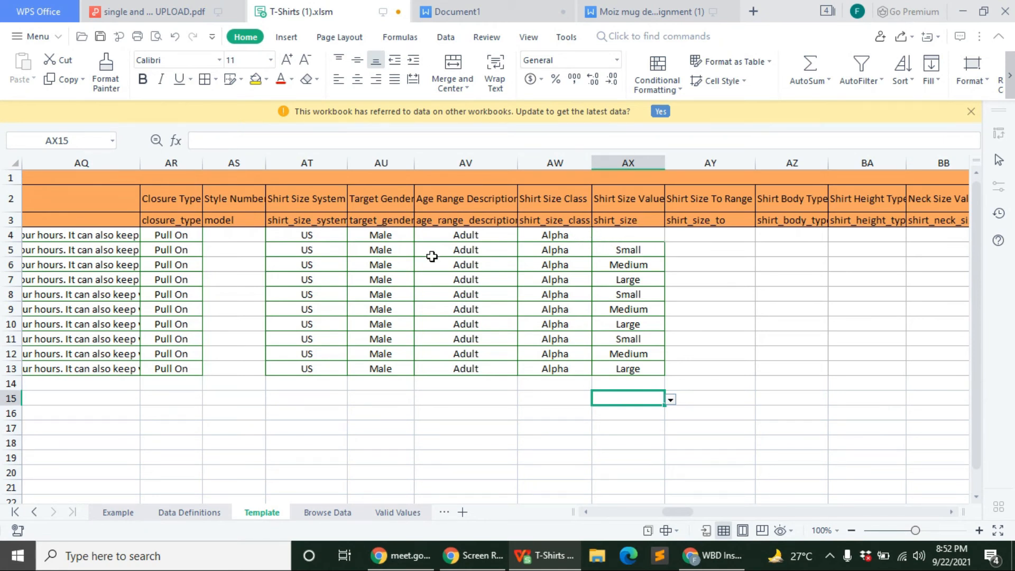
Copy the Seller SKUs from B4:B13 into the Manufacturer Part Number column at BG4:BG13
scroll(674, 511, right, 3)
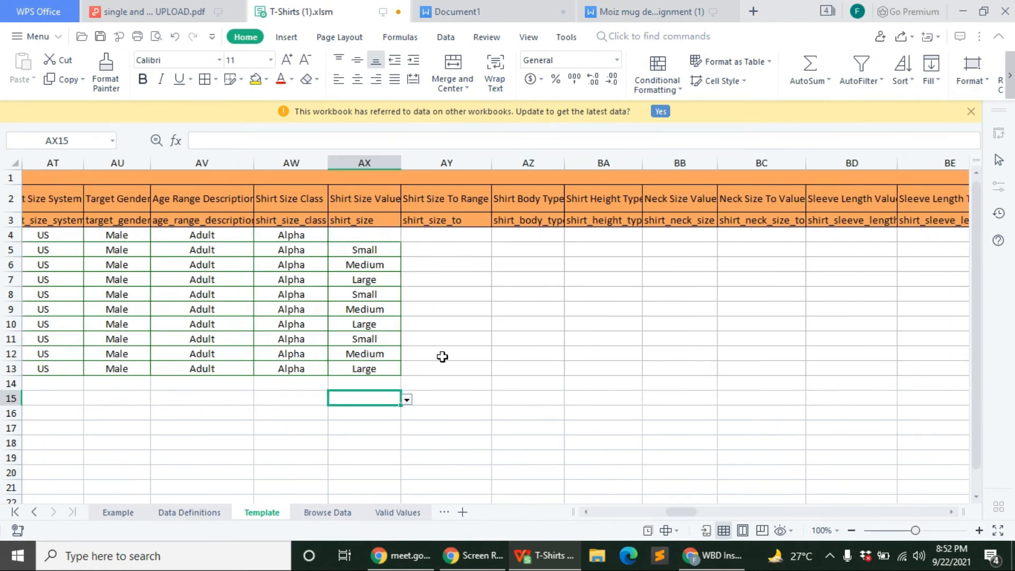
click(430, 250)
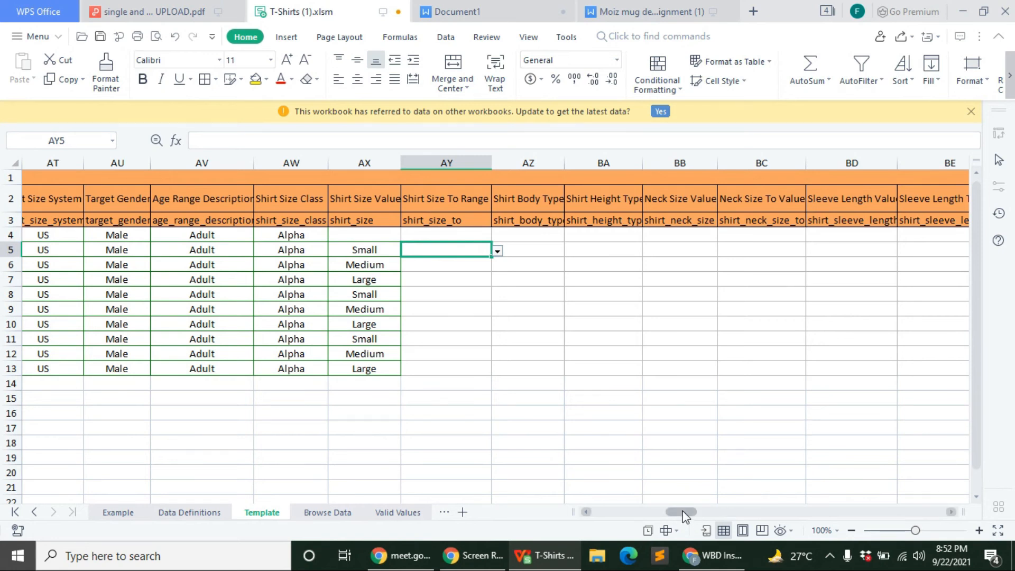
drag(683, 510, 690, 512)
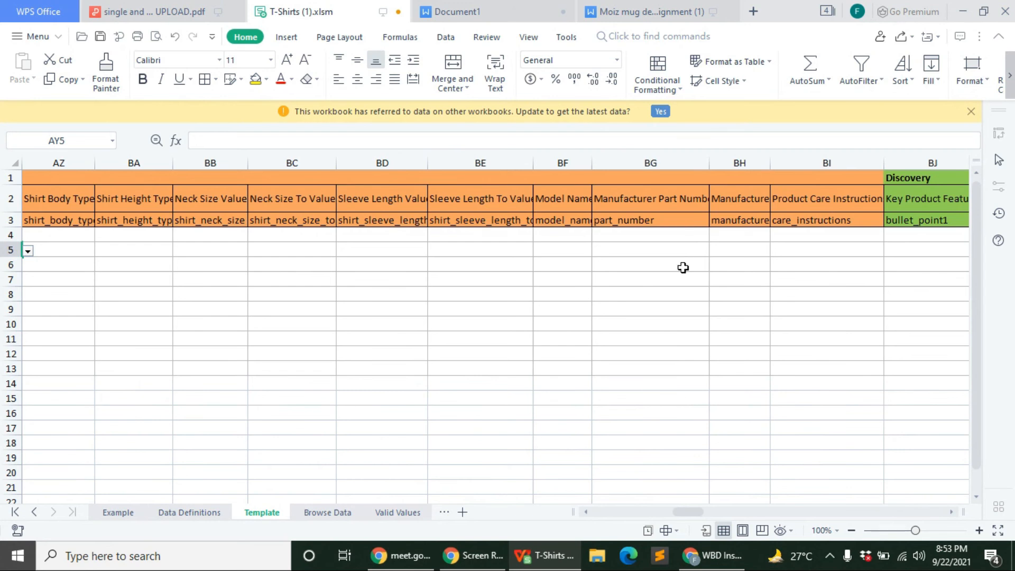
drag(694, 510, 294, 511)
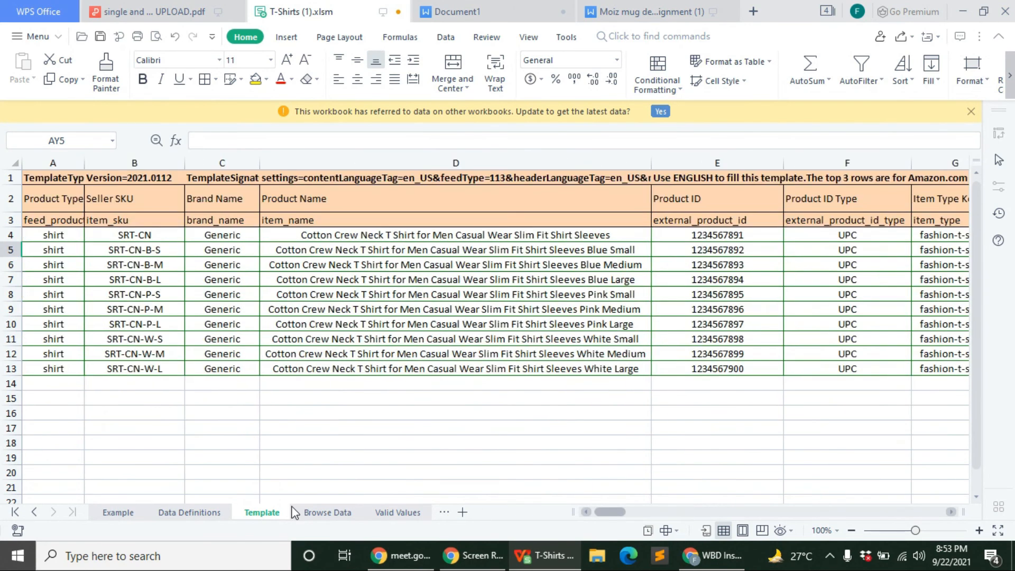
click(167, 236)
drag(167, 251, 164, 335)
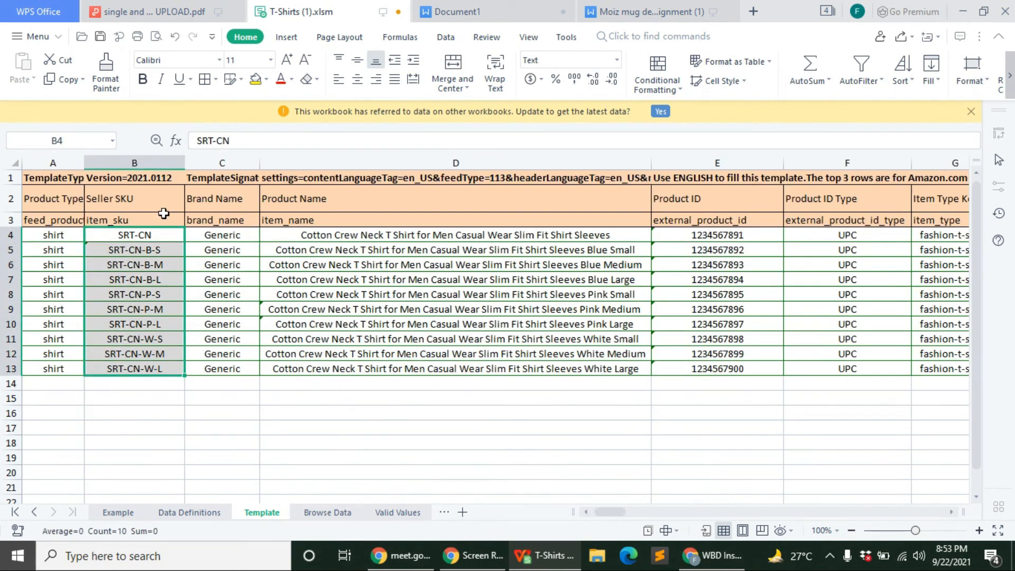
right_click(165, 216)
click(102, 398)
drag(178, 236, 169, 369)
right_click(171, 276)
click(180, 276)
drag(605, 512, 687, 511)
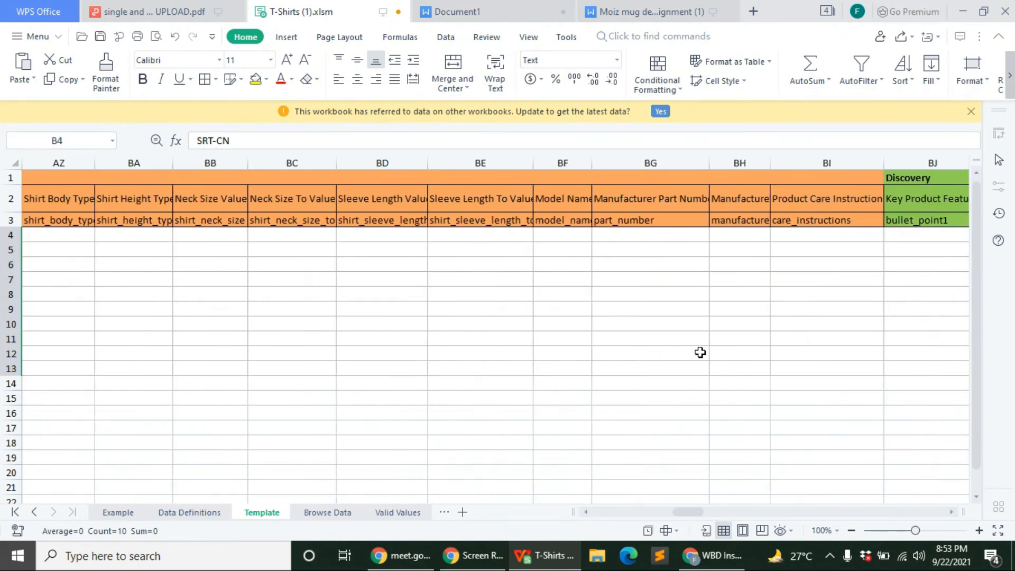
right_click(655, 240)
click(695, 287)
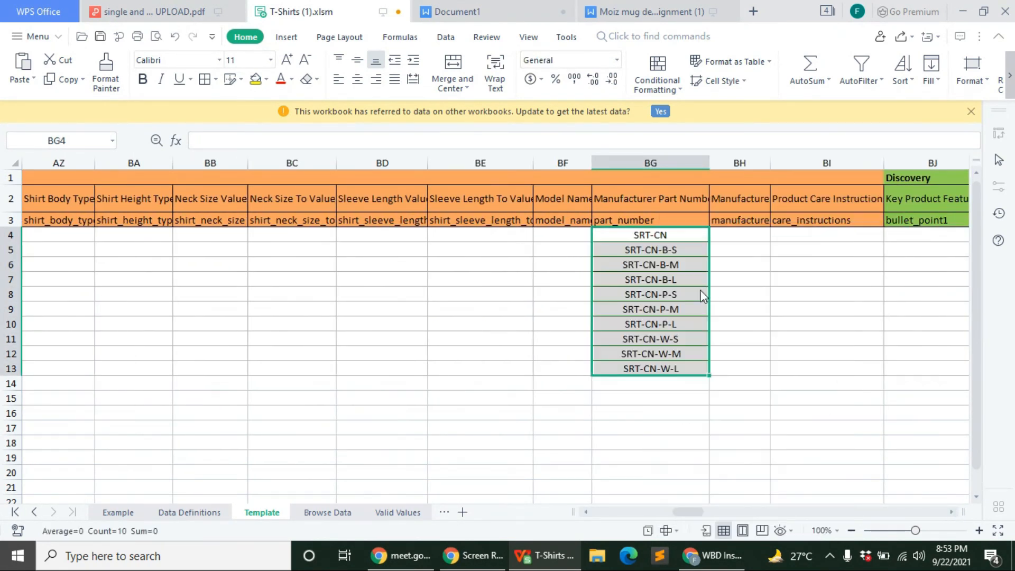
Widen the Manufacturer column BH so its entries have more room
click(773, 322)
click(764, 163)
drag(770, 163, 822, 163)
Enter the manufacturer's name in BH4 and fill it down through BH13
click(787, 233)
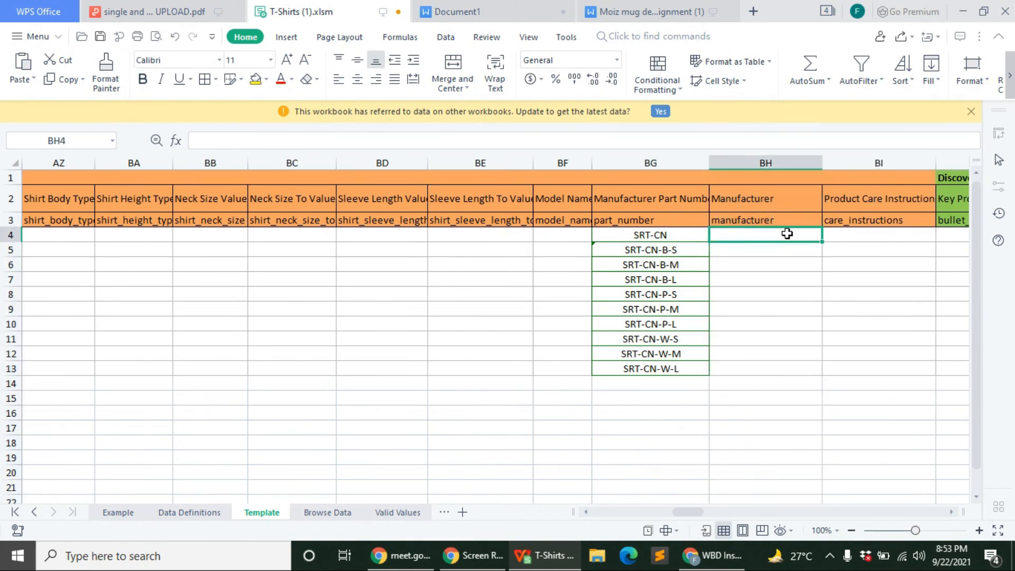
text(Fatima)
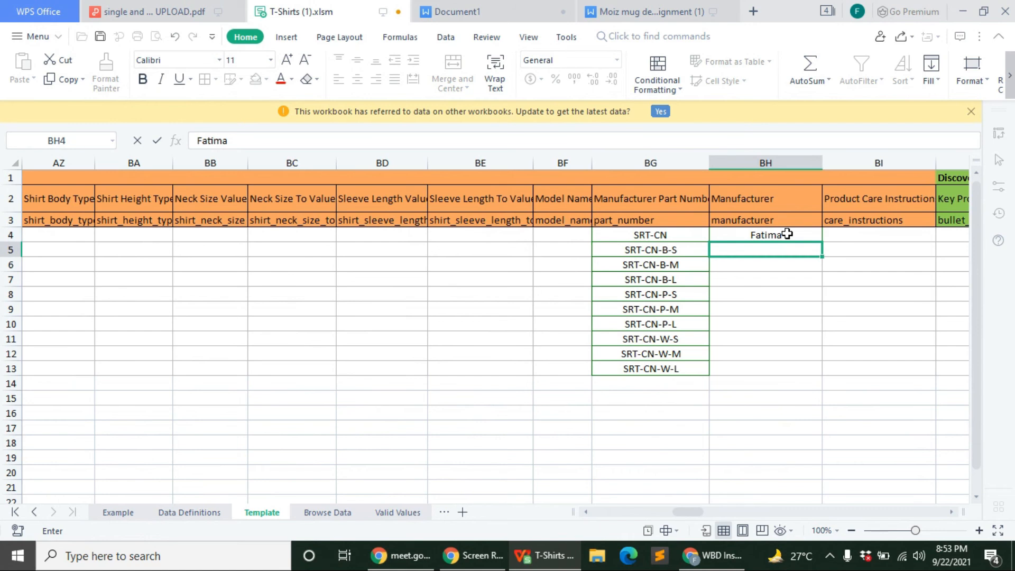
key(Return)
click(786, 234)
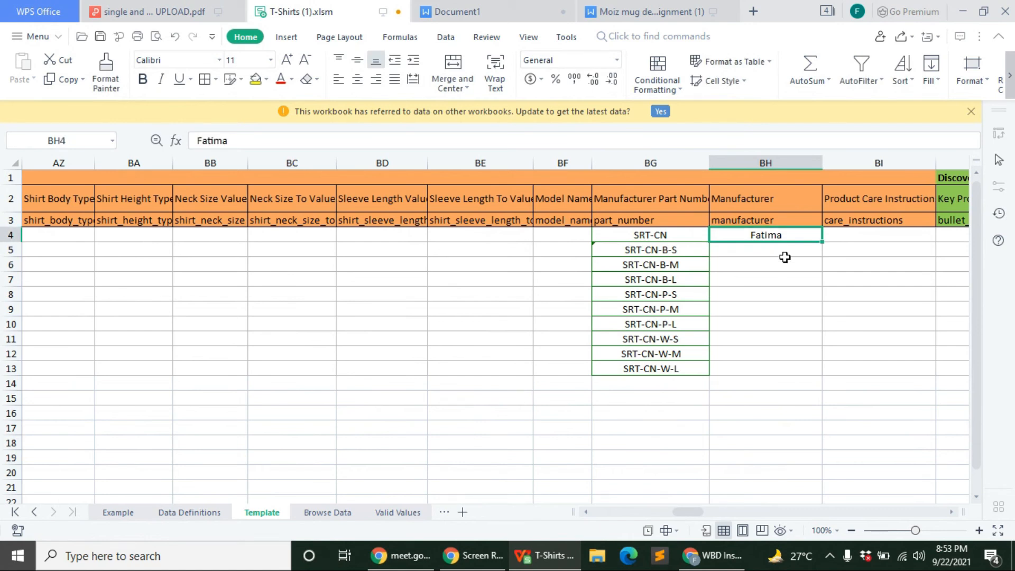
drag(826, 242, 818, 371)
Set Product Care Instructions to Machine Wash in BI4 and fill it down through BI13
drag(681, 511, 682, 510)
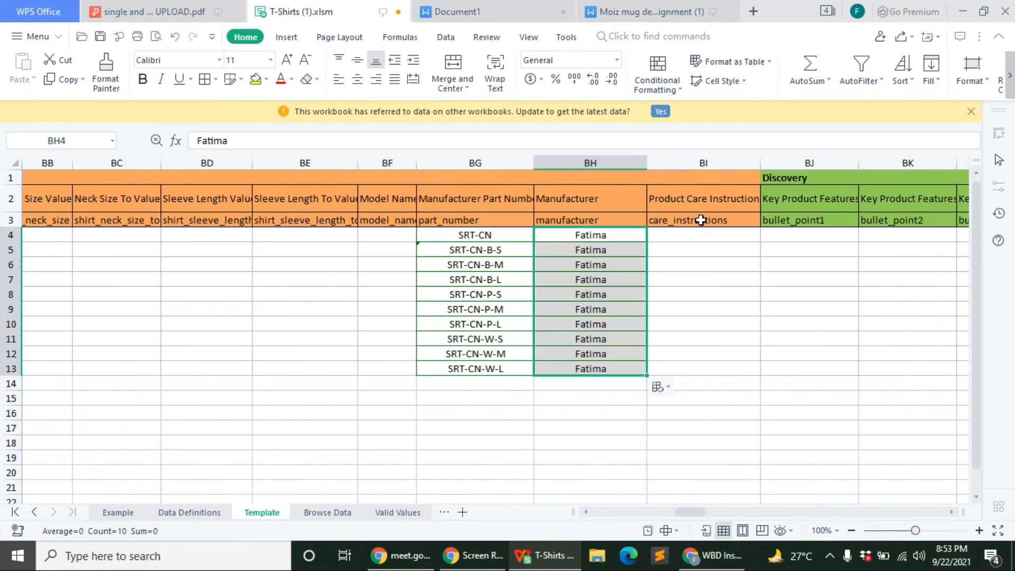
click(662, 239)
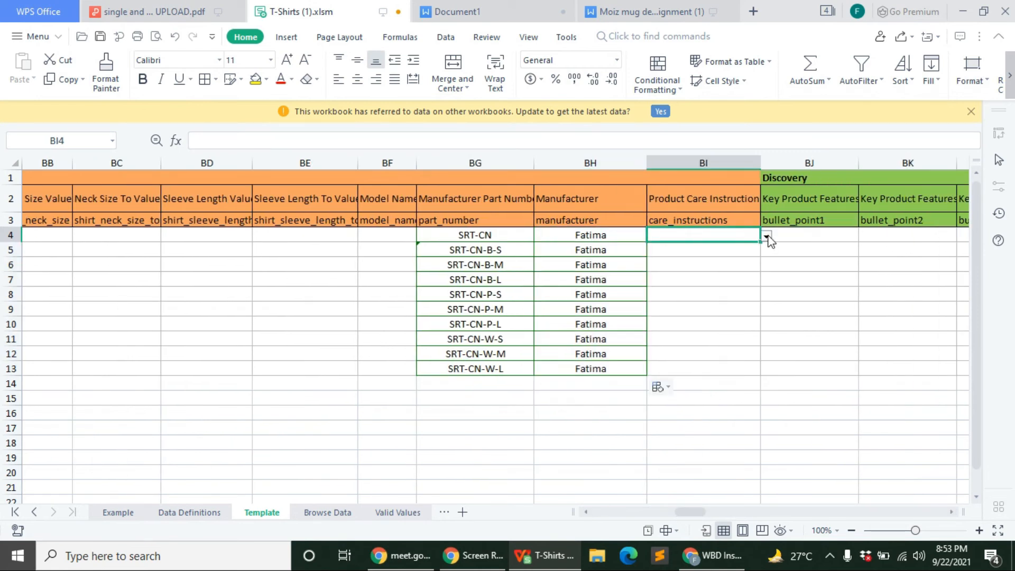
click(767, 236)
click(675, 274)
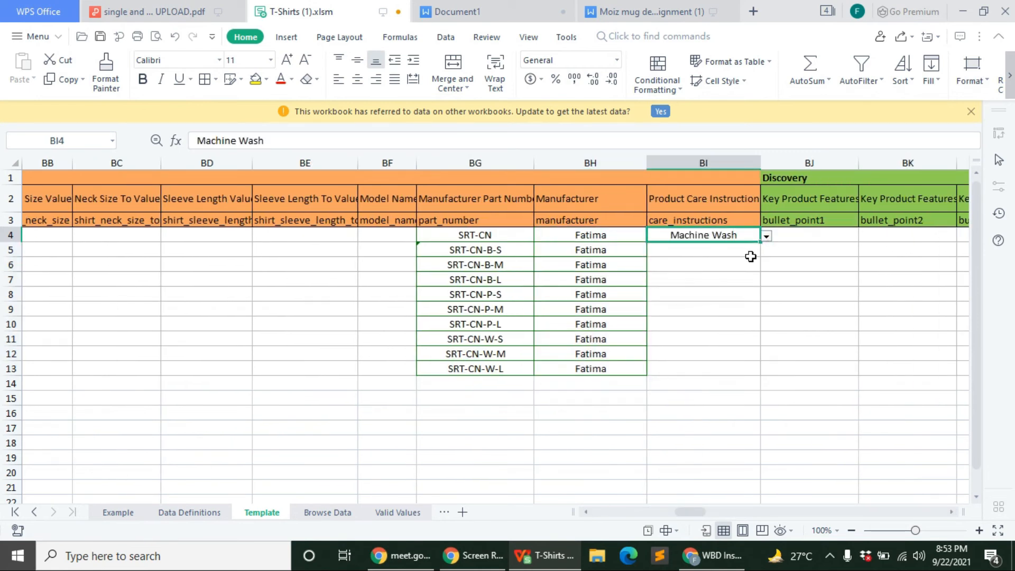
drag(757, 239, 759, 369)
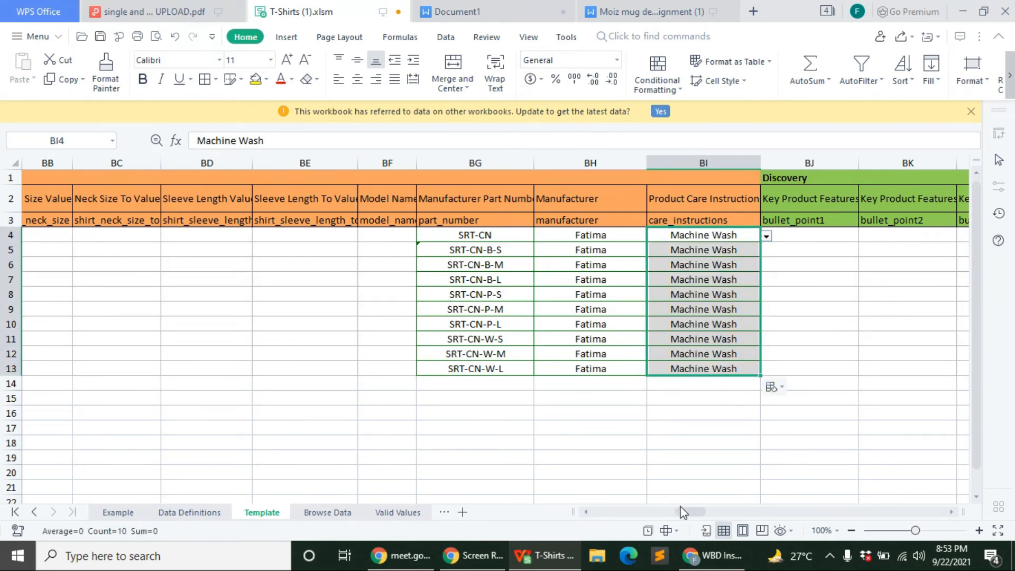
Widen the first Key Product Features column BJ to fit its heading and select BJ4 for the first bullet point
drag(682, 512, 692, 514)
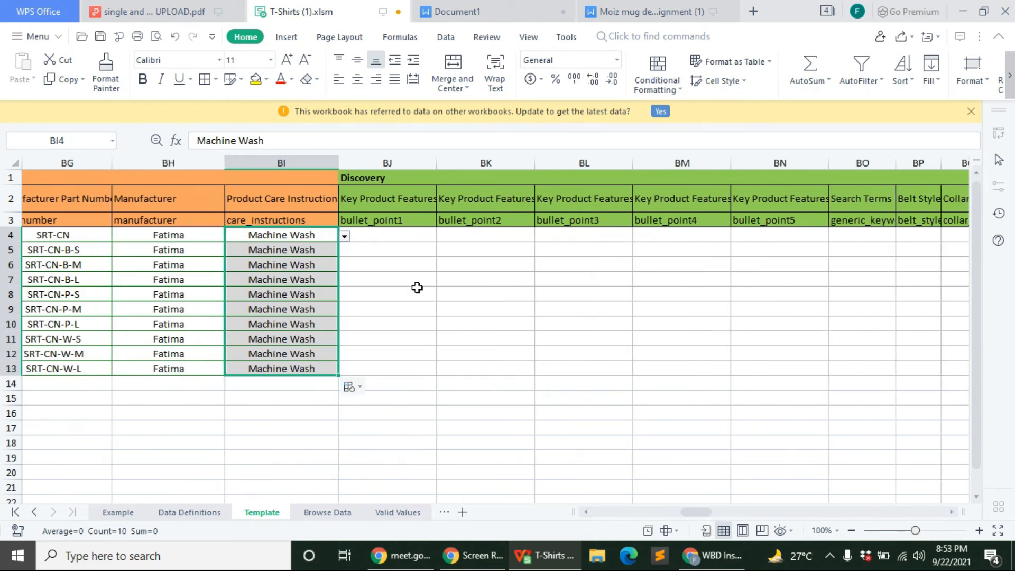
click(407, 236)
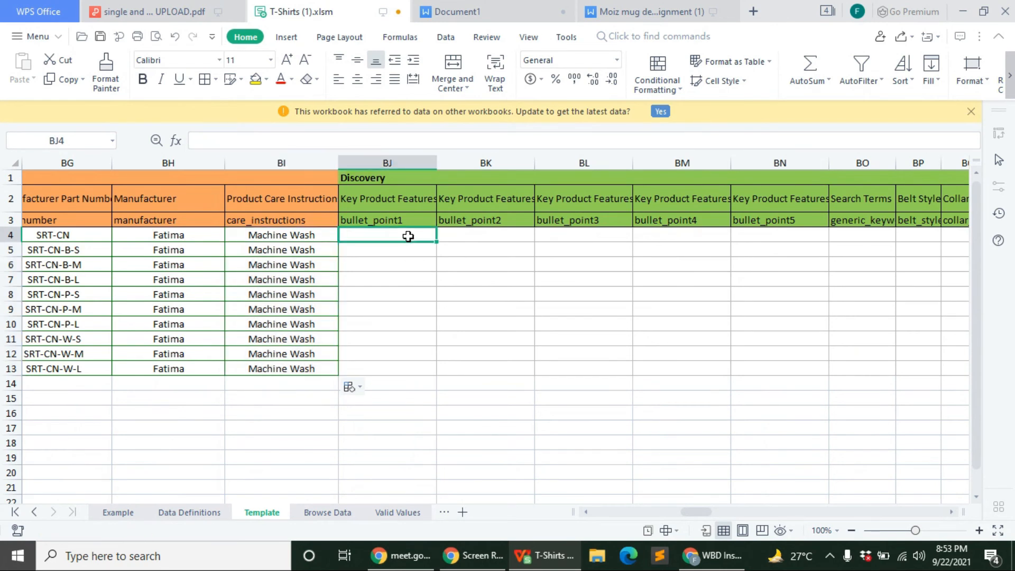
drag(436, 169, 455, 169)
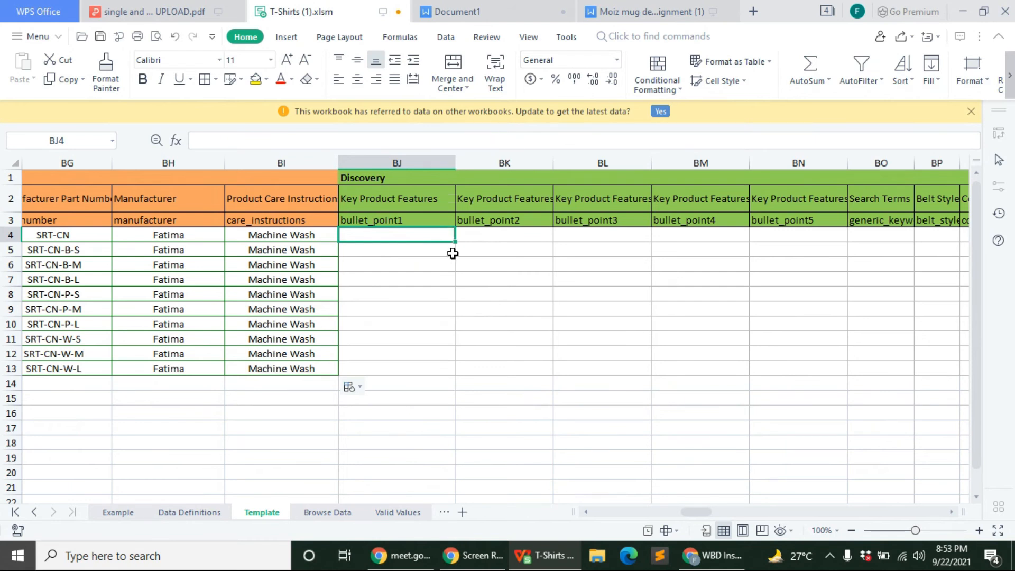
drag(451, 253, 434, 269)
click(422, 240)
Switch to the mug description document and copy the first Description bullet, beginning "If you re looking for a handy yet rugged"
click(502, 13)
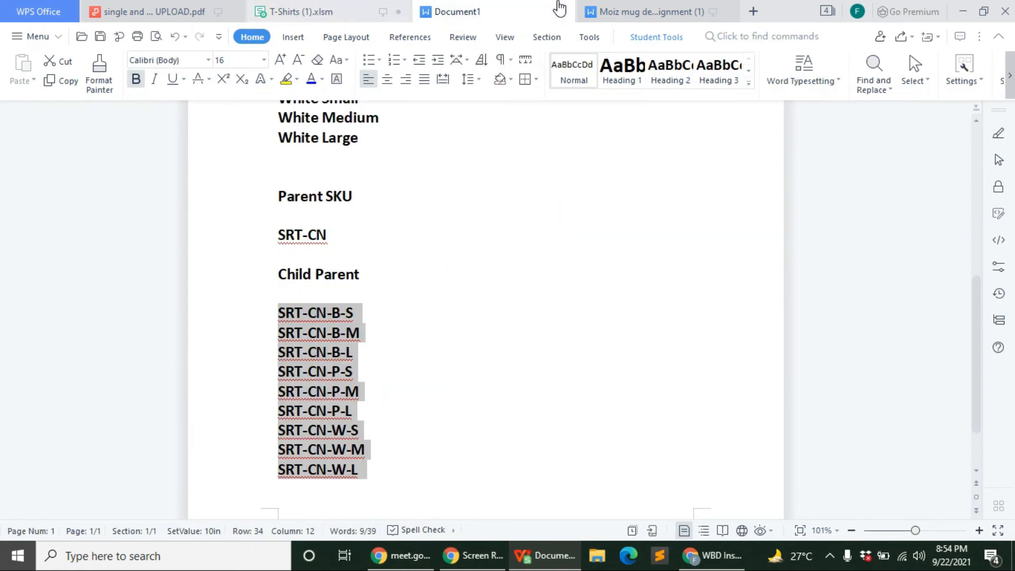
click(603, 15)
scroll(373, 215, up, 10)
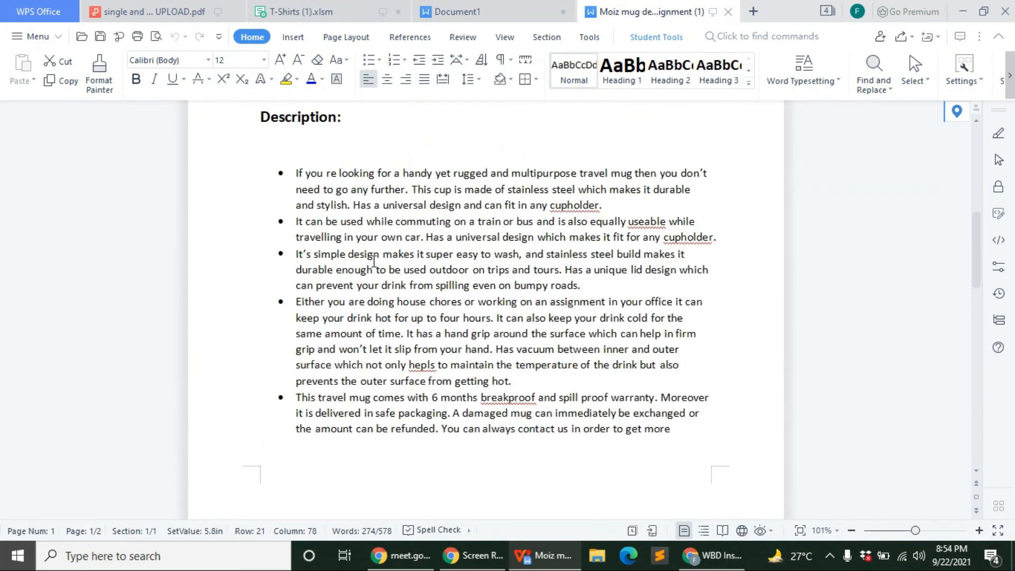
drag(610, 249, 296, 214)
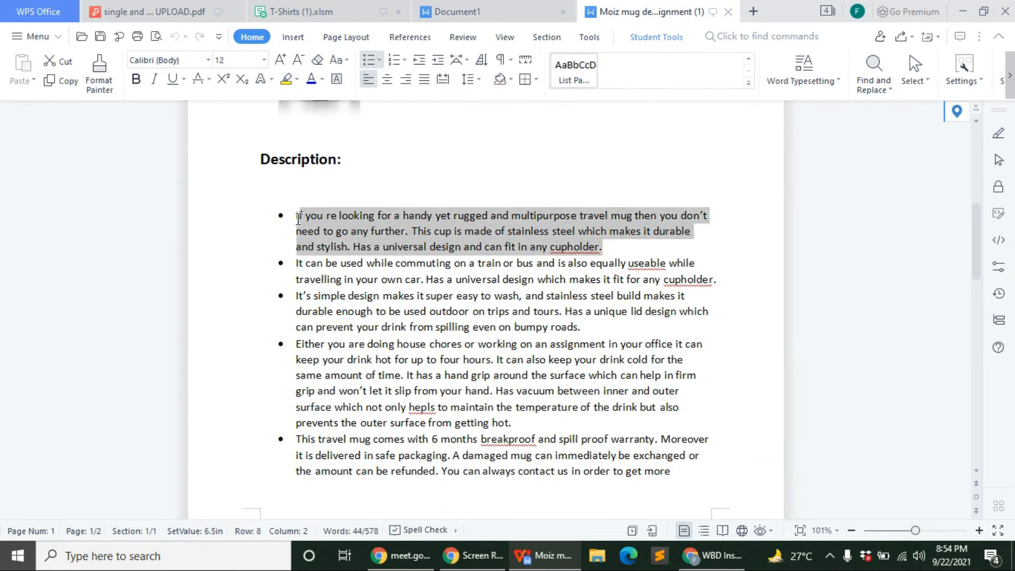
right_click(312, 218)
click(346, 249)
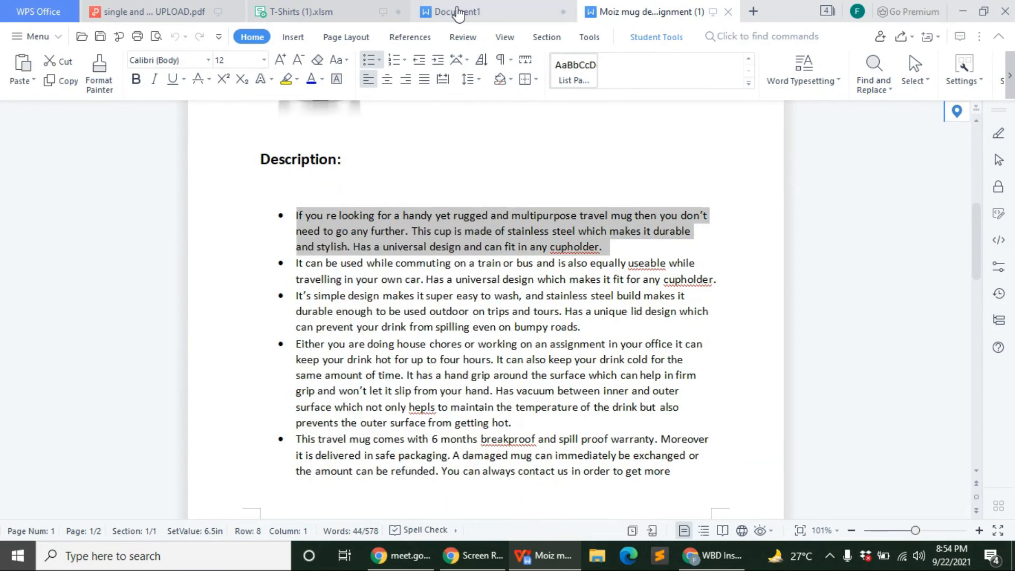
In the T-Shirts workbook, paste the copied bullet into bullet_point1 cell BJ4 and fill it down through BJ13
click(458, 11)
drag(305, 7, 465, 11)
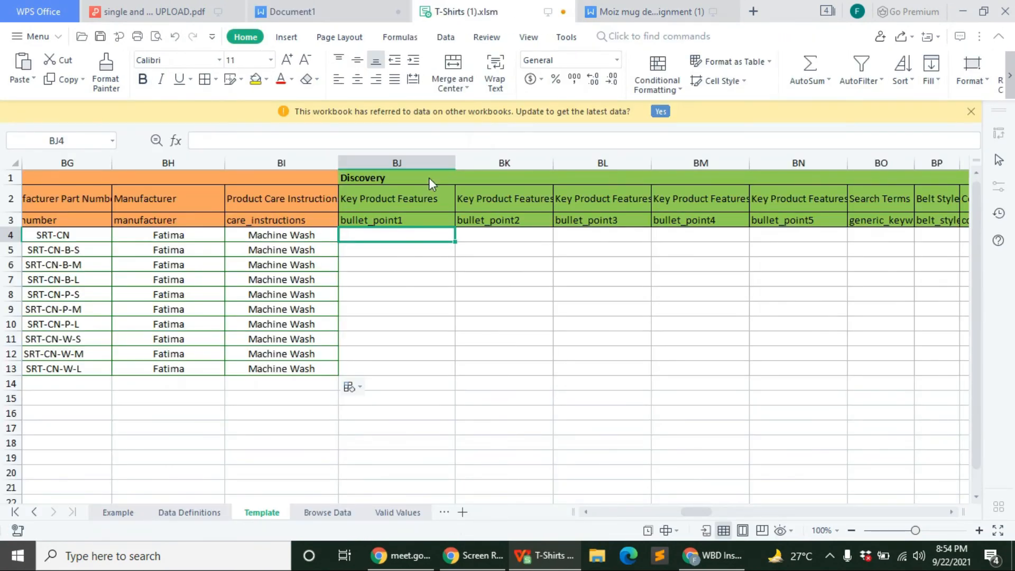
right_click(407, 142)
click(430, 193)
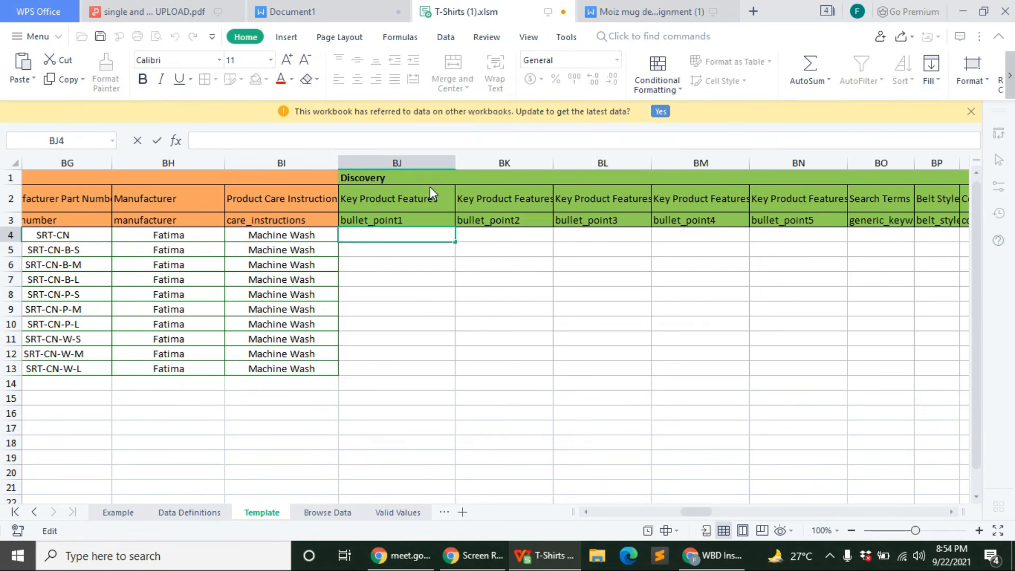
click(418, 239)
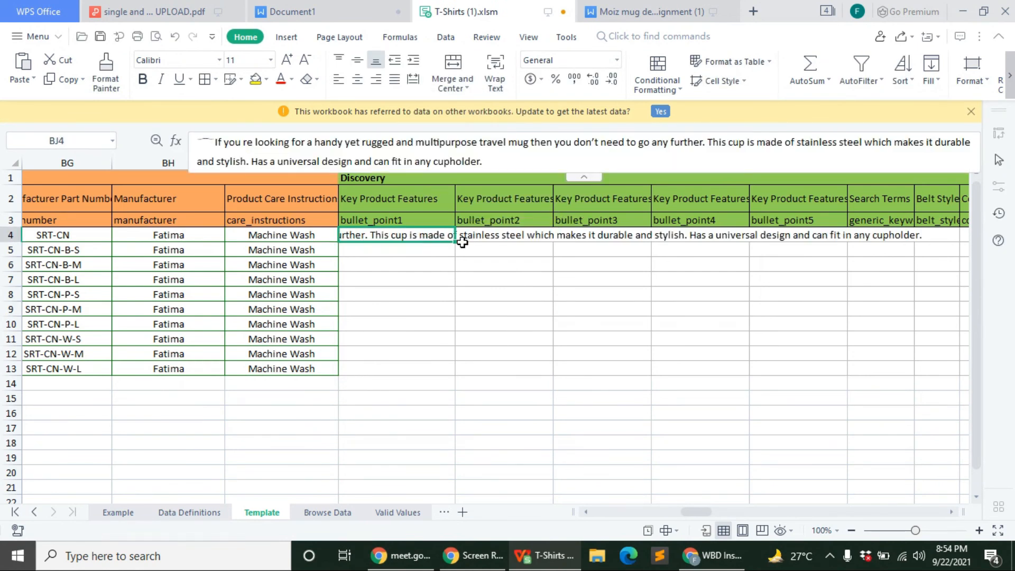
drag(455, 242, 451, 370)
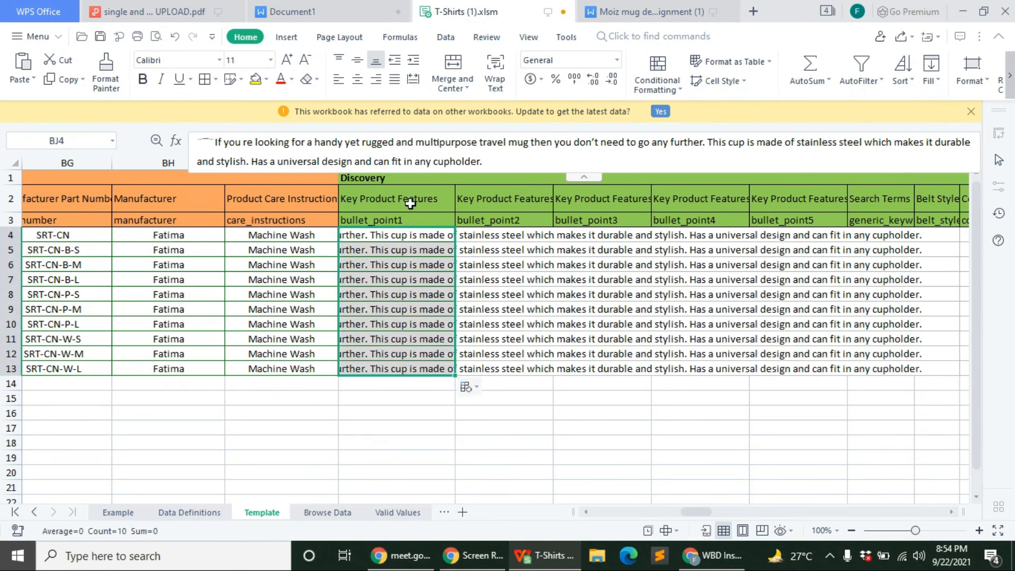
Copy the second Description bullet, beginning "It can be used while commuting", from the mug description document
click(595, 15)
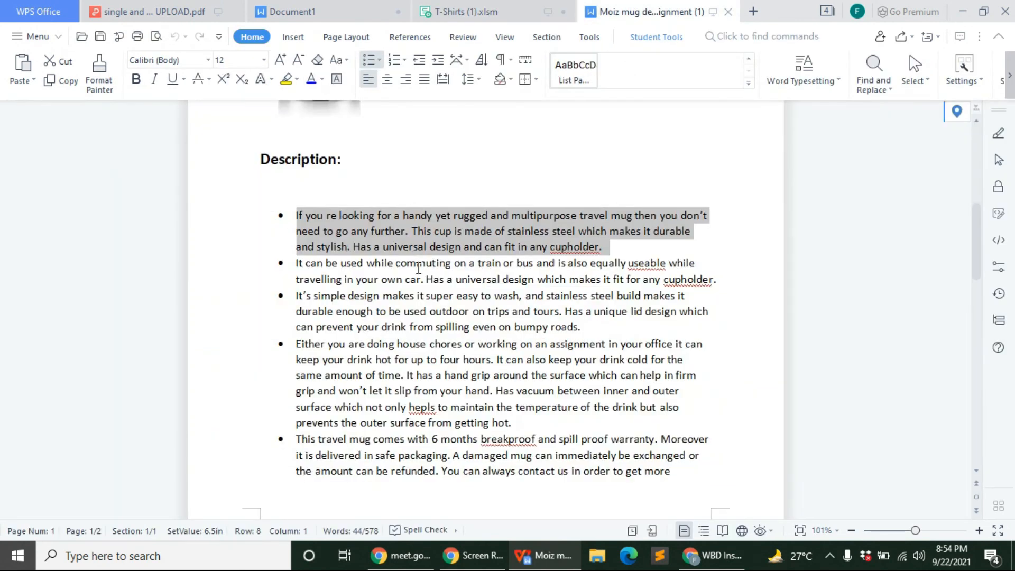
drag(294, 261, 723, 280)
right_click(724, 280)
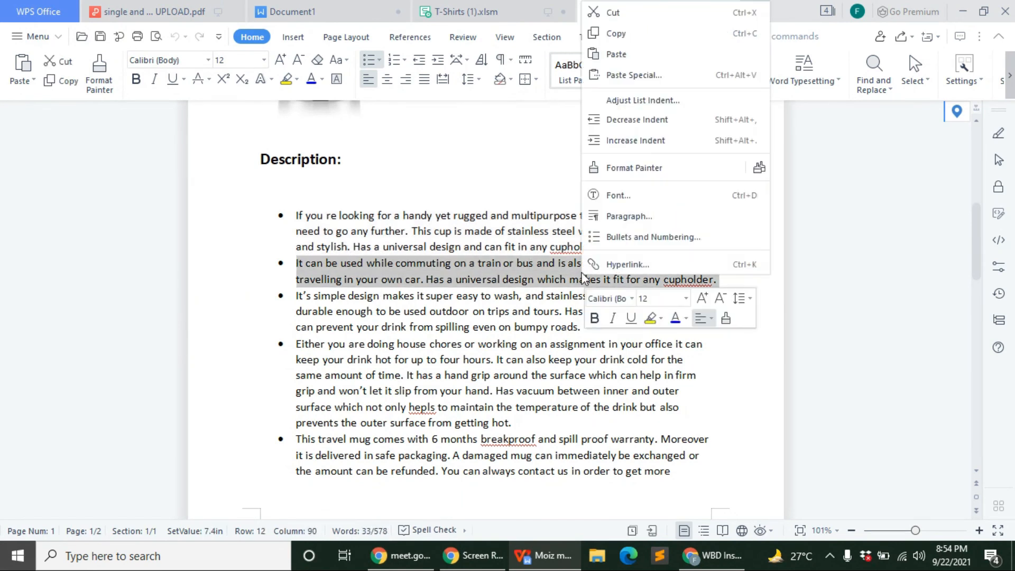
click(613, 35)
Paste the second bullet into bullet_point2 cell BK4 of the T-Shirts workbook and fill it down through BK13
click(465, 12)
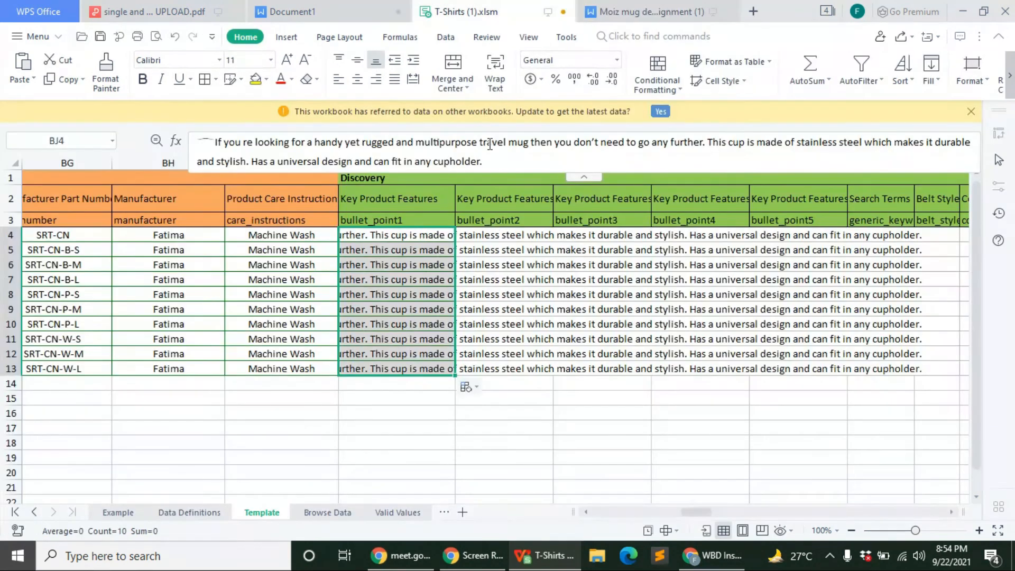
click(461, 233)
click(366, 143)
right_click(297, 150)
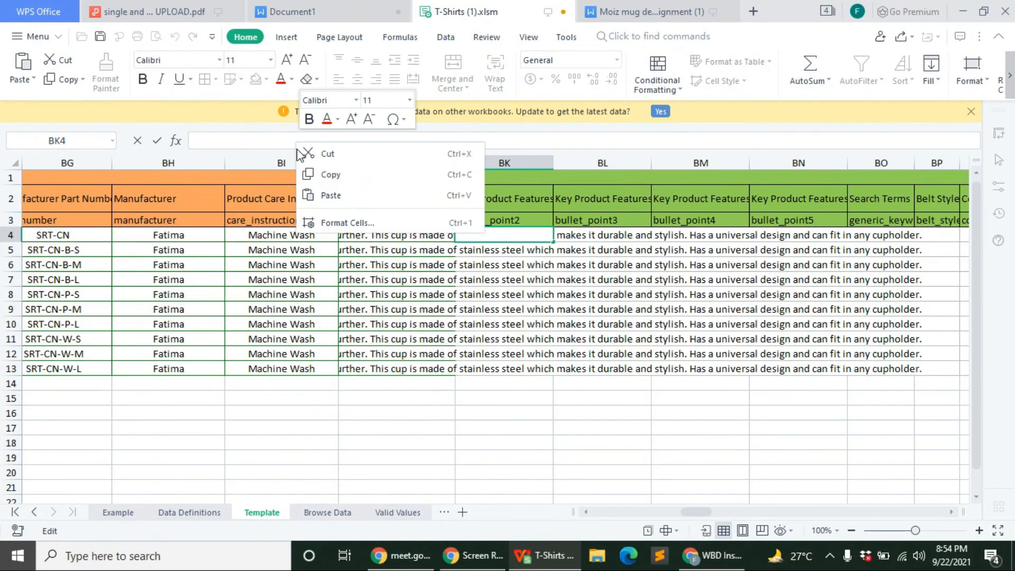
click(376, 196)
key(Return)
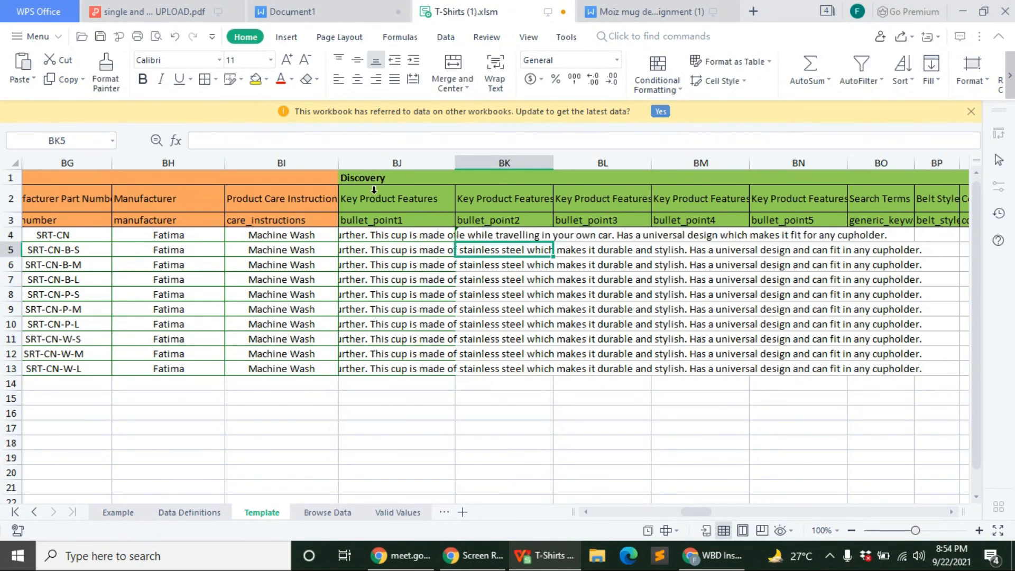
click(524, 236)
double_click(555, 242)
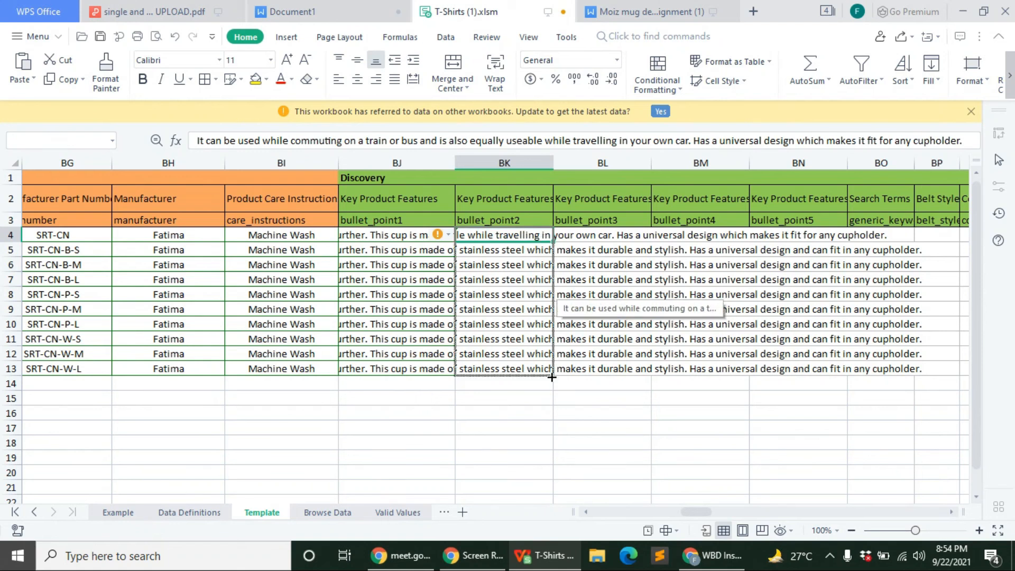
Copy the third Description bullet, beginning "It's simple design makes it super easy to wash", from the mug description document
click(628, 12)
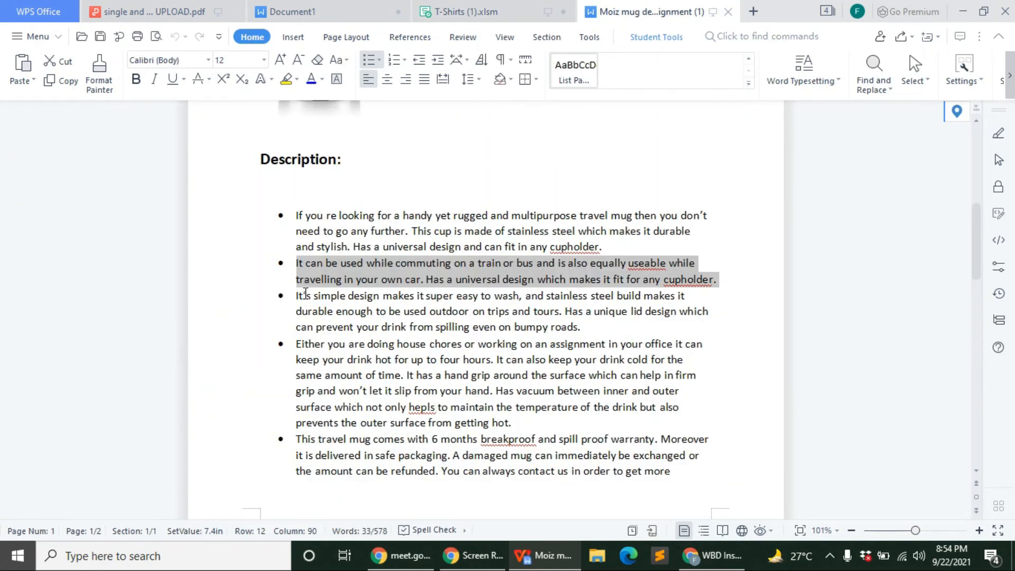
drag(297, 297, 612, 324)
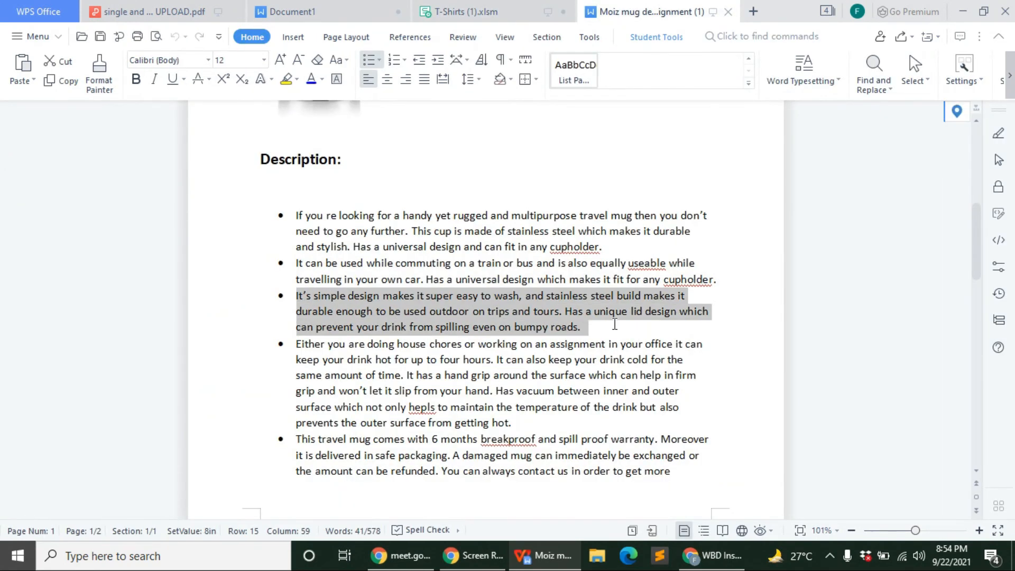
right_click(561, 317)
click(593, 67)
Paste the third bullet into bullet_point3 cell BL4 of the T-Shirts workbook and fill it down through BL13
click(496, 11)
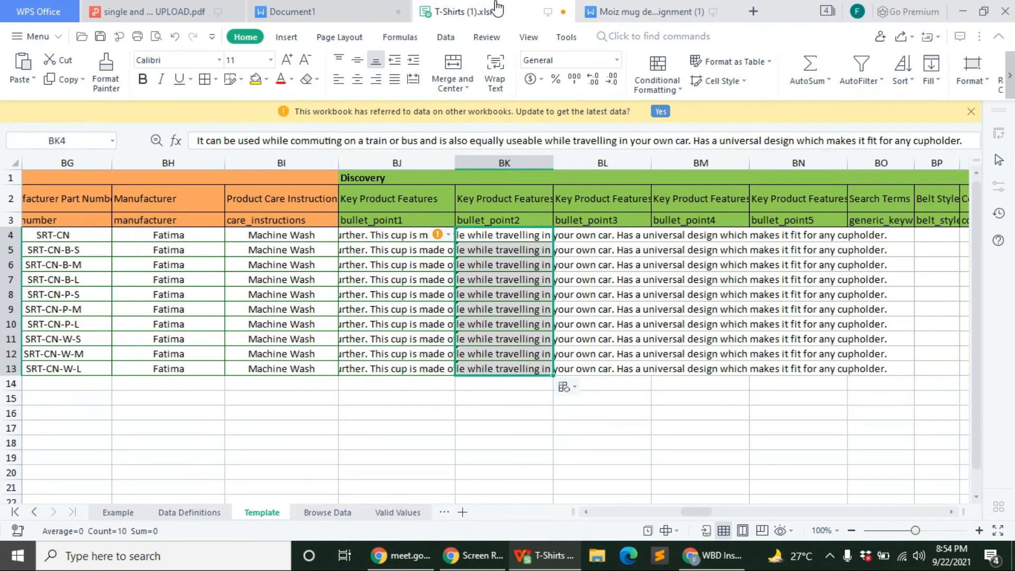
click(602, 236)
click(401, 136)
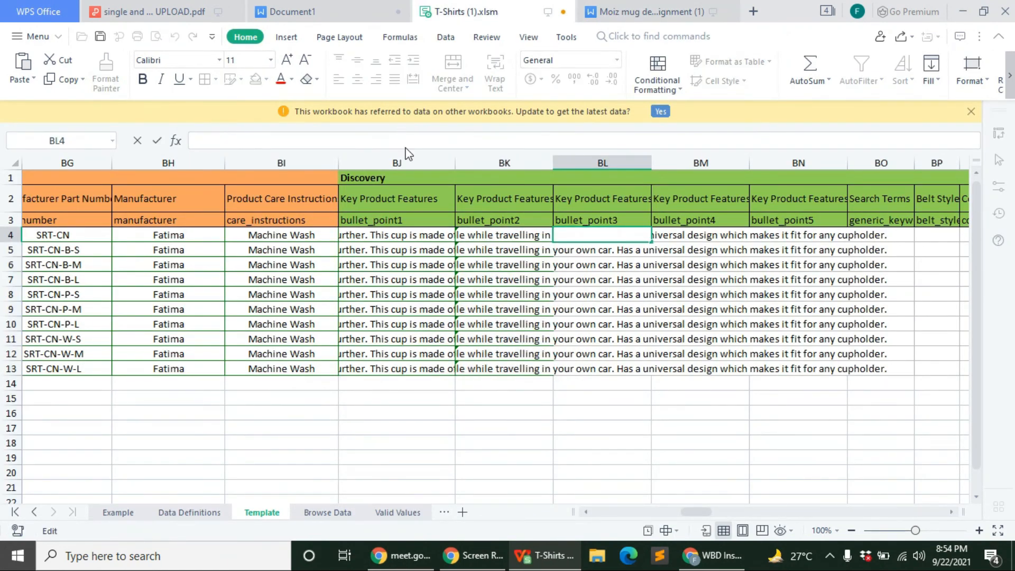
right_click(408, 145)
click(457, 203)
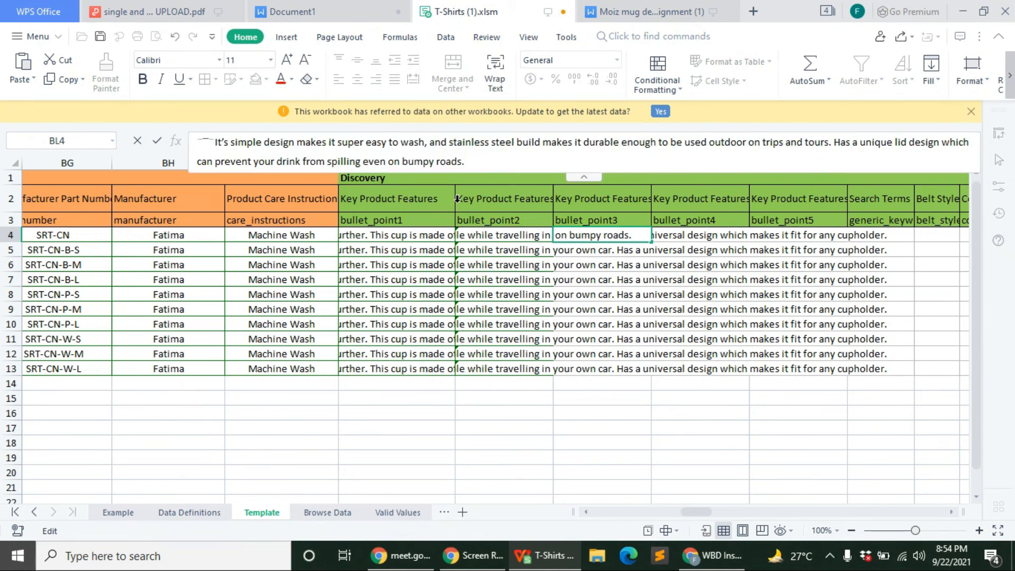
key(Return)
click(644, 235)
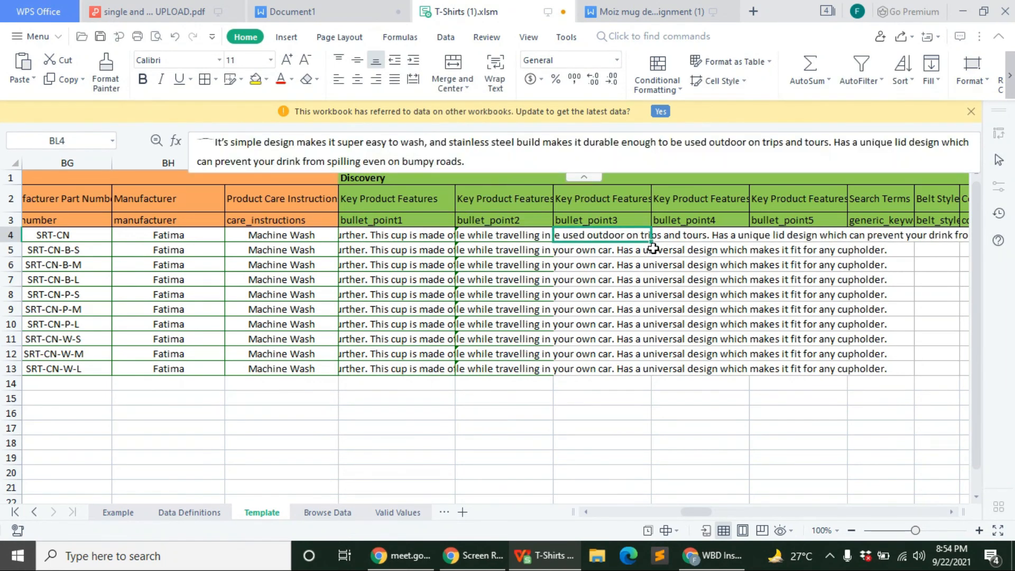
drag(649, 243, 655, 374)
Copy the fourth Description bullet, beginning "Either you are doing house chores", from the mug description document
click(651, 12)
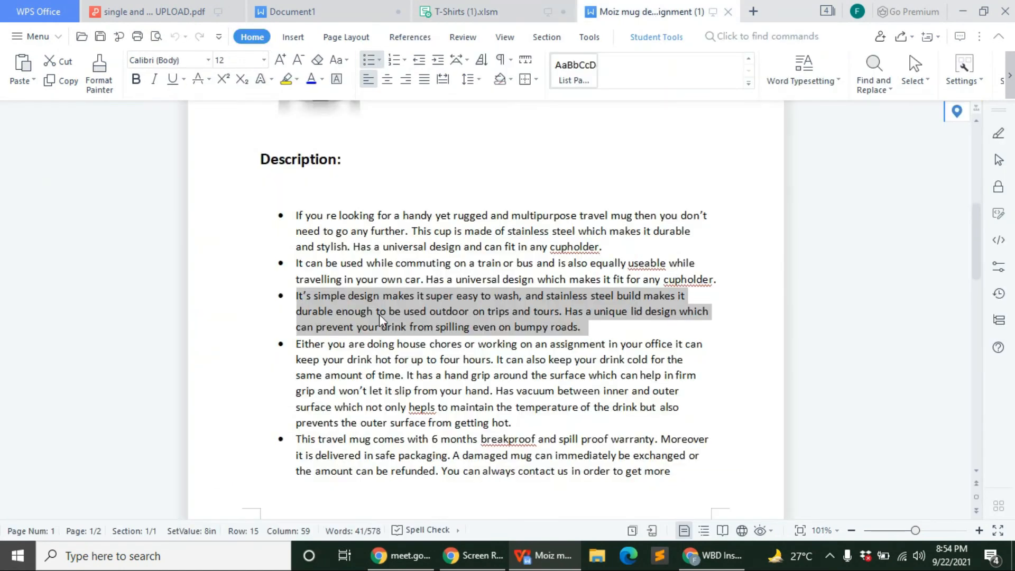
scroll(340, 285, down, 3)
drag(296, 216, 521, 299)
right_click(445, 228)
click(479, 263)
Paste the fourth bullet into bullet_point4 cell BM4 of the T-Shirts workbook and fill it down through BM13
click(465, 12)
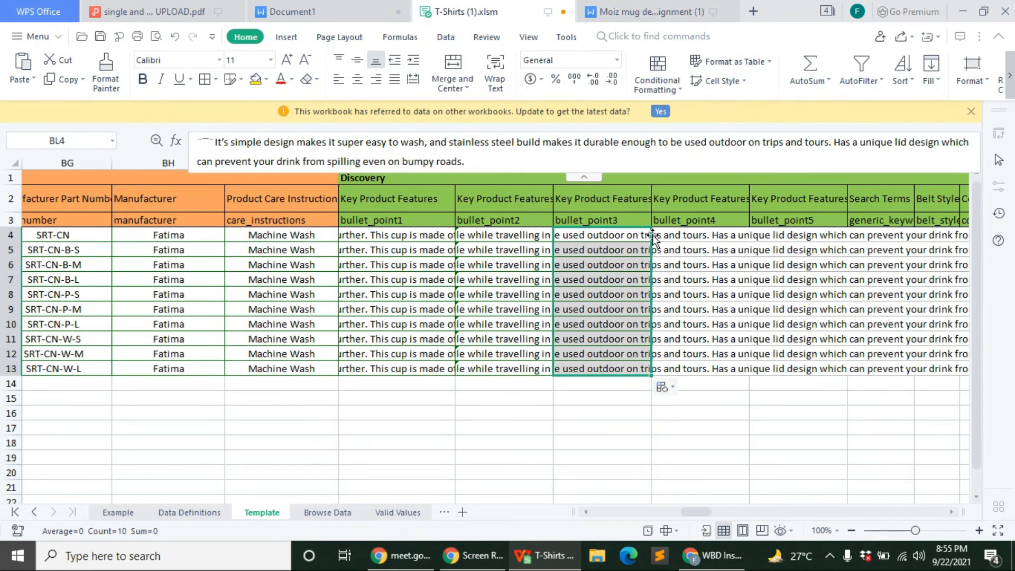
click(680, 234)
right_click(361, 140)
click(393, 204)
click(666, 377)
click(747, 239)
drag(746, 243, 750, 370)
click(616, 417)
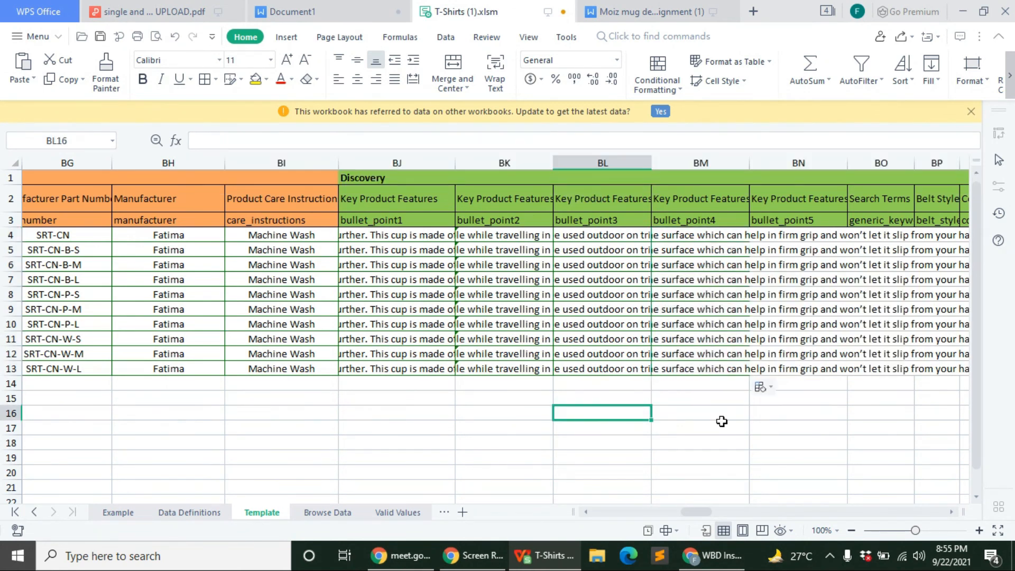
Copy the fifth Description bullet from "This travel mug comes with" through "in order to get more" in the mug description document
click(679, 12)
drag(299, 312, 670, 345)
right_click(608, 343)
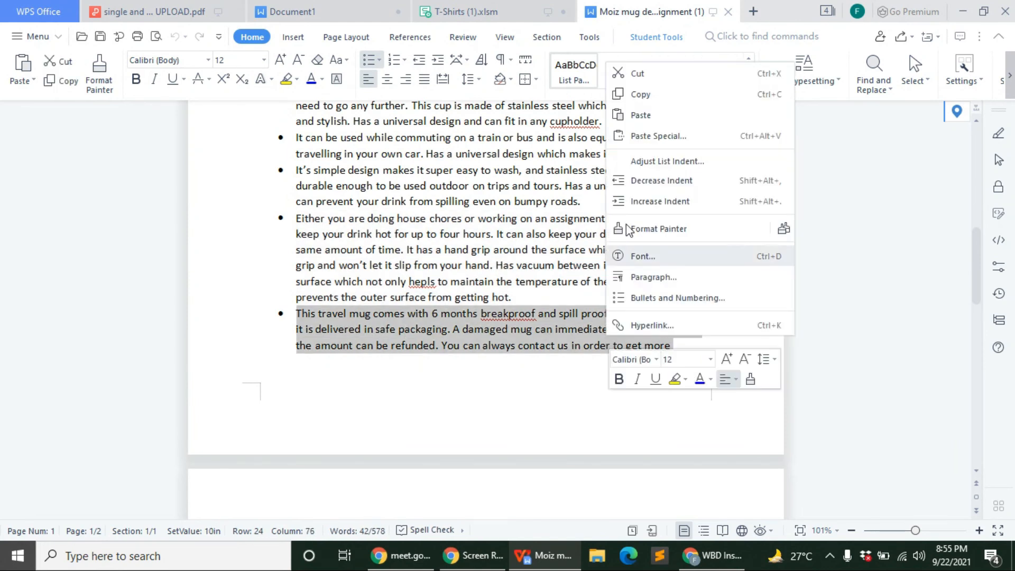
click(668, 96)
Paste the fifth bullet into bullet_point5 cell BN4 of the T-Shirts workbook and fill it down through BN13
click(480, 10)
click(753, 236)
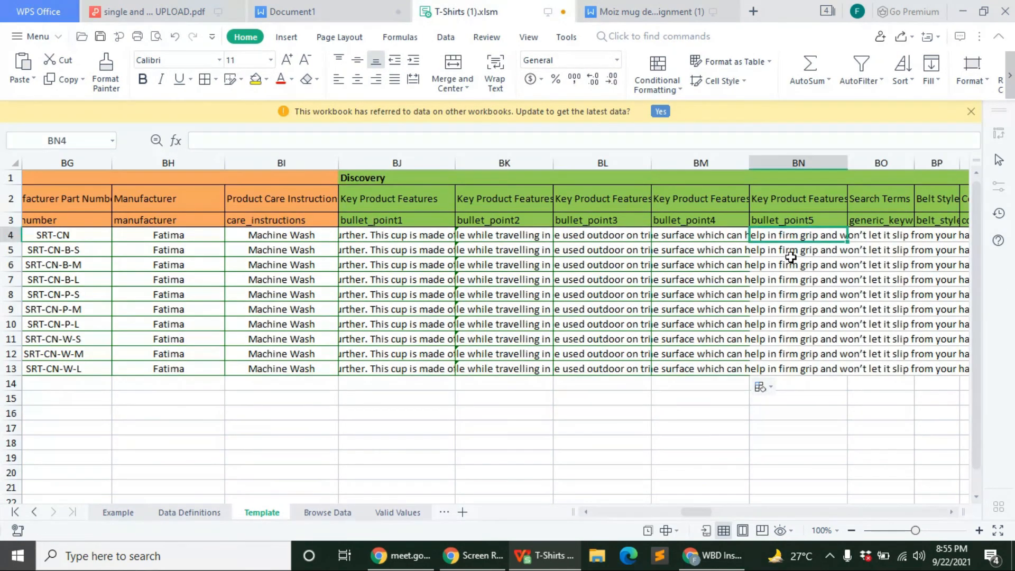
click(735, 233)
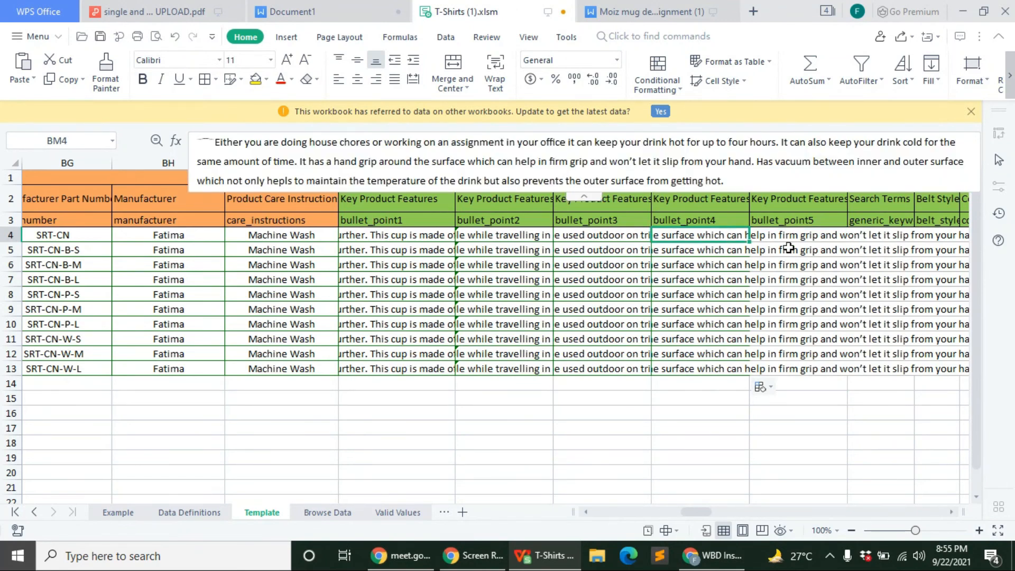
click(781, 235)
right_click(465, 141)
click(519, 196)
click(713, 401)
click(827, 238)
drag(851, 326, 848, 368)
click(739, 399)
Widen the Search Terms column BO so its generic_keywords heading fits
drag(683, 513, 692, 511)
click(294, 236)
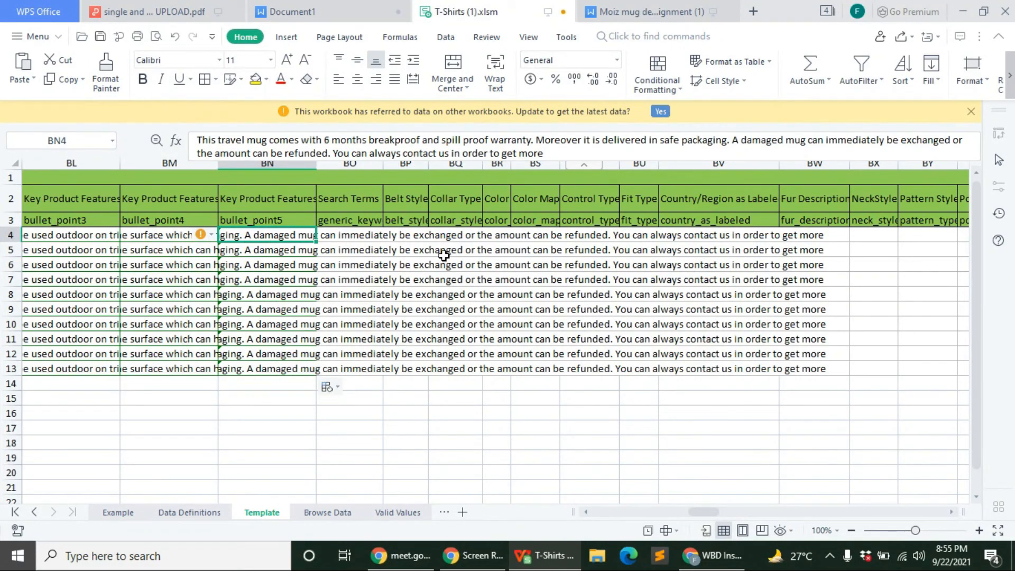
click(354, 237)
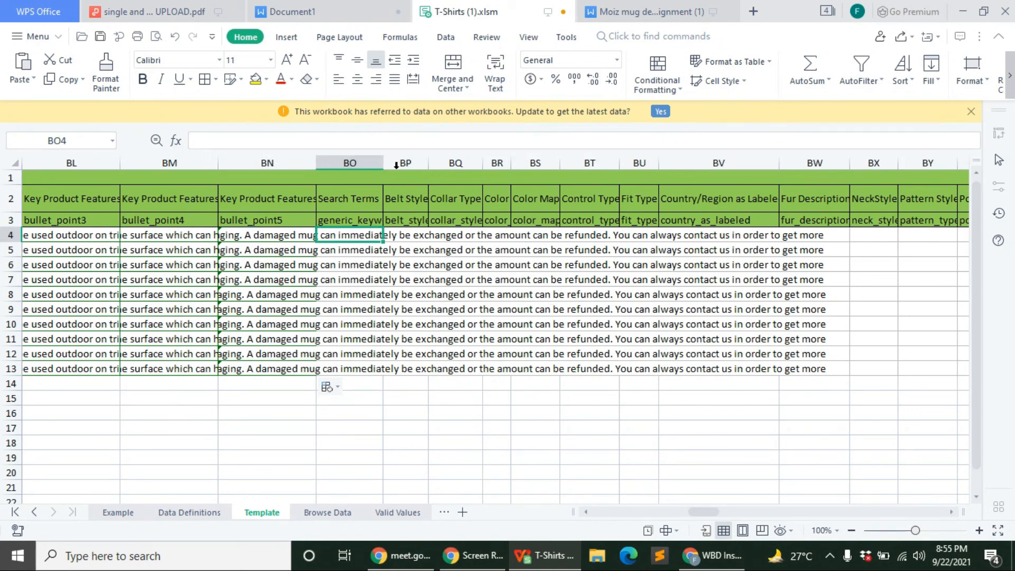
drag(388, 167, 418, 167)
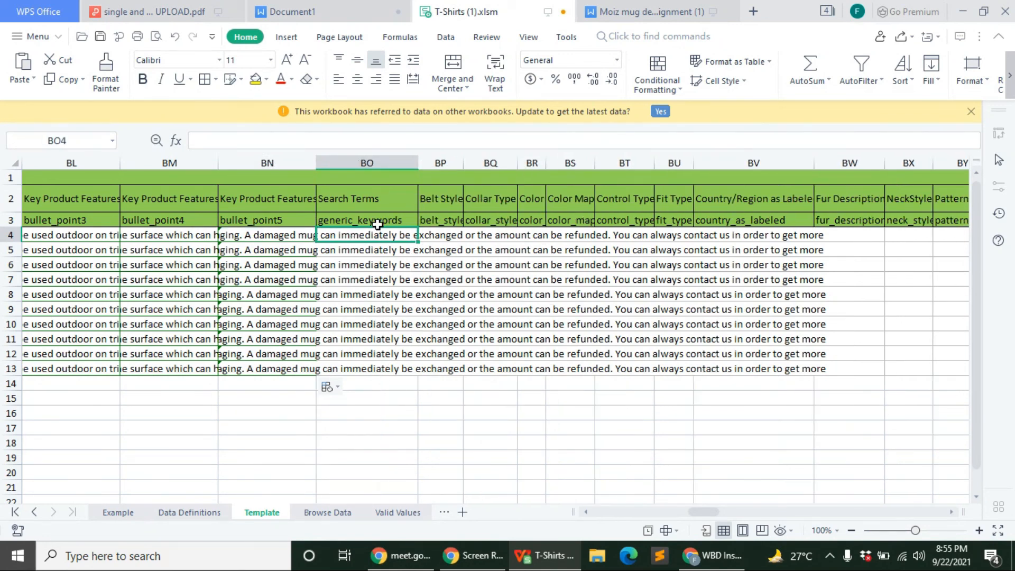
Set Search Terms to "T shirt for men" in BO4 and fill it down through BO13
click(382, 140)
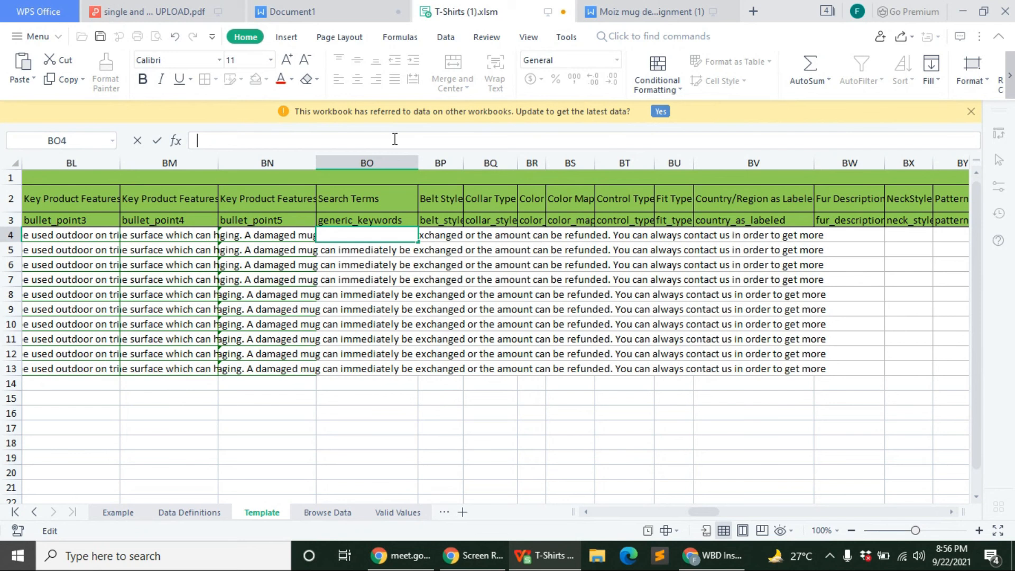
text(T shi)
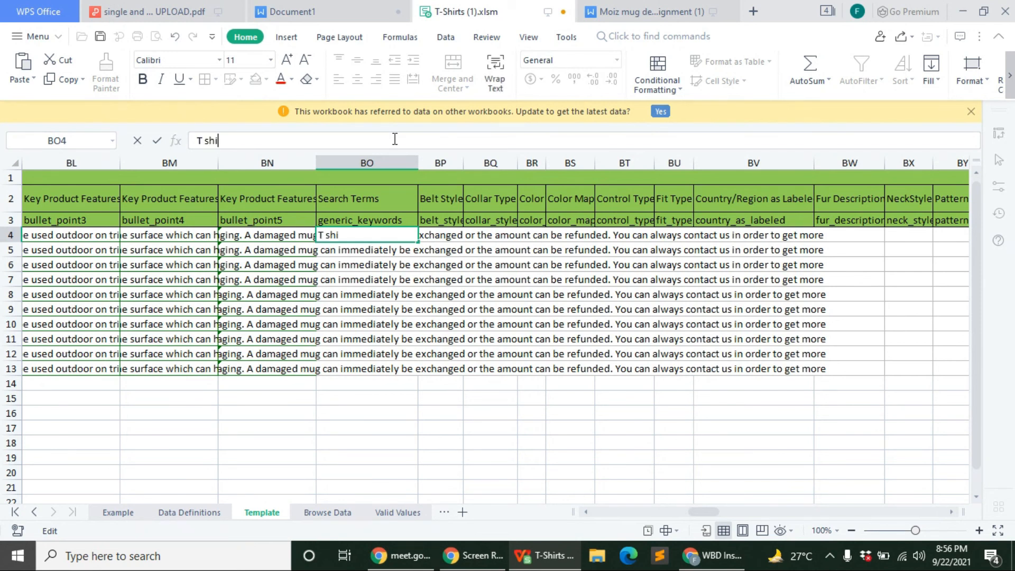
key(Return)
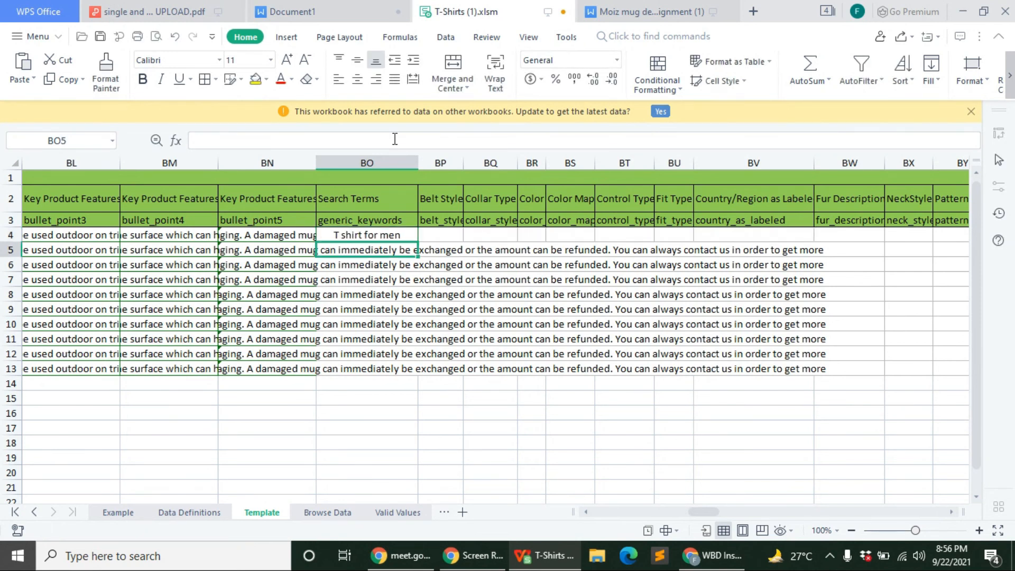
click(400, 234)
drag(420, 242, 423, 374)
click(501, 399)
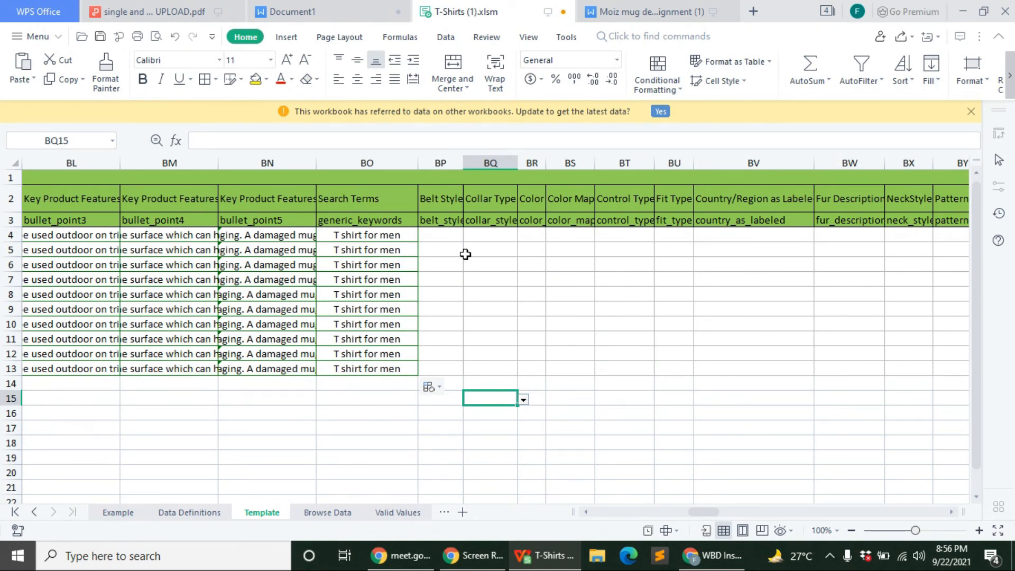
Widen the Color column BR and the Color Map column BS so their headings fit
click(538, 249)
click(541, 159)
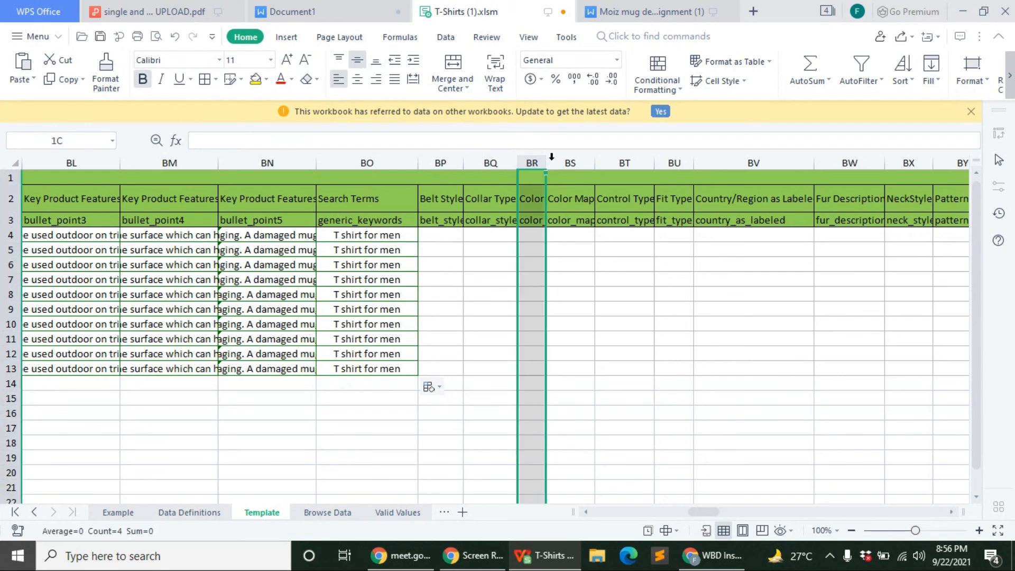
drag(545, 166, 694, 173)
click(603, 163)
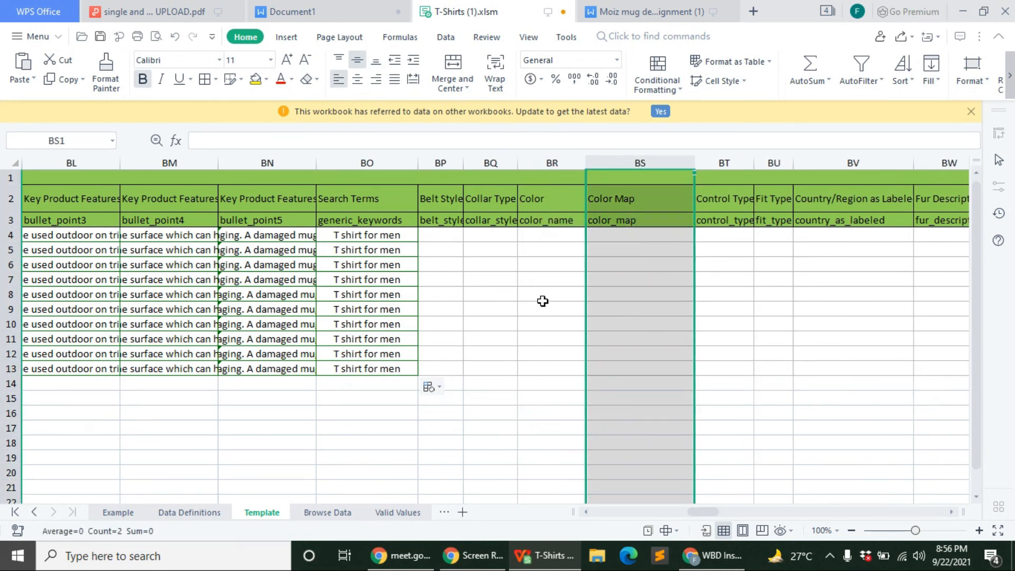
Enter Blue as the Color in BR5, BR6 and BR7 of the Template sheet
click(561, 249)
click(480, 138)
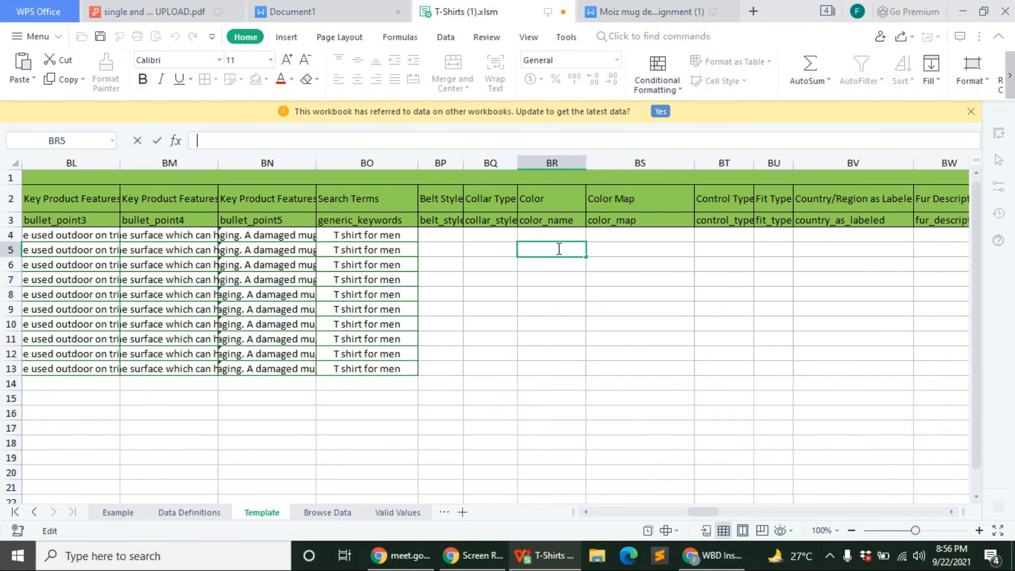
text(Blue)
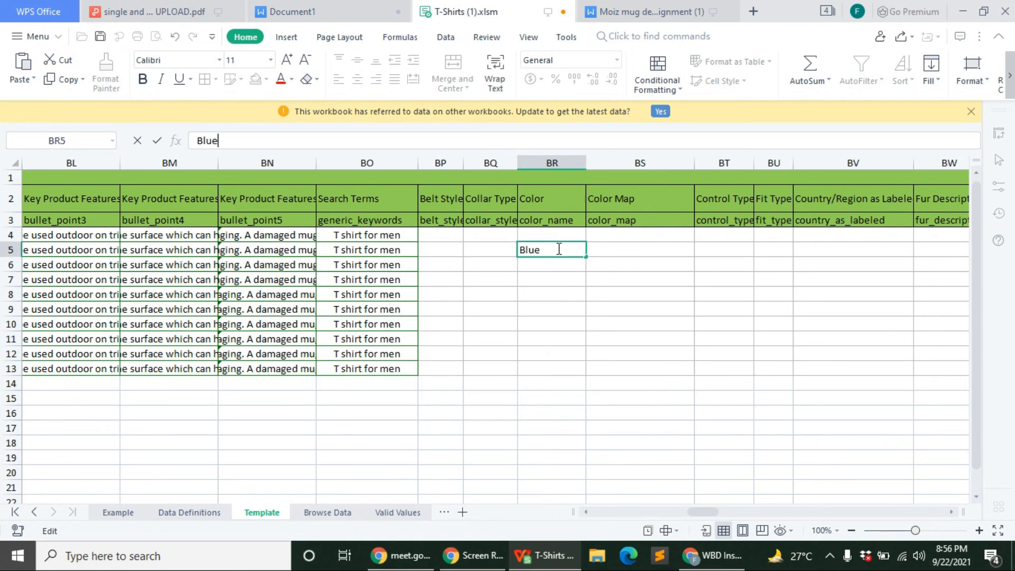
key(Return)
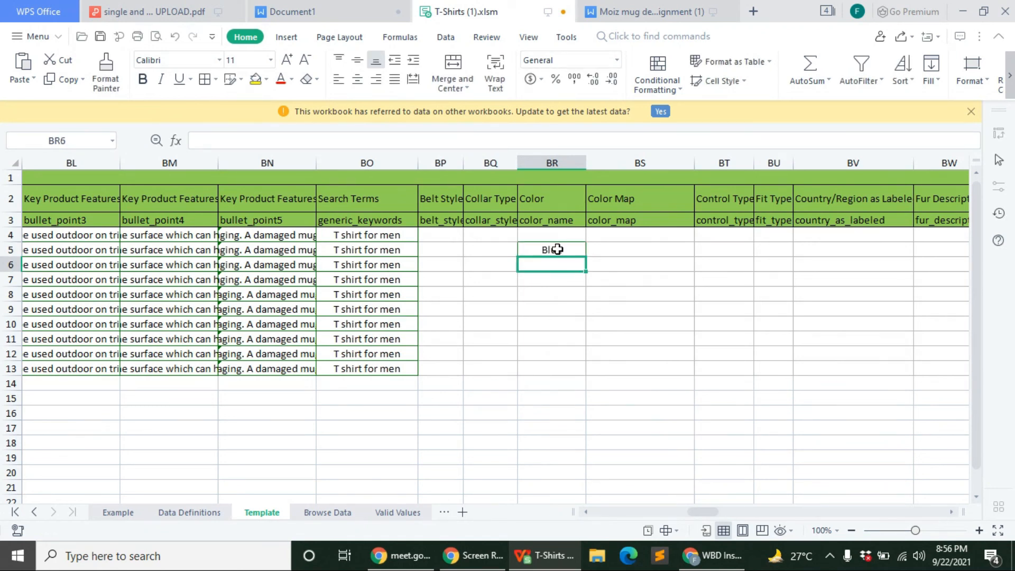
text(Blue)
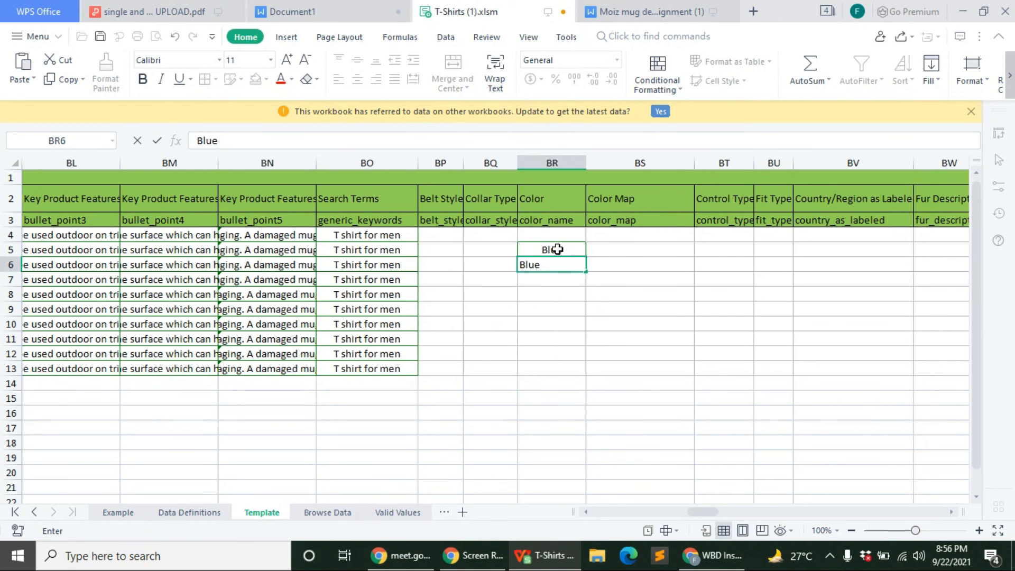
key(Return)
text(Blue)
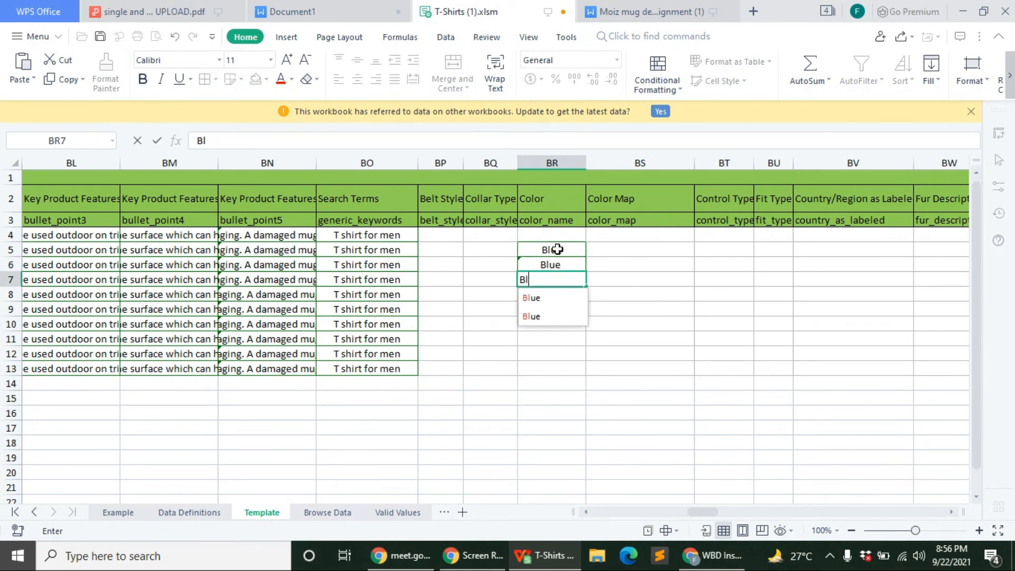
key(Return)
Enter Pink as the Color in BR8, BR9 and BR10
text(Pink)
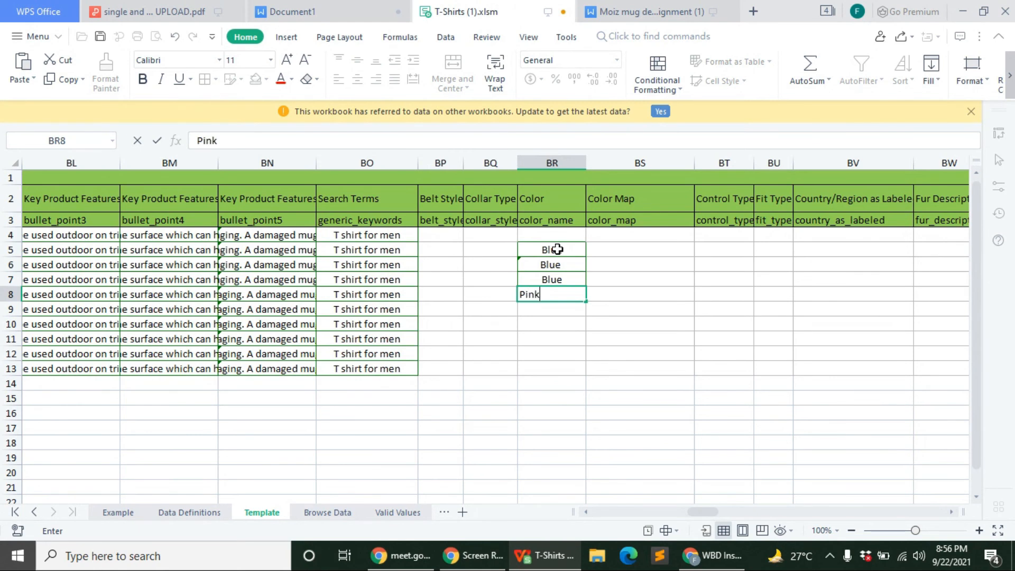
key(Return)
text(Pin)
key(Return)
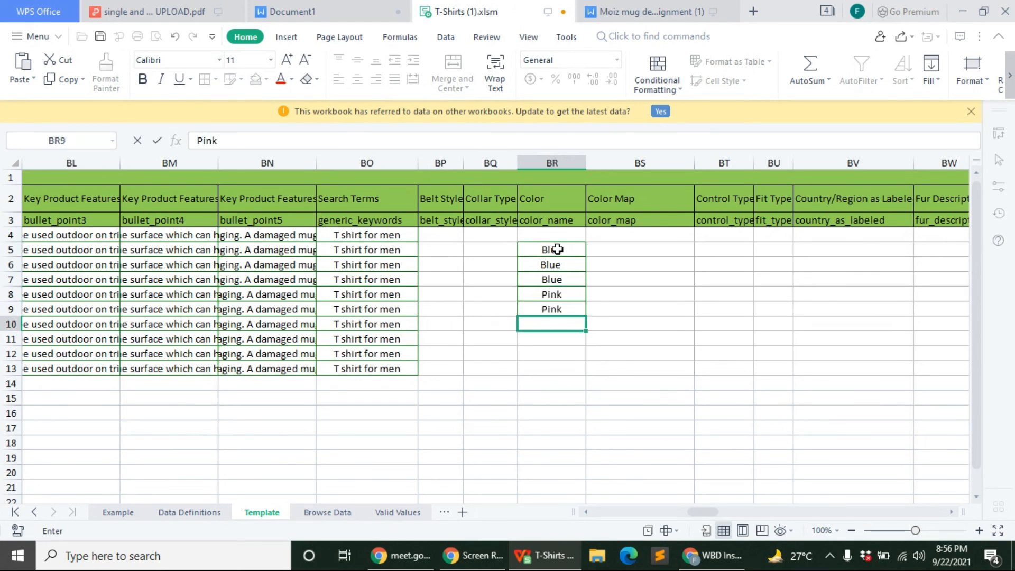
text(PiN)
key(BackSpace)
key(BackSpace)
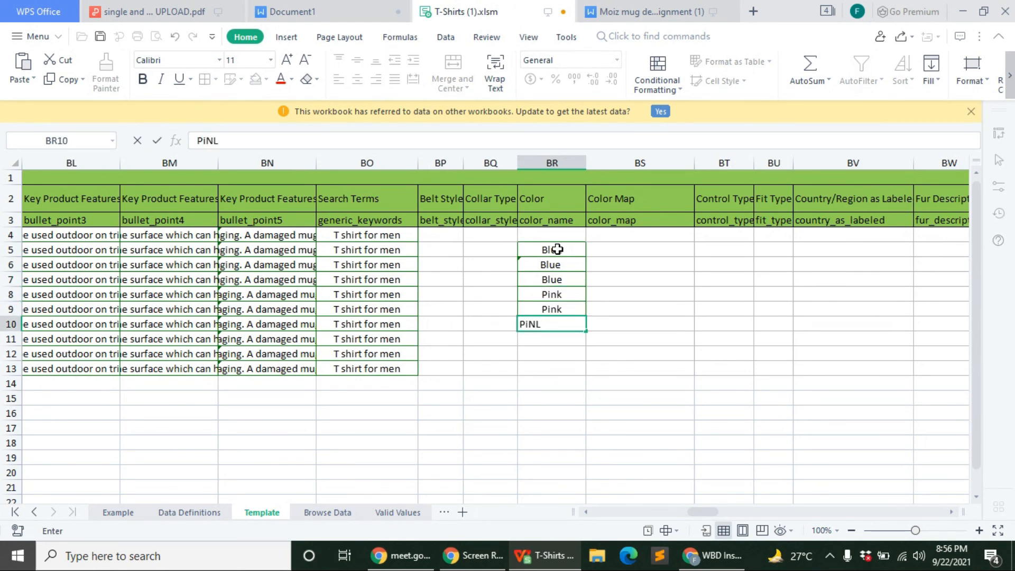
text(nk)
key(Return)
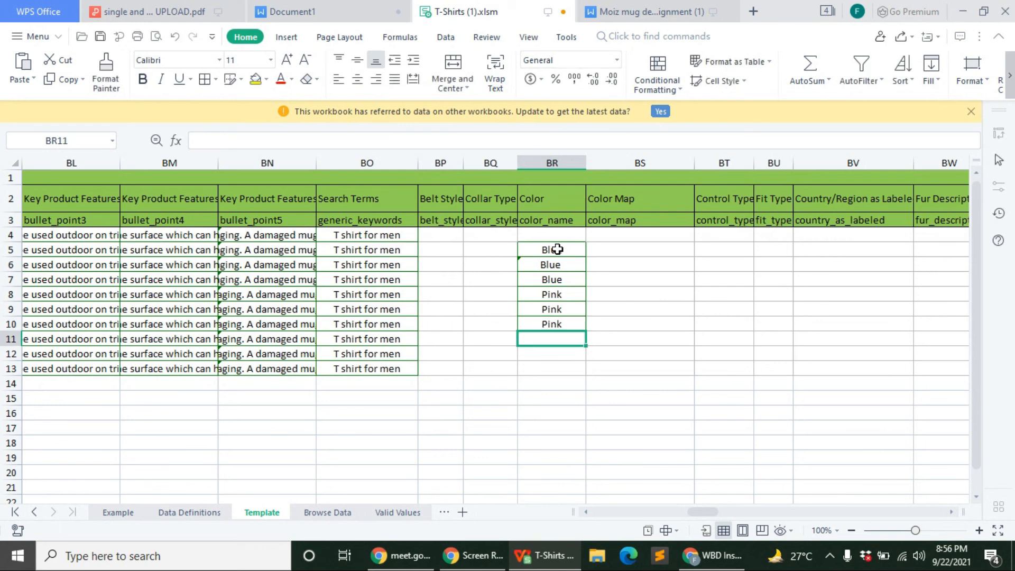
Enter White as the Color for the last three child rows, BR11 through BR13
text(Wh)
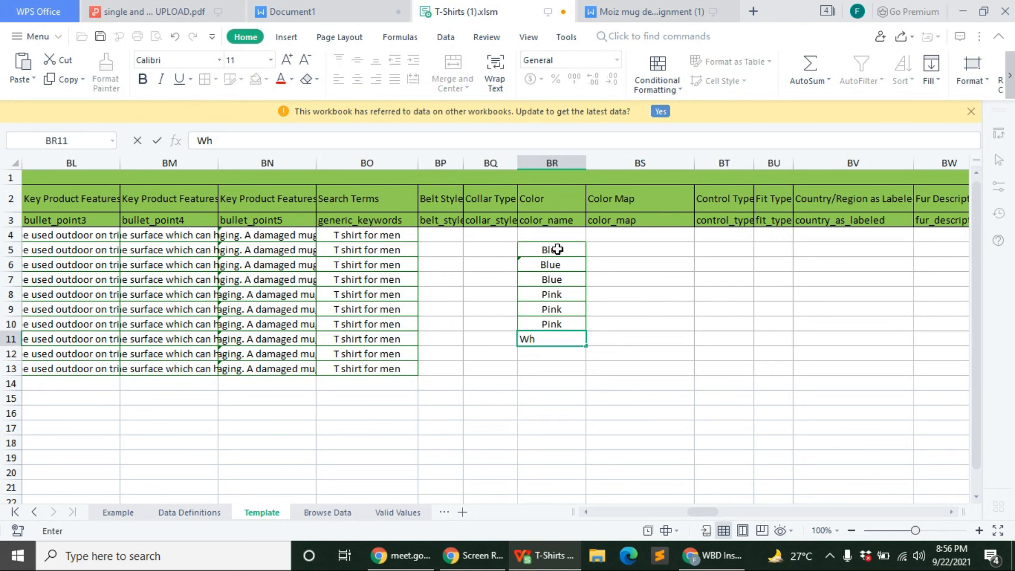
text(ite)
key(Return)
text(Wi)
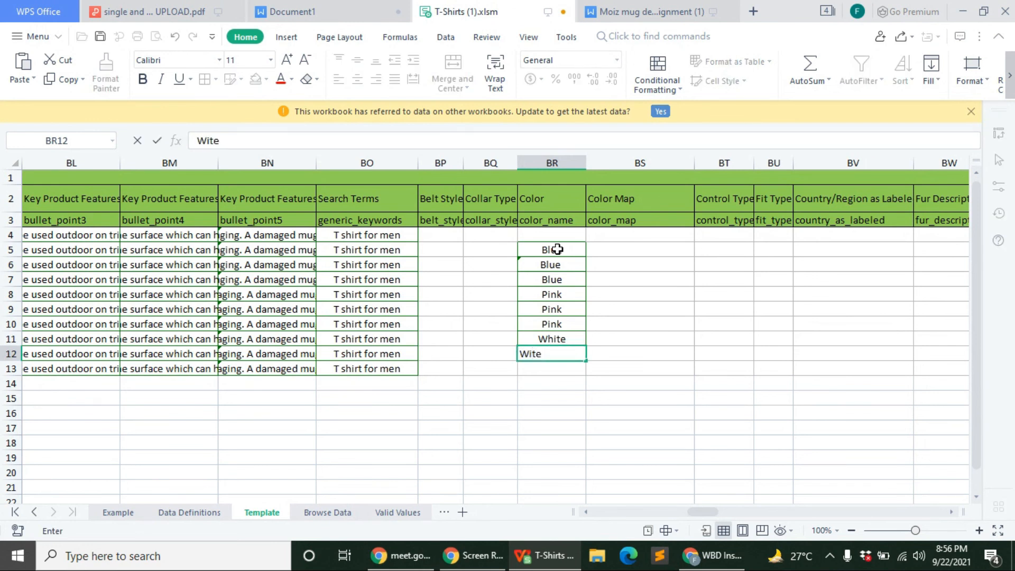
key(Return)
text(White)
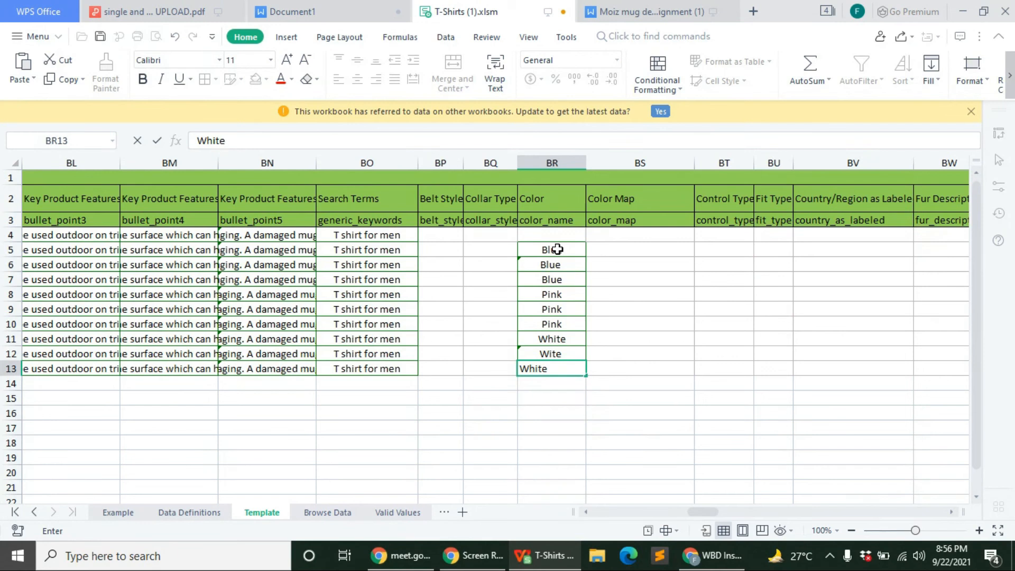
key(Return)
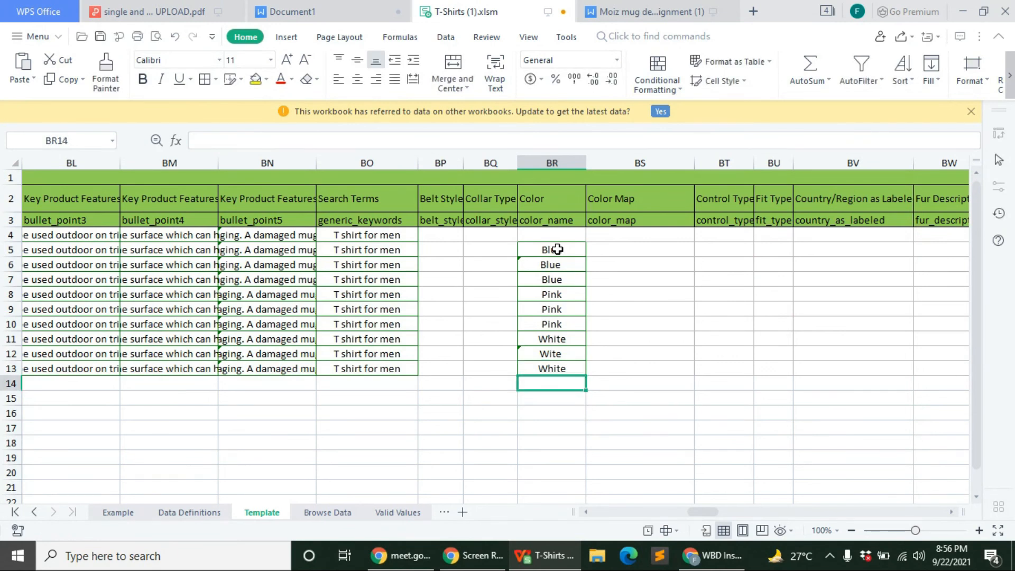
Correct the misspelled Color in BR12 to White
click(682, 311)
click(680, 251)
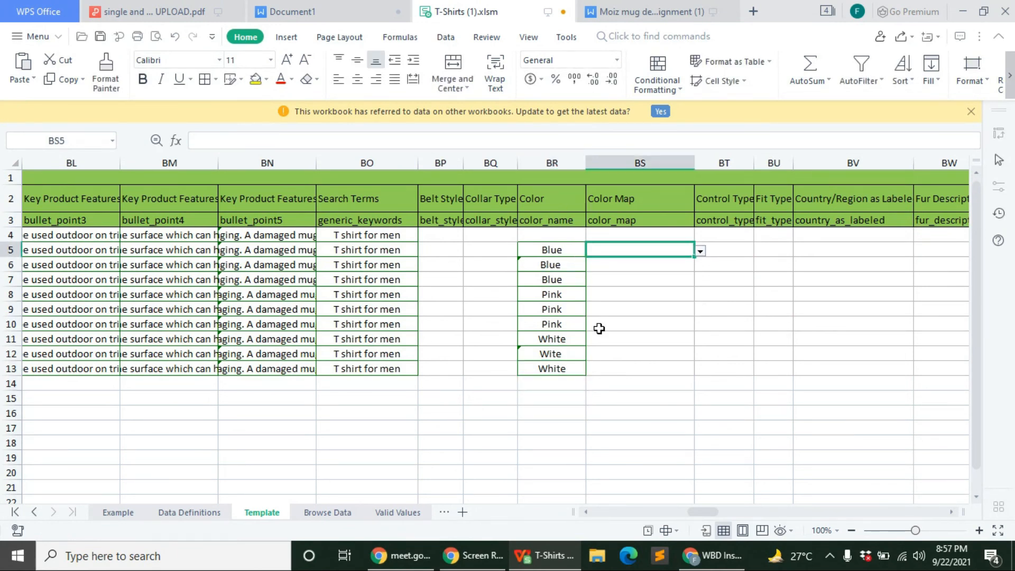
click(542, 357)
click(203, 141)
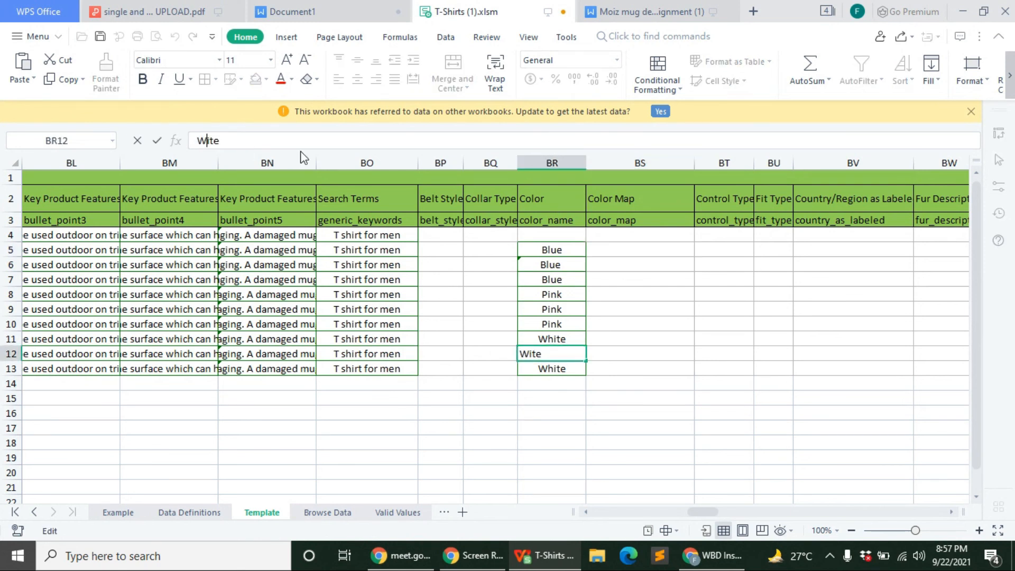
text(h)
click(662, 353)
Set the Color Map to Blue in BS5, BS6 and BS7
click(636, 254)
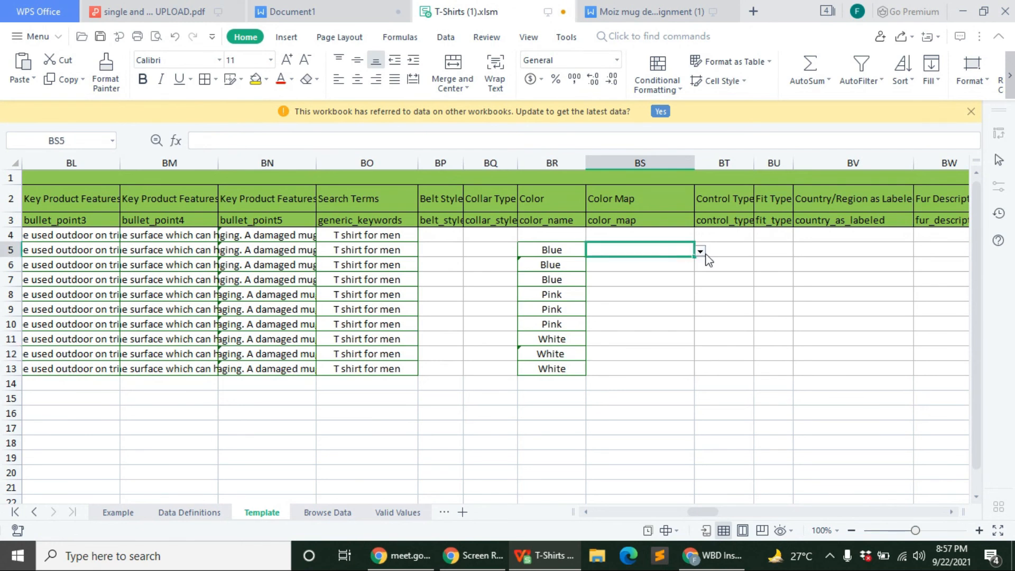
click(700, 251)
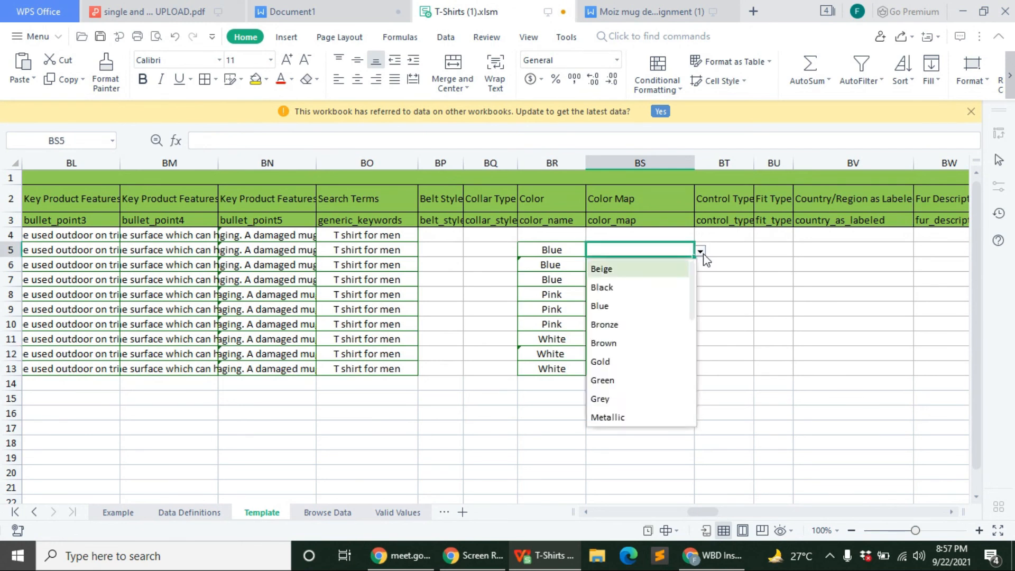
click(602, 306)
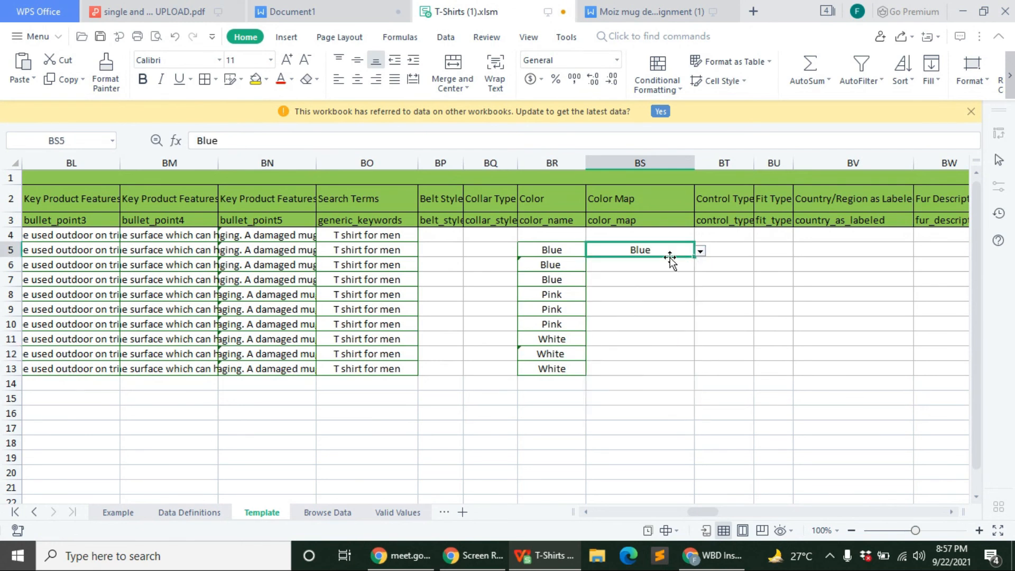
key(Return)
click(700, 265)
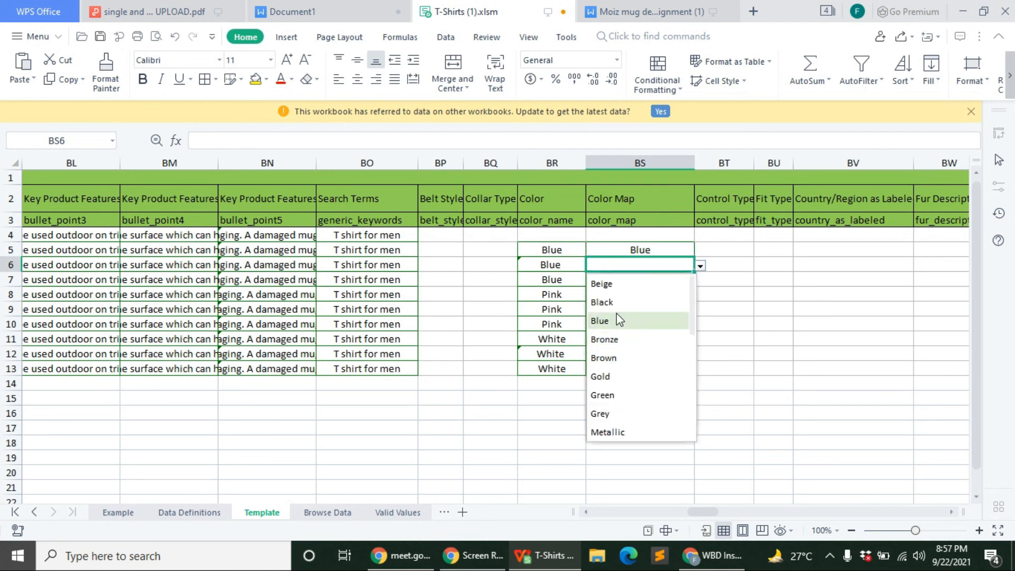
click(616, 322)
click(665, 278)
click(701, 280)
click(634, 336)
Set the Color Map in BS8 to Pink and fill it down through BS10
click(652, 297)
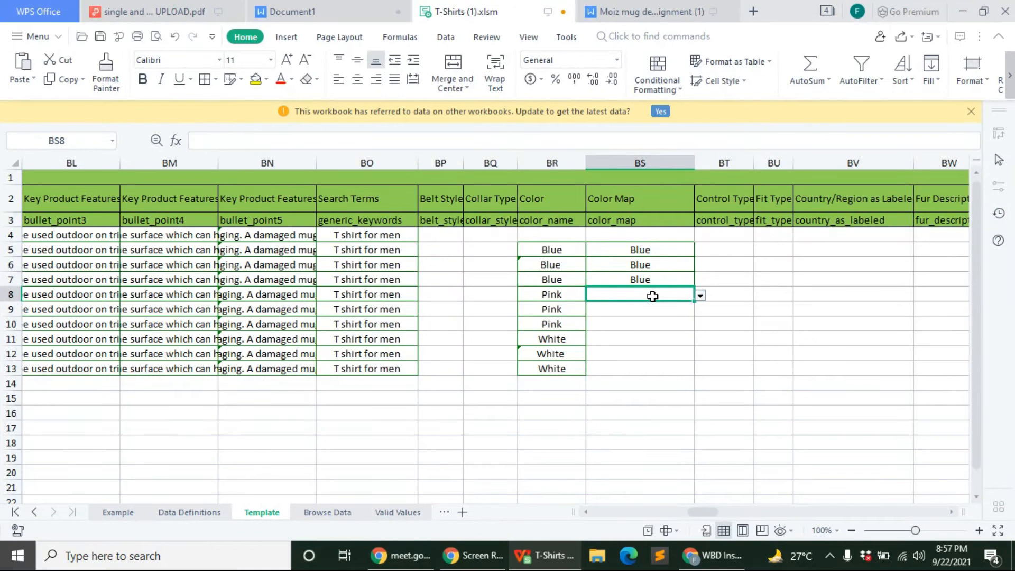
click(700, 295)
scroll(632, 402, down, 2)
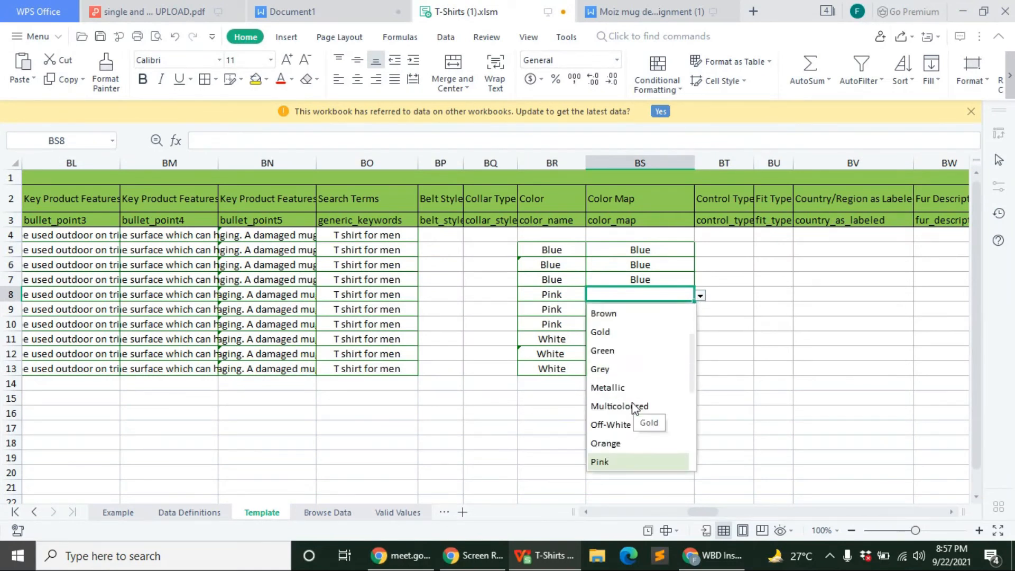
click(613, 462)
click(688, 309)
click(690, 299)
drag(692, 302, 691, 329)
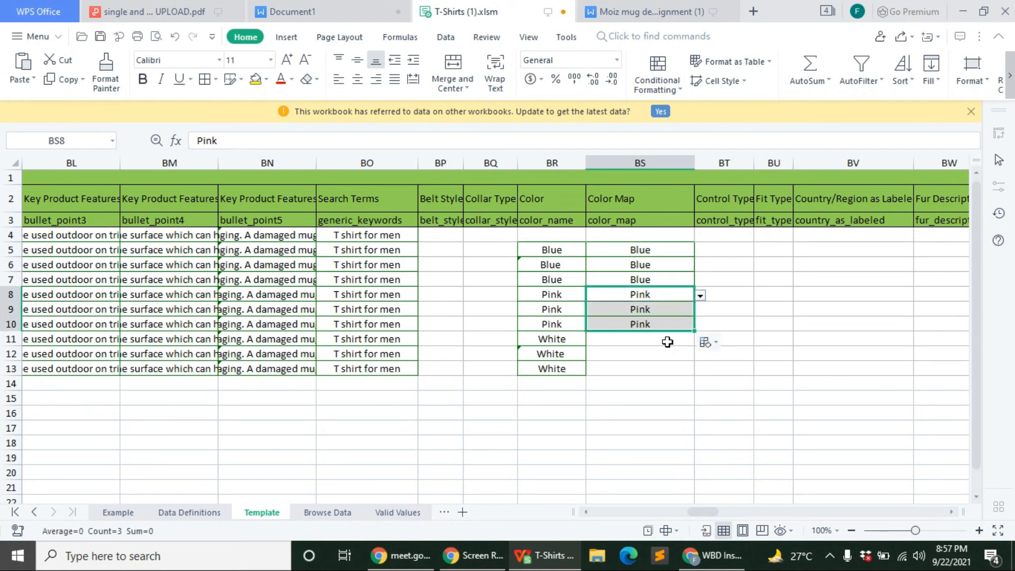
Set the Color Map in BS11 to White and fill it down through BS13
click(667, 339)
text(w)
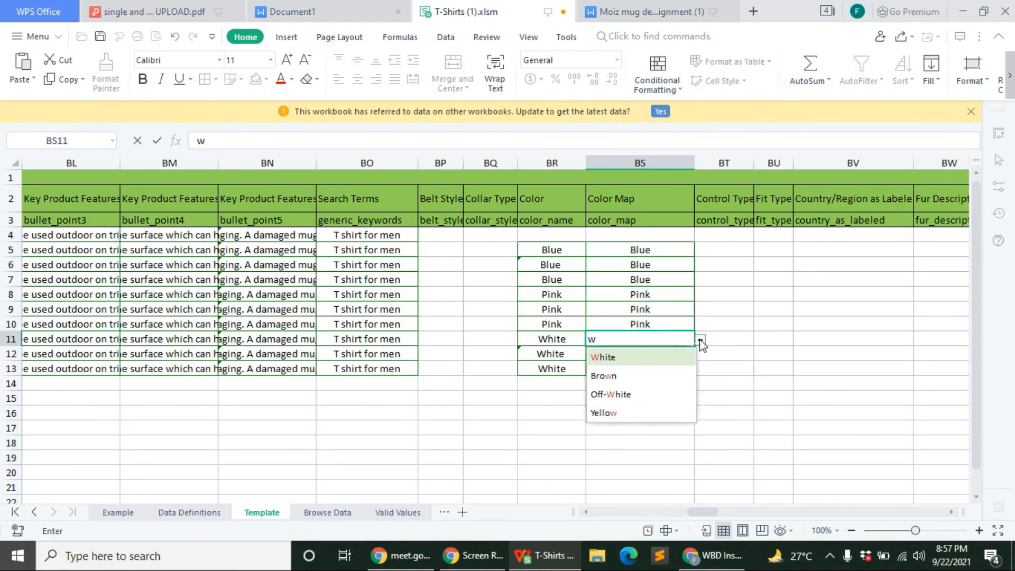
click(662, 353)
drag(693, 358, 690, 373)
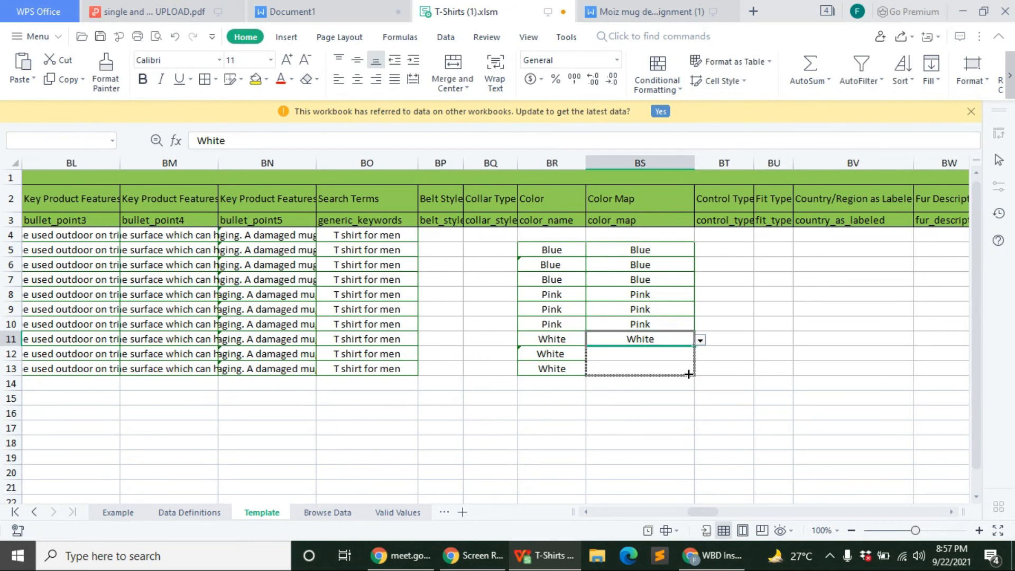
click(668, 394)
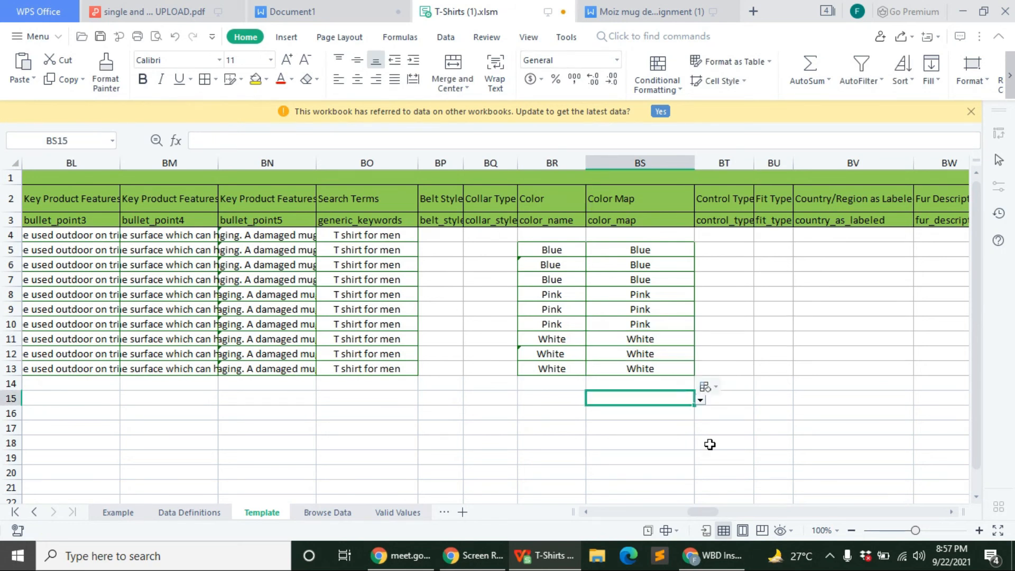
Set the Fulfillment Center in EZ4 to AMAZON_NA and fill it down through EZ13
drag(704, 512, 796, 512)
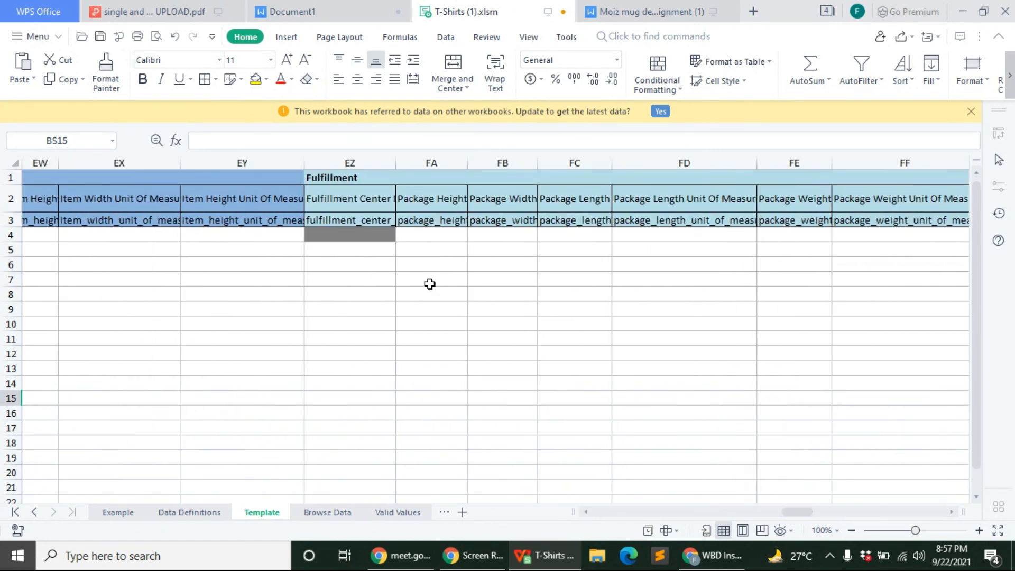
click(368, 244)
click(368, 236)
click(402, 237)
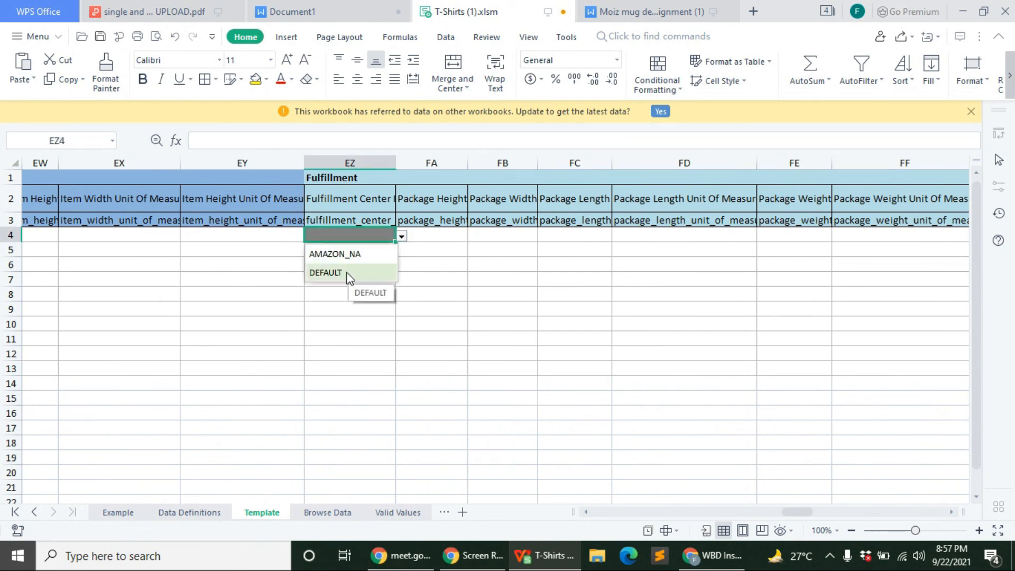
click(389, 251)
drag(393, 307, 389, 377)
Choose a country of origin in FO4 of the Compliance section and fill it down through FO13
drag(796, 511, 816, 511)
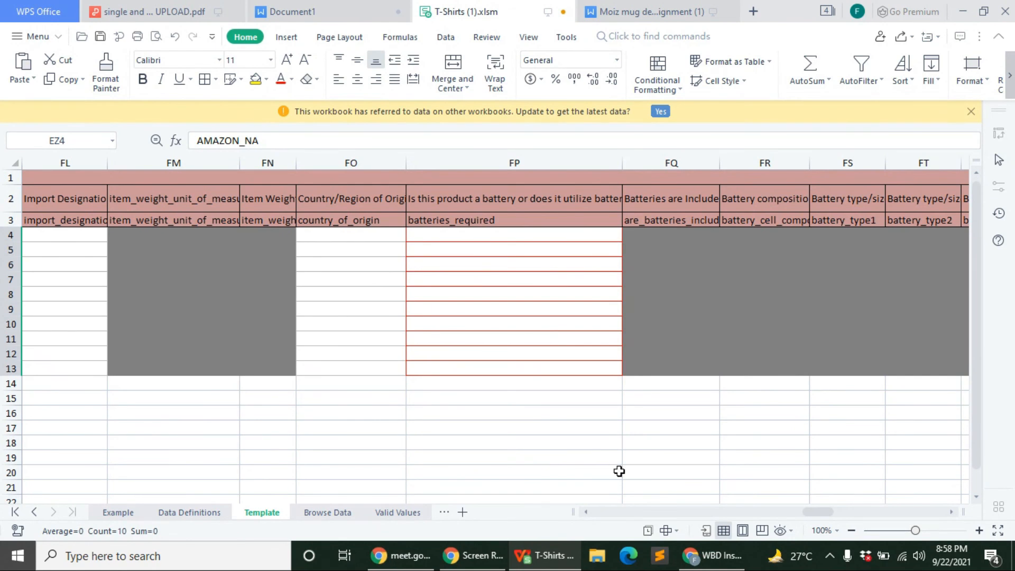
mouse_move(820, 511)
mouse_down()
mouse_move(843, 505)
mouse_move(775, 501)
mouse_move(821, 502)
mouse_up()
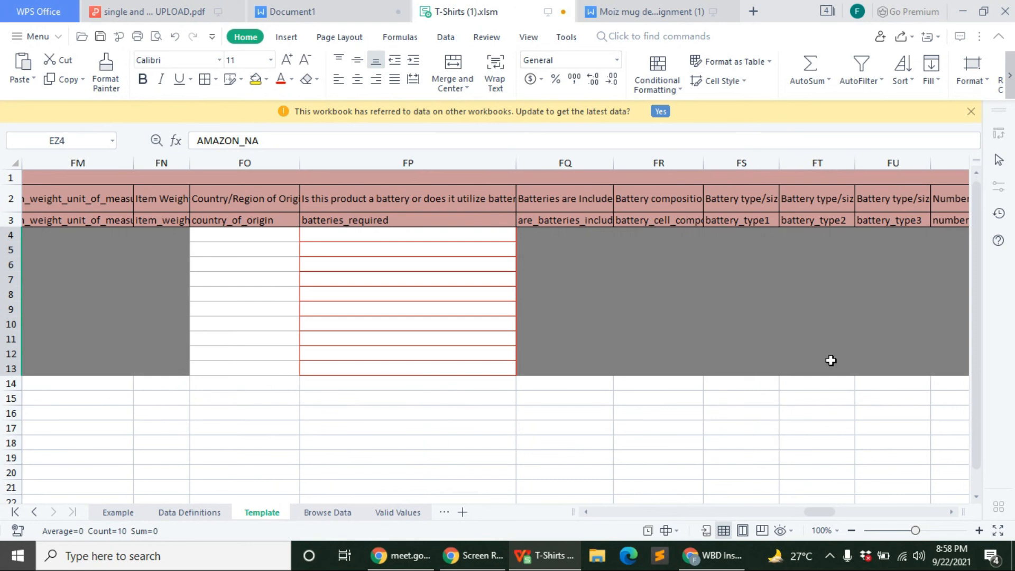
mouse_move(811, 512)
mouse_down()
mouse_move(892, 512)
mouse_move(809, 512)
mouse_up()
click(702, 239)
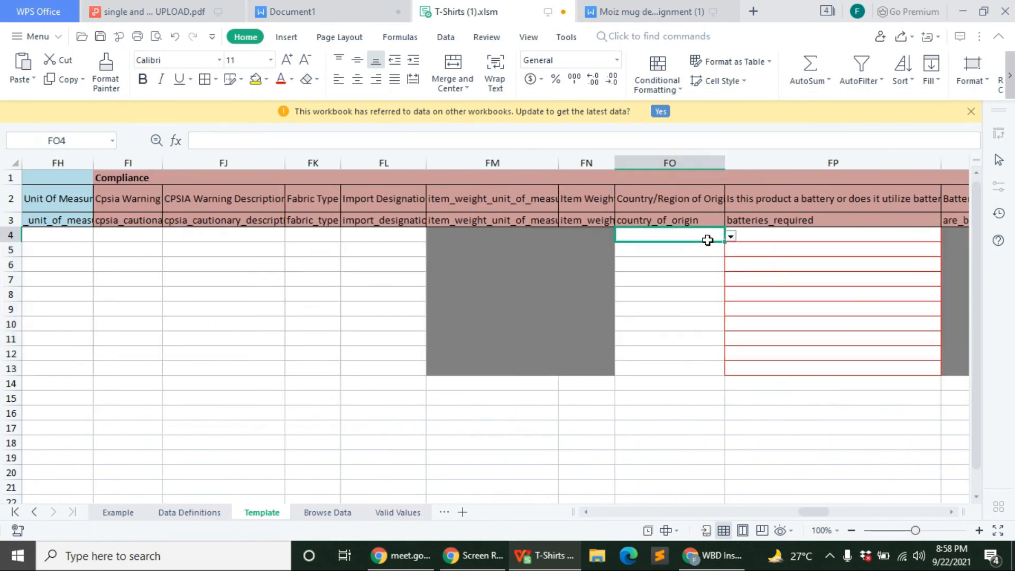
click(730, 238)
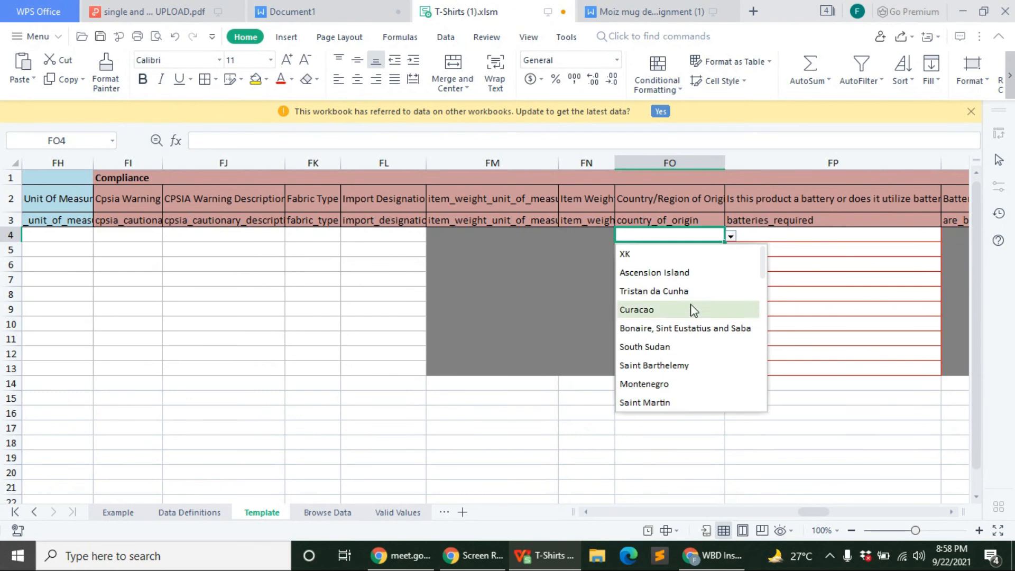
scroll(692, 309, down, 3)
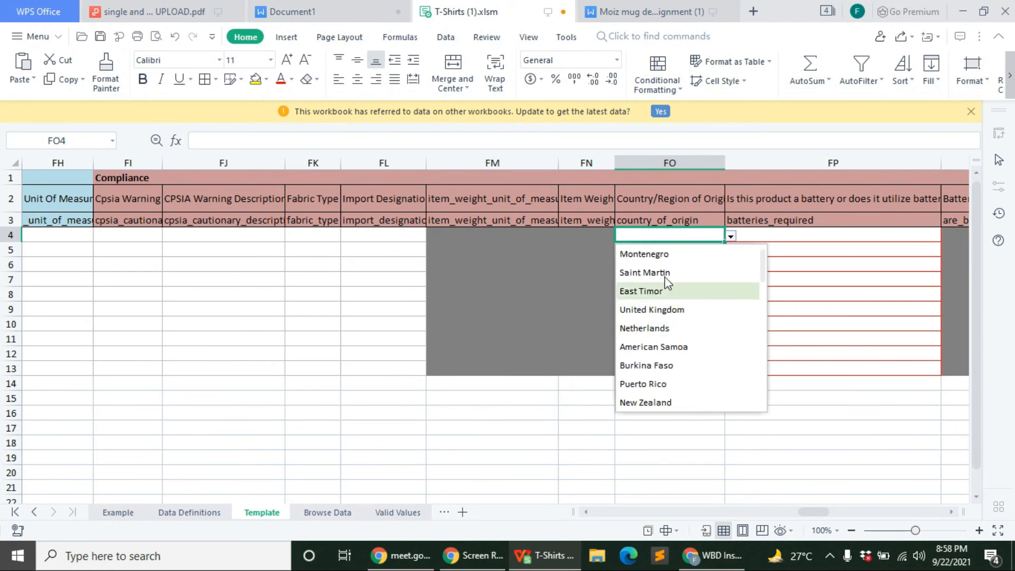
scroll(675, 385, up, 1)
scroll(674, 384, up, 2)
scroll(673, 385, down, 4)
scroll(673, 287, up, 1)
click(665, 331)
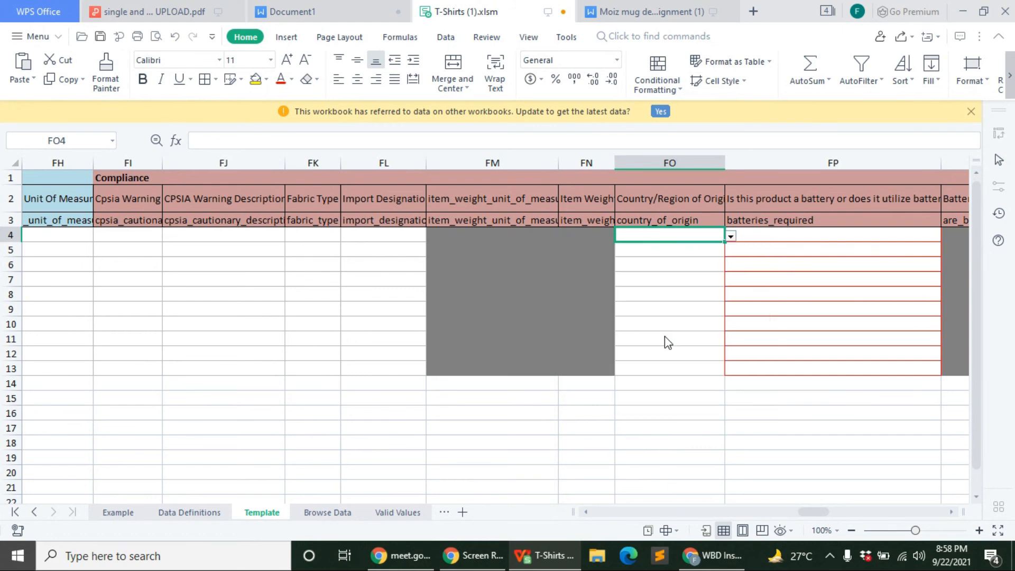
drag(723, 240, 720, 373)
click(719, 441)
Widen the Currency column slightly in the Offer section, set HO4 to GBP and fill it down through HO13
drag(802, 515, 909, 510)
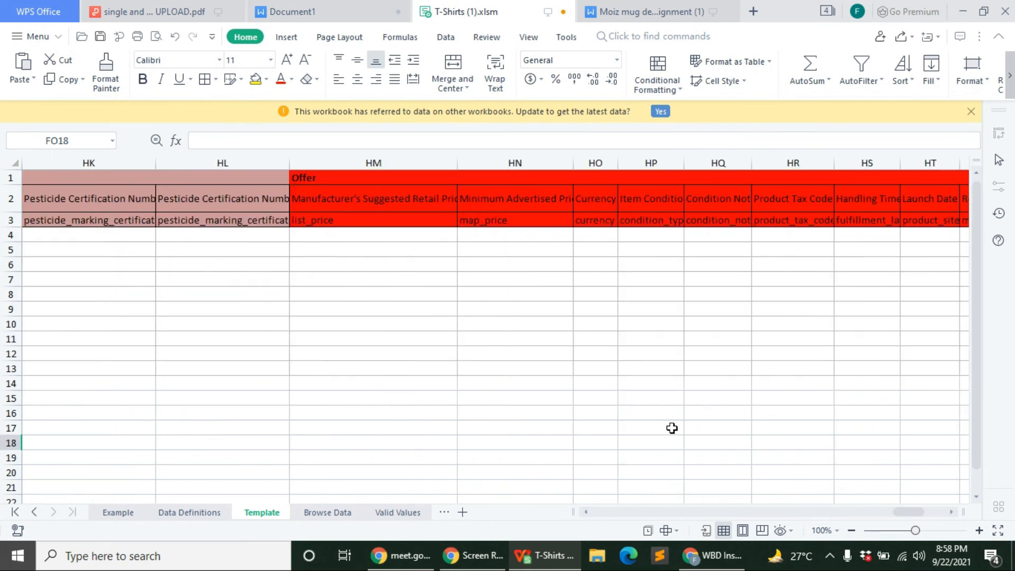
click(595, 237)
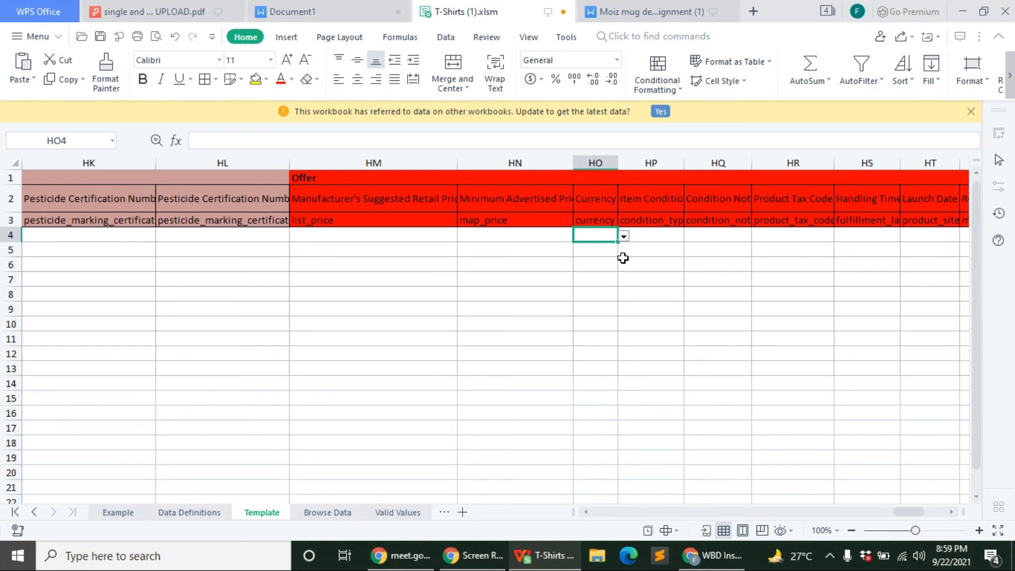
drag(618, 162, 626, 163)
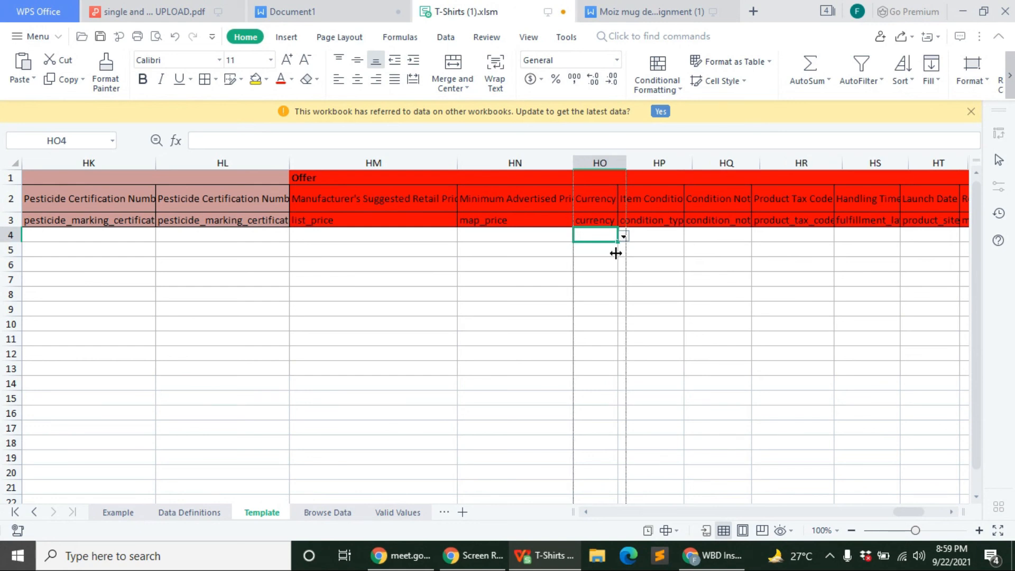
click(632, 236)
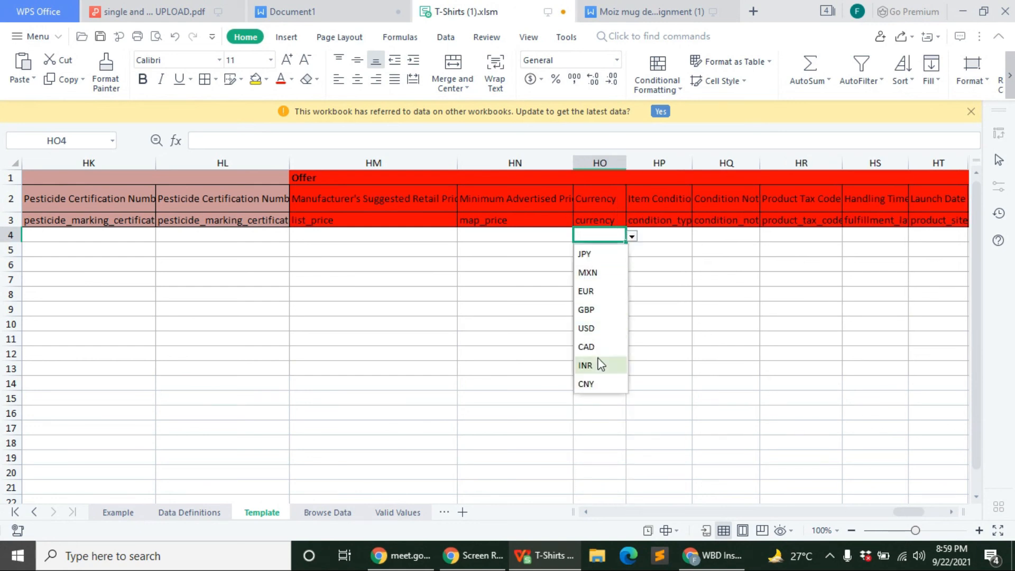
click(596, 319)
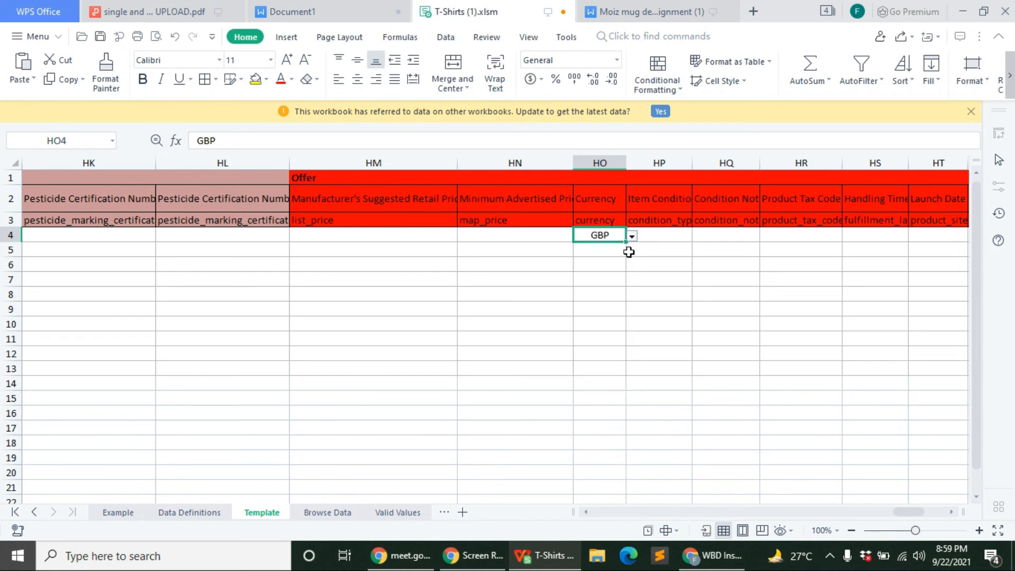
drag(626, 241, 611, 370)
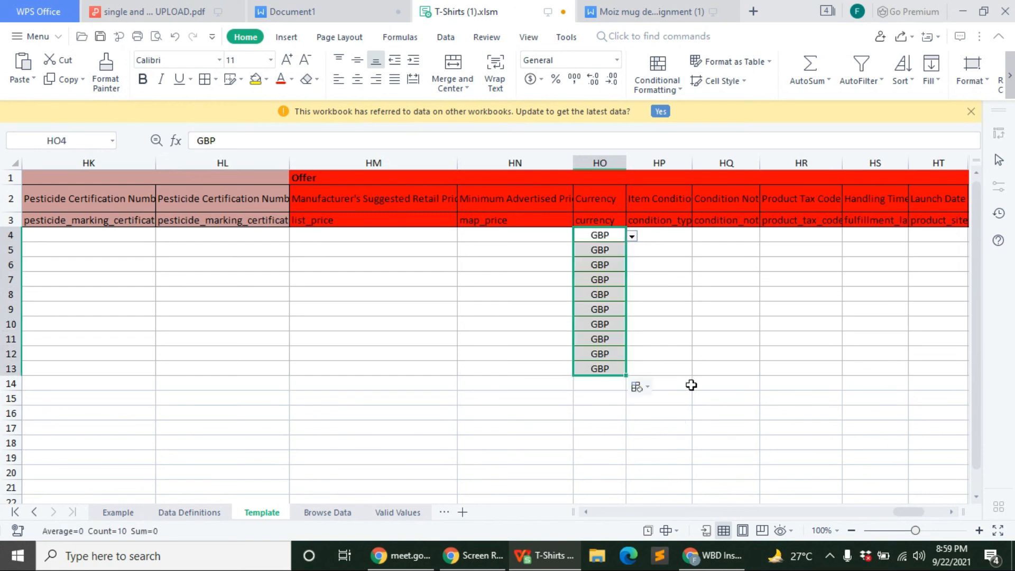
Set the Item Condition in HP4 to New and fill it down through HP13
click(670, 234)
click(698, 236)
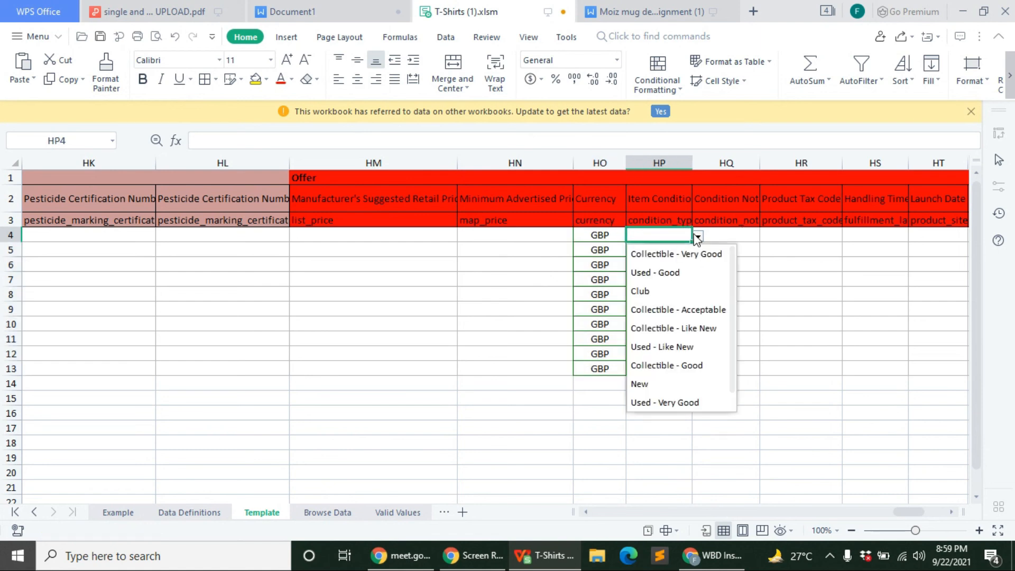
click(664, 387)
drag(691, 241, 682, 370)
Enter a Handling Time of 4 in HS4 and fill it down through HS13
drag(905, 513, 910, 513)
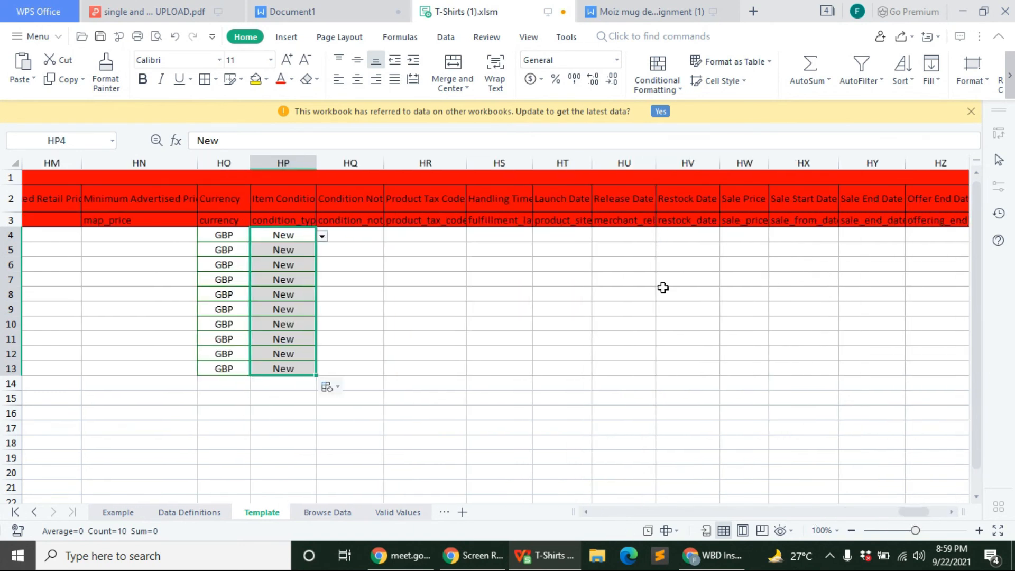
click(526, 238)
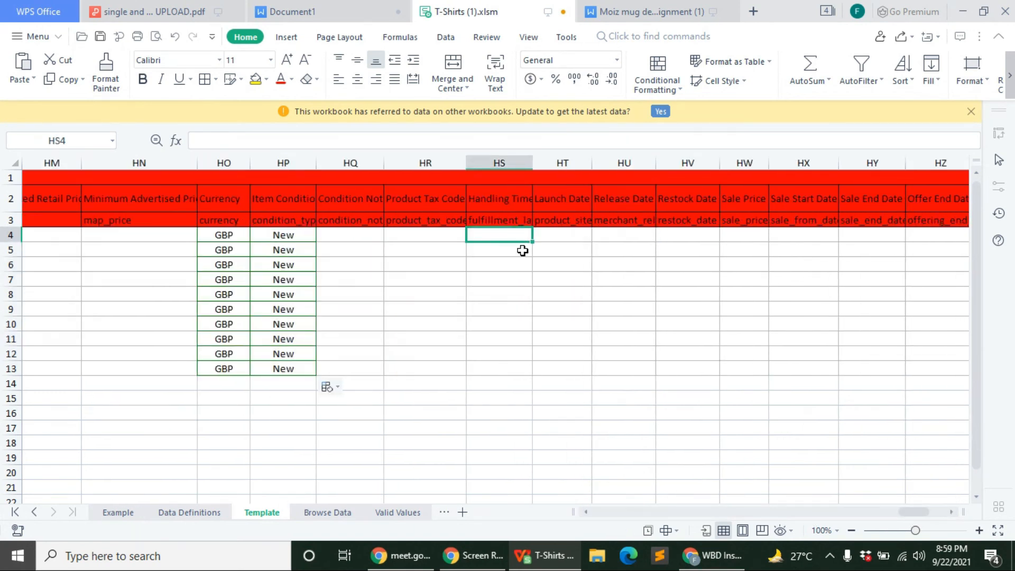
click(453, 137)
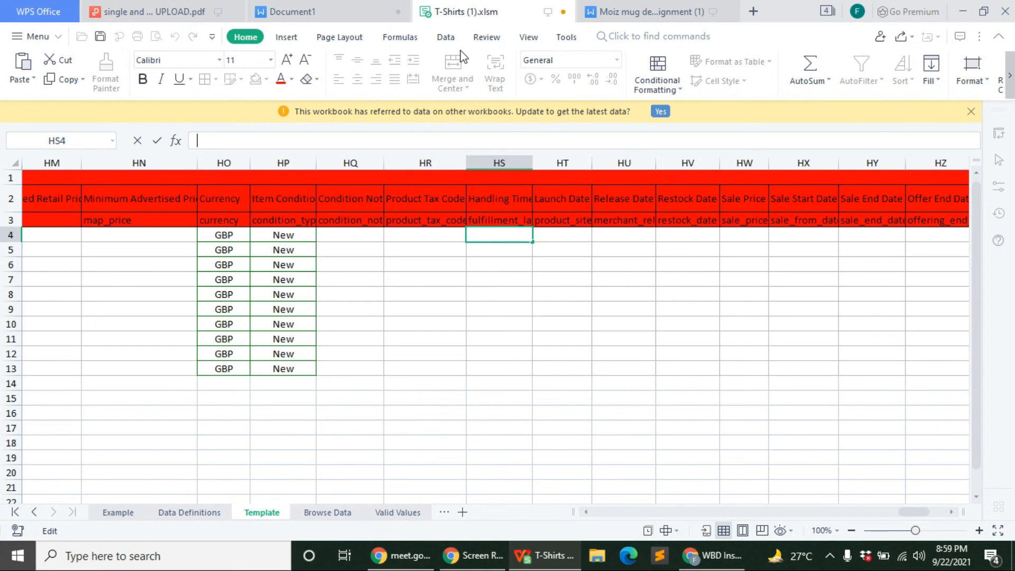
text(4)
key(Return)
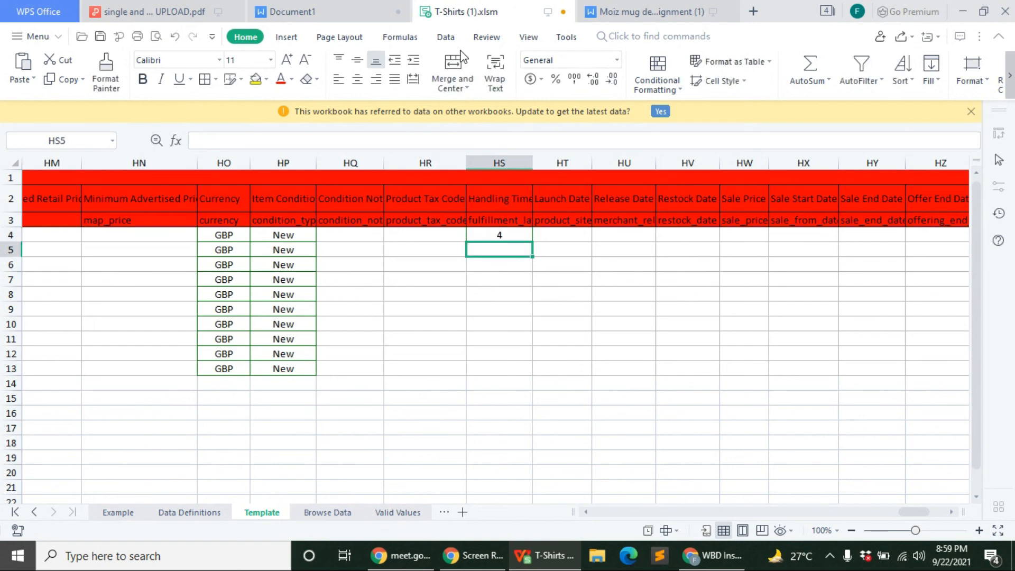
click(494, 233)
drag(532, 242, 544, 388)
click(544, 386)
click(550, 415)
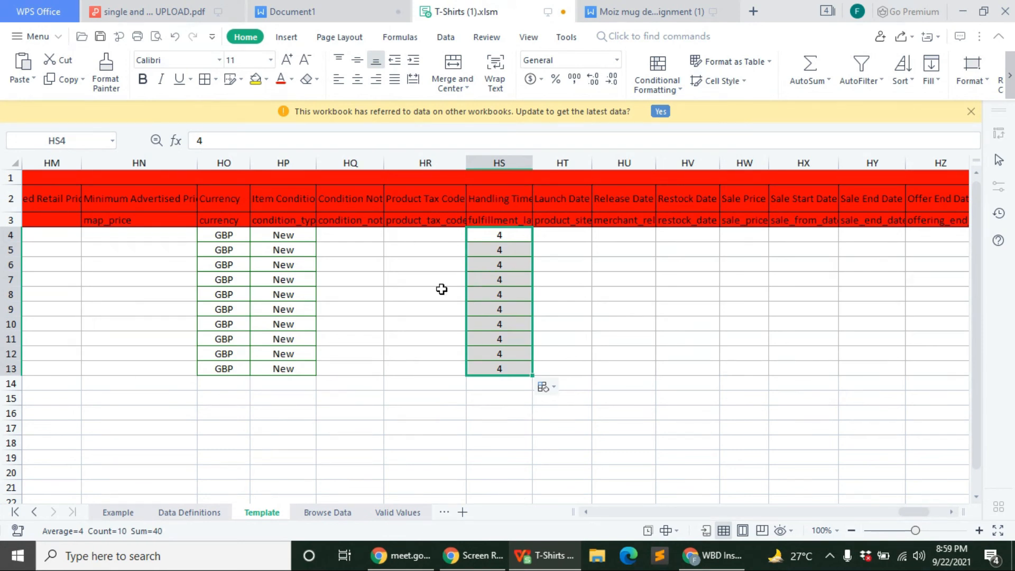
drag(905, 513, 911, 514)
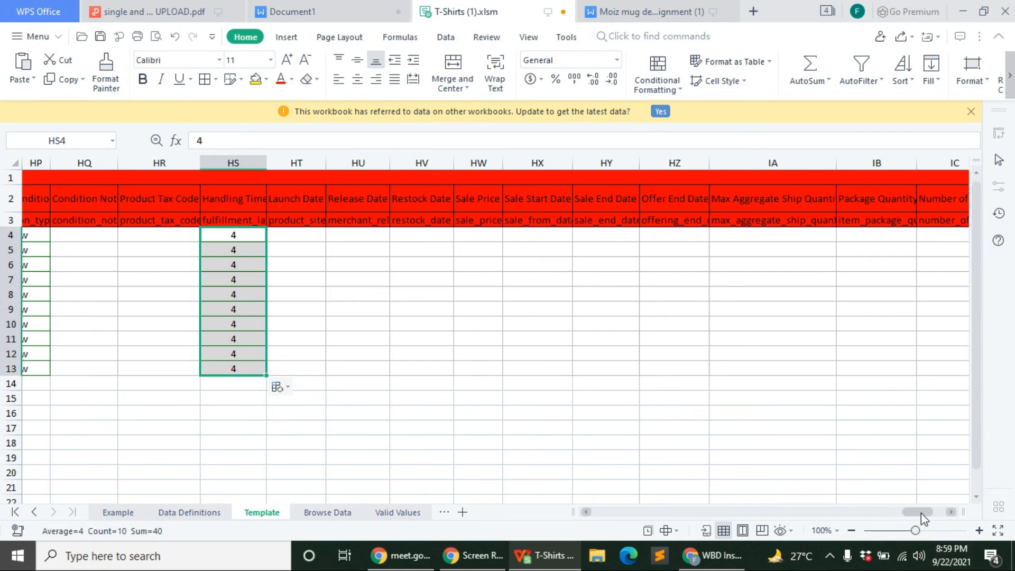
drag(918, 513, 929, 514)
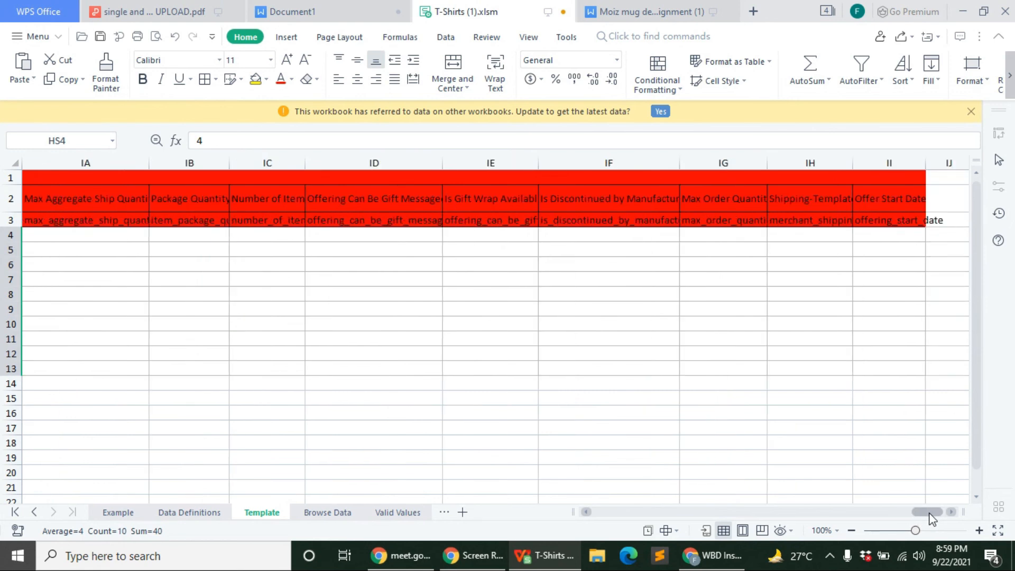
drag(928, 519, 517, 516)
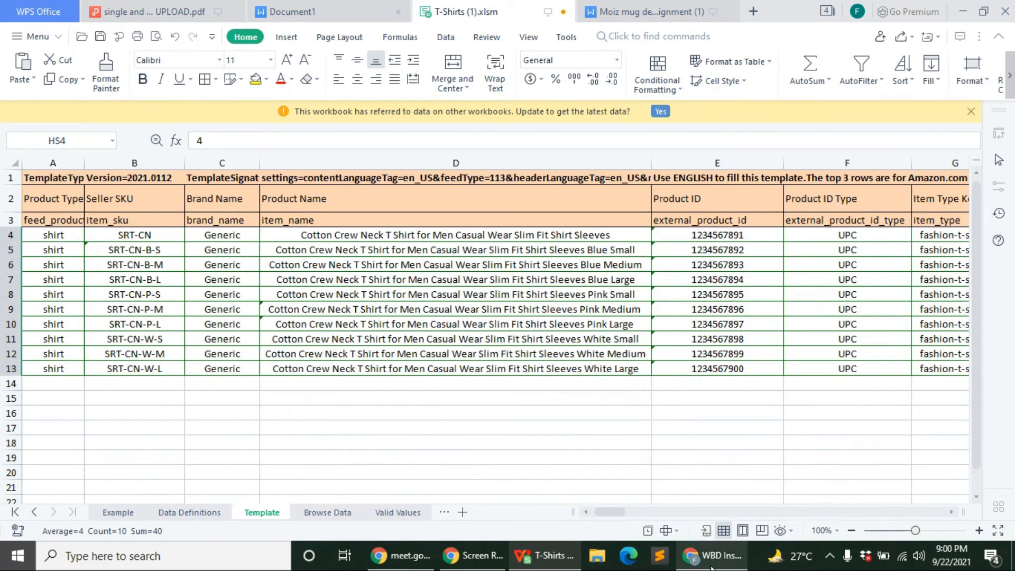
click(665, 530)
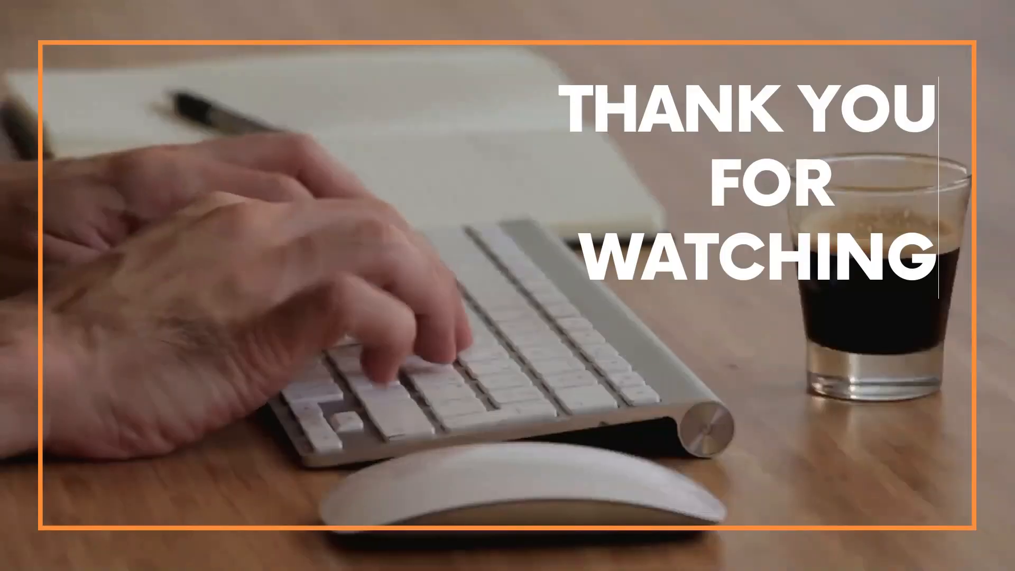